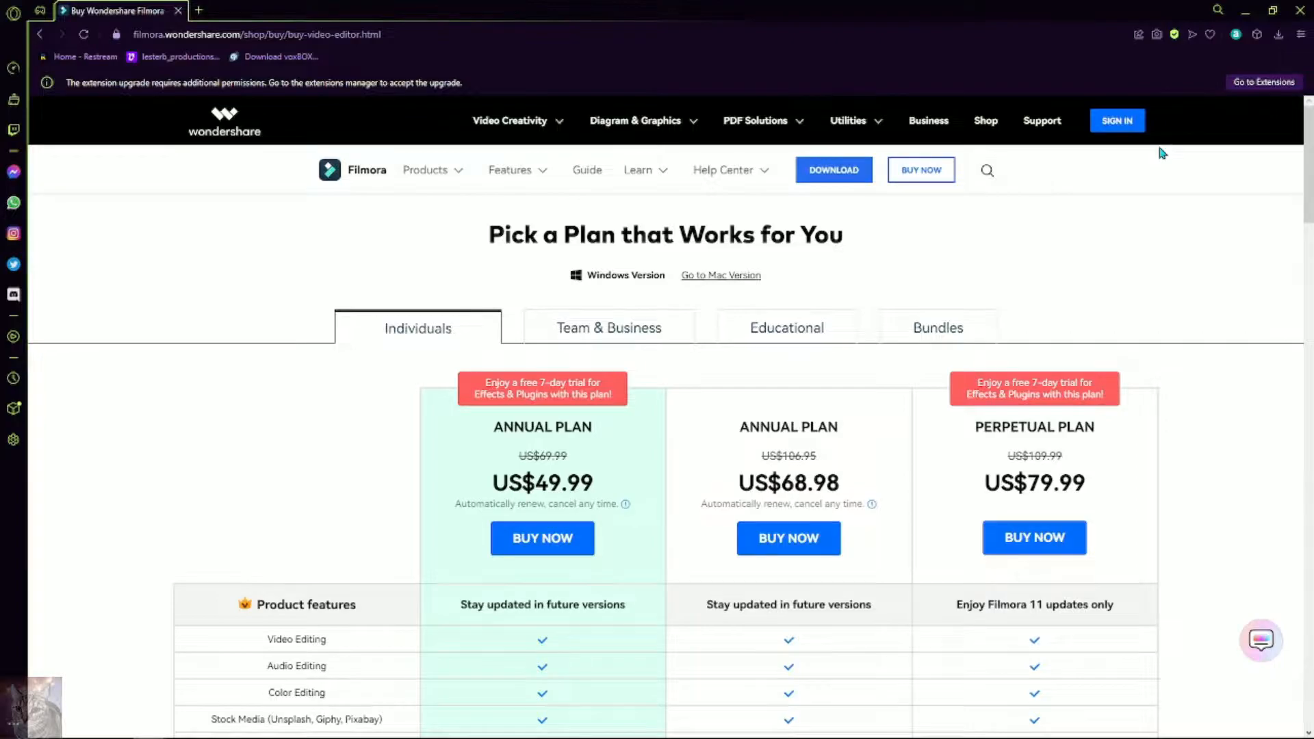
Step: Leave the browser for the desktop, search for "wond" and launch Wondershare Filmora 11
key(super+d)
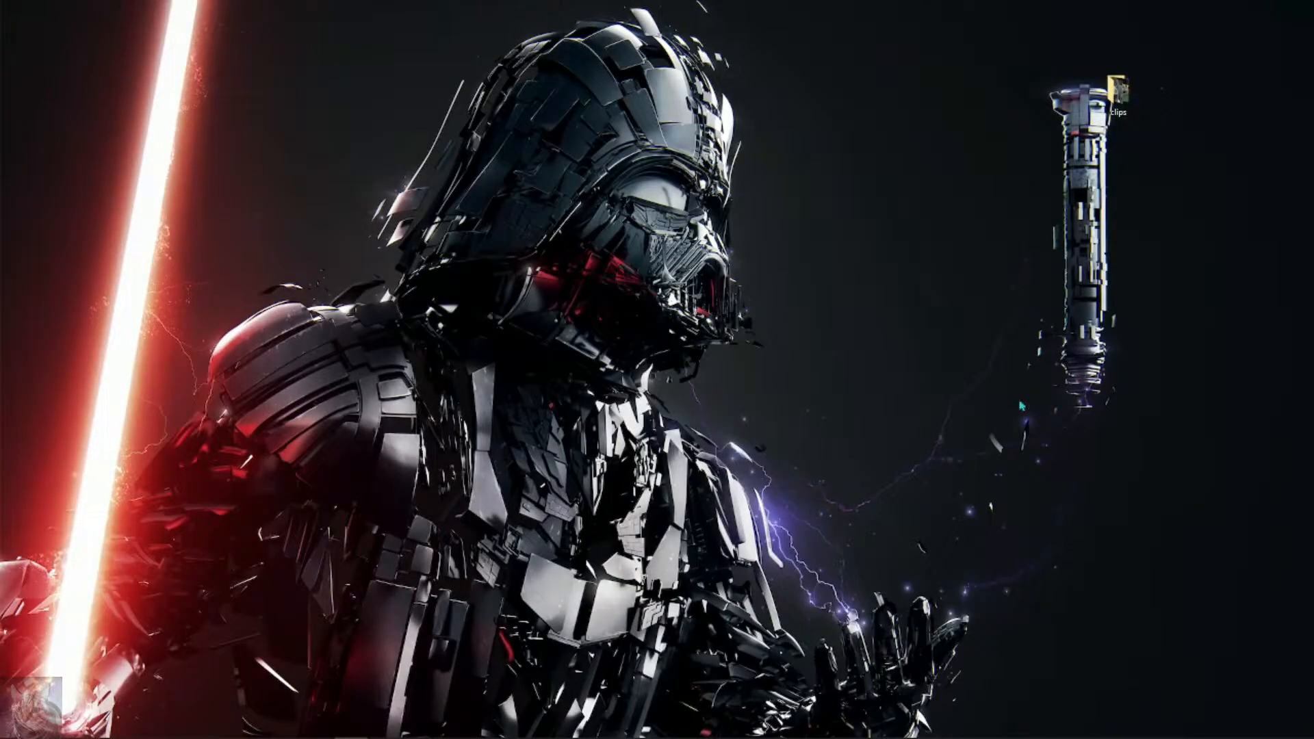
mouse_move(220, 736)
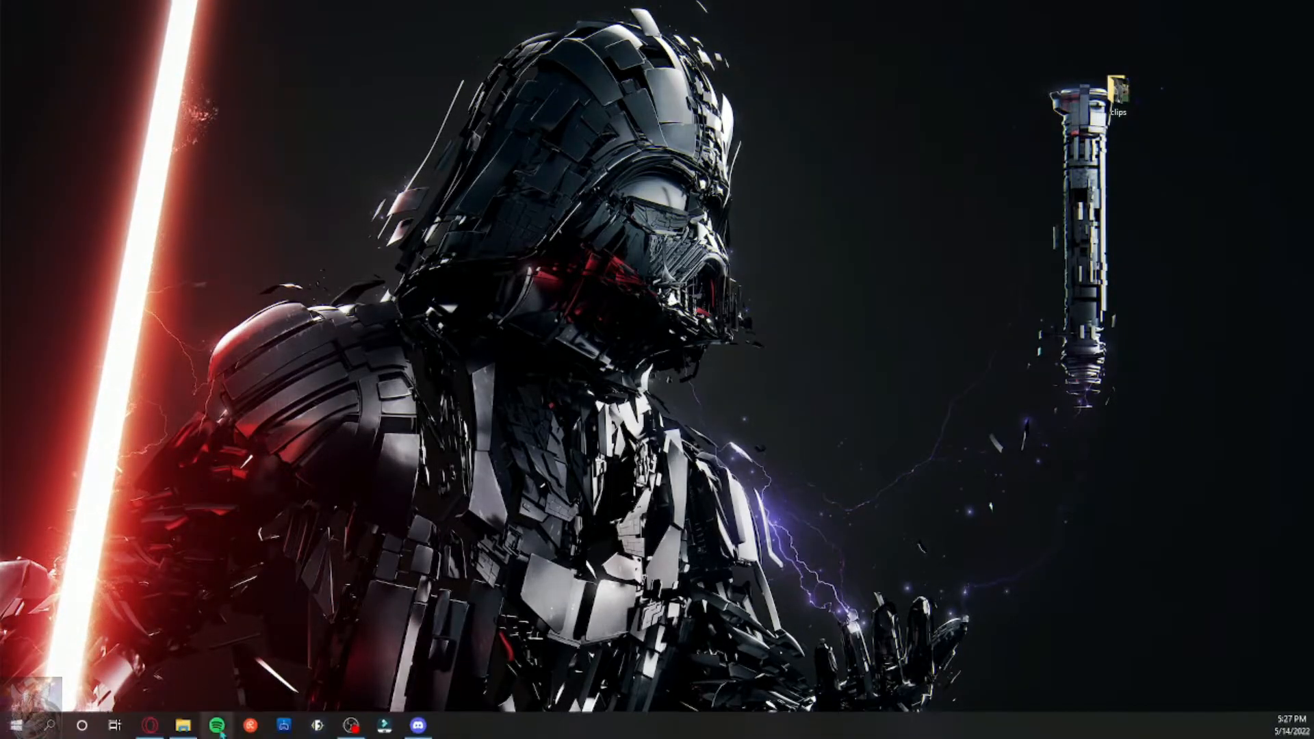
click(49, 726)
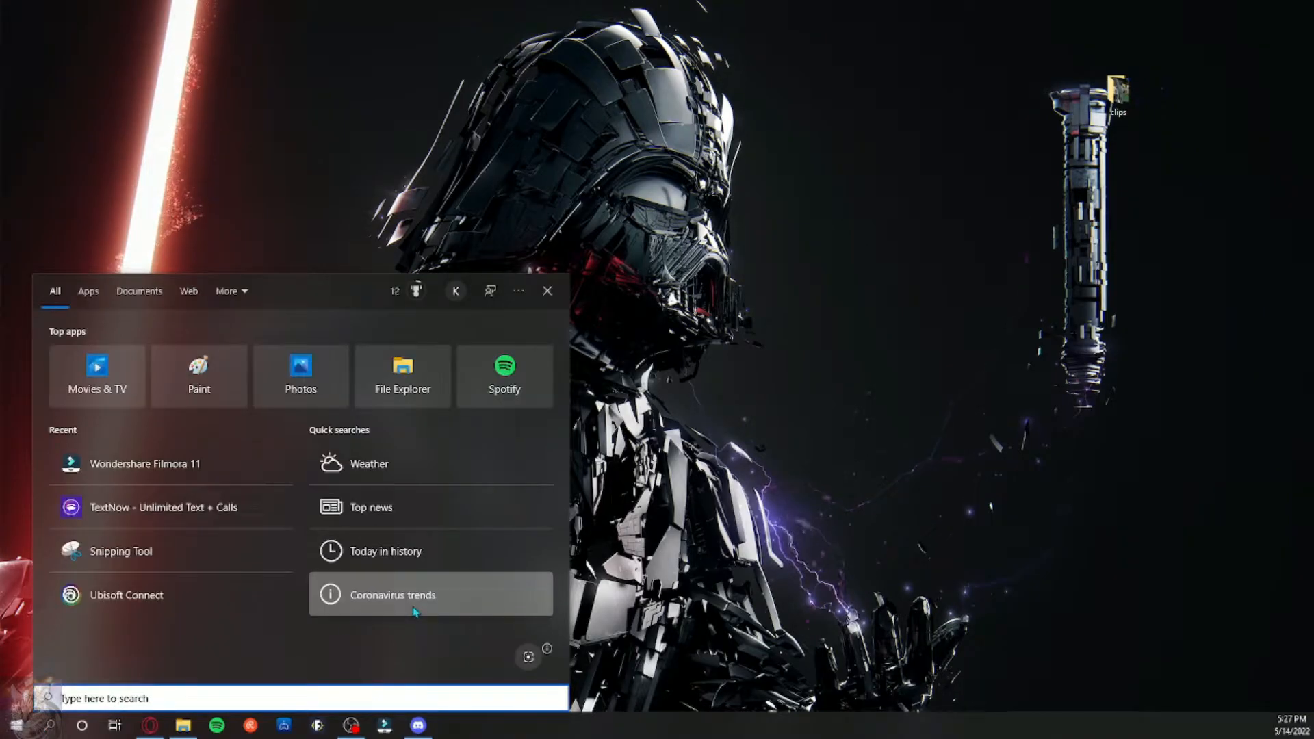
text(wond)
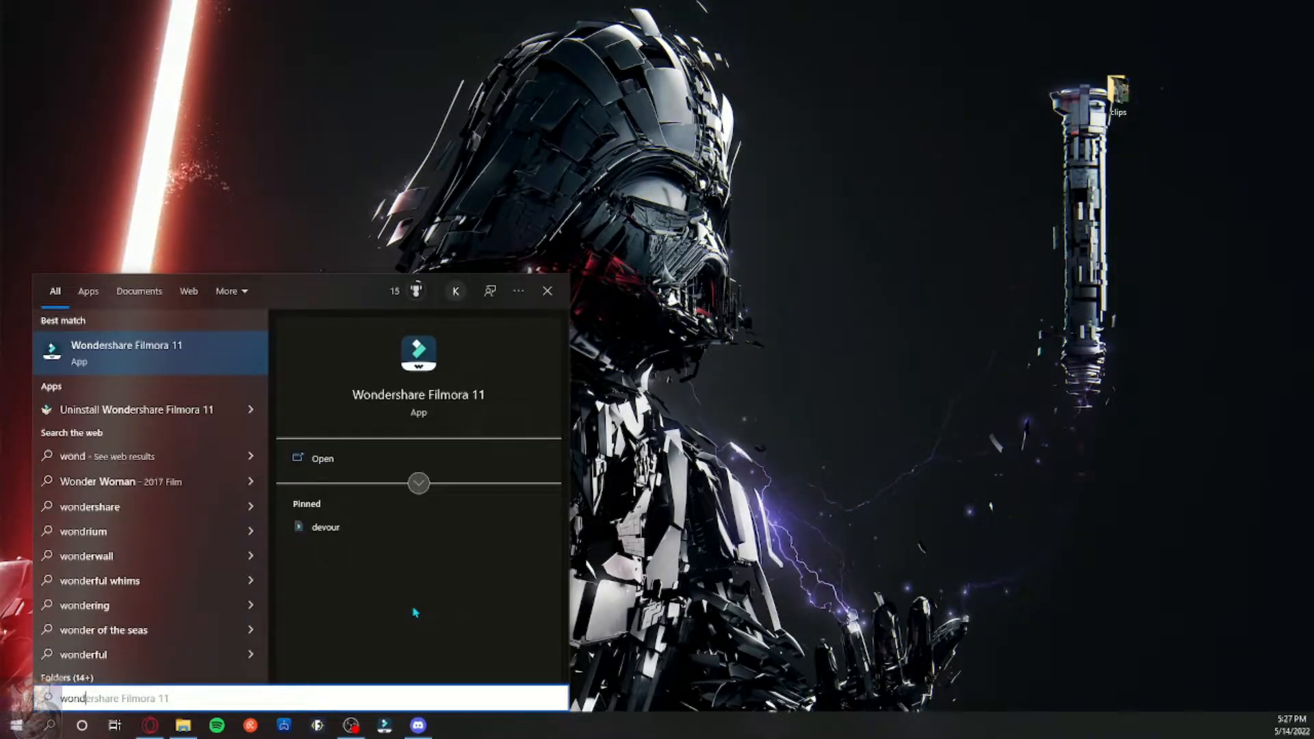
key(Return)
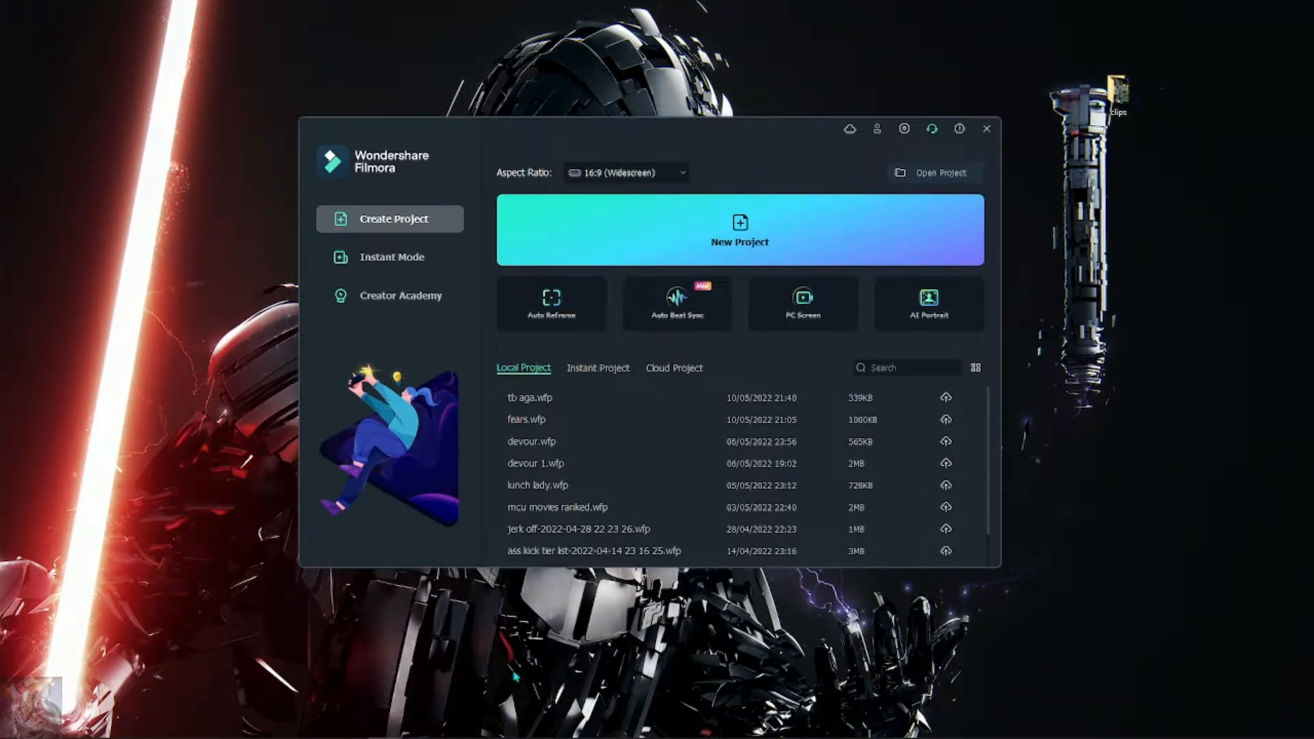
Step: Create a new project with the 16:9 (Widescreen) aspect ratio
scroll(616, 530, down, 2)
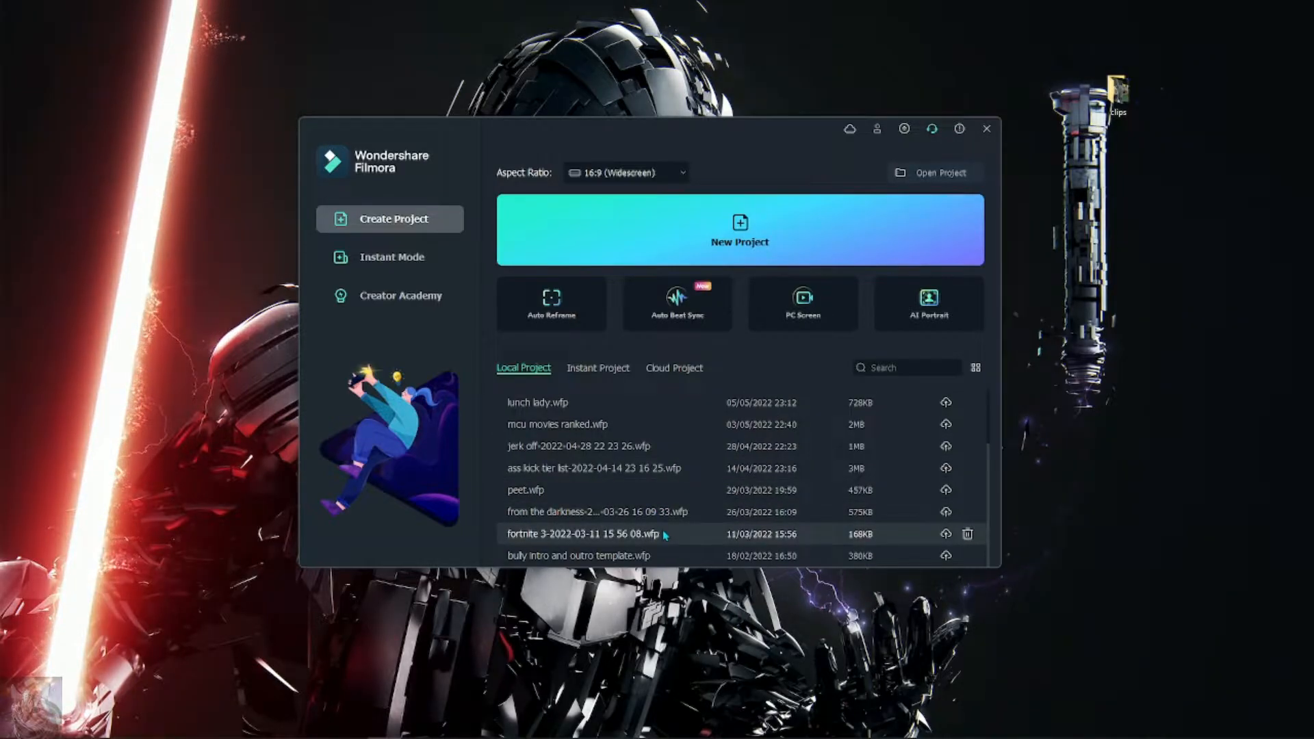
scroll(667, 534, up, 2)
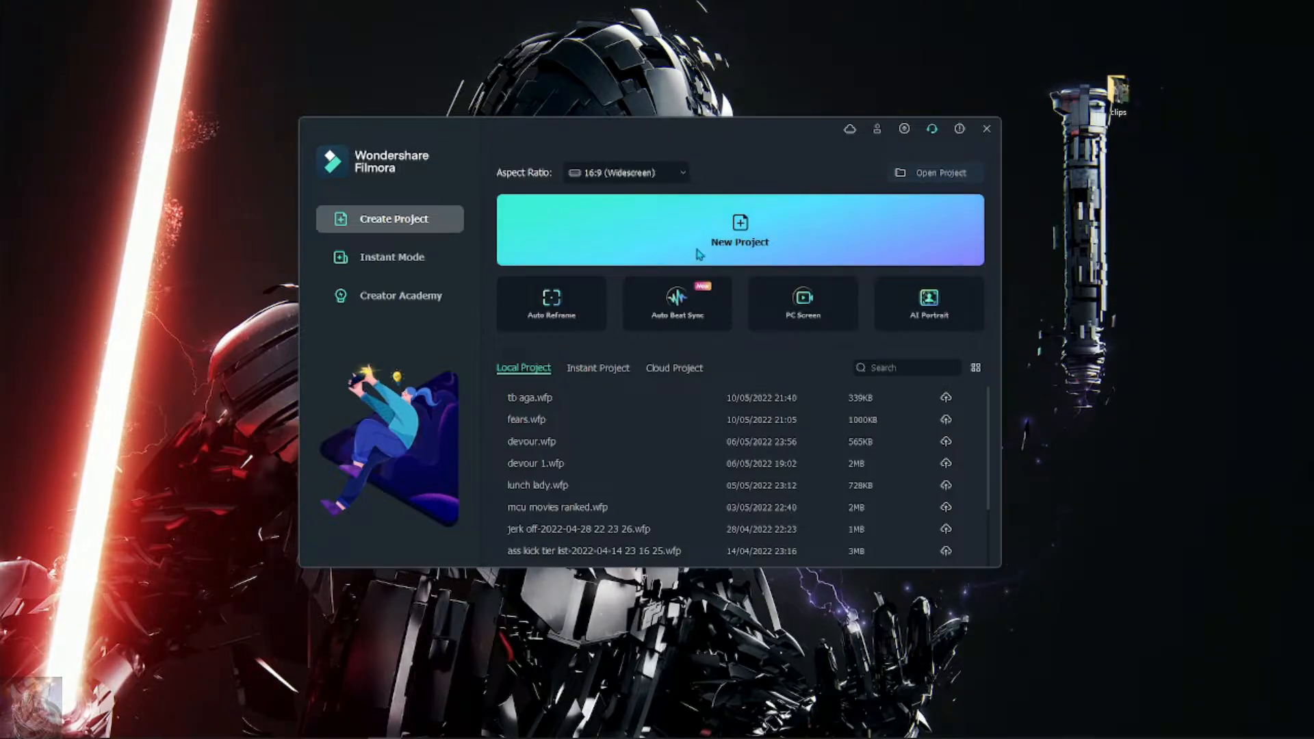
click(718, 220)
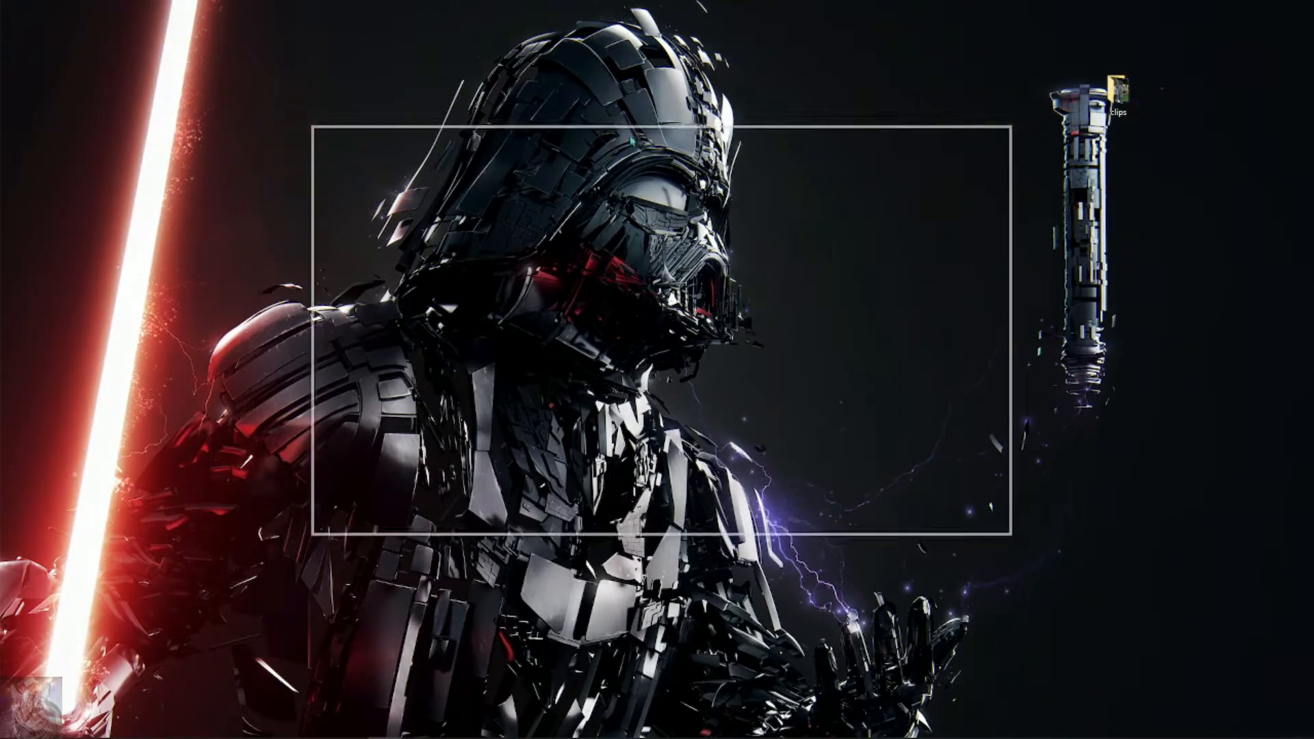
Step: Shrink the editor window and import all three videos from the desktop's clips folder into the project media
drag(620, 141, 662, 126)
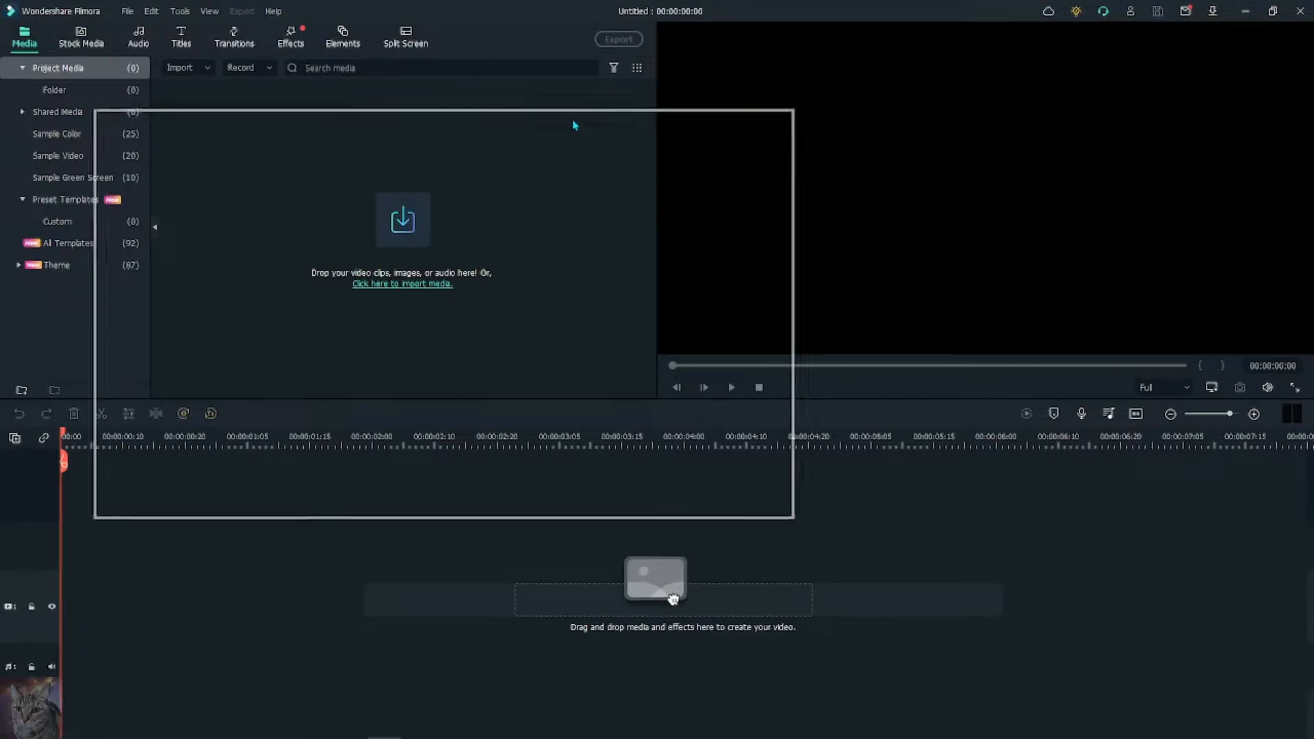
key(super+Down)
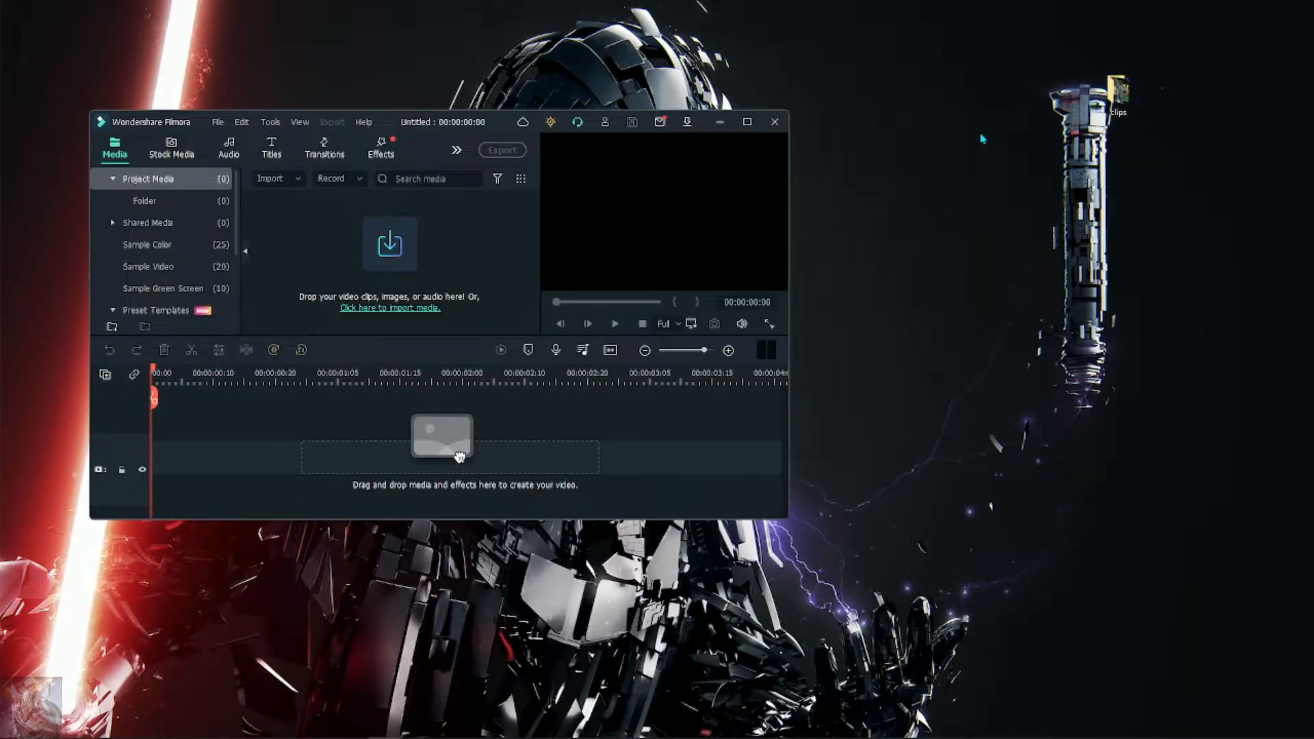
double_click(1114, 92)
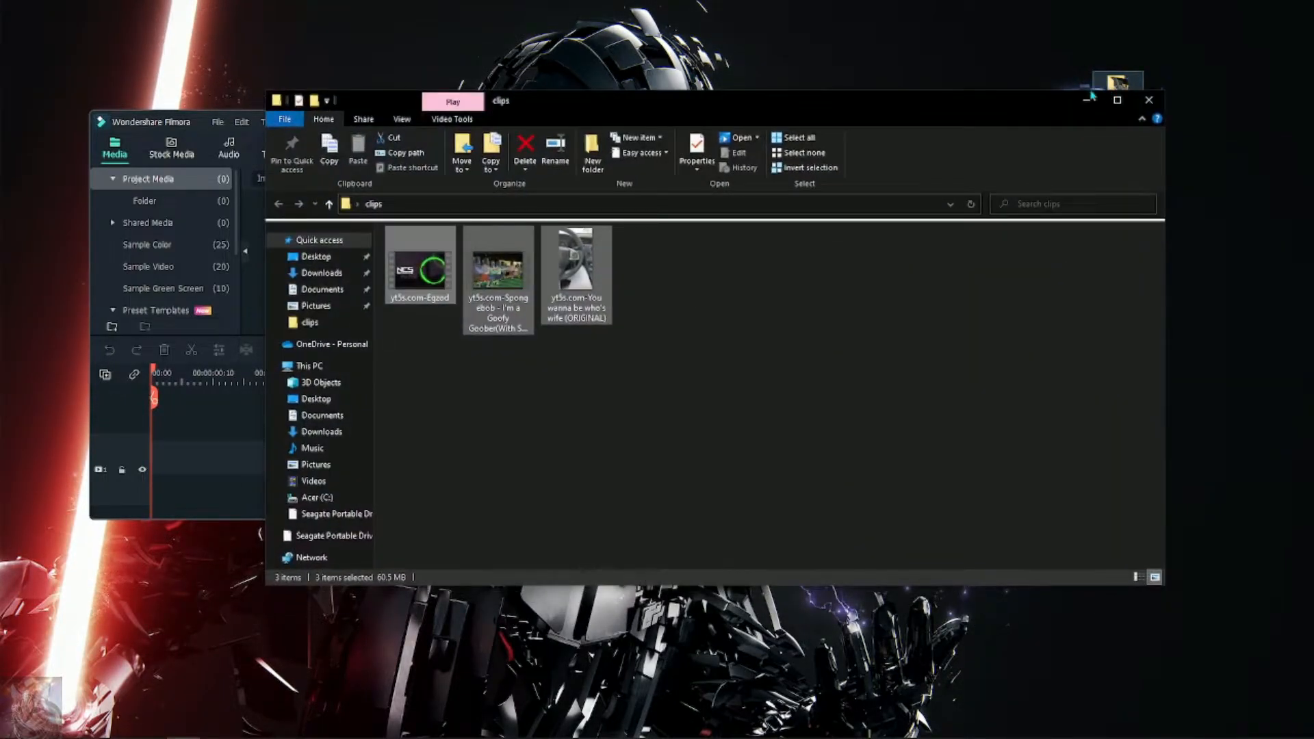
drag(892, 115, 1170, 86)
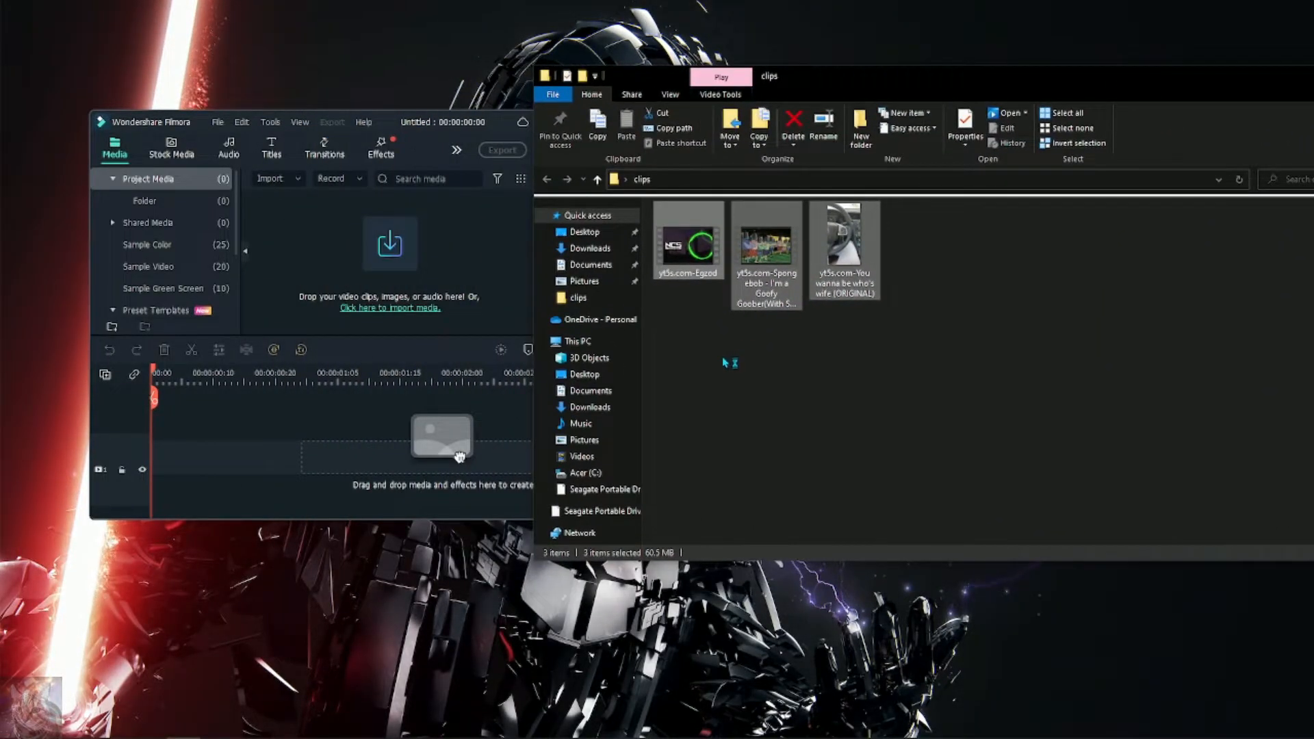
drag(686, 367, 944, 198)
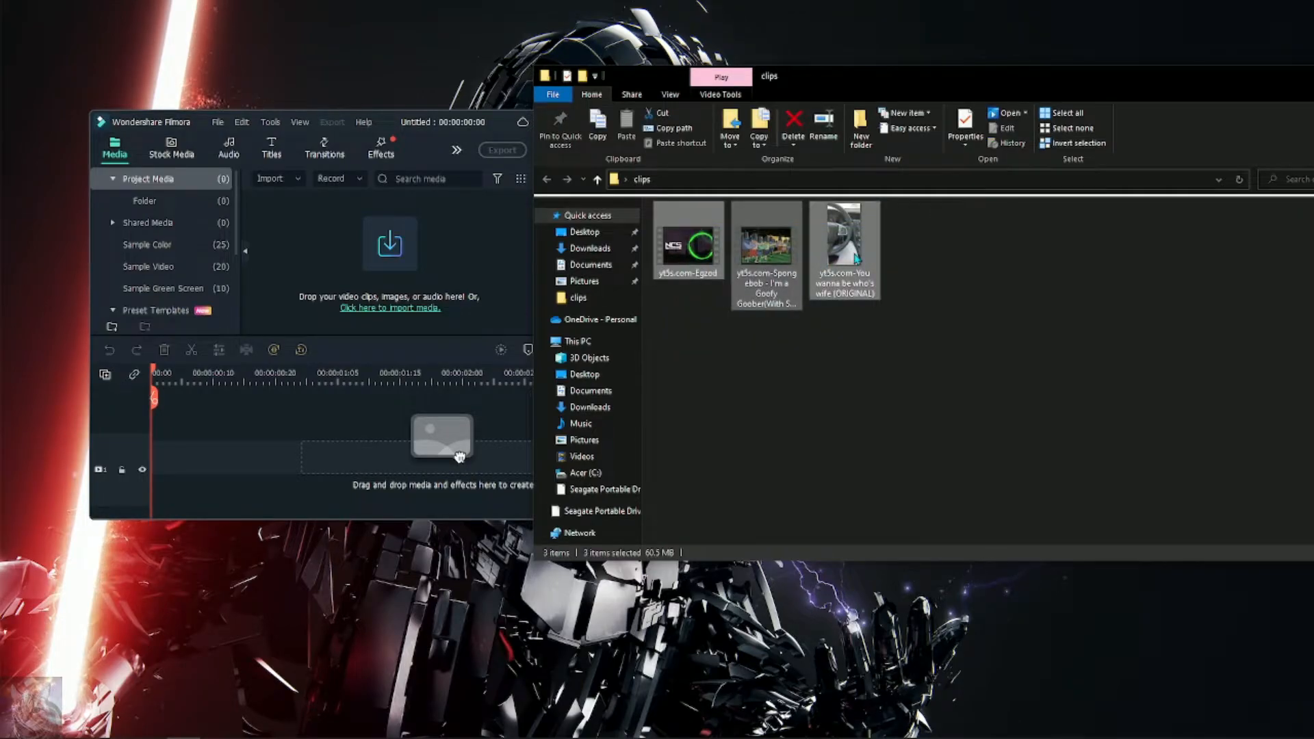
drag(826, 269, 354, 263)
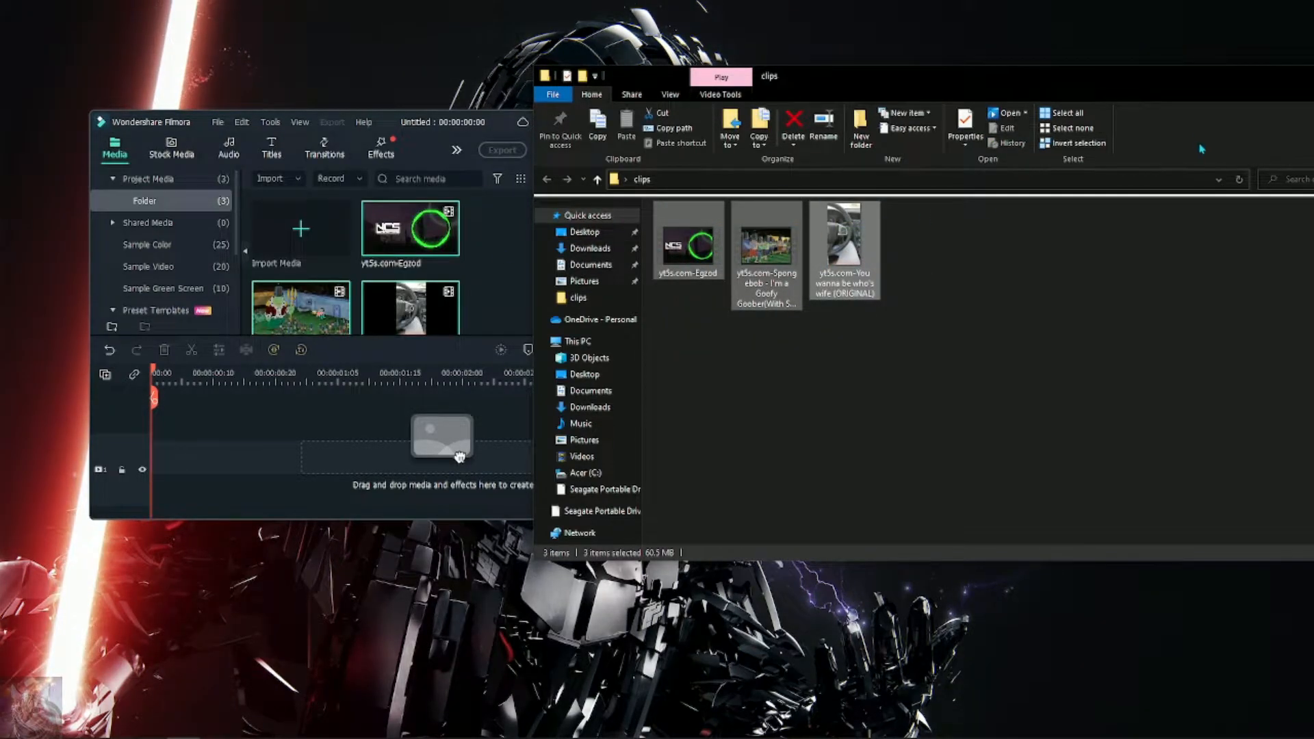
Step: Minimize the clips folder window and maximize the Filmora editor
drag(1136, 80, 768, 116)
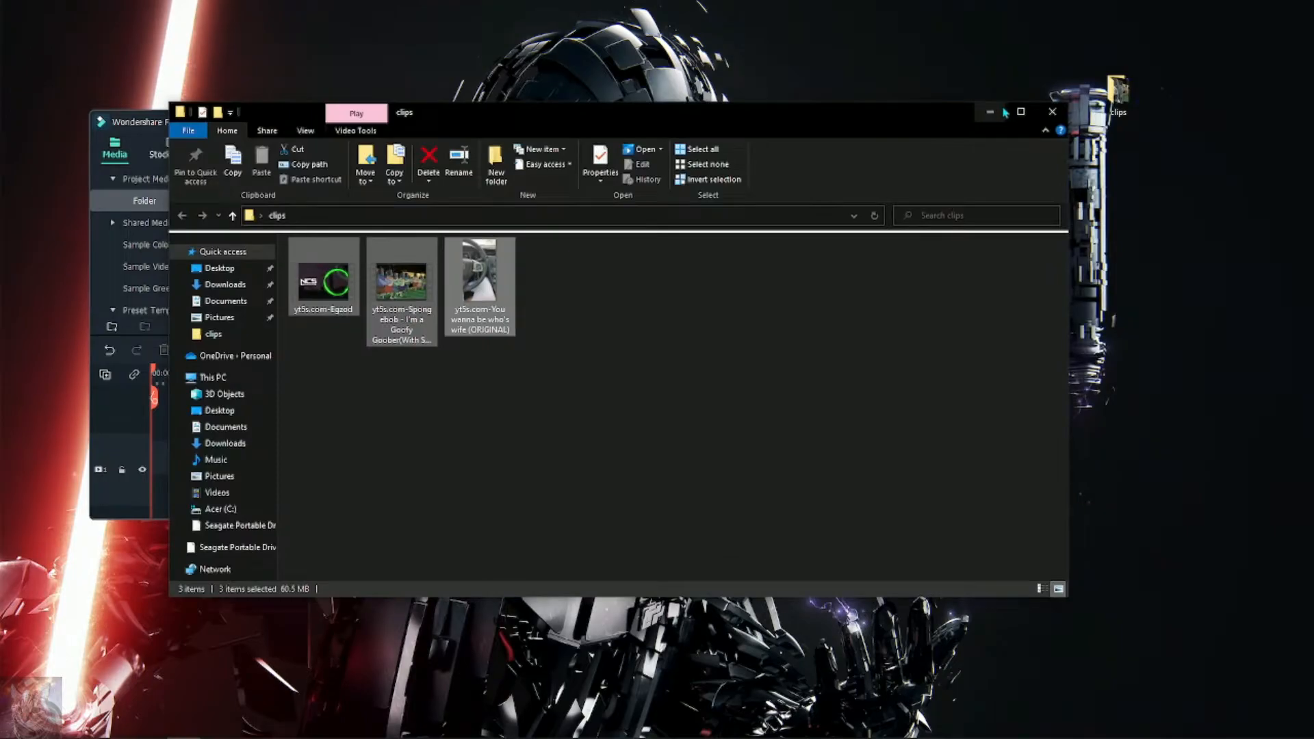
click(986, 111)
click(747, 119)
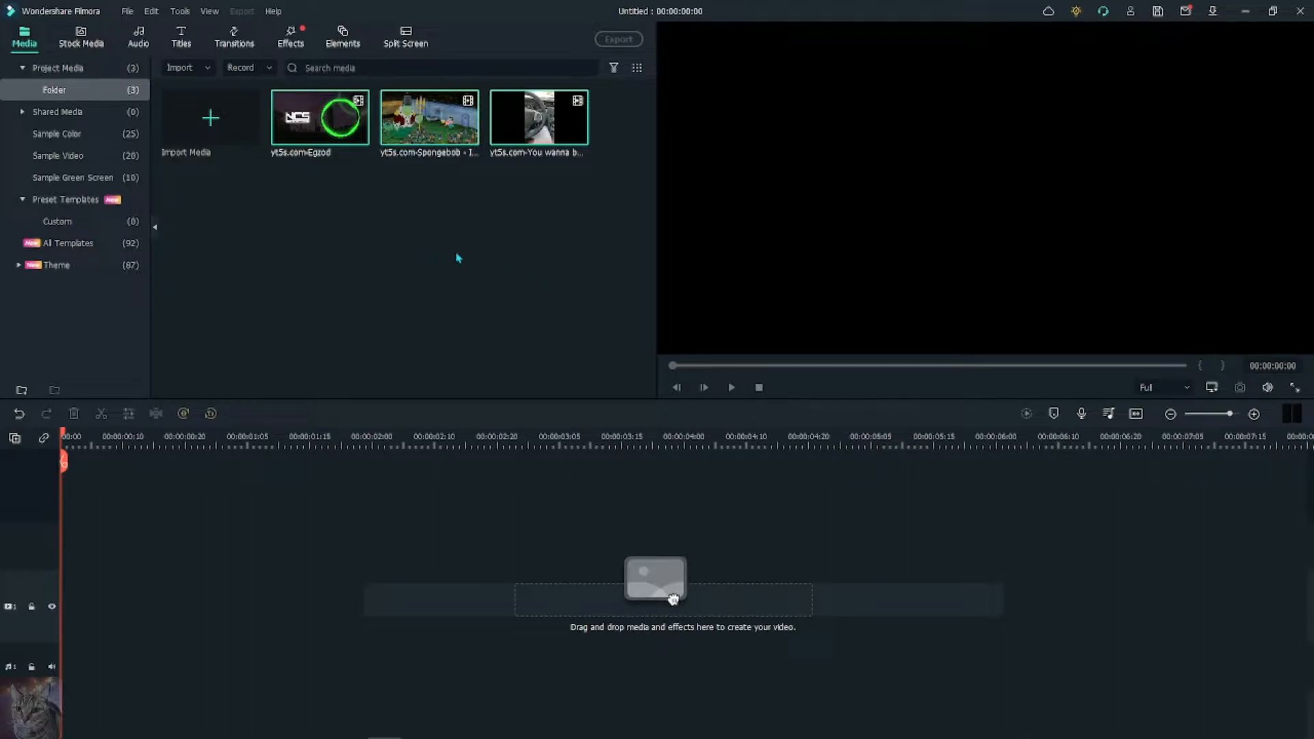
Step: Place the "You wanna be who's wife (ORIGINAL)" clip at the start of the first video track
double_click(355, 228)
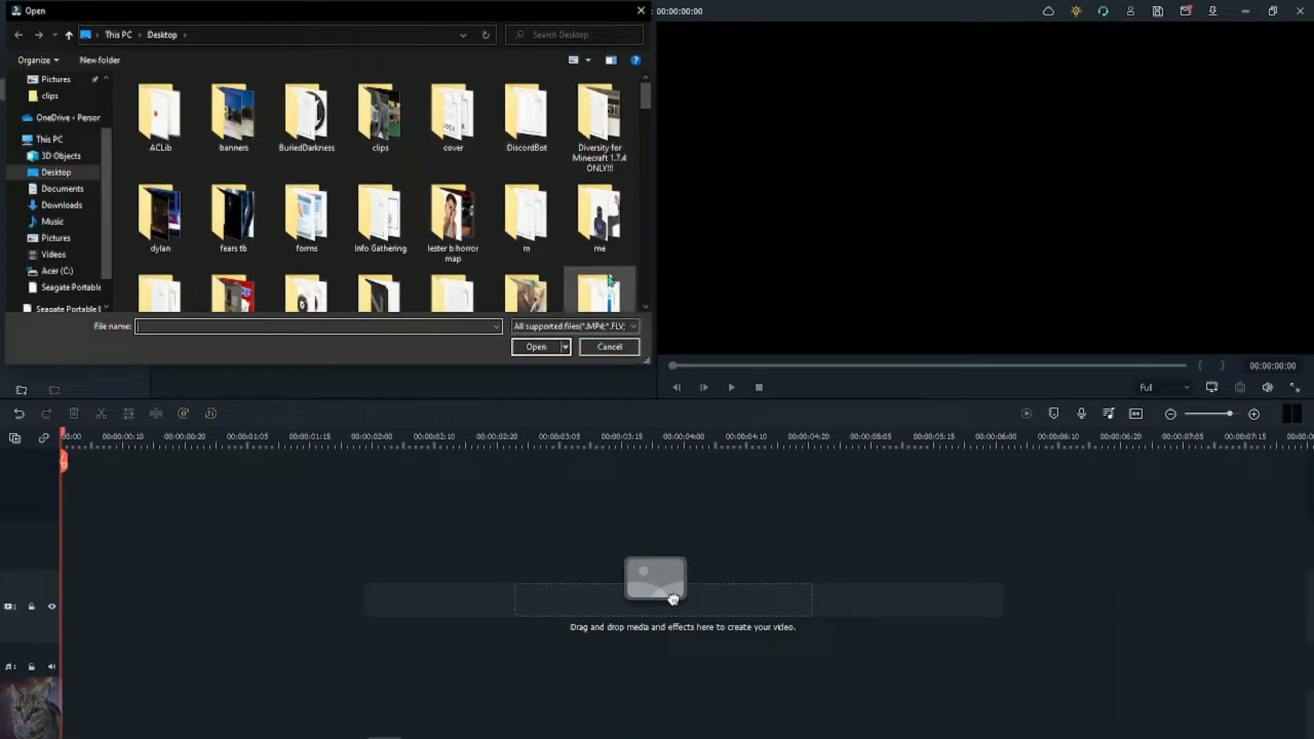
click(611, 349)
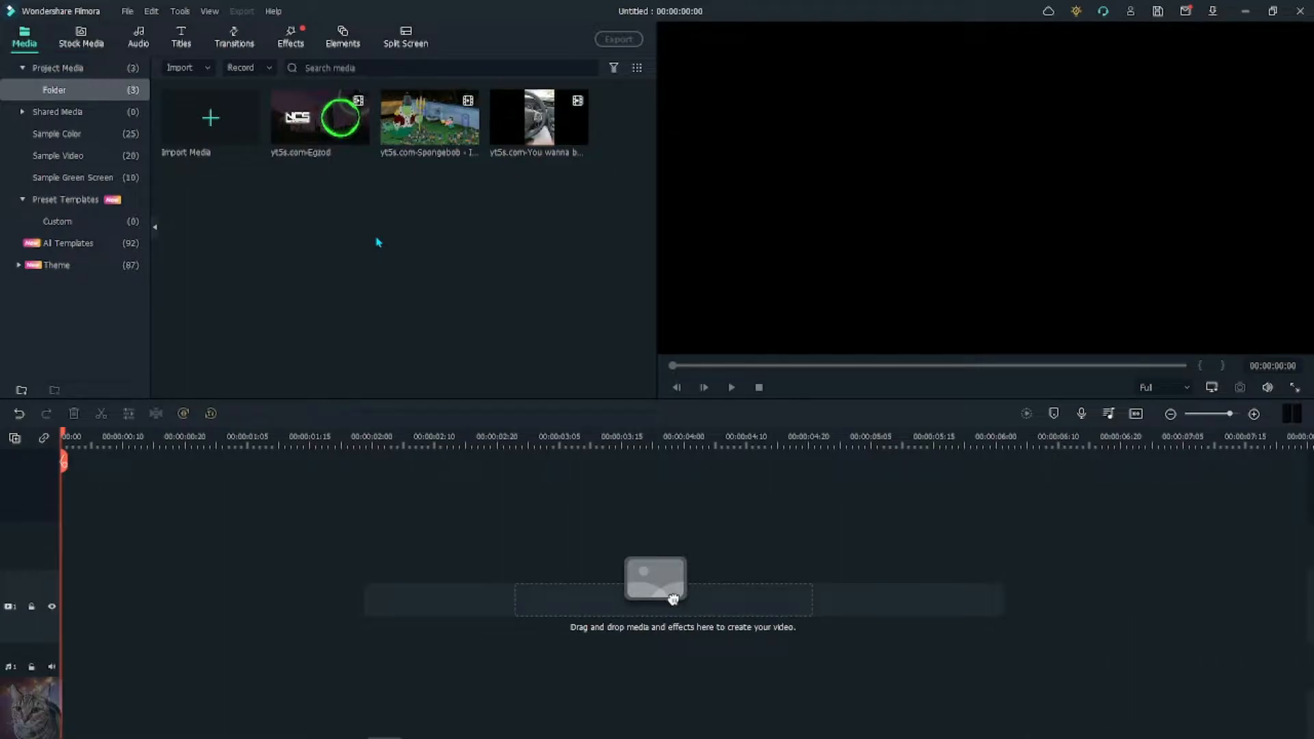
drag(673, 599, 29, 618)
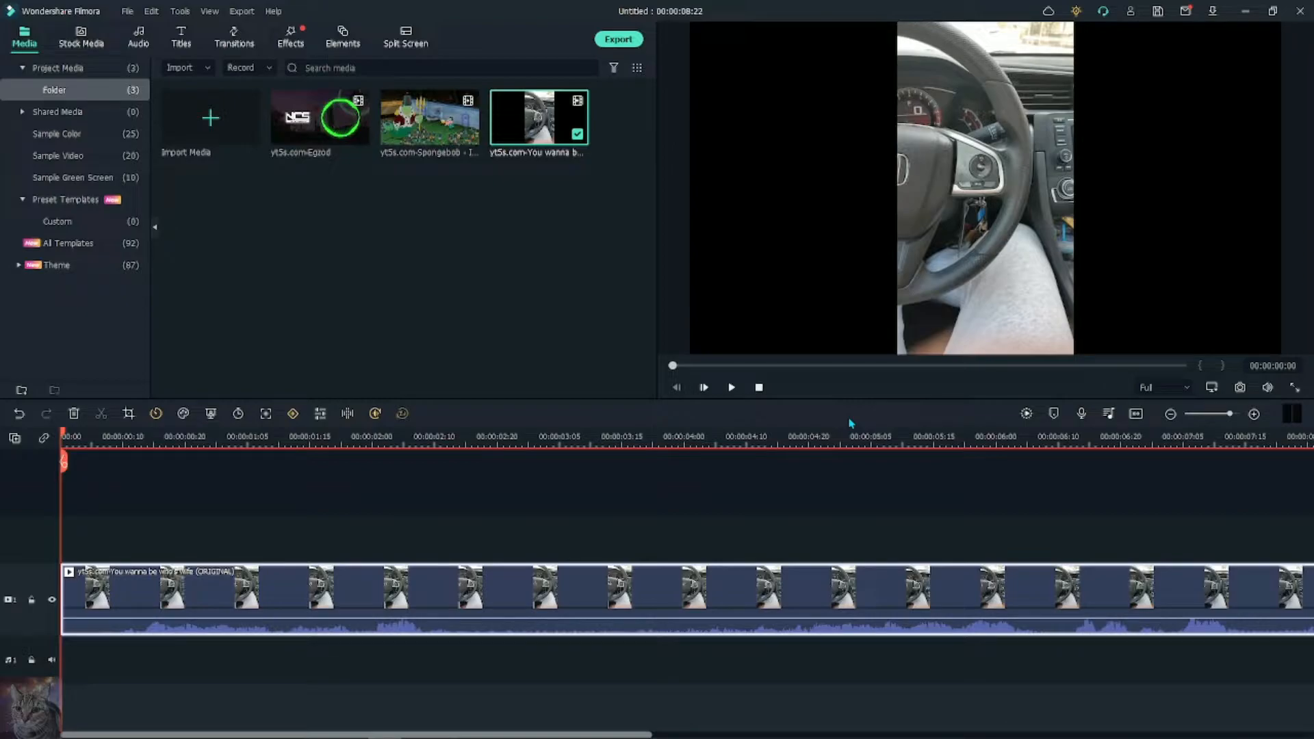
Step: Preview the clip on the timeline and split it at 00:00:02:00 and at 00:00:00:05
click(736, 392)
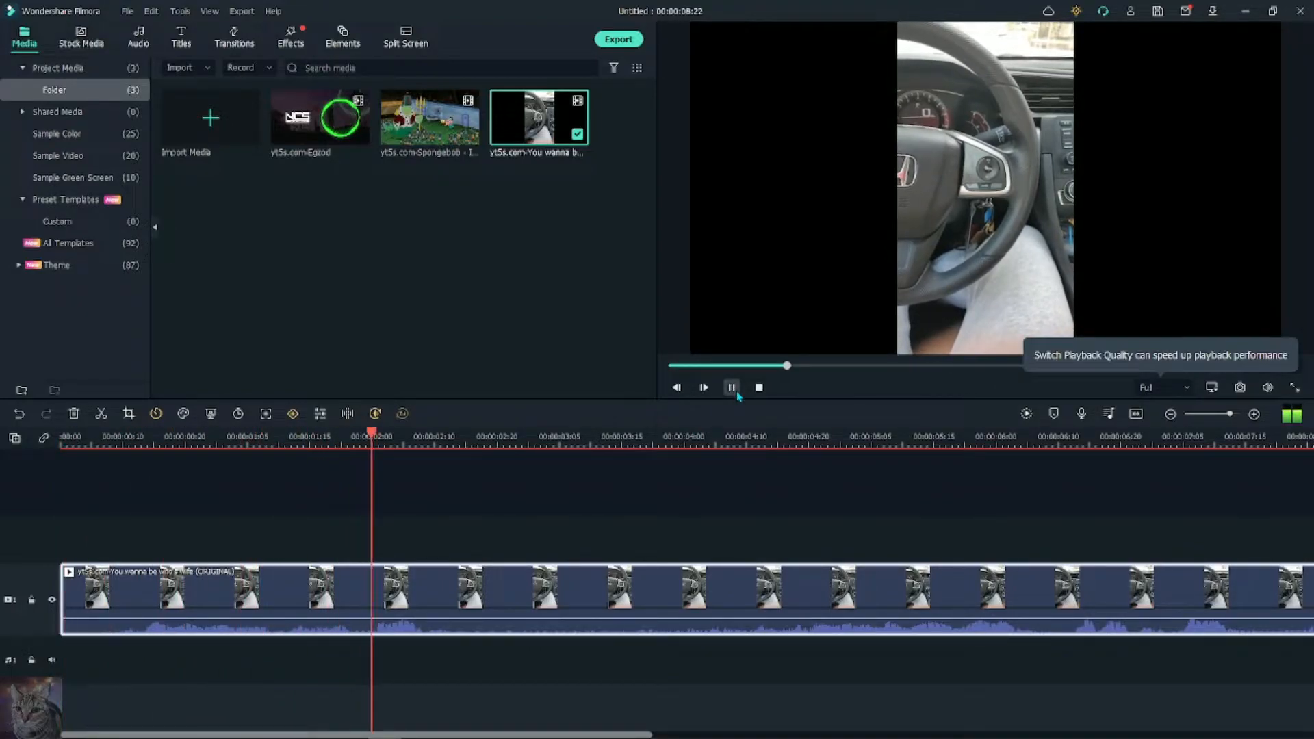
click(736, 391)
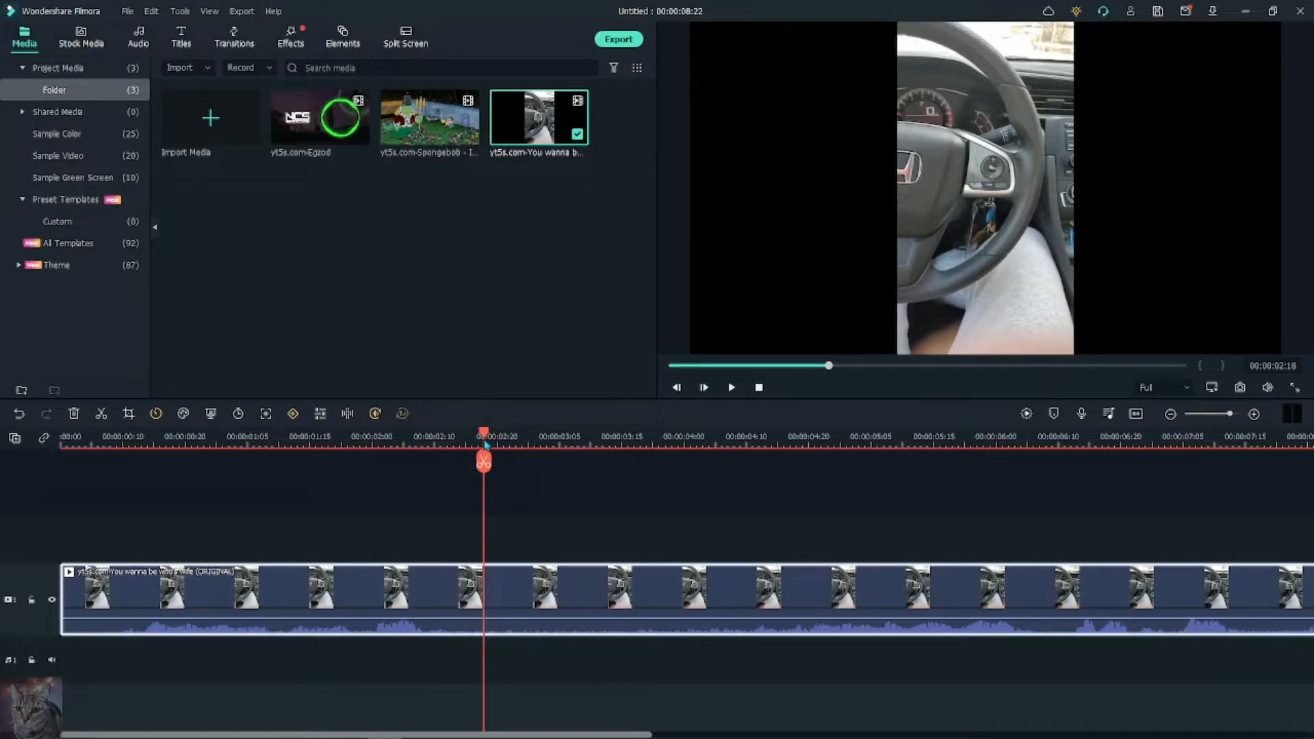
drag(483, 443, 372, 442)
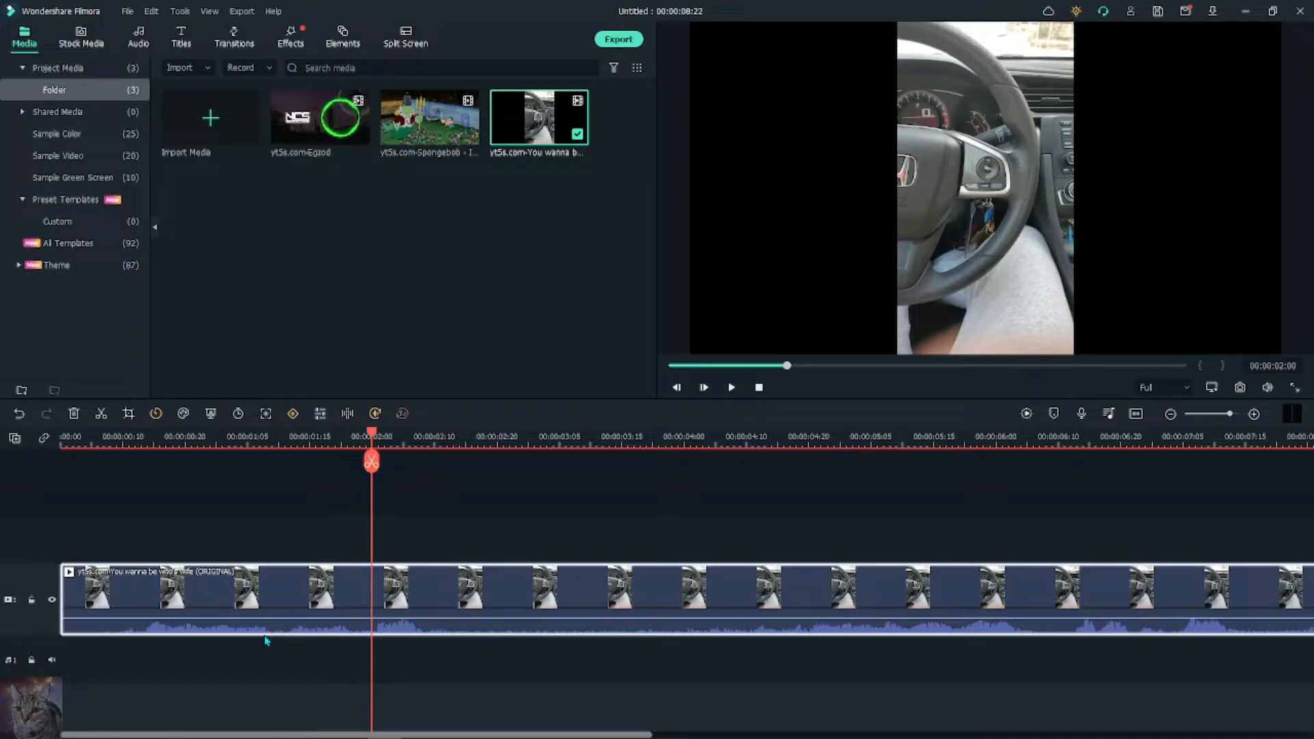
click(371, 462)
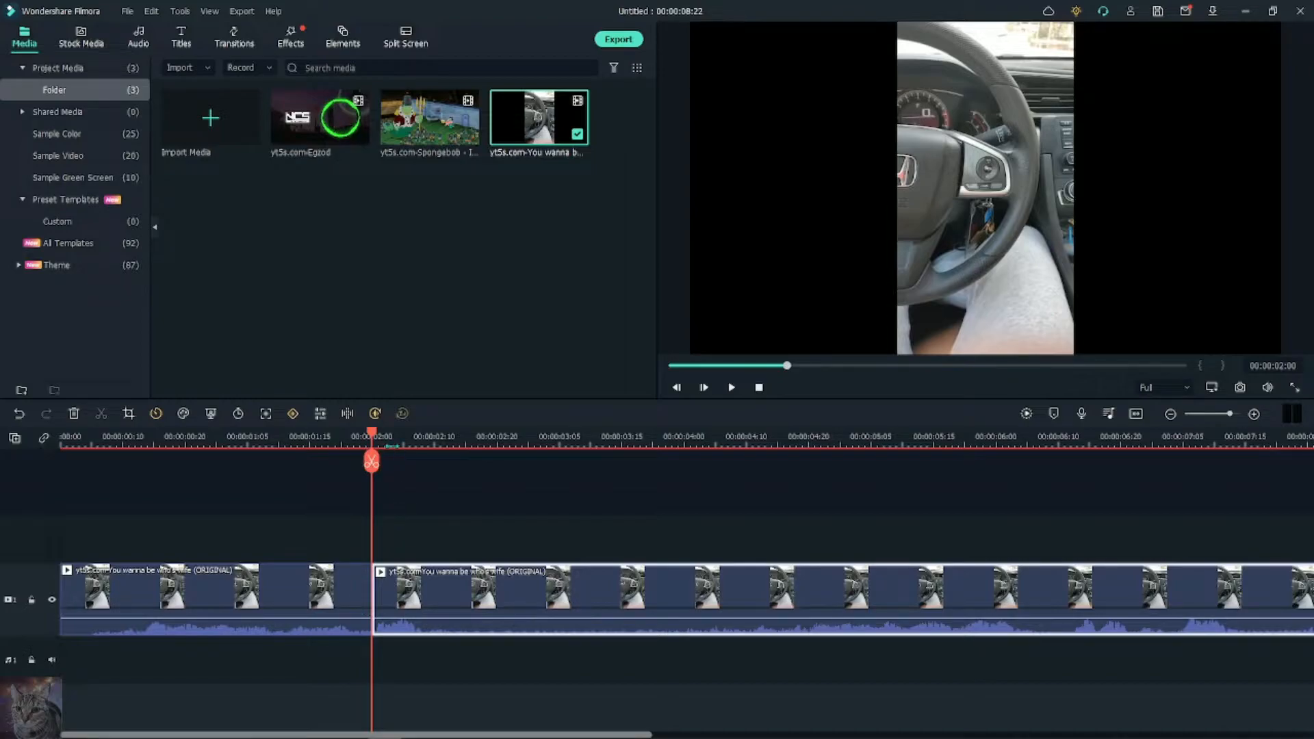
drag(374, 440, 93, 437)
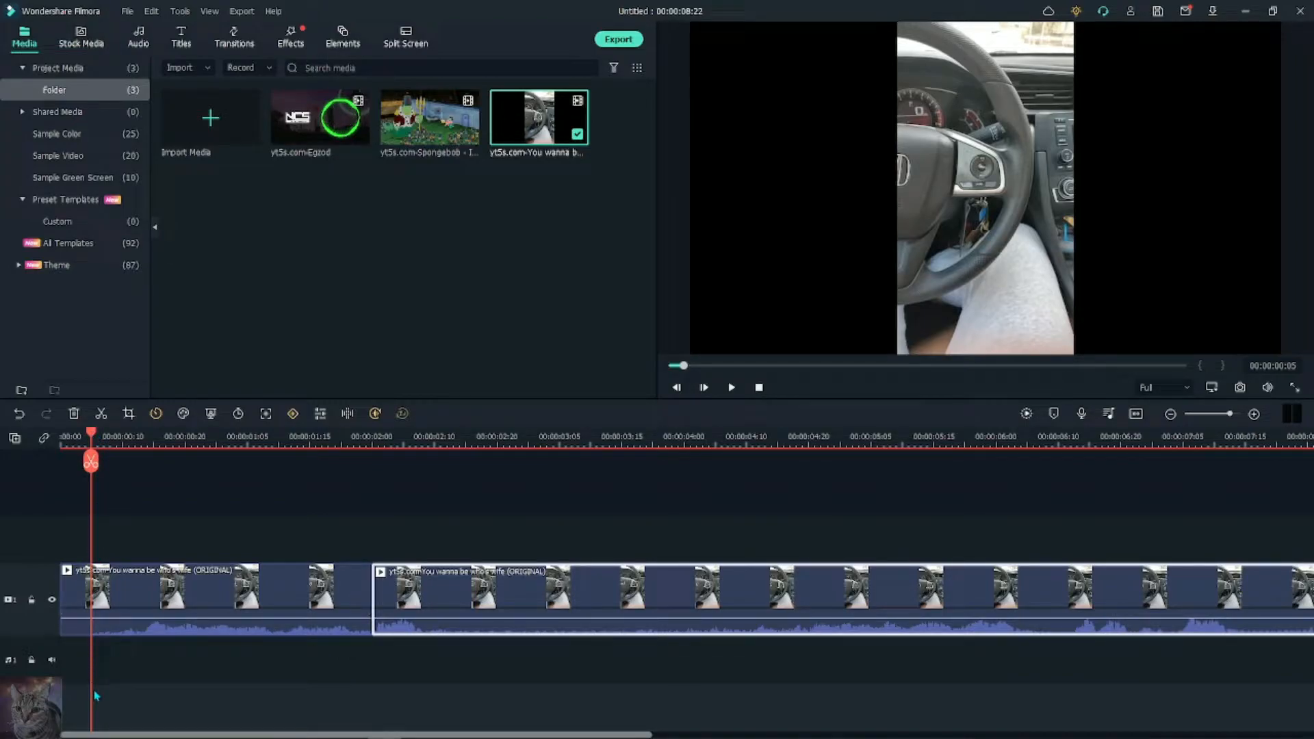
click(91, 463)
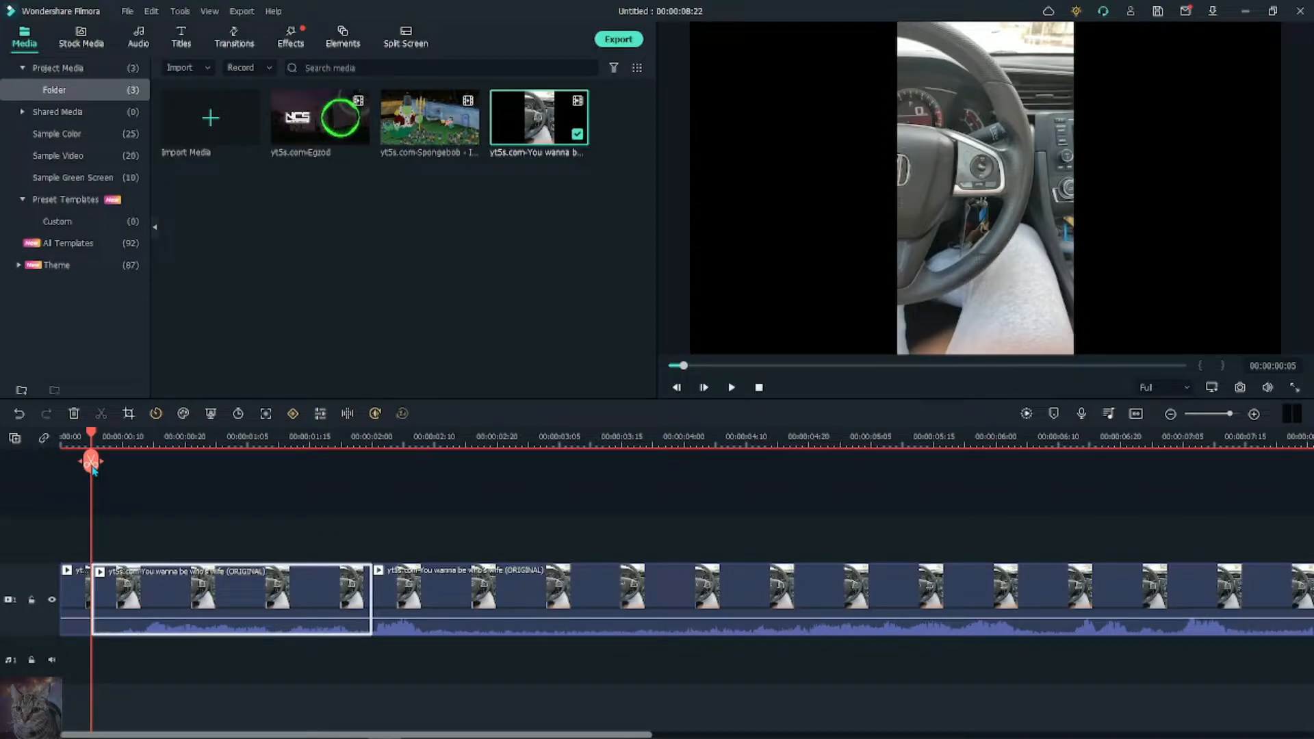
Step: Try deleting the segment between the two cuts and undo the deletion
drag(94, 471, 635, 501)
mouse_move(283, 604)
mouse_down()
mouse_move(299, 541)
mouse_move(499, 539)
mouse_move(430, 541)
mouse_move(267, 615)
mouse_up()
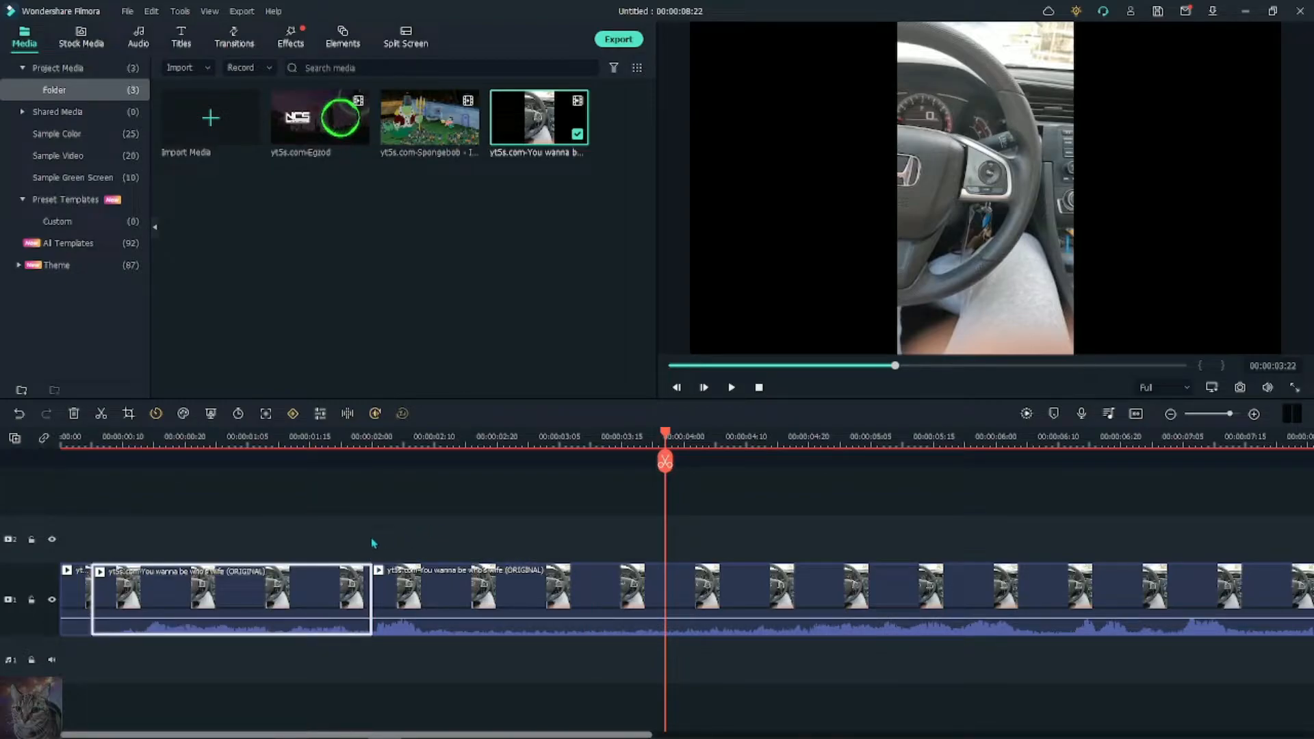
right_click(290, 608)
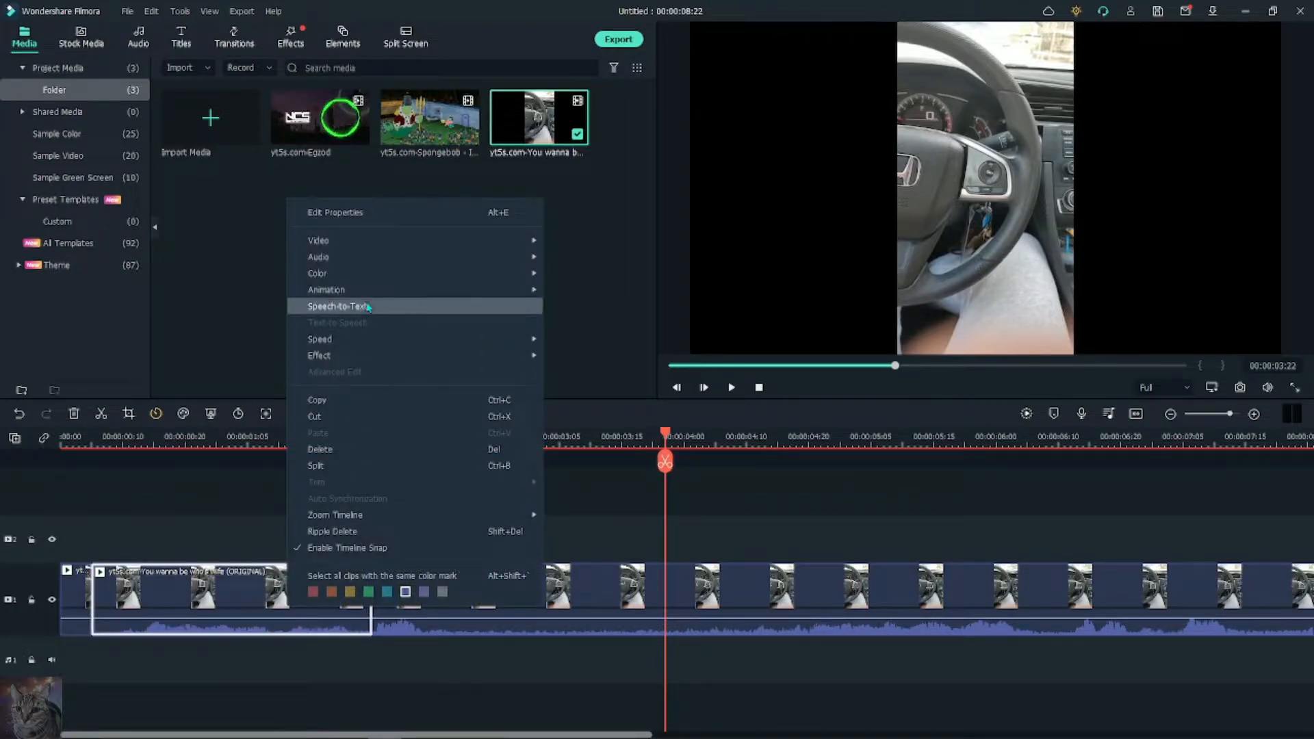
click(348, 449)
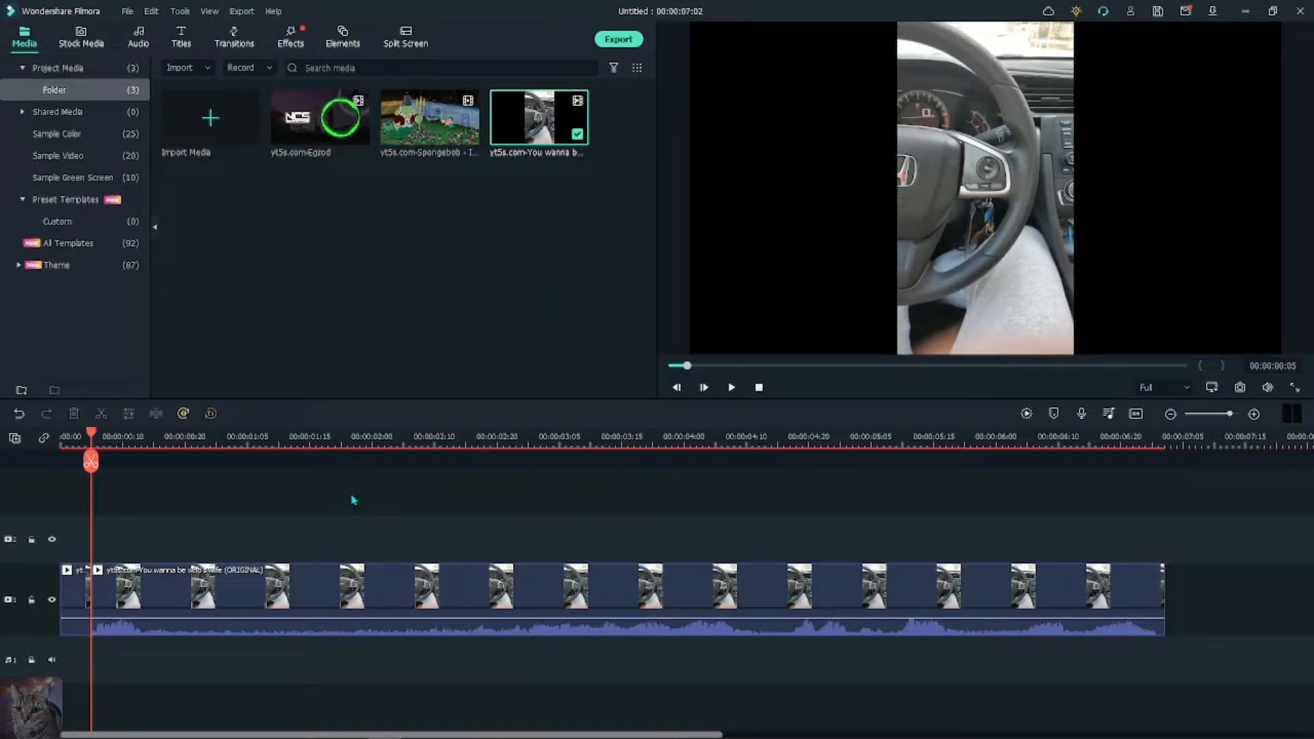
key(ctrl+z)
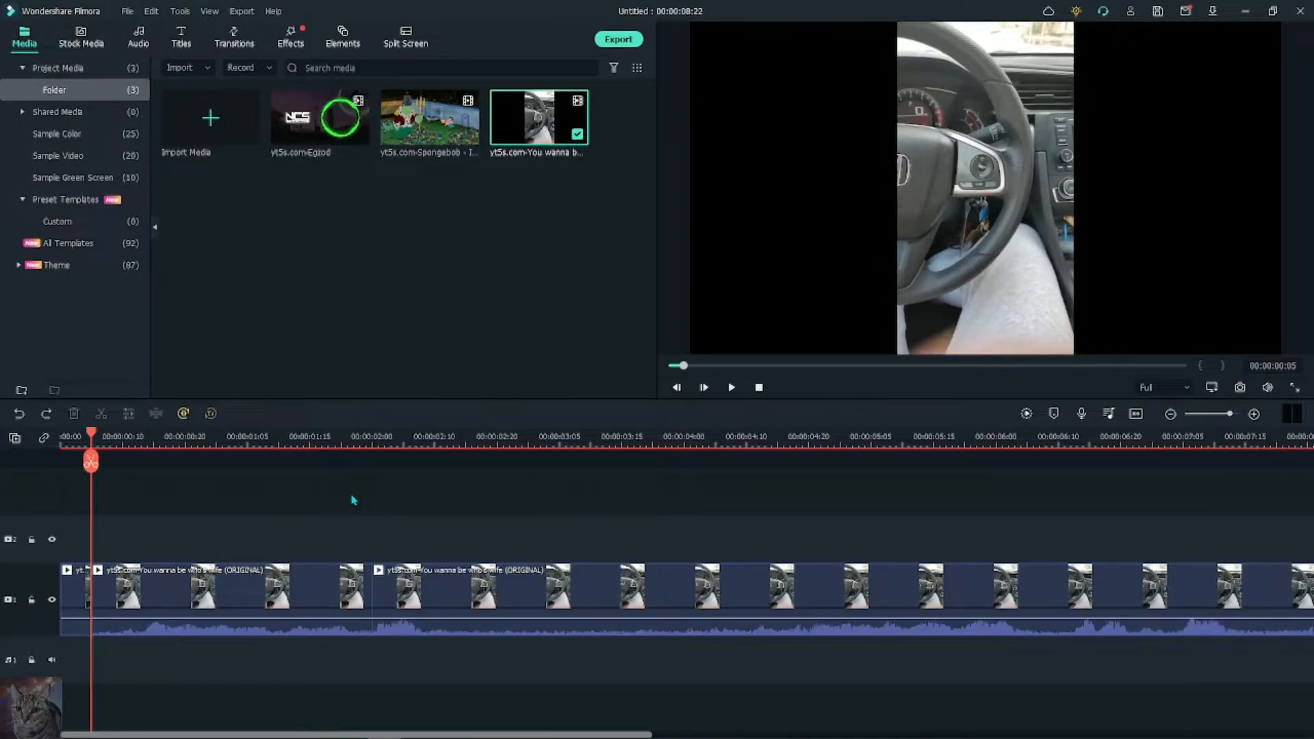
Step: Try muting the audio of the segment between the two cuts and undo the muting
right_click(329, 585)
mouse_move(472, 229)
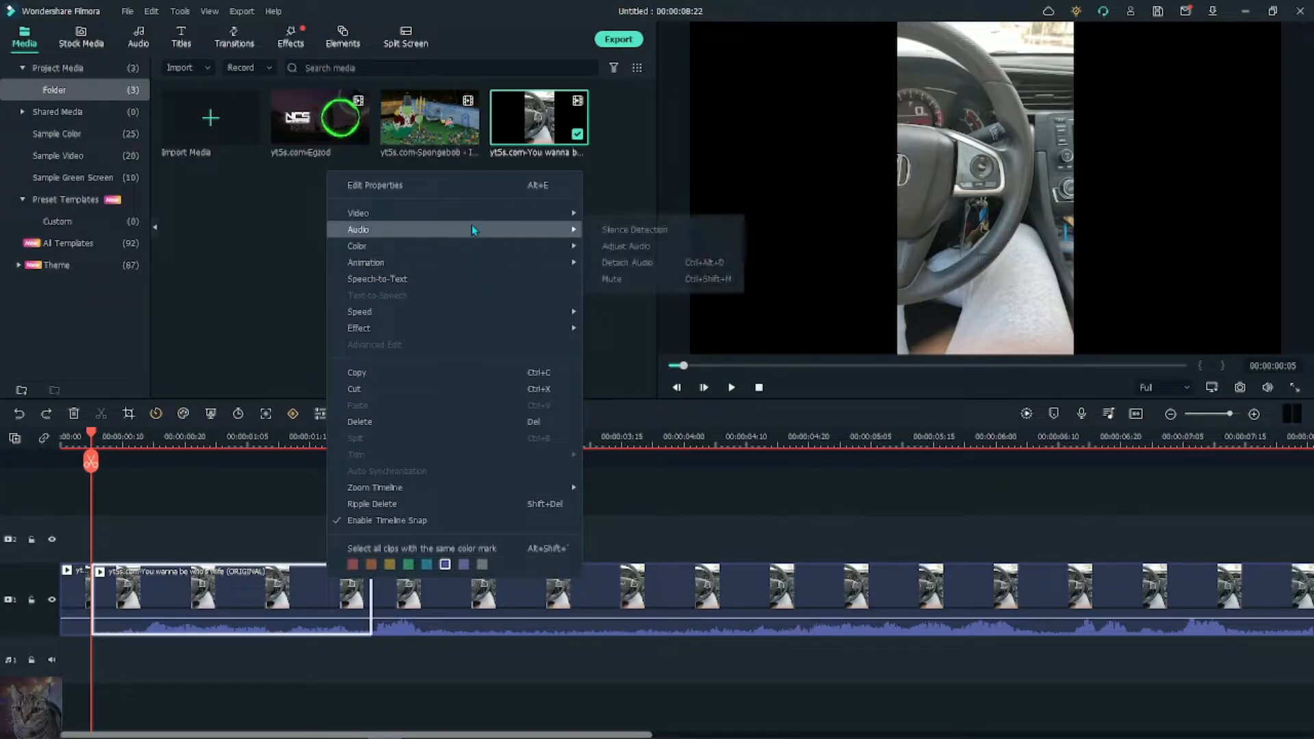
click(607, 279)
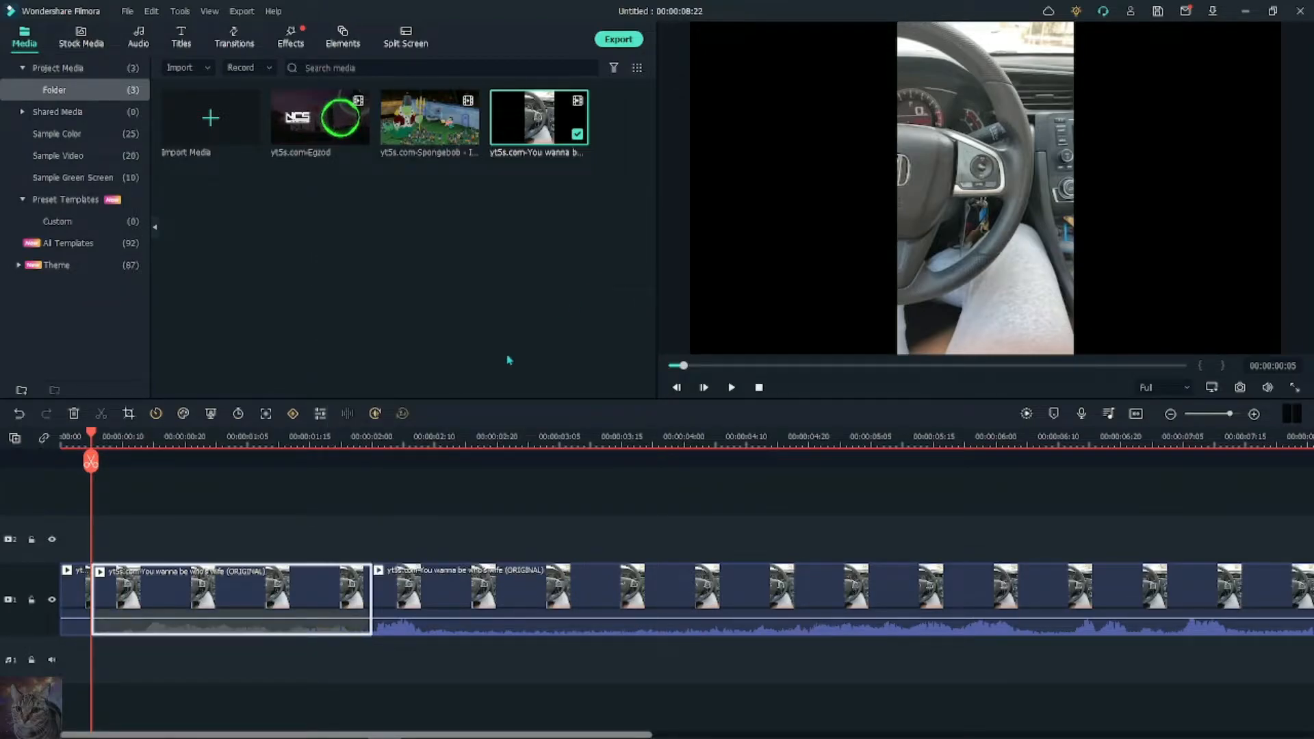
key(ctrl+z)
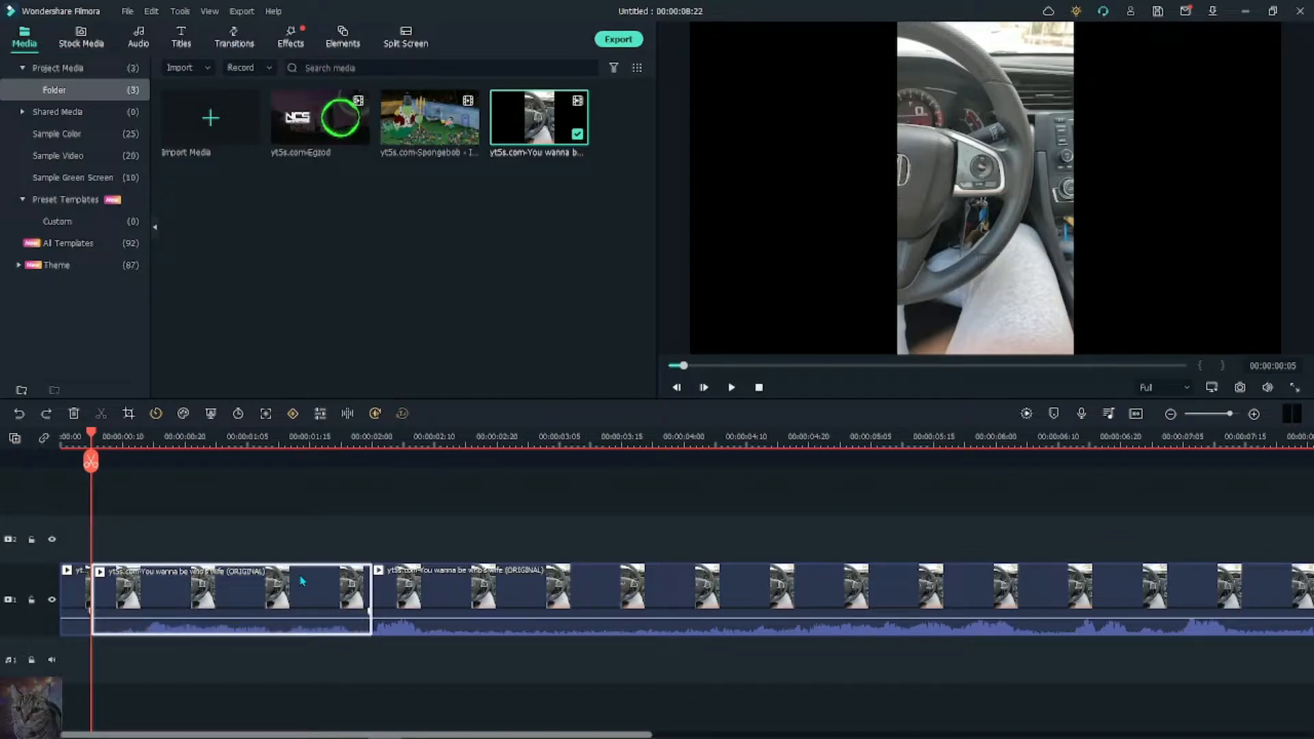
Step: Delete the segment between the two cuts and play the timeline from the beginning
right_click(302, 580)
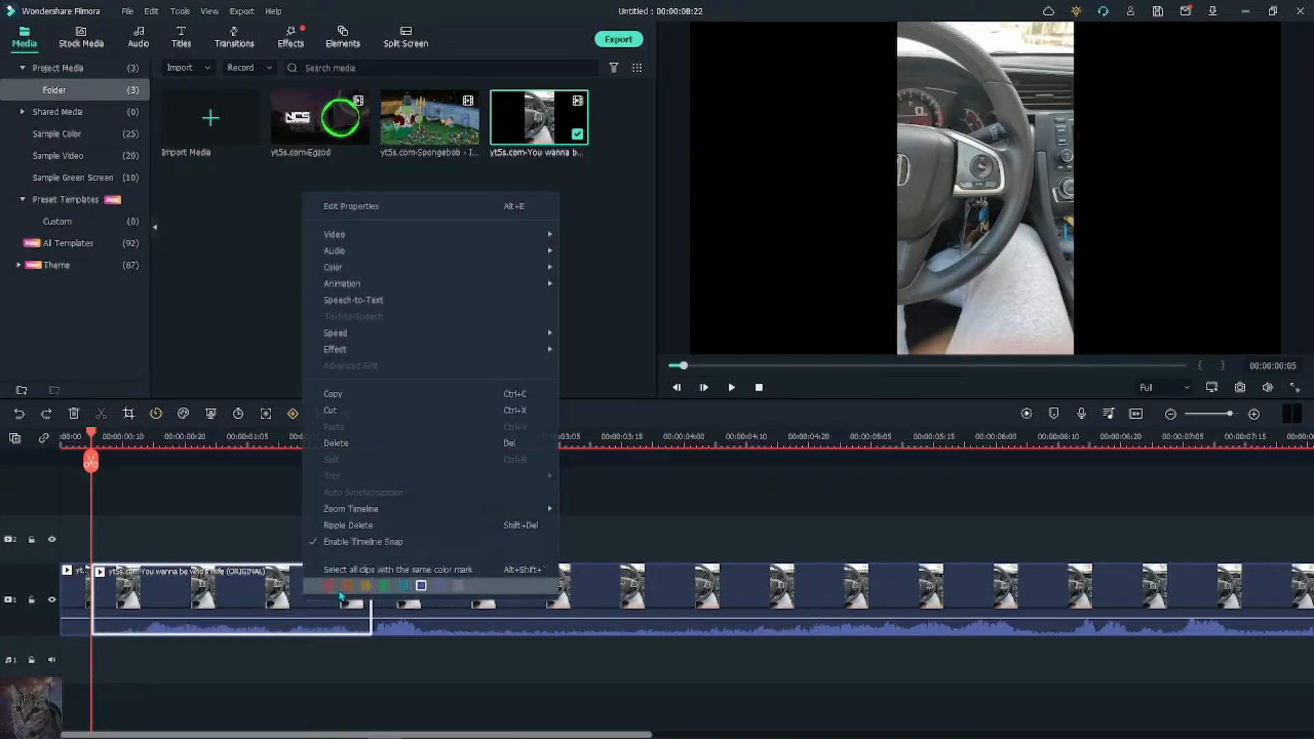
click(383, 457)
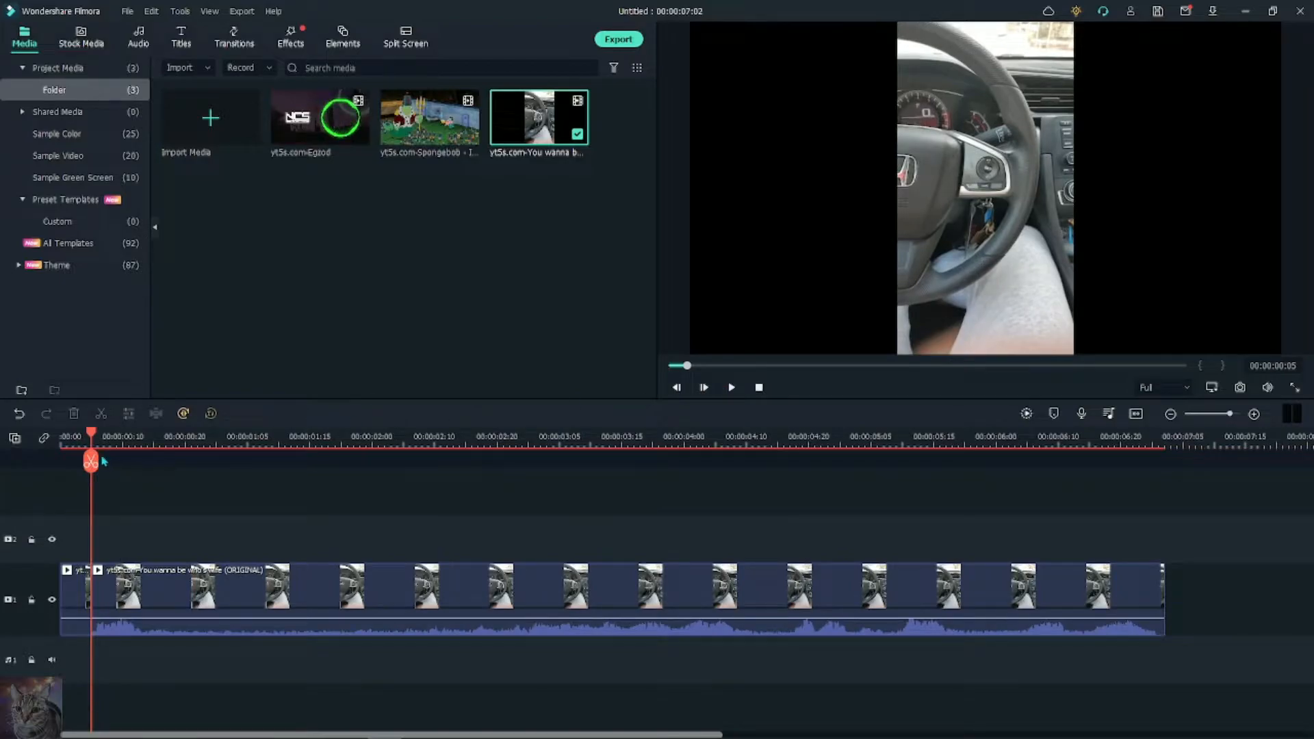
drag(96, 442, 42, 448)
click(731, 388)
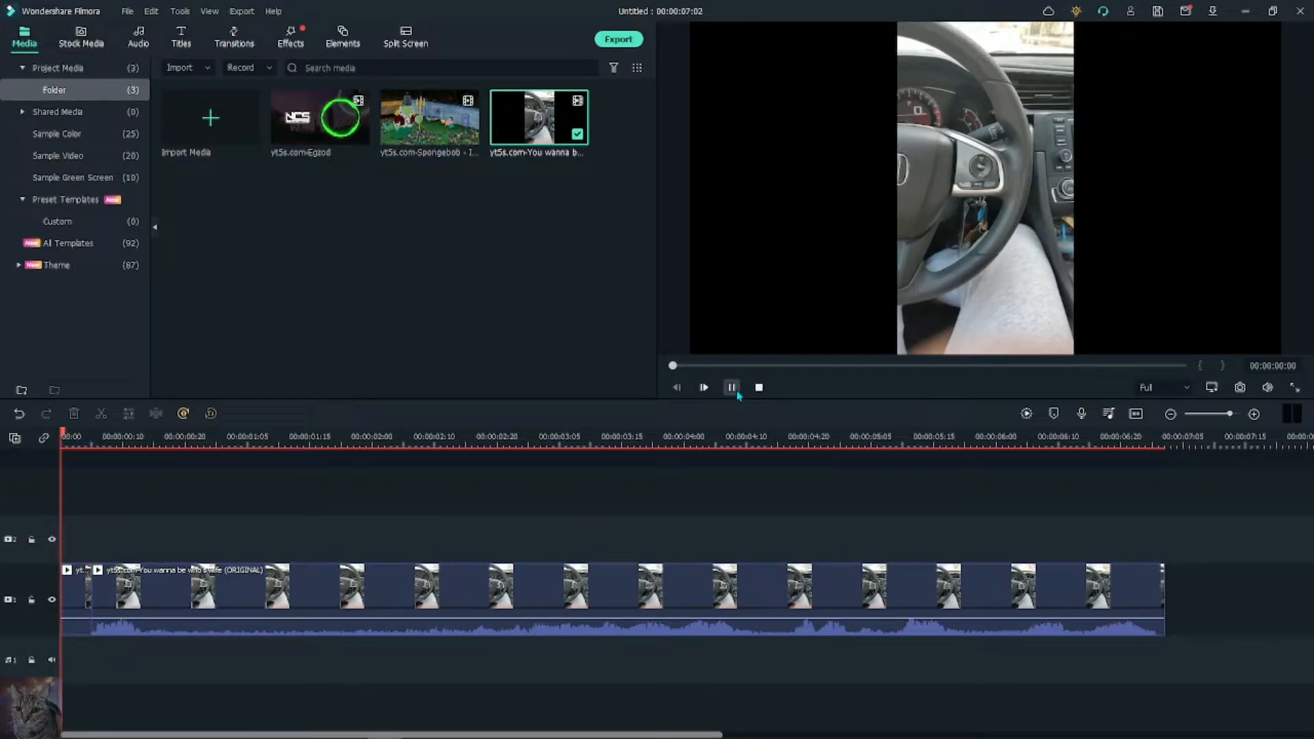
Step: Stop playback, undo the deletion of the segment between the two cuts, and return the playhead to the beginning
click(731, 387)
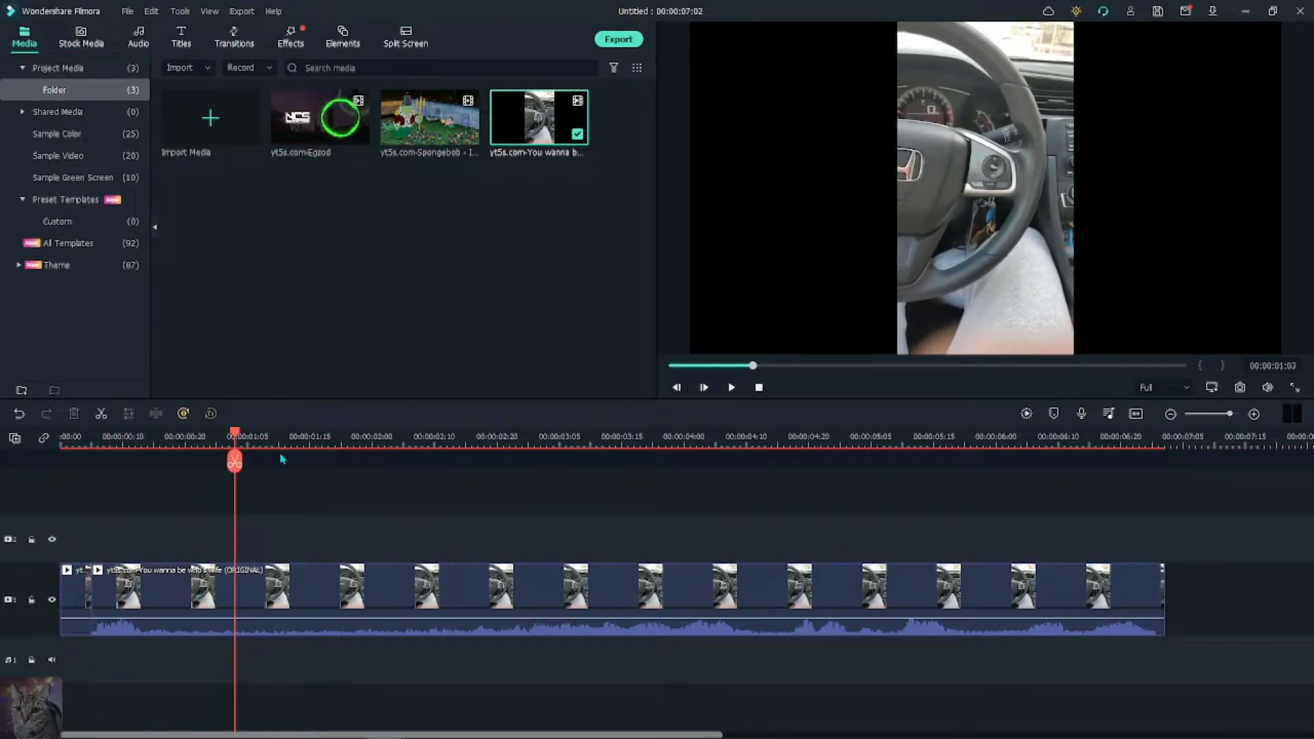
key(ctrl+z)
drag(234, 458, 61, 468)
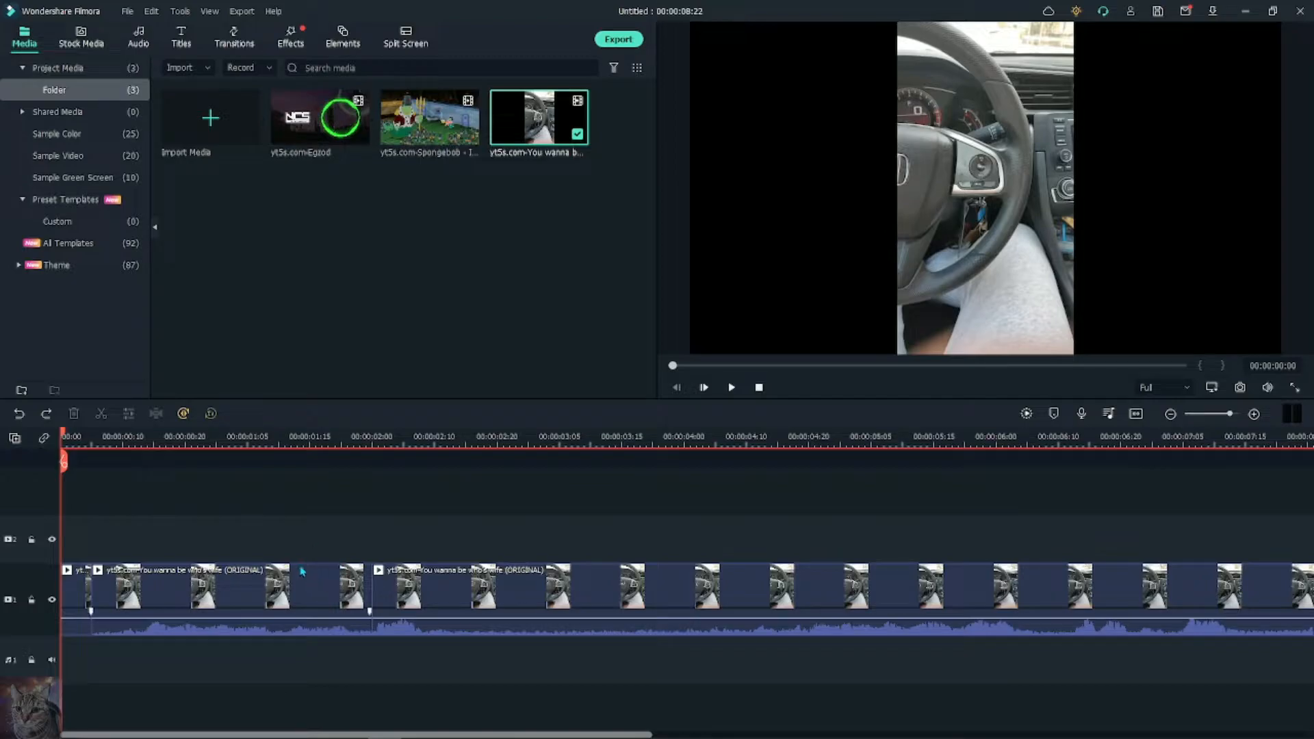
right_click(261, 596)
mouse_move(433, 240)
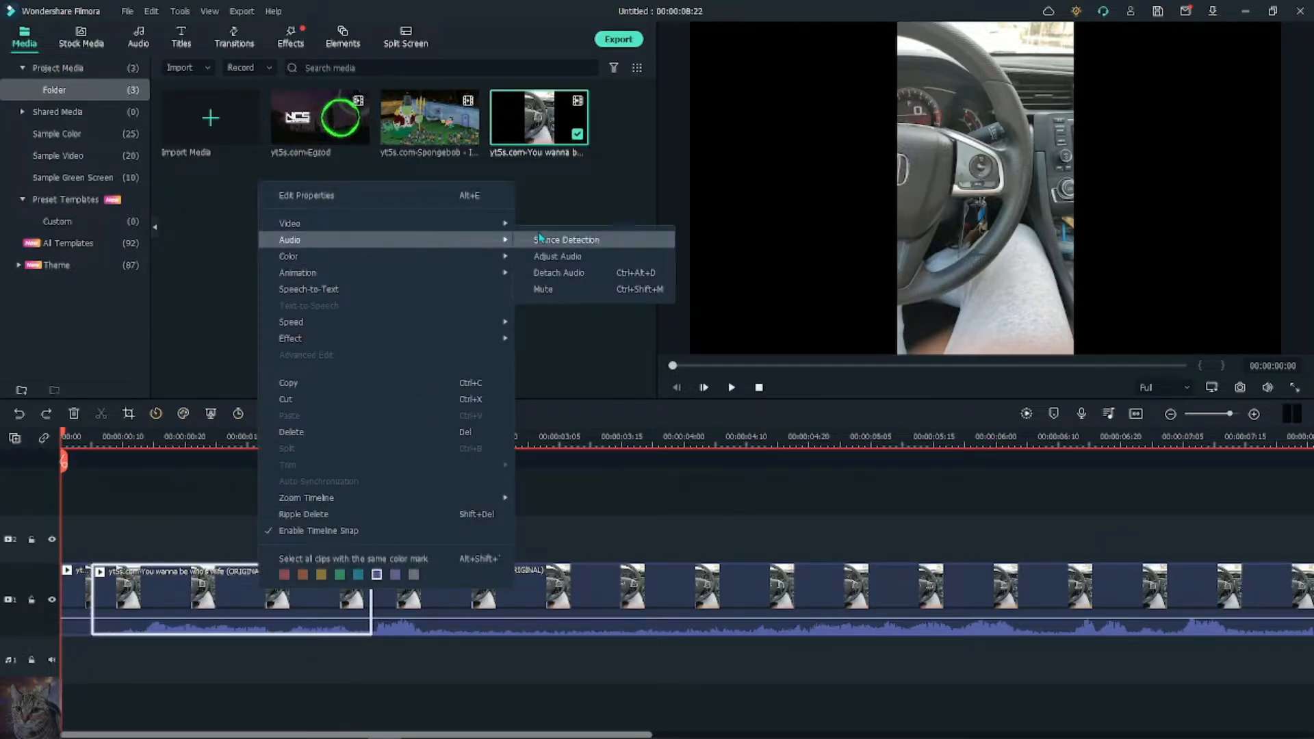
click(580, 289)
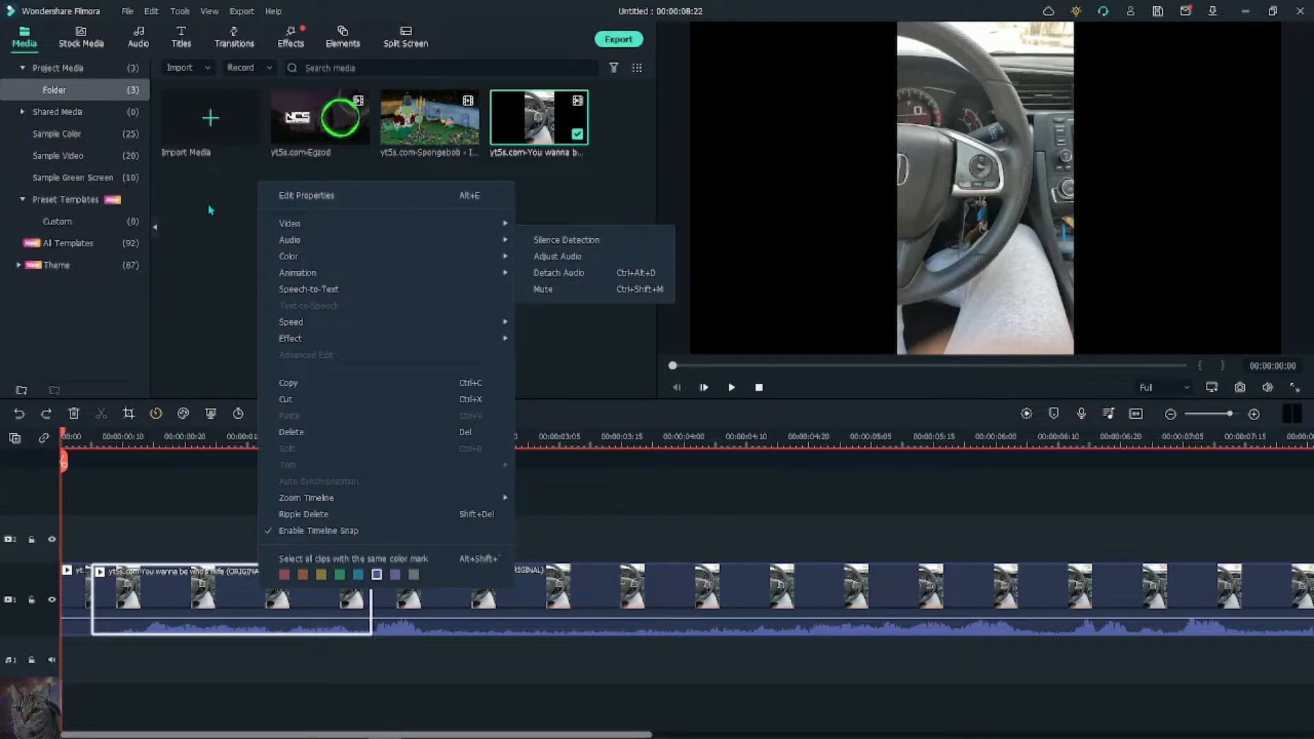
Step: Search the audio library's sound effects for "beep"
click(138, 38)
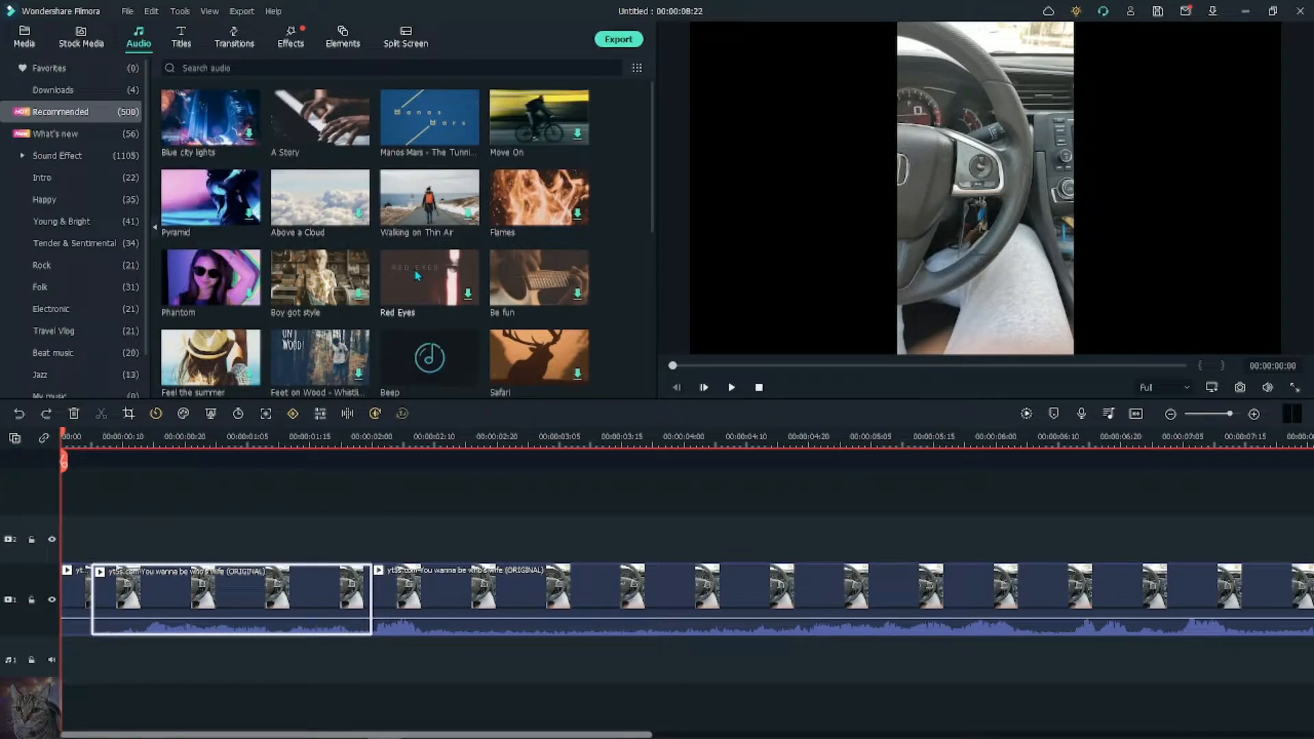
click(62, 156)
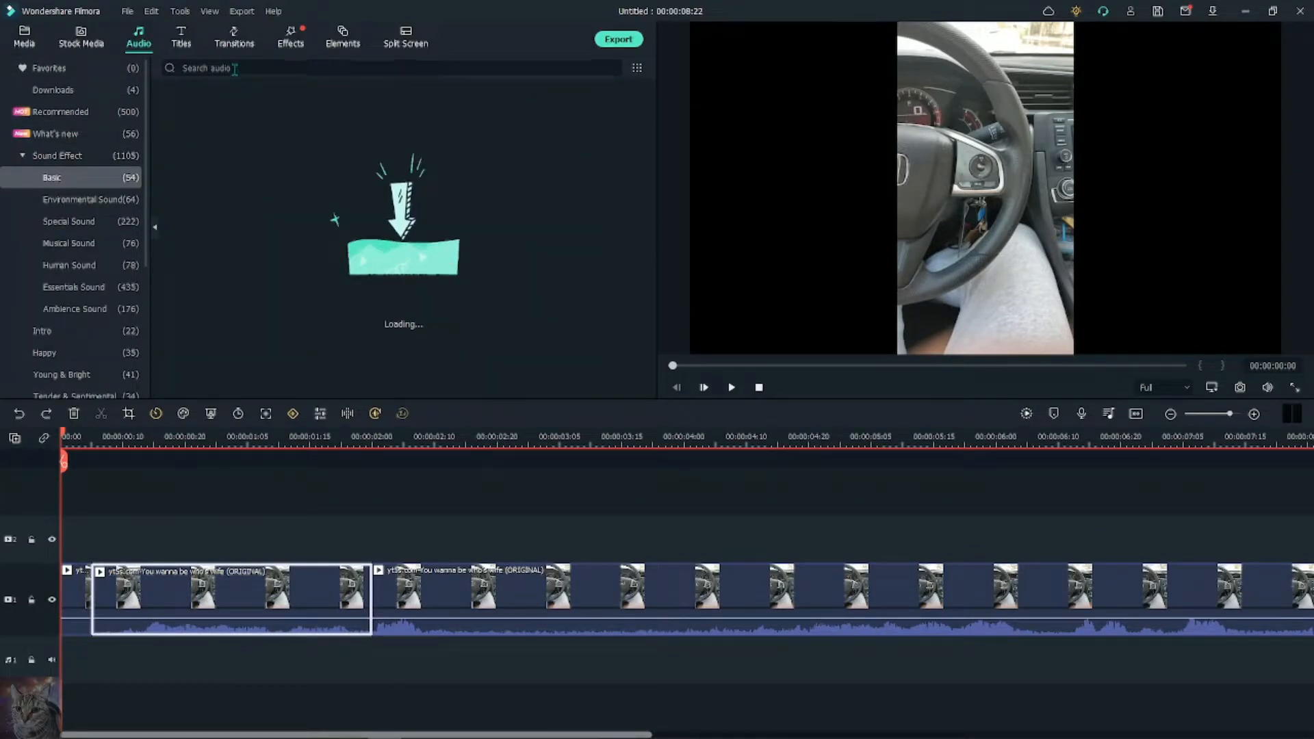
click(235, 68)
text(bepp)
key(Return)
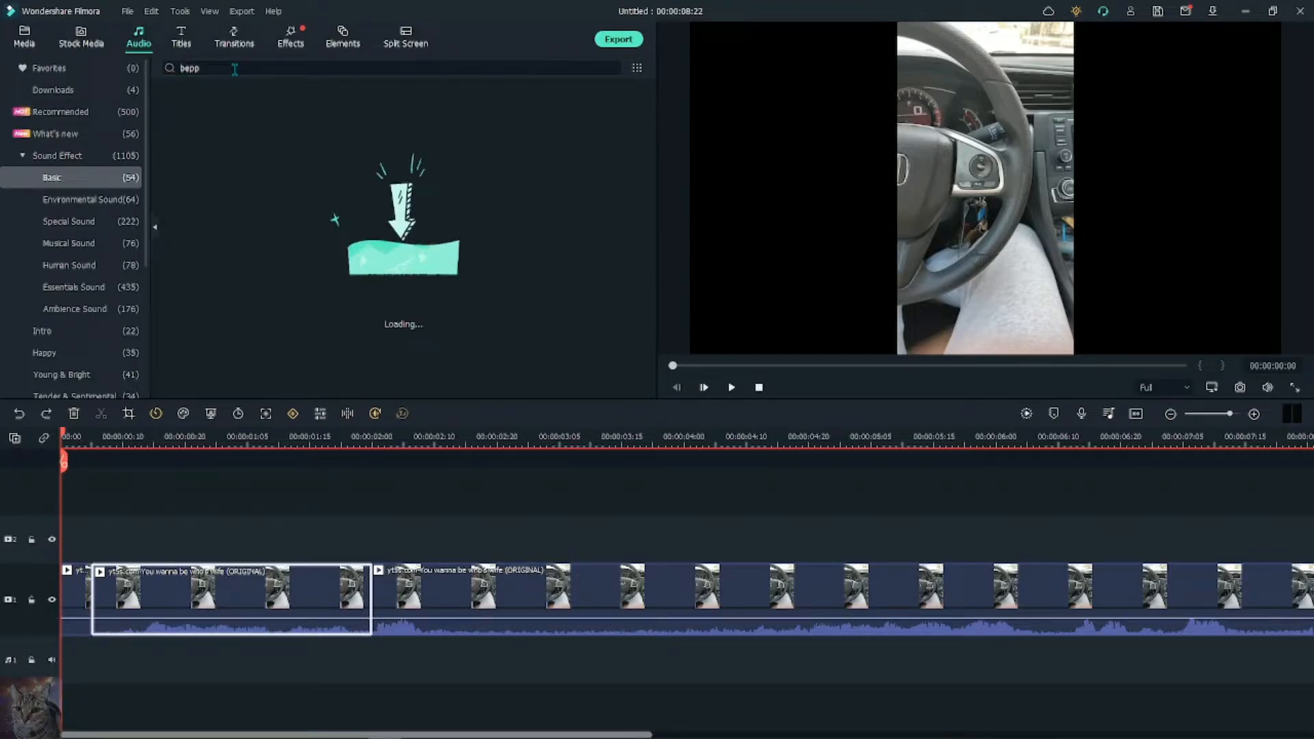
key(BackSpace)
key(BackSpace)
key(BackSpace)
text(eep)
key(Return)
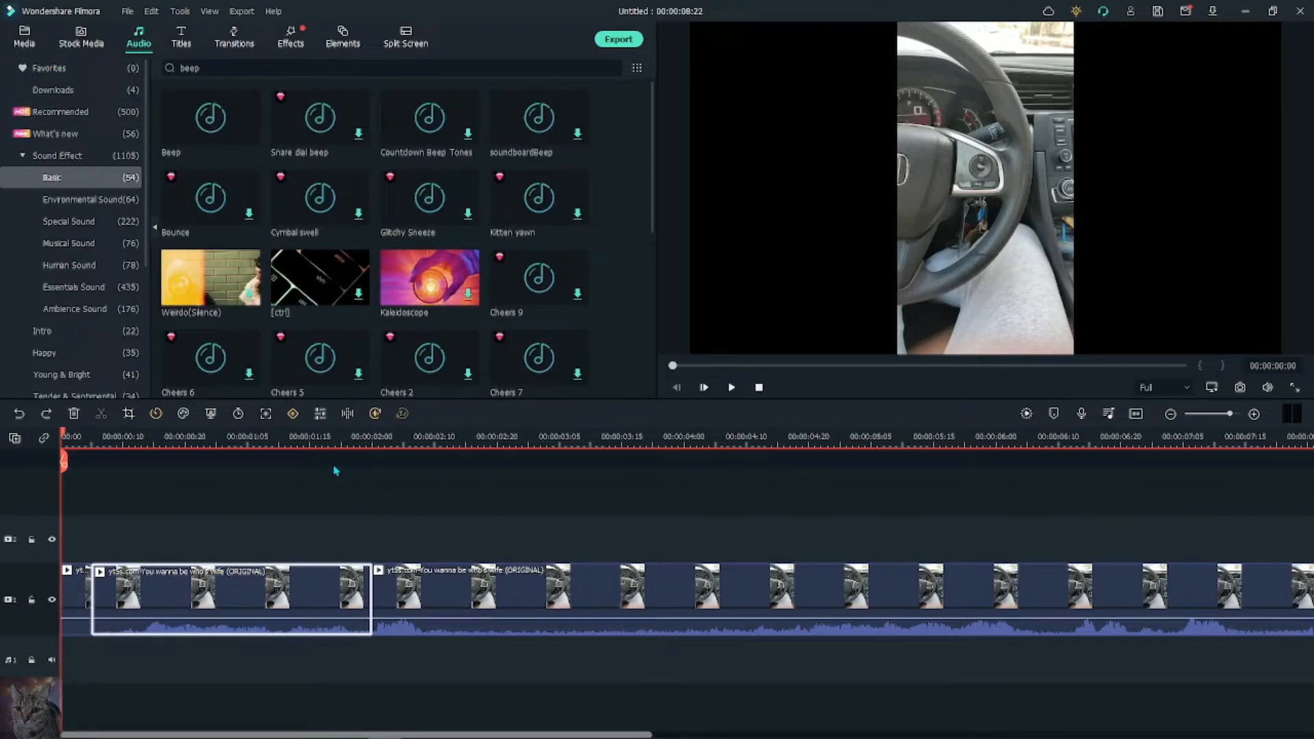
Step: Place the Beep sound on the audio track at the start of the segment between the two cuts and mute that segment
click(355, 498)
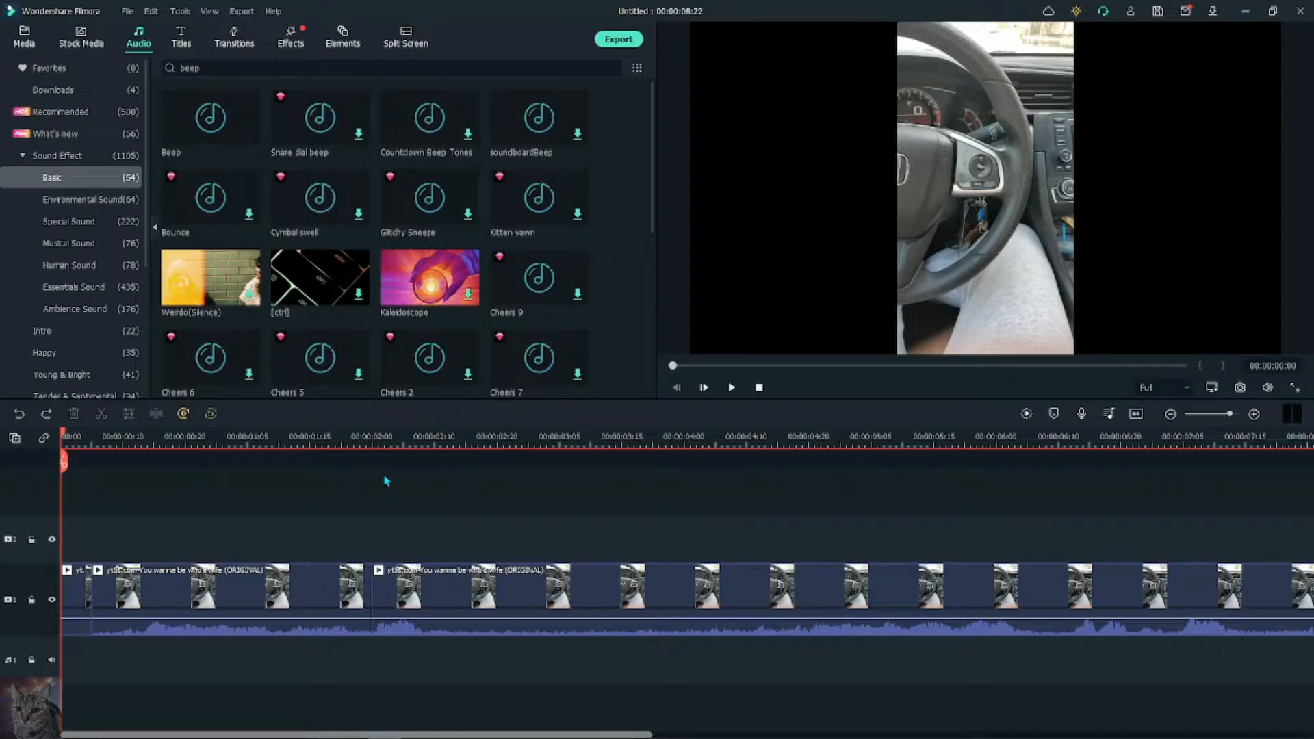
drag(219, 124, 100, 654)
right_click(141, 589)
mouse_move(281, 250)
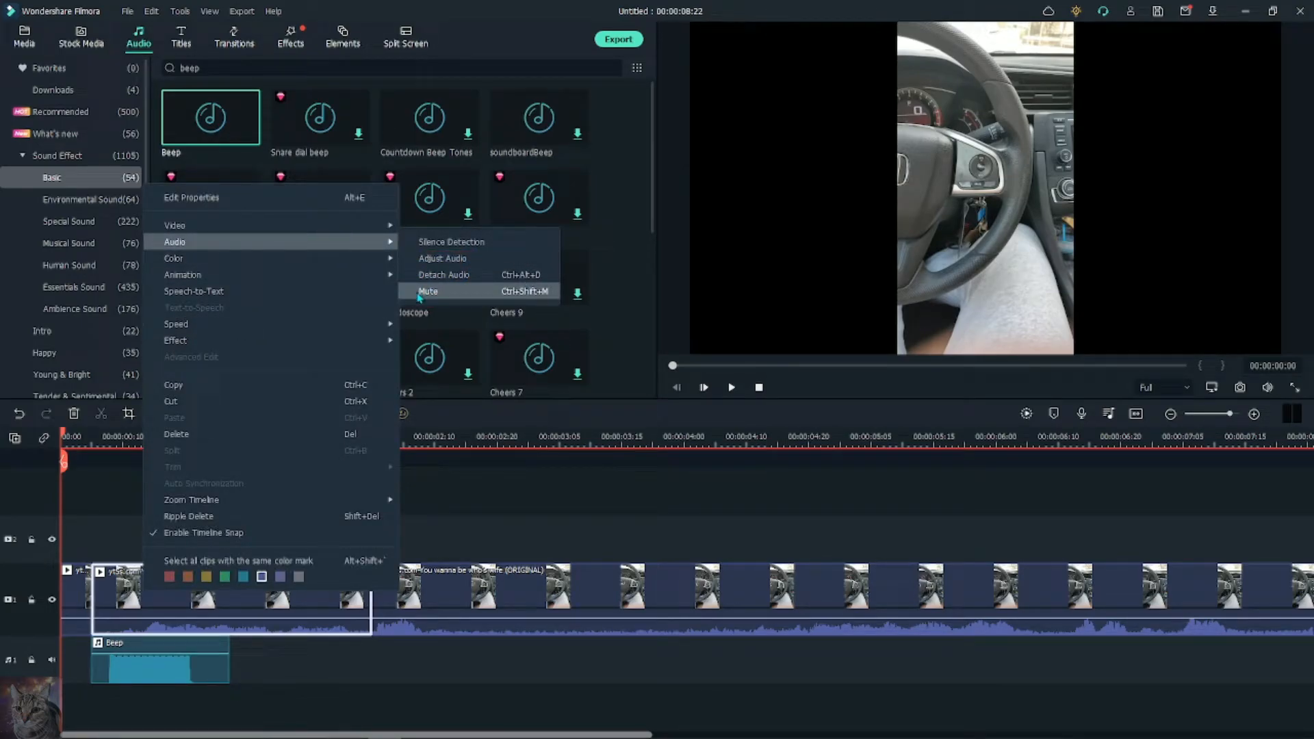
click(422, 294)
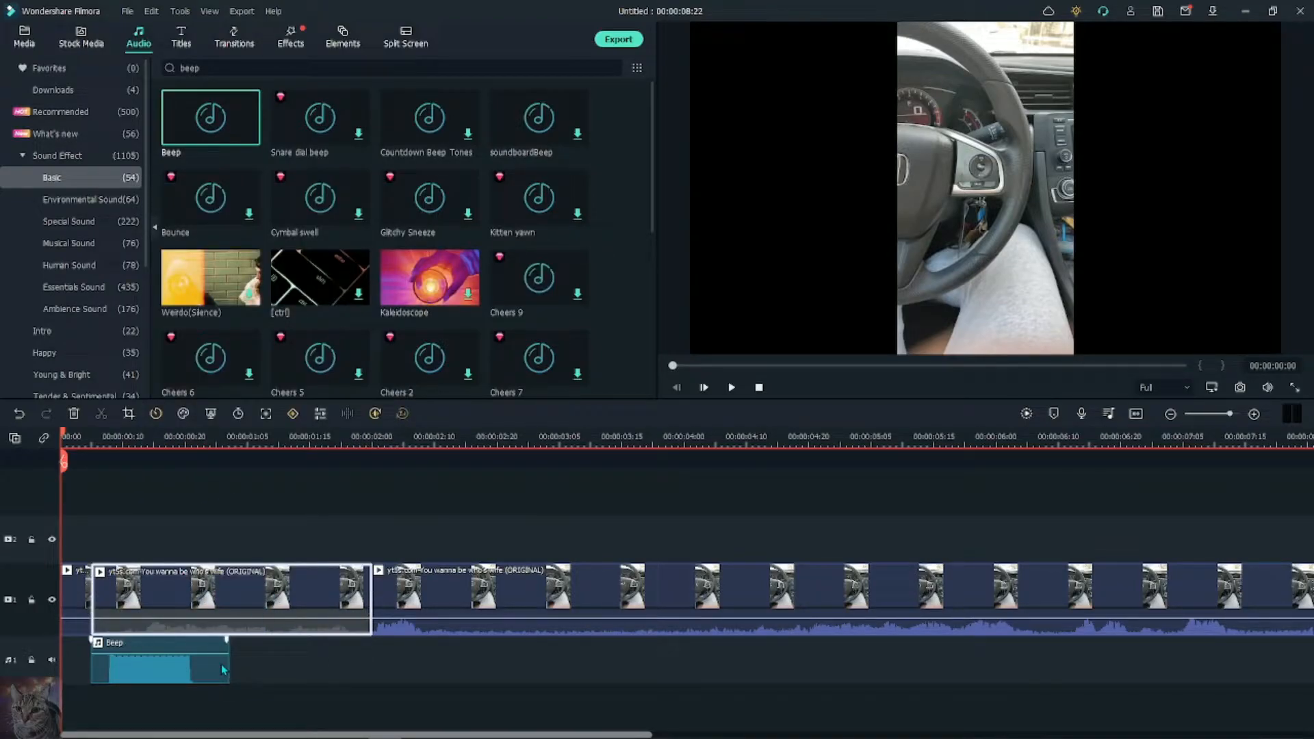
Step: Lower the volume of the Beep clip, play the result, and return the playhead to the beginning
mouse_move(169, 655)
drag(176, 654, 221, 666)
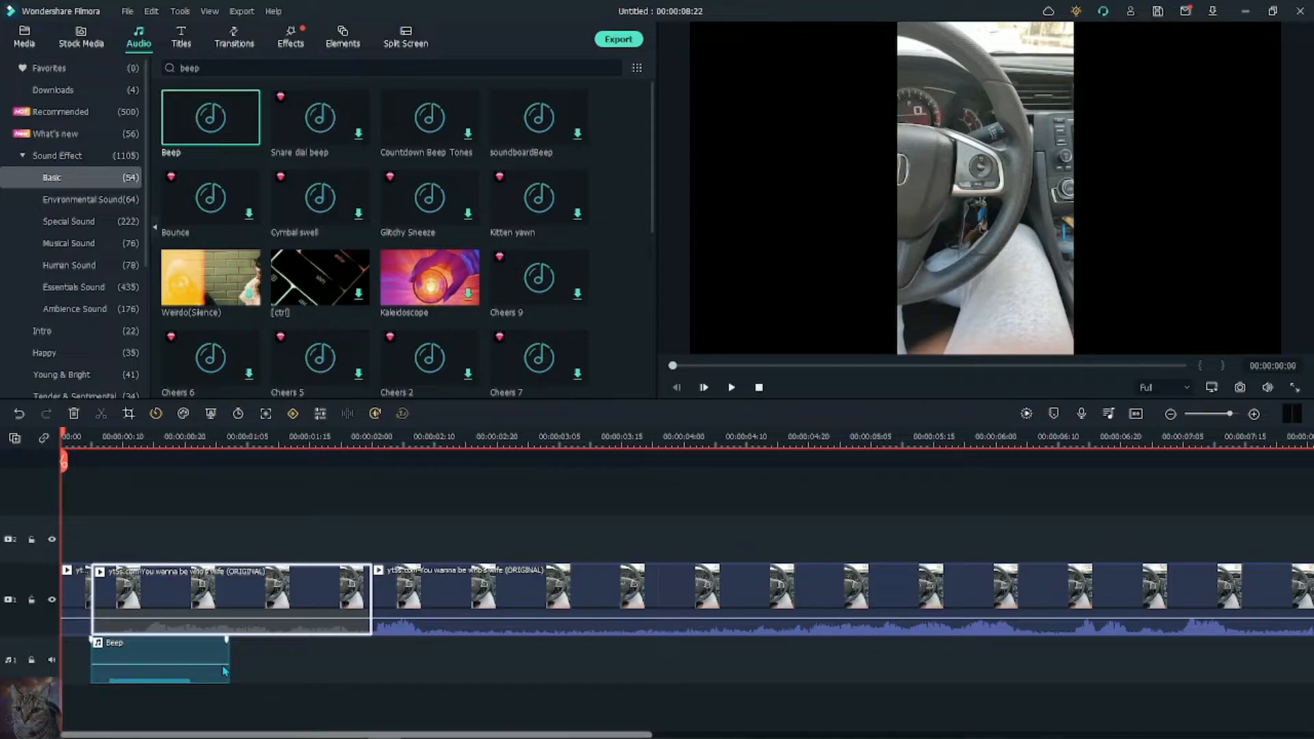
click(731, 388)
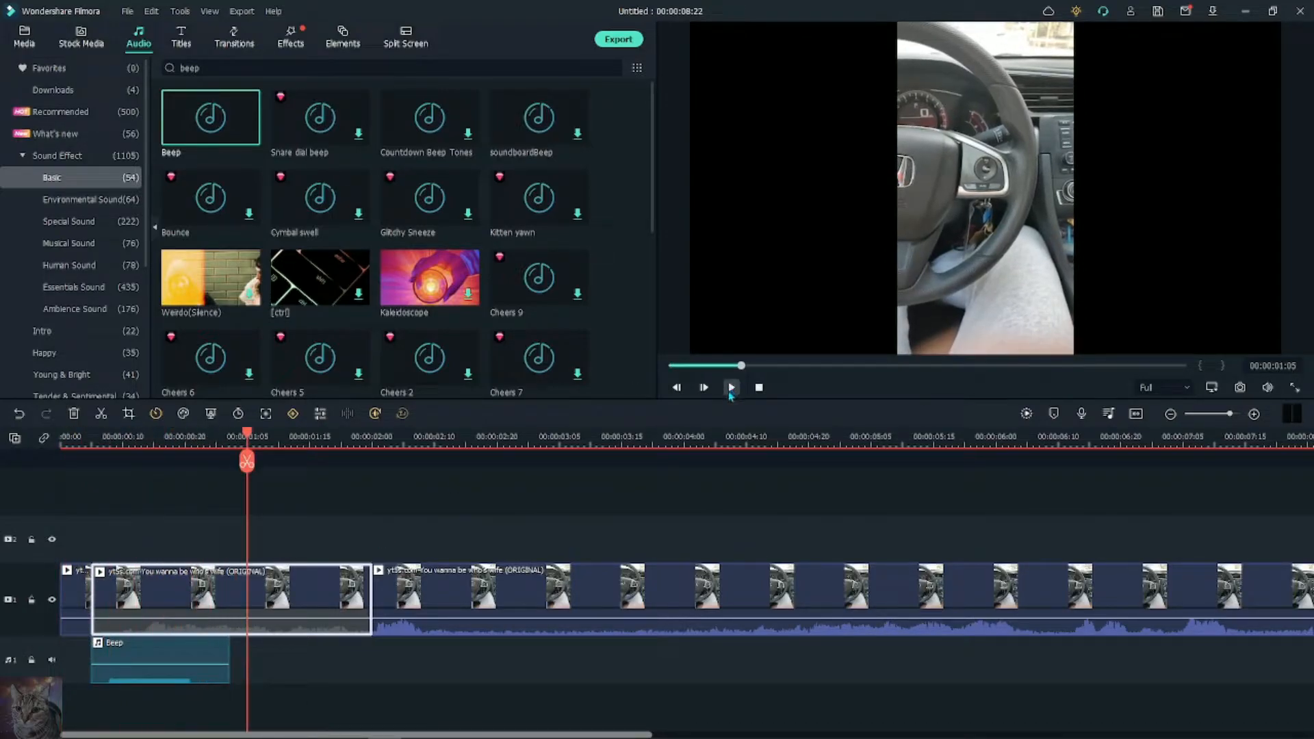
drag(247, 436, 45, 438)
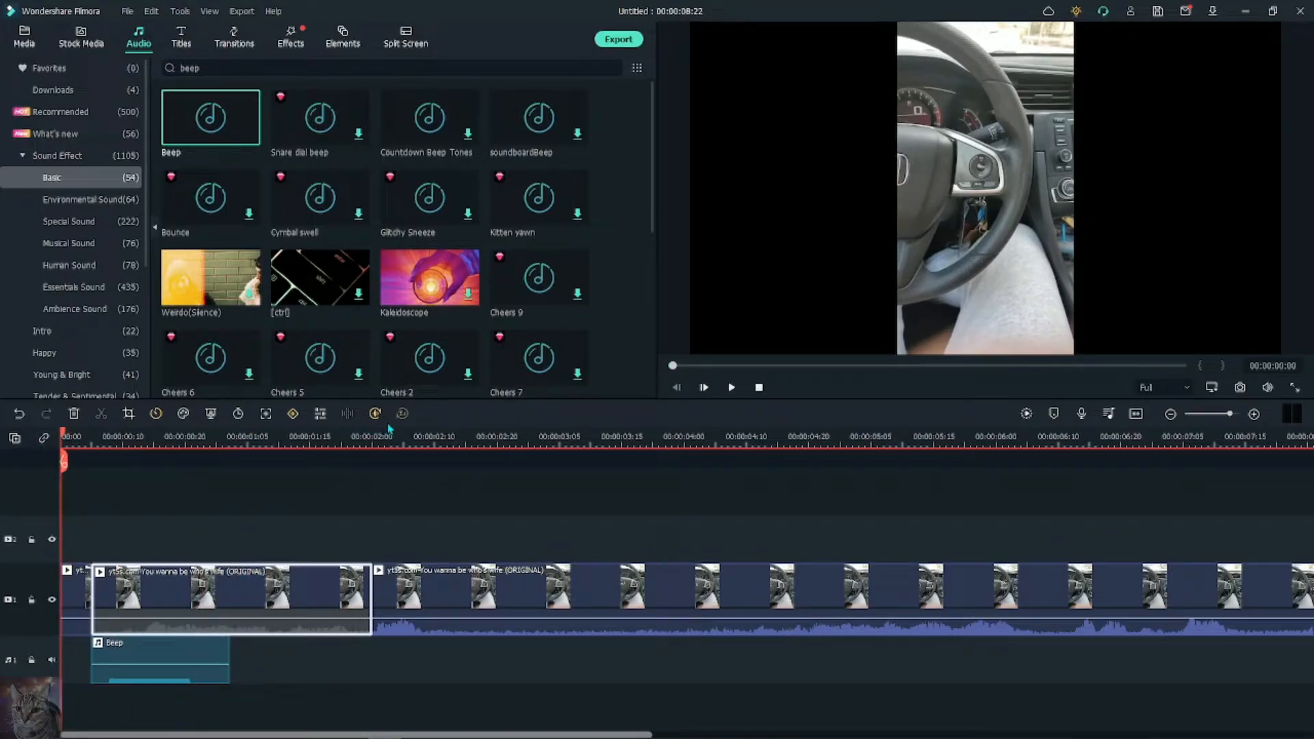
Step: Delete the Beep clip from the audio track
click(195, 645)
right_click(197, 646)
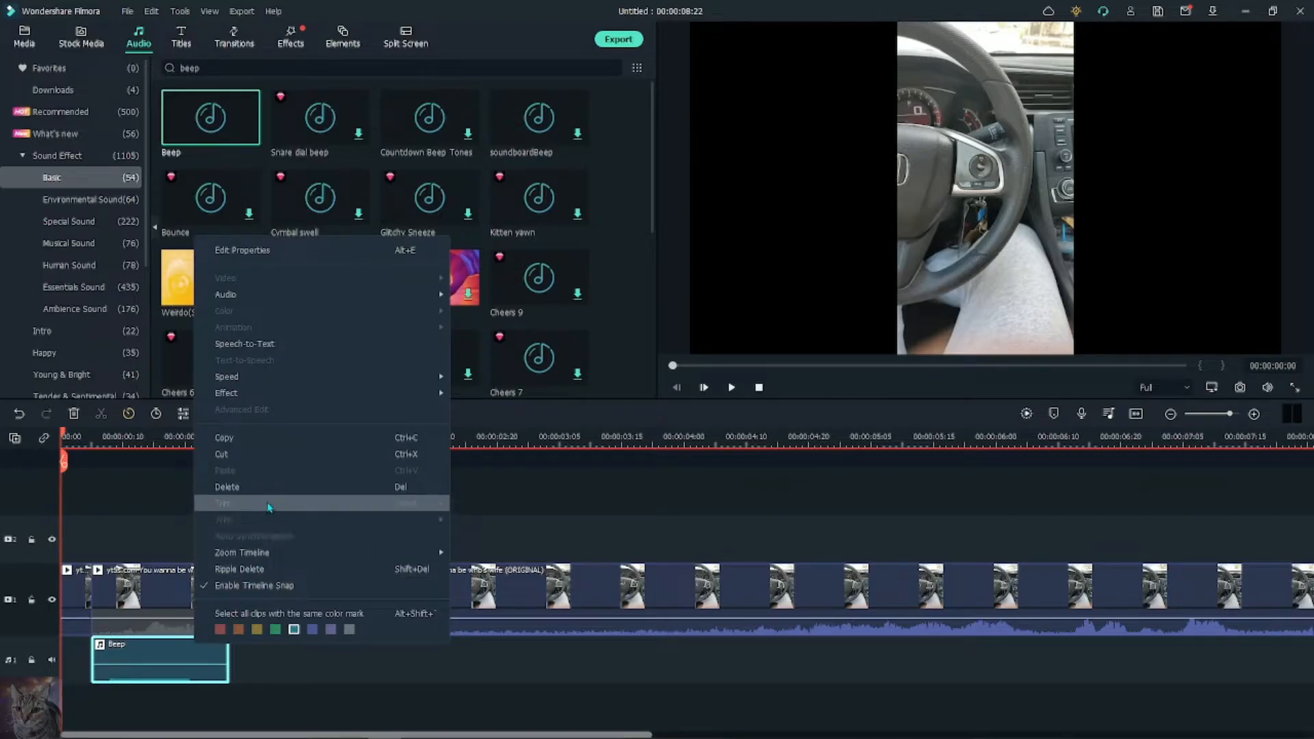
click(226, 486)
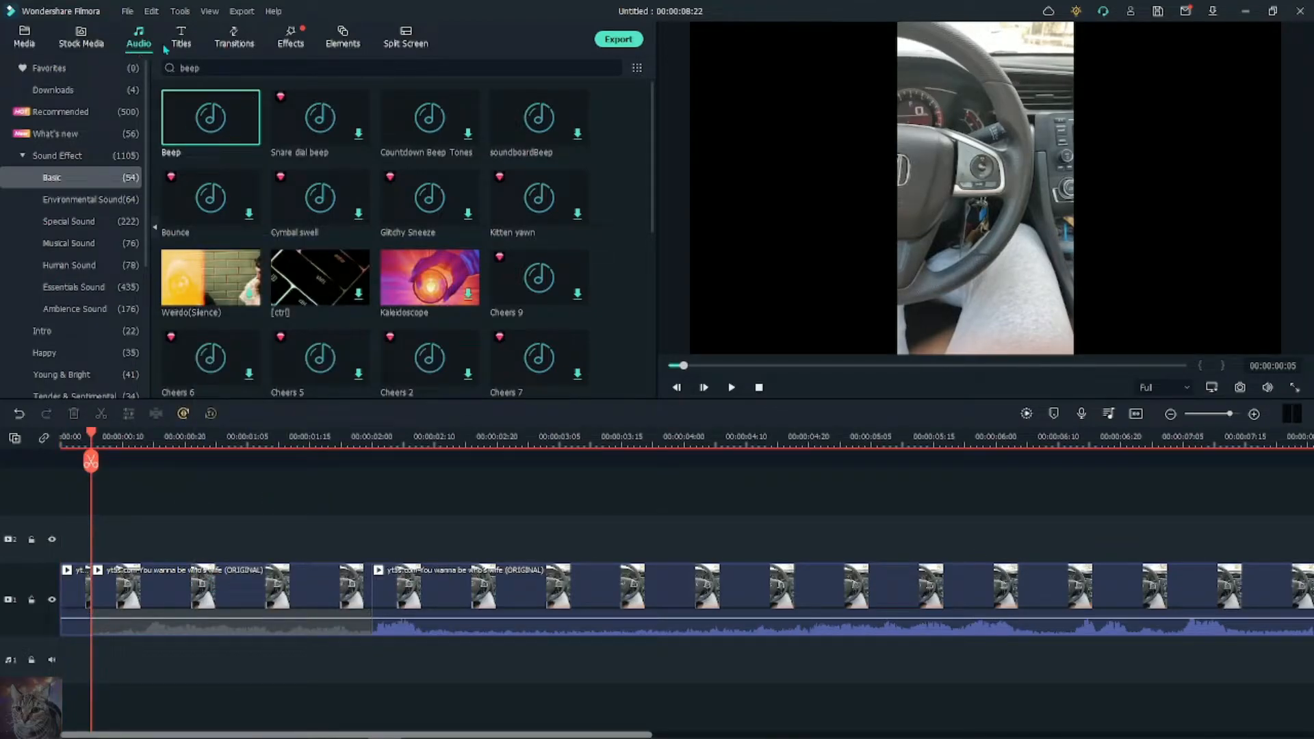
Step: Browse the Environmental Sound and Basic sound effect categories
scroll(72, 228, down, 3)
scroll(72, 228, up, 3)
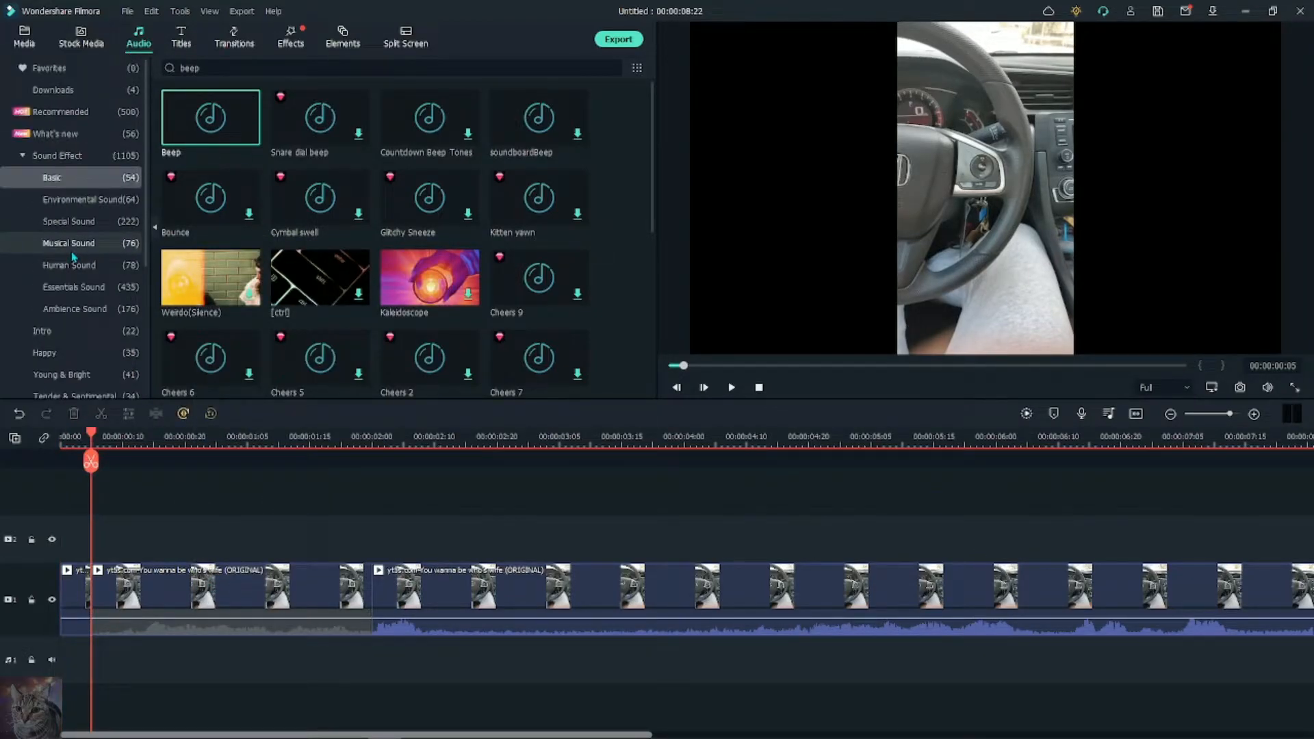
click(69, 199)
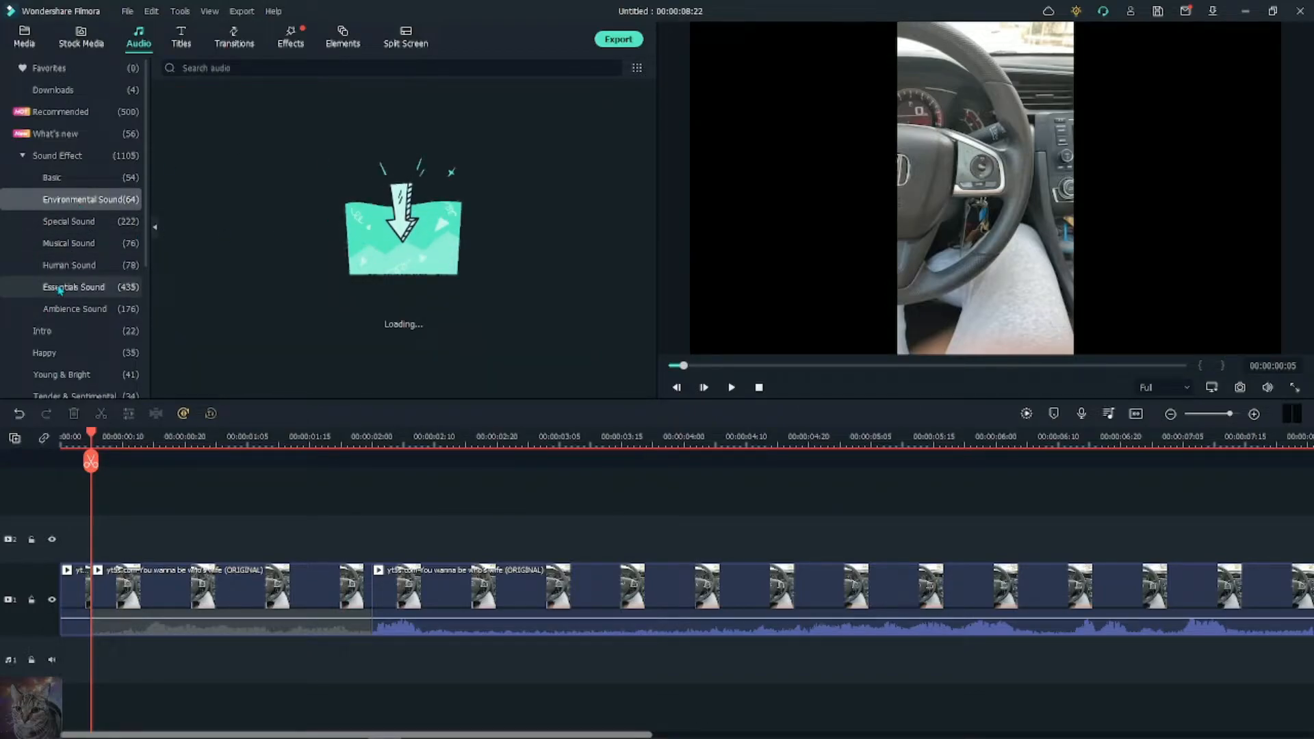
click(58, 179)
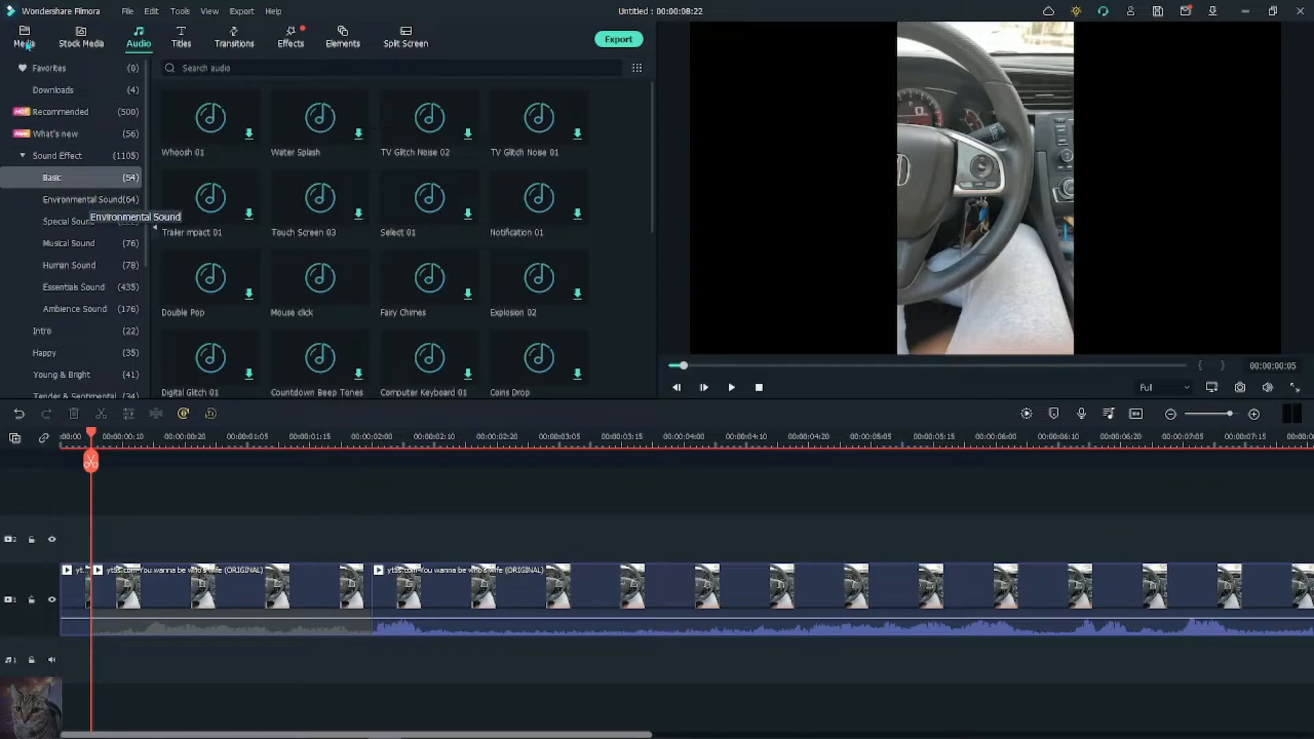
Step: Add the Egzod clip from the project media to the second video track and detach its audio
key(alt+1)
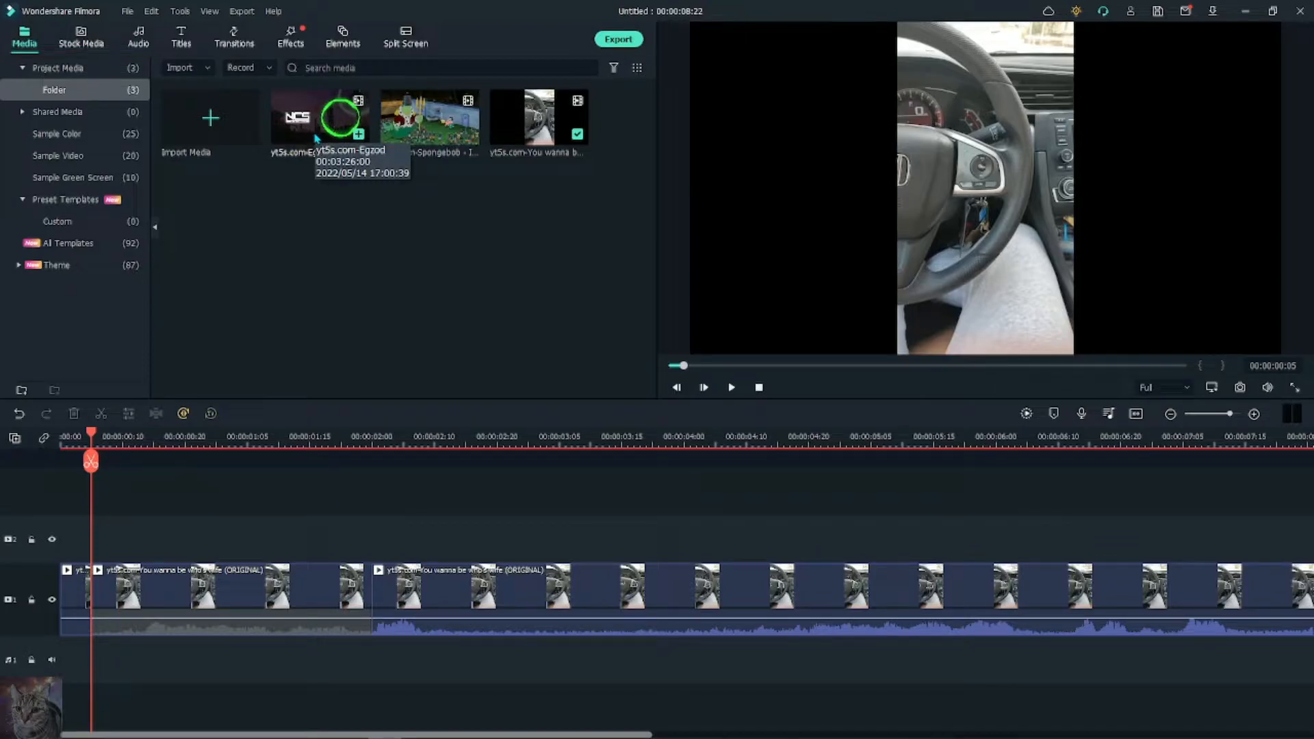
drag(315, 138, 283, 520)
right_click(283, 518)
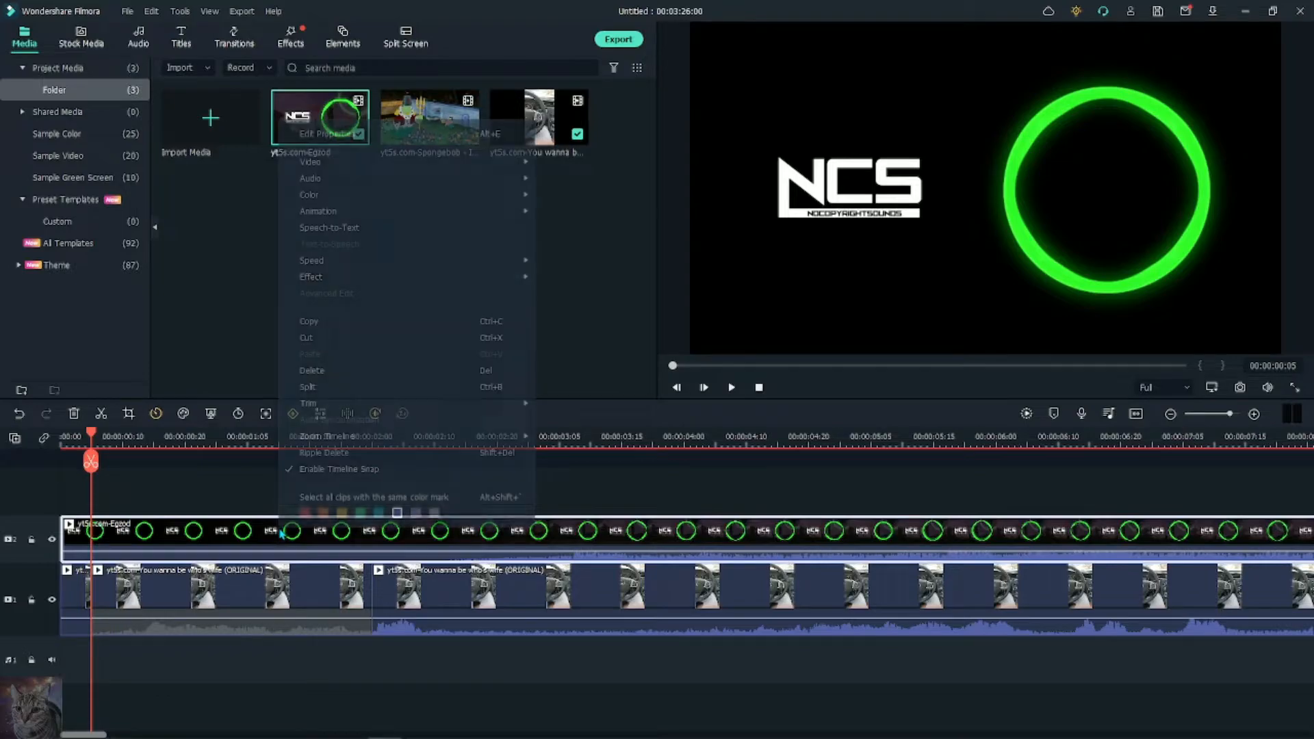
mouse_move(473, 180)
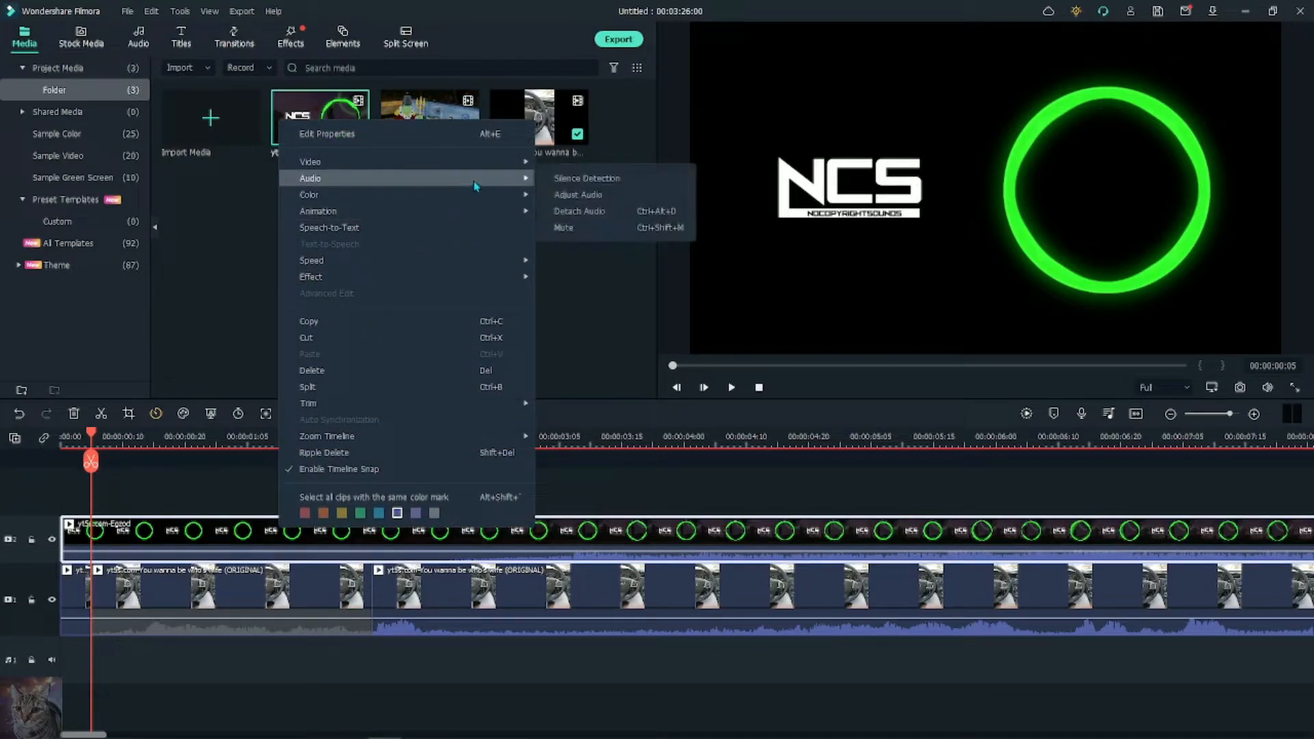
click(616, 209)
Step: Delete the Egzod clip's video, lower the volume of its detached audio, and play the result
right_click(449, 527)
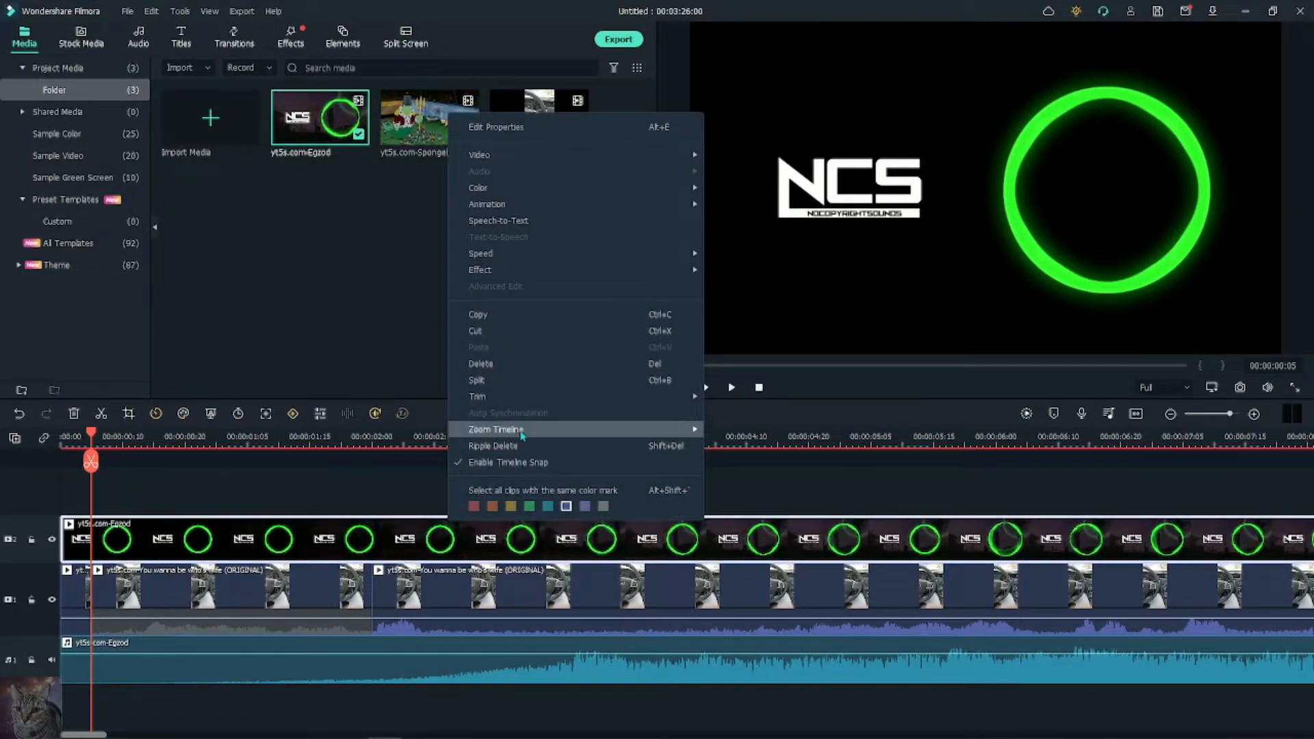
click(524, 372)
drag(582, 652, 582, 662)
click(731, 387)
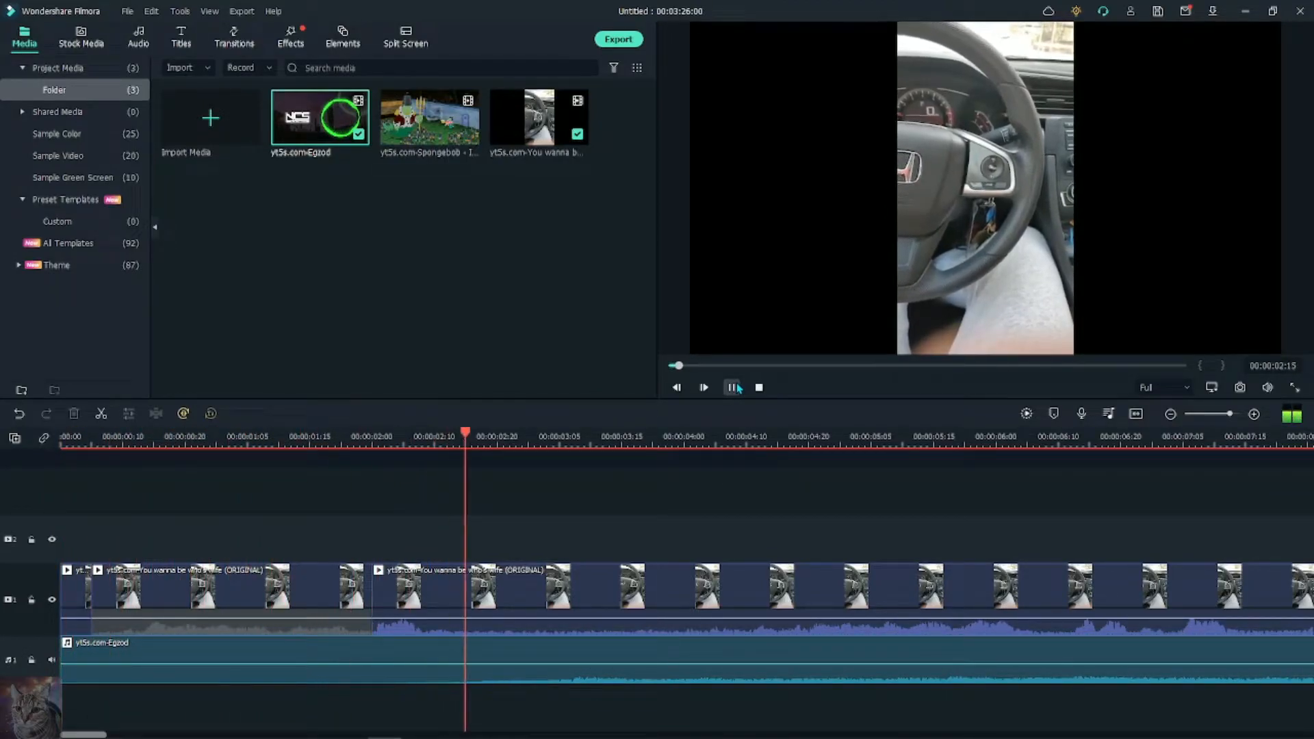
click(733, 387)
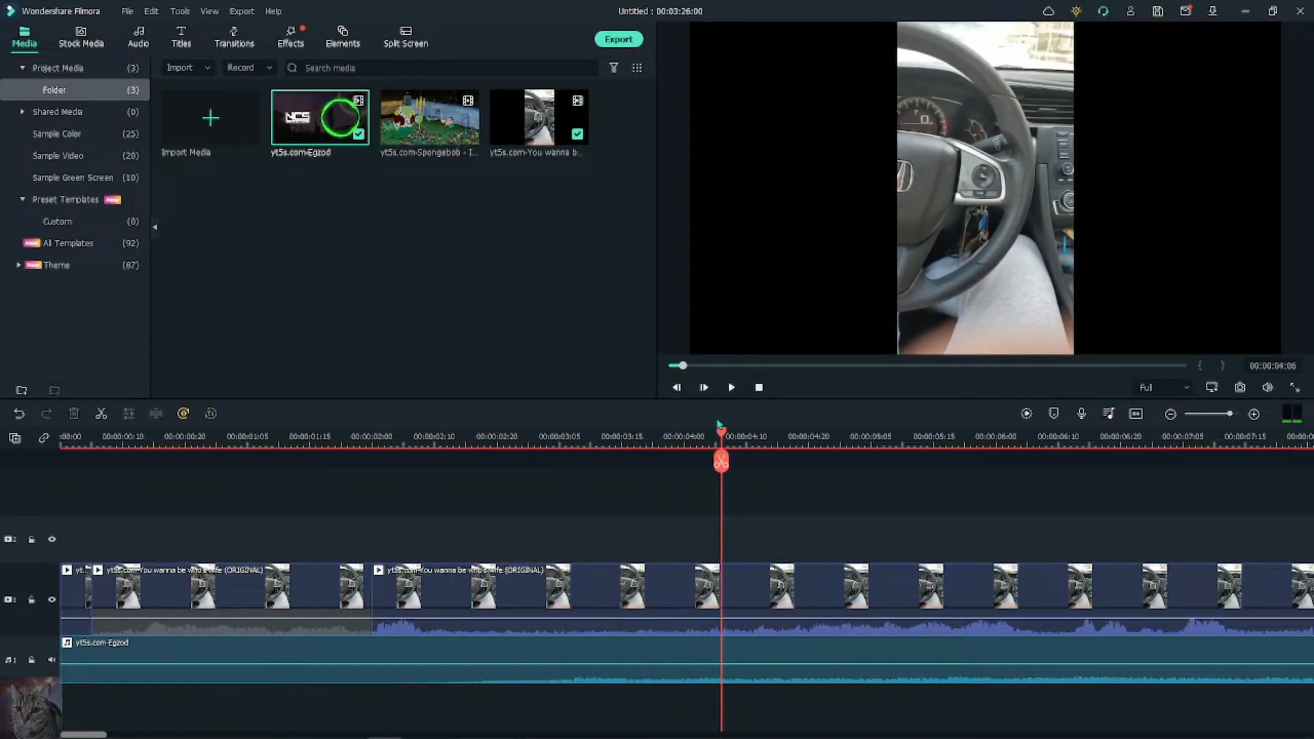
Step: Mute the audio of the last video segment and play the timeline with the background music
click(498, 597)
right_click(636, 596)
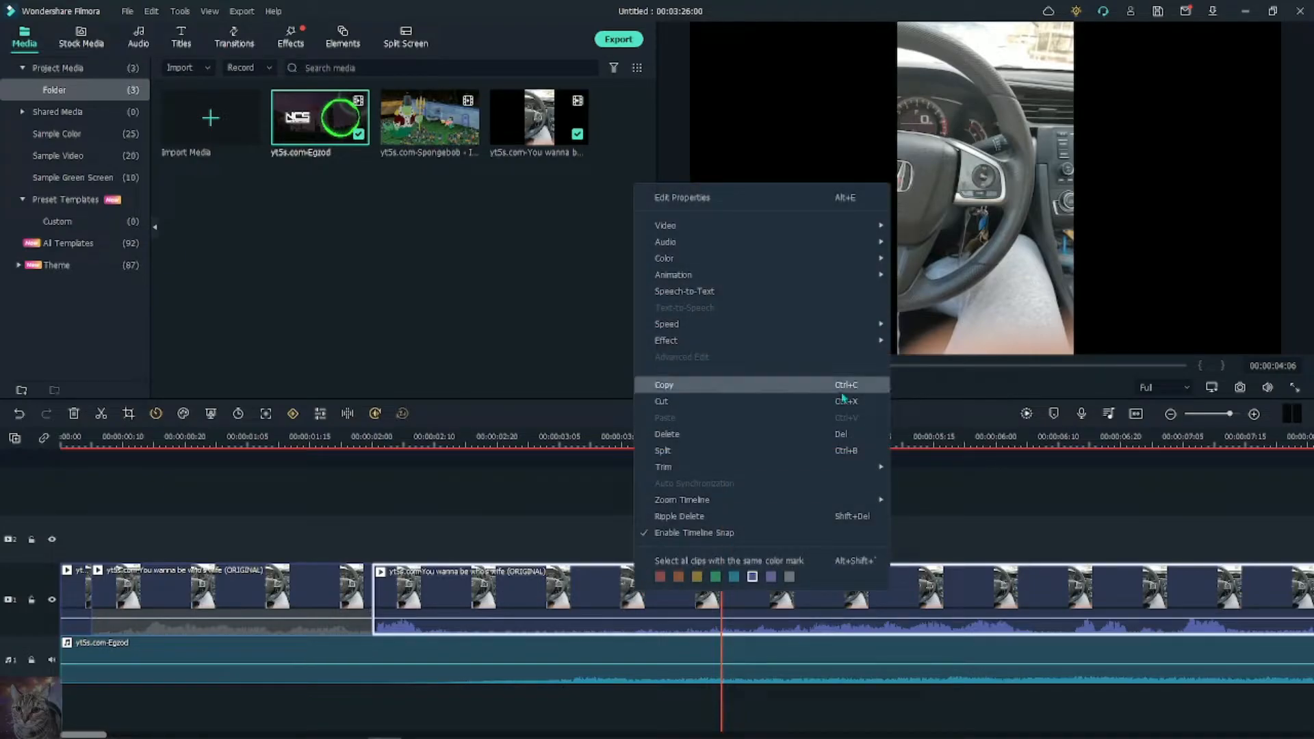
mouse_move(827, 241)
click(1019, 291)
click(731, 387)
click(731, 388)
Step: Delete the Egzod audio, and undo the recent edits until only the three unmuted video segments remain on the timeline
click(765, 650)
right_click(765, 650)
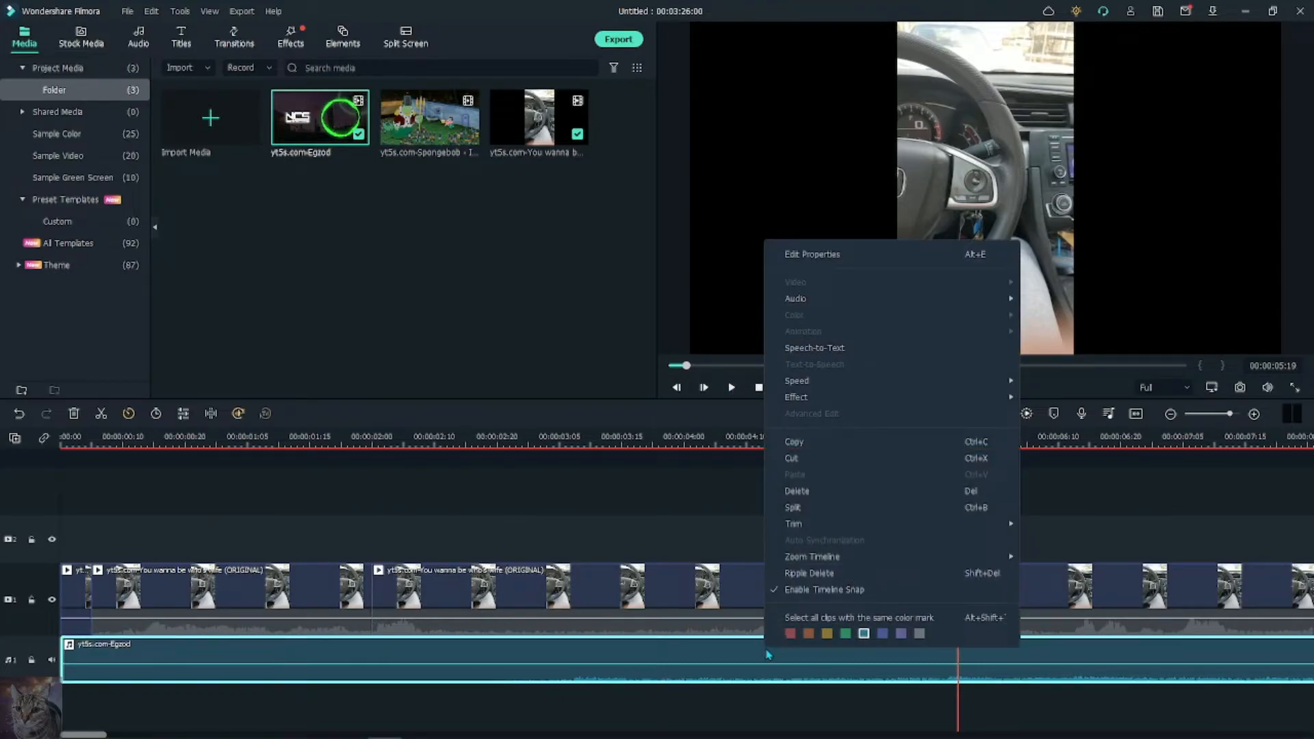
click(821, 491)
key(ctrl+z)
key(ctrl+z)
key(ctrl+z)
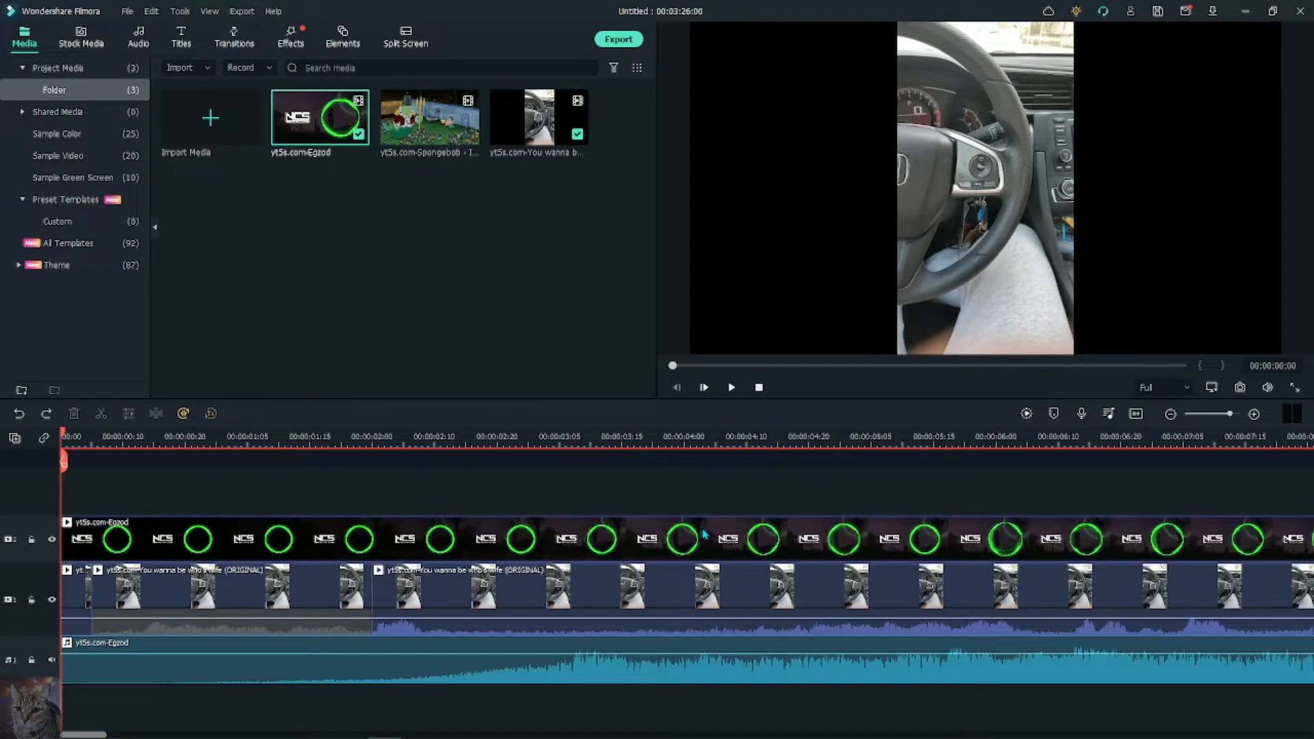
key(ctrl+z)
key(ctrl+z)
key(ctrl+z)
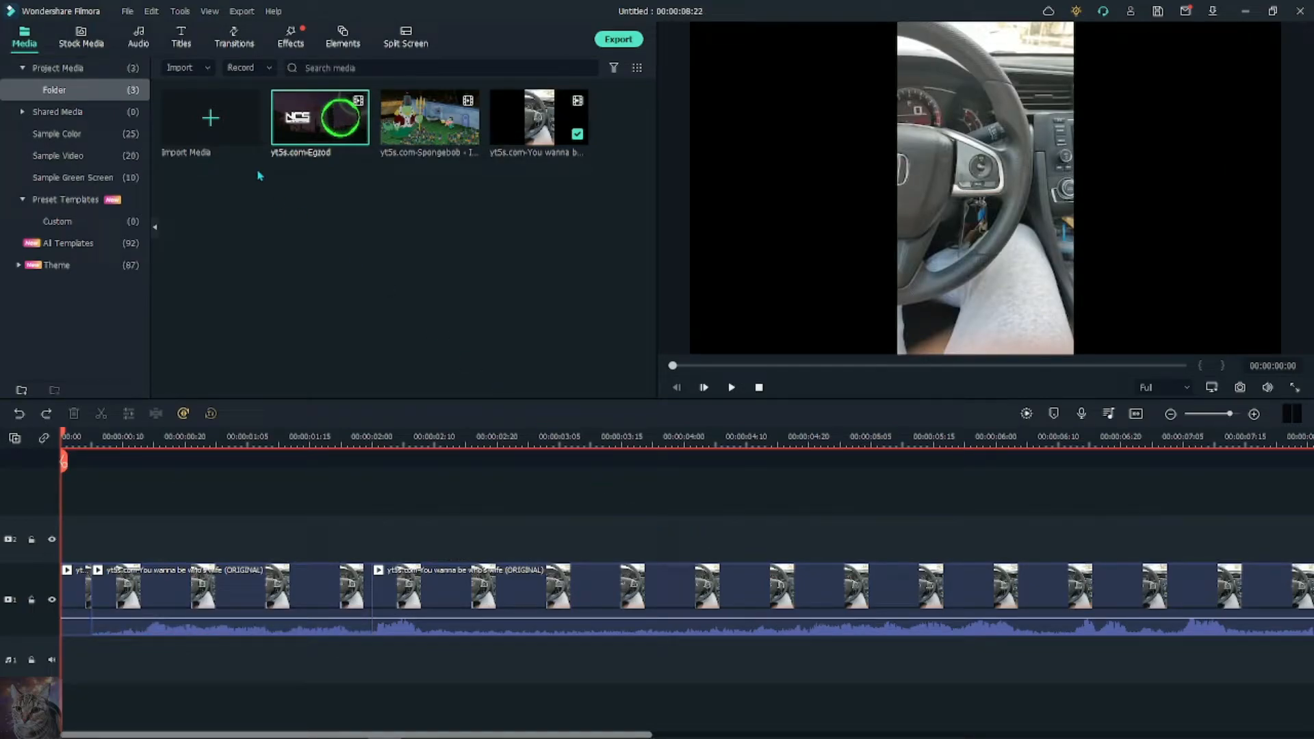
Step: Add the Default Title to the second video track, starting at the first cut, and play the timeline from the beginning to preview it
click(141, 43)
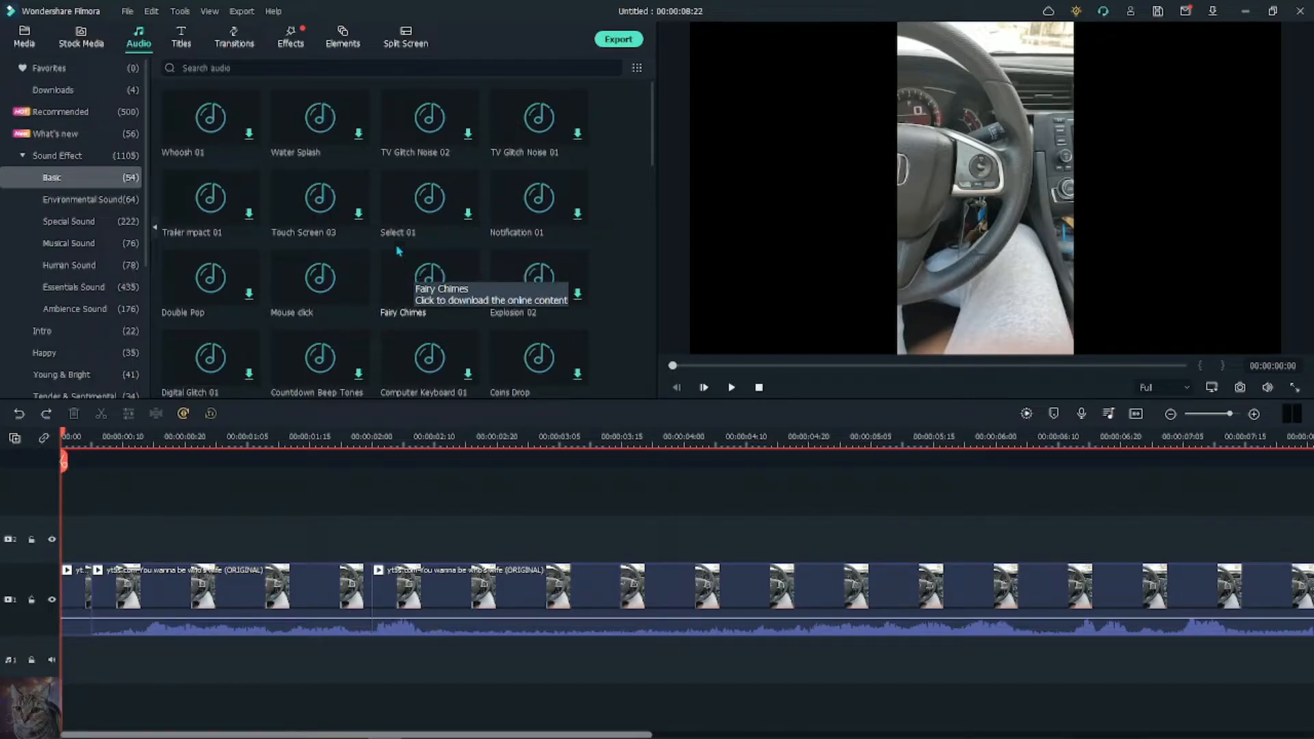
click(183, 41)
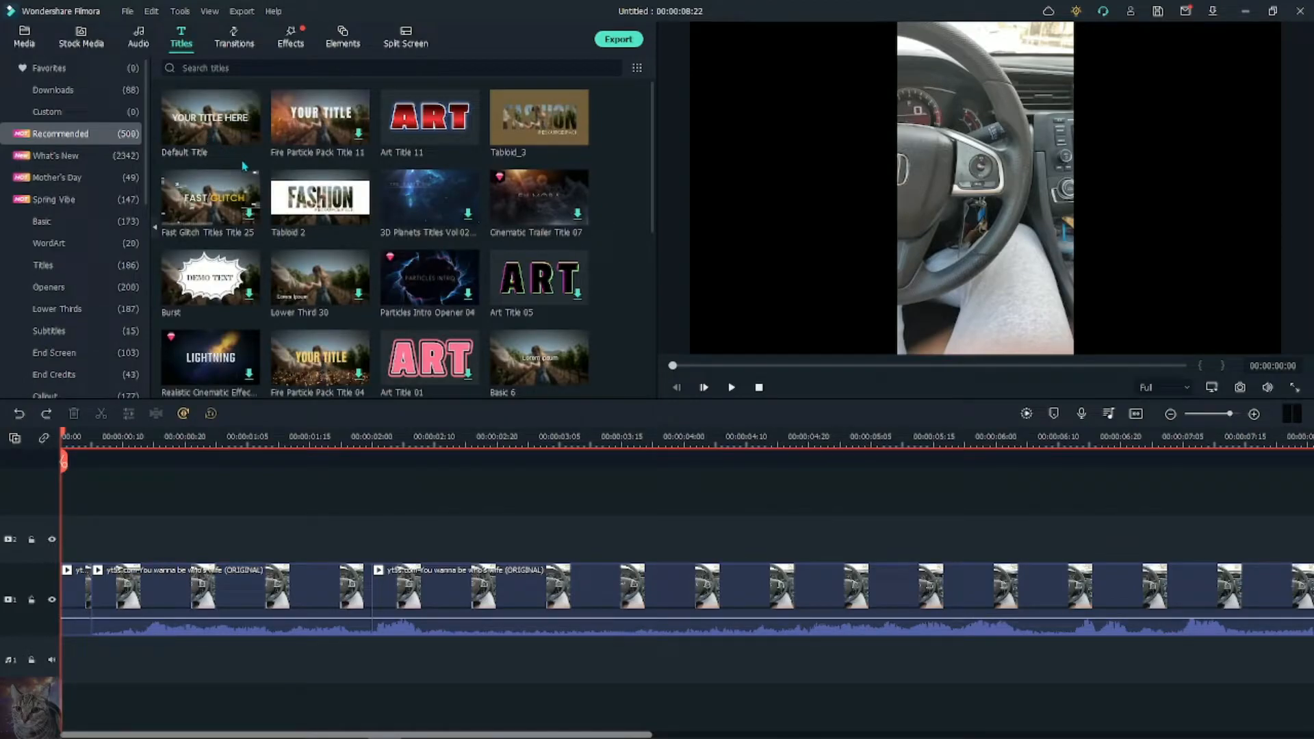
drag(213, 133, 102, 541)
click(185, 438)
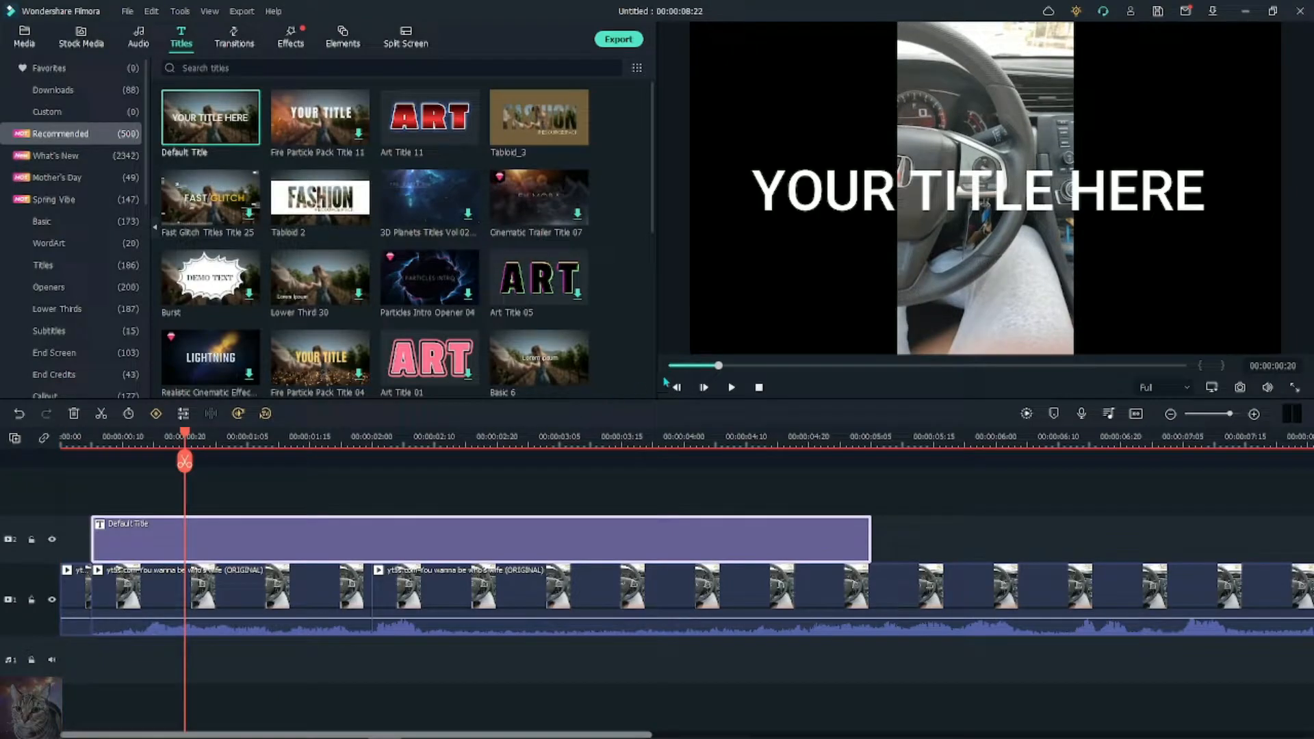
key(Home)
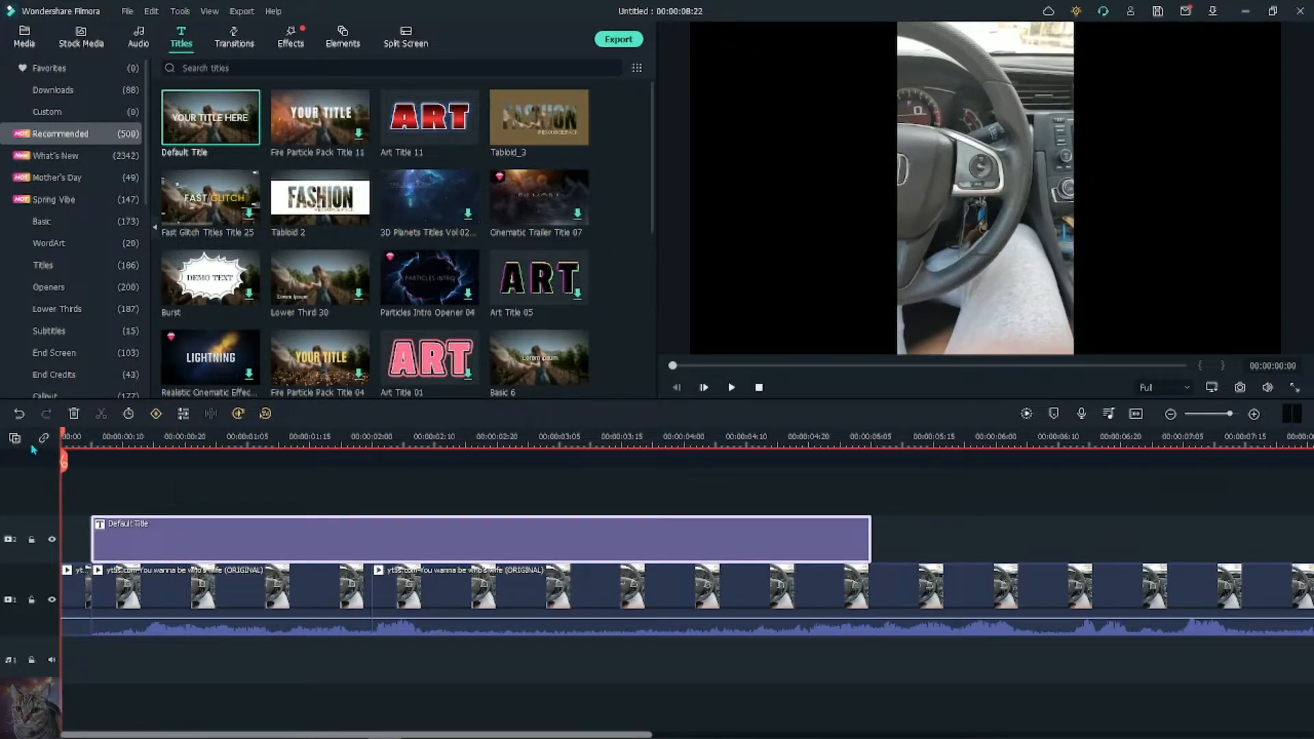
click(731, 387)
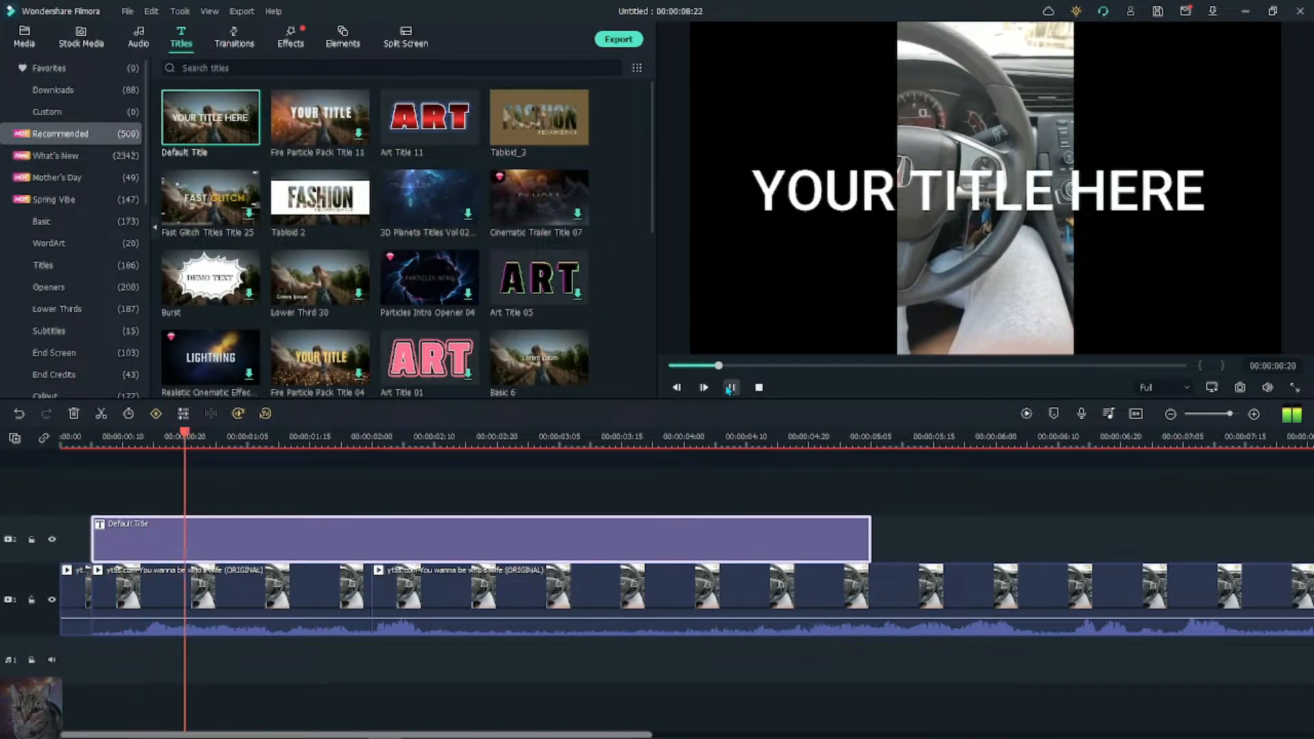
click(731, 387)
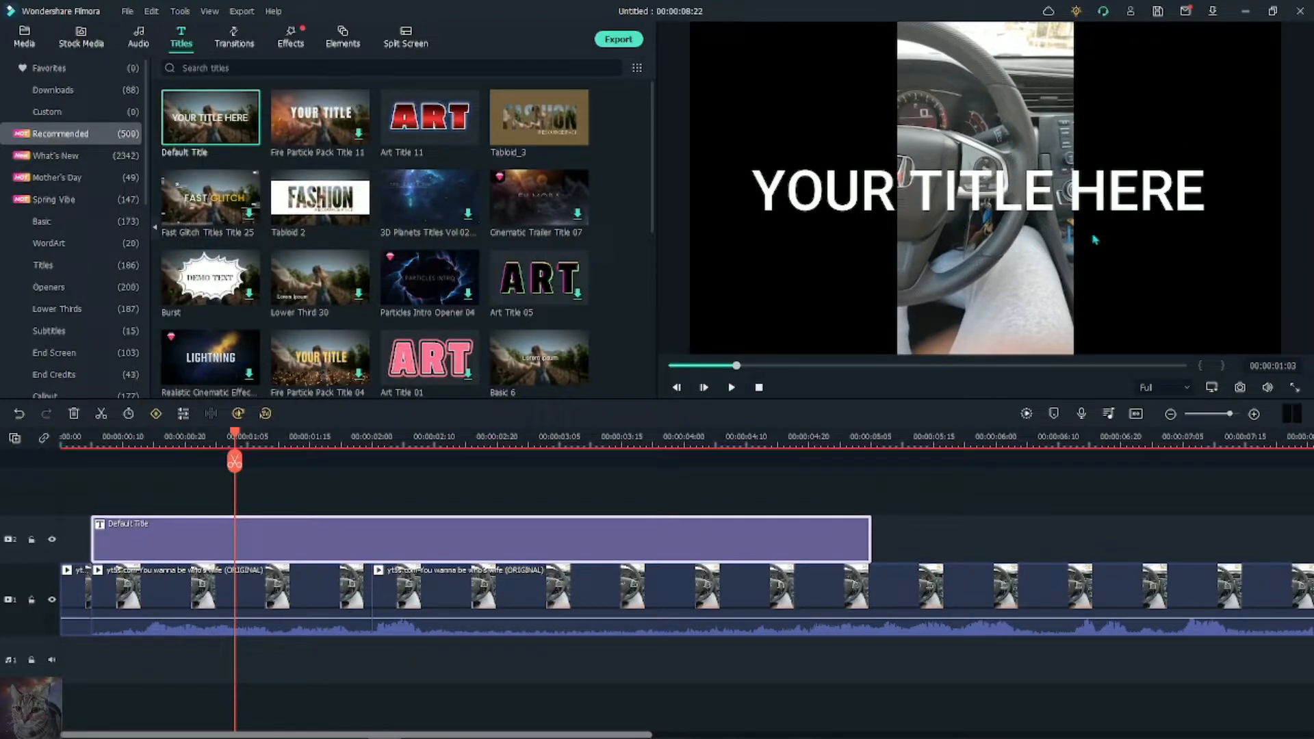
Step: Replace the Default Title with Title_33 from the Basic titles, starting at the first cut on the second video track
right_click(423, 558)
click(465, 410)
scroll(449, 259, down, 5)
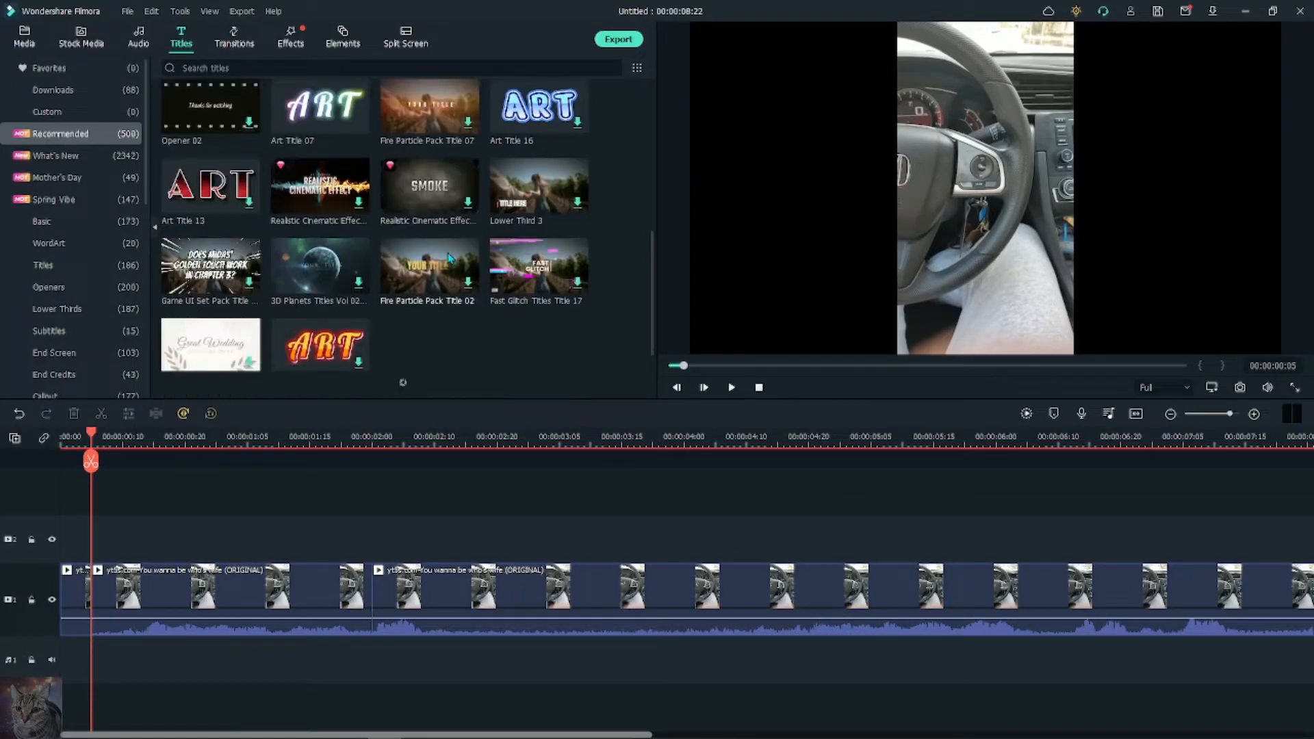
scroll(448, 258, down, 6)
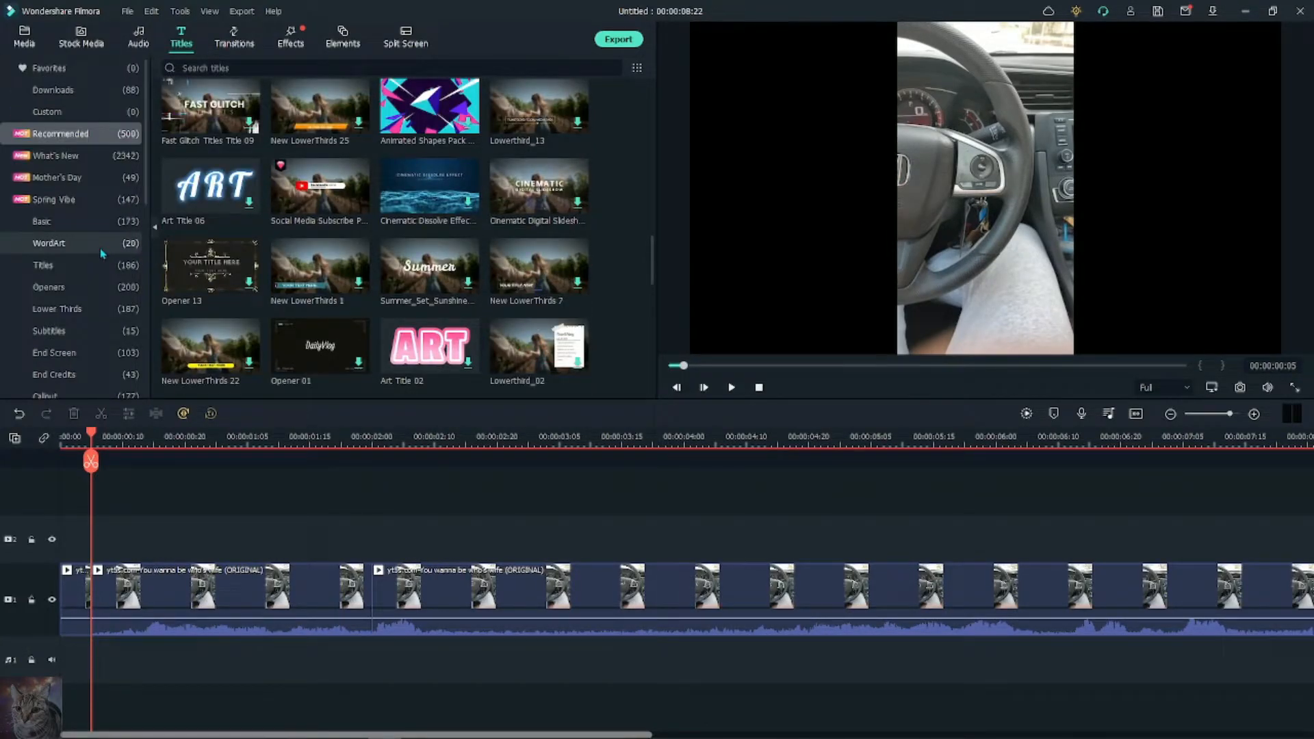
click(100, 221)
drag(426, 202, 104, 546)
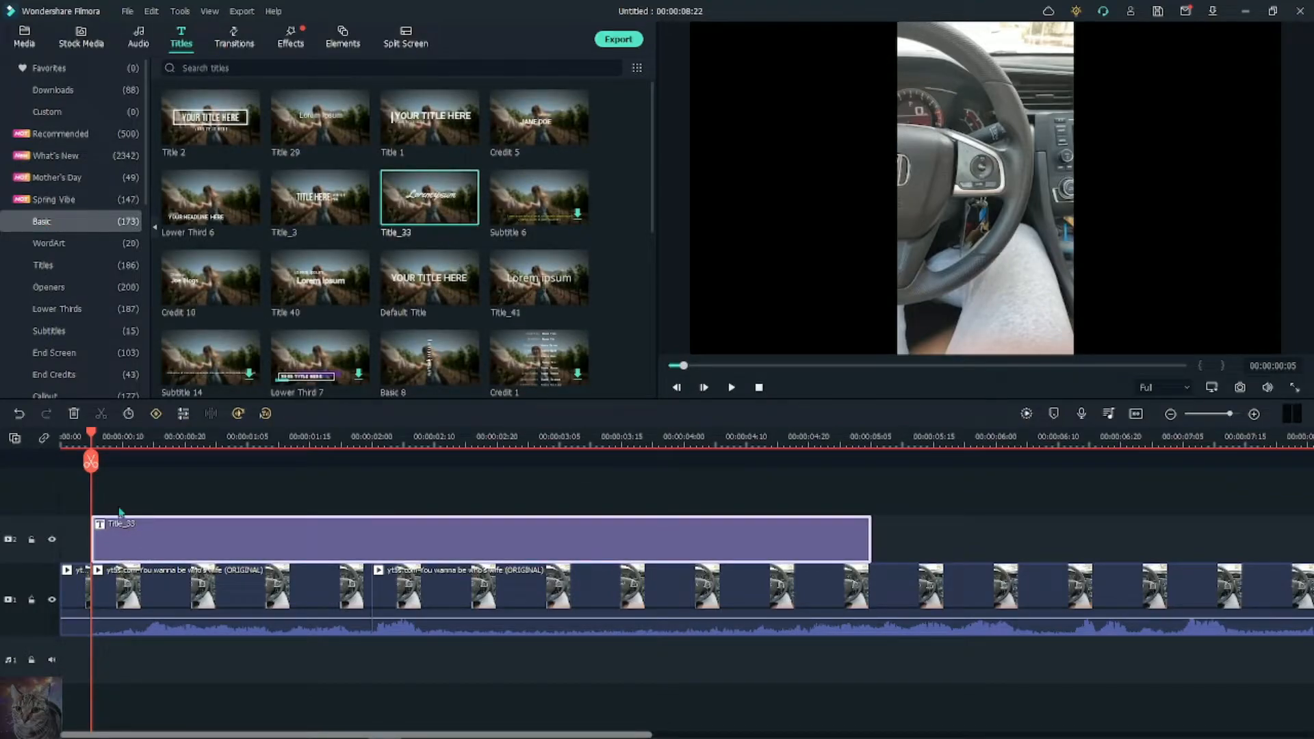
Step: Play the timeline from the beginning to preview Title_33 over the video
click(63, 441)
click(732, 388)
click(731, 388)
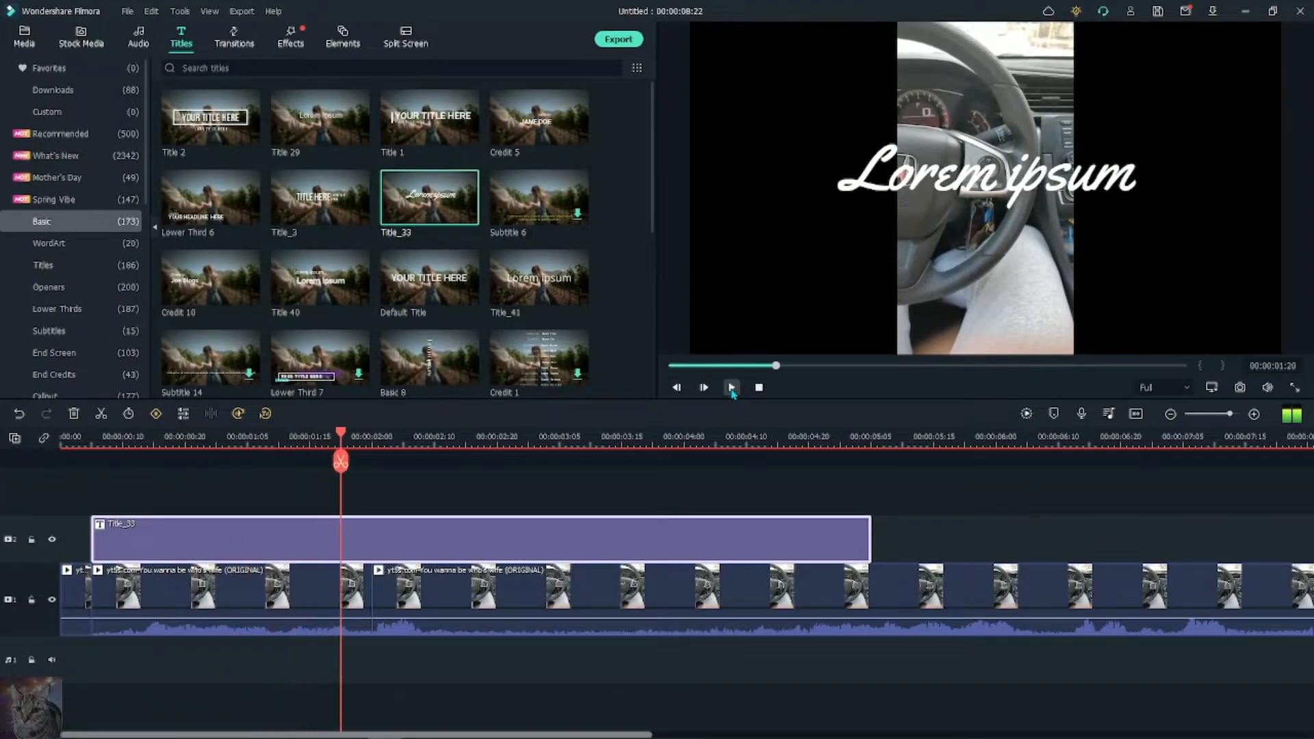
Step: Open Title_33 for editing and replace its placeholder text with "daqw3kldnawljdn"
double_click(395, 534)
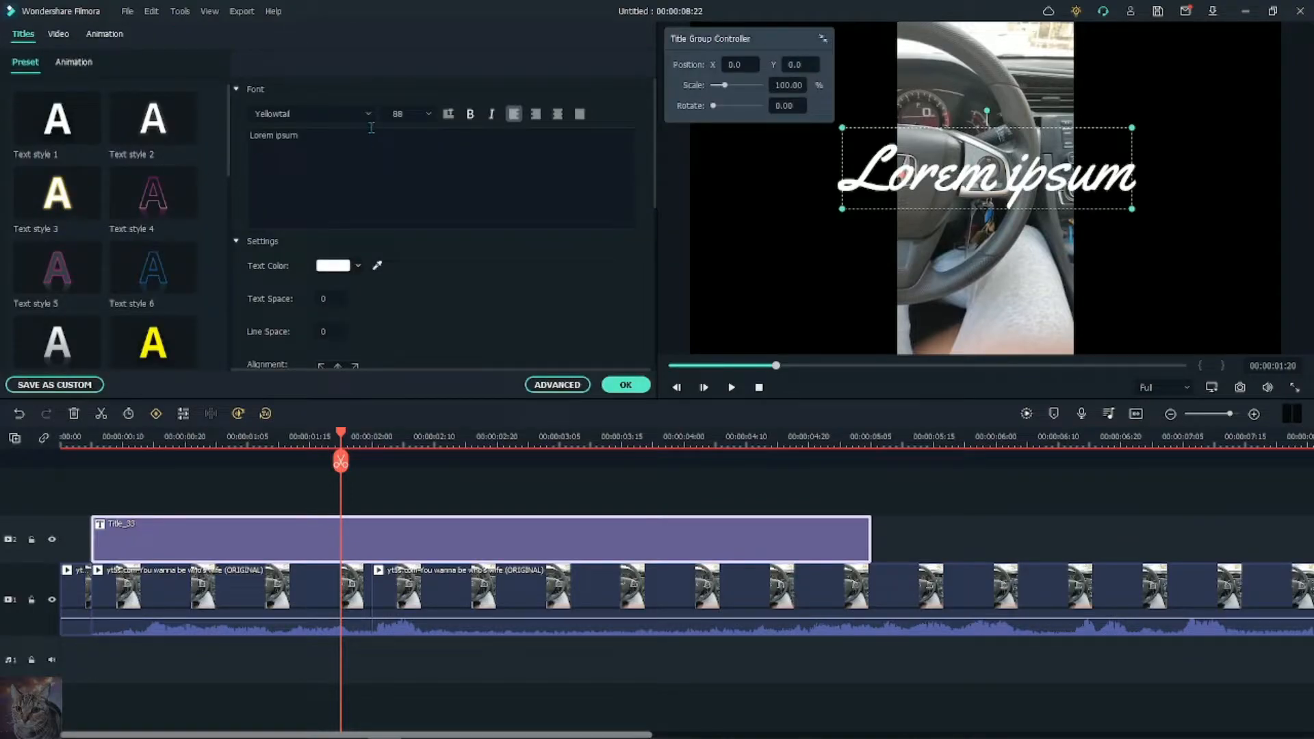
click(369, 117)
click(369, 116)
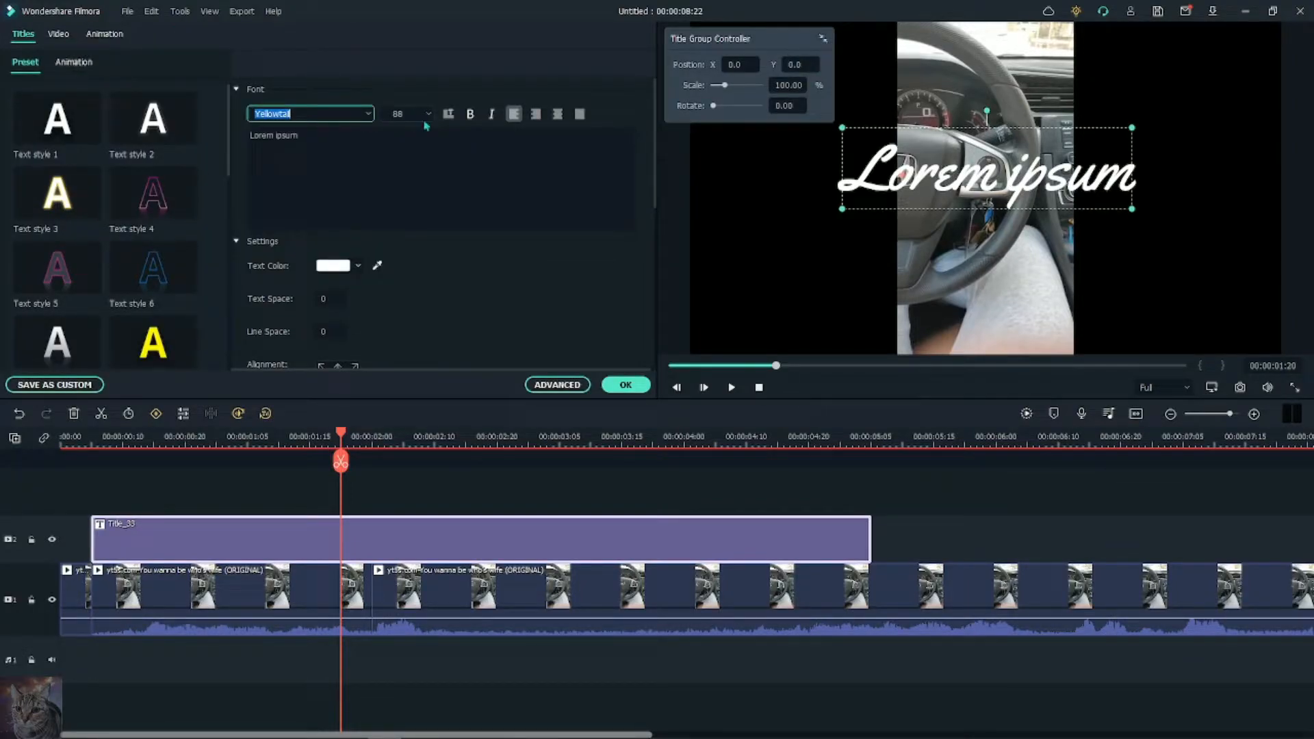
click(428, 114)
click(390, 179)
click(362, 166)
key(ctrl+a)
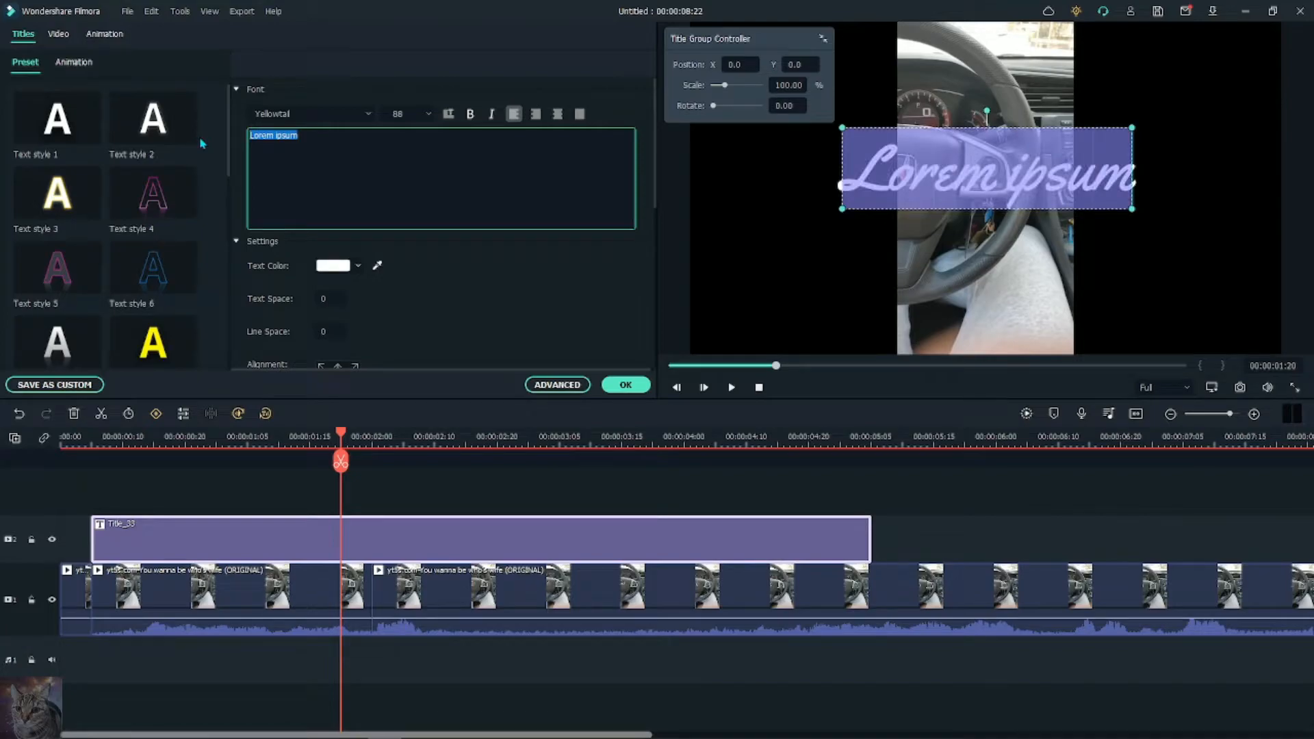
text(daqw3kldnawljdn)
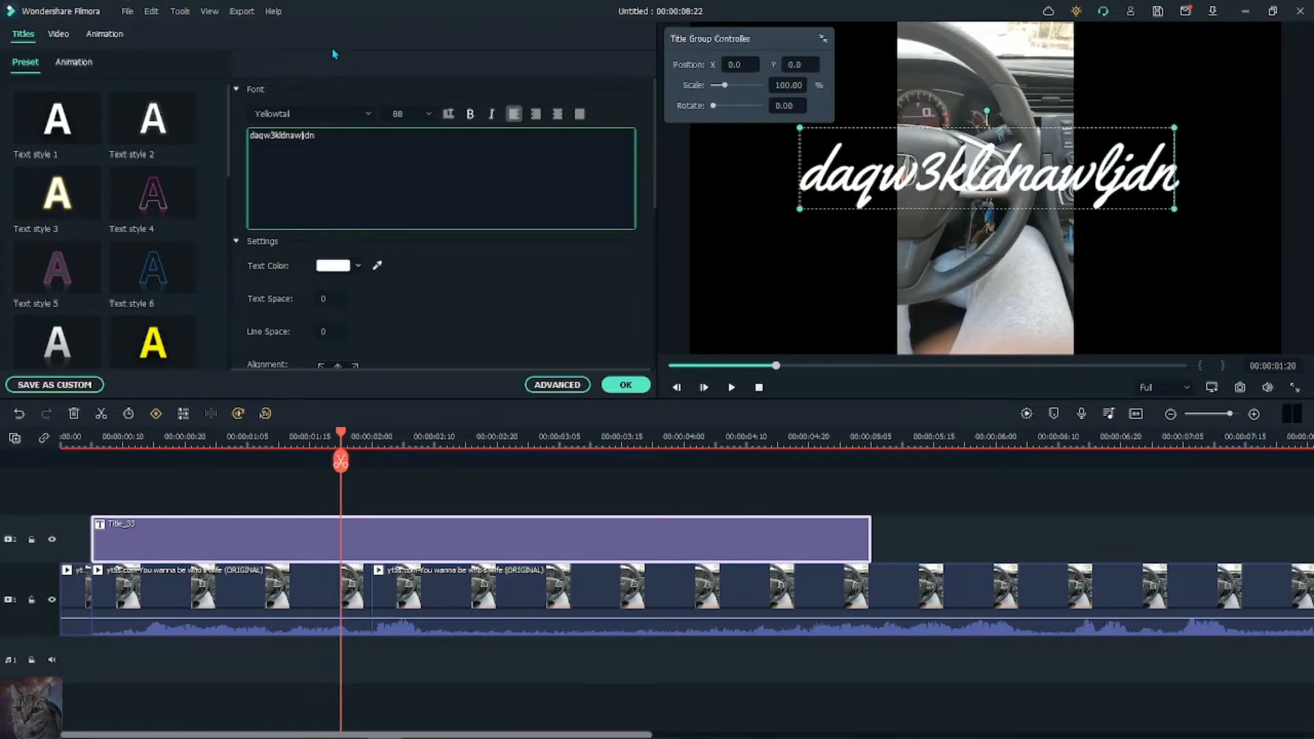
Step: Accept the title edit after looking over its Transform and Compositing options, and delete Title_33 from the timeline
scroll(463, 287, down, 5)
scroll(556, 342, up, 5)
scroll(556, 338, down, 5)
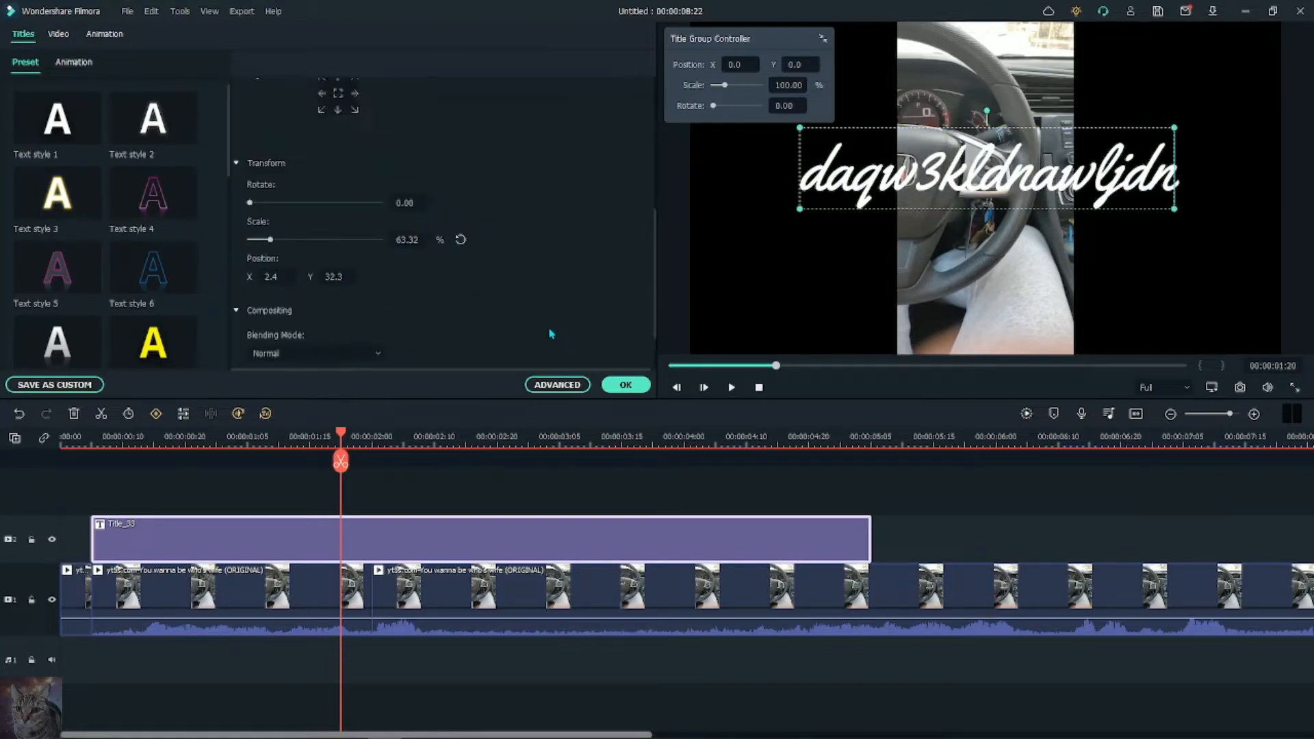
mouse_move(378, 327)
mouse_down()
mouse_move(249, 330)
mouse_move(398, 342)
mouse_up()
scroll(458, 337, up, 5)
click(626, 384)
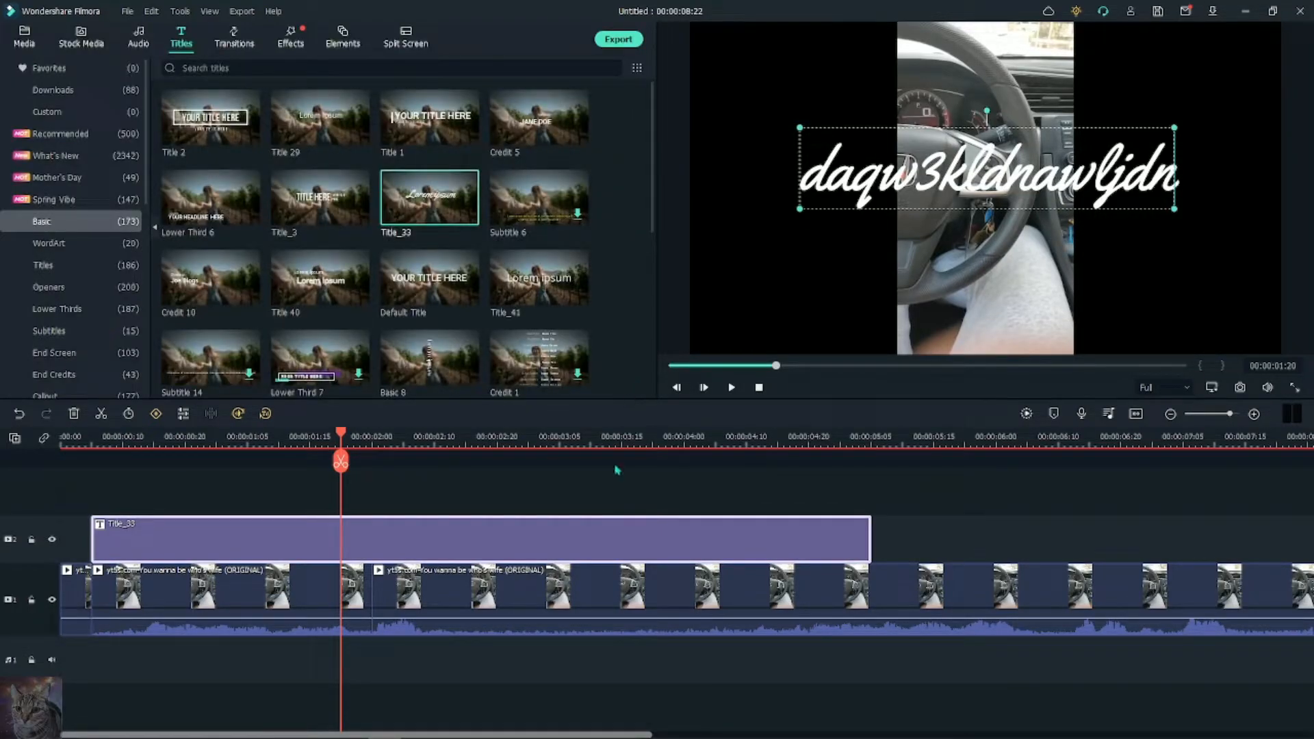
right_click(608, 525)
click(657, 370)
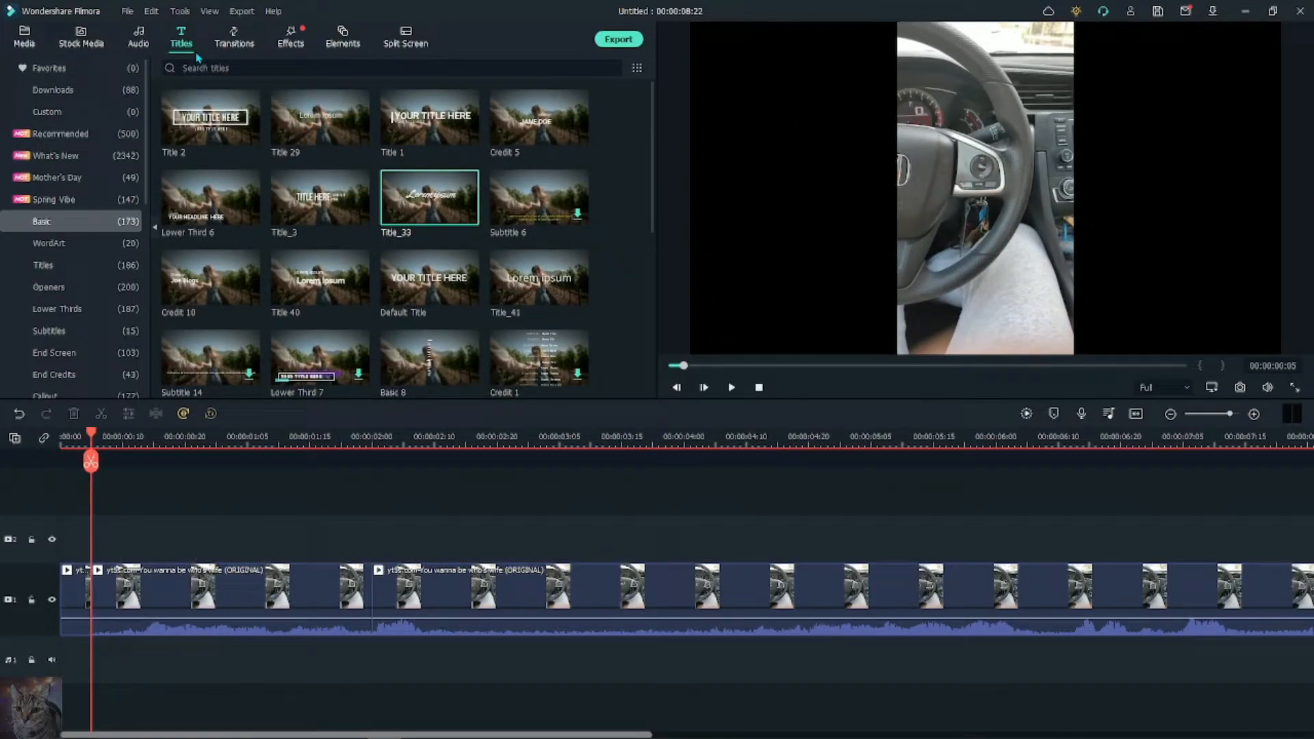
Step: Browse the Recommended transitions and move the playhead to 00:00:01:18, shortly before the second cut
click(234, 37)
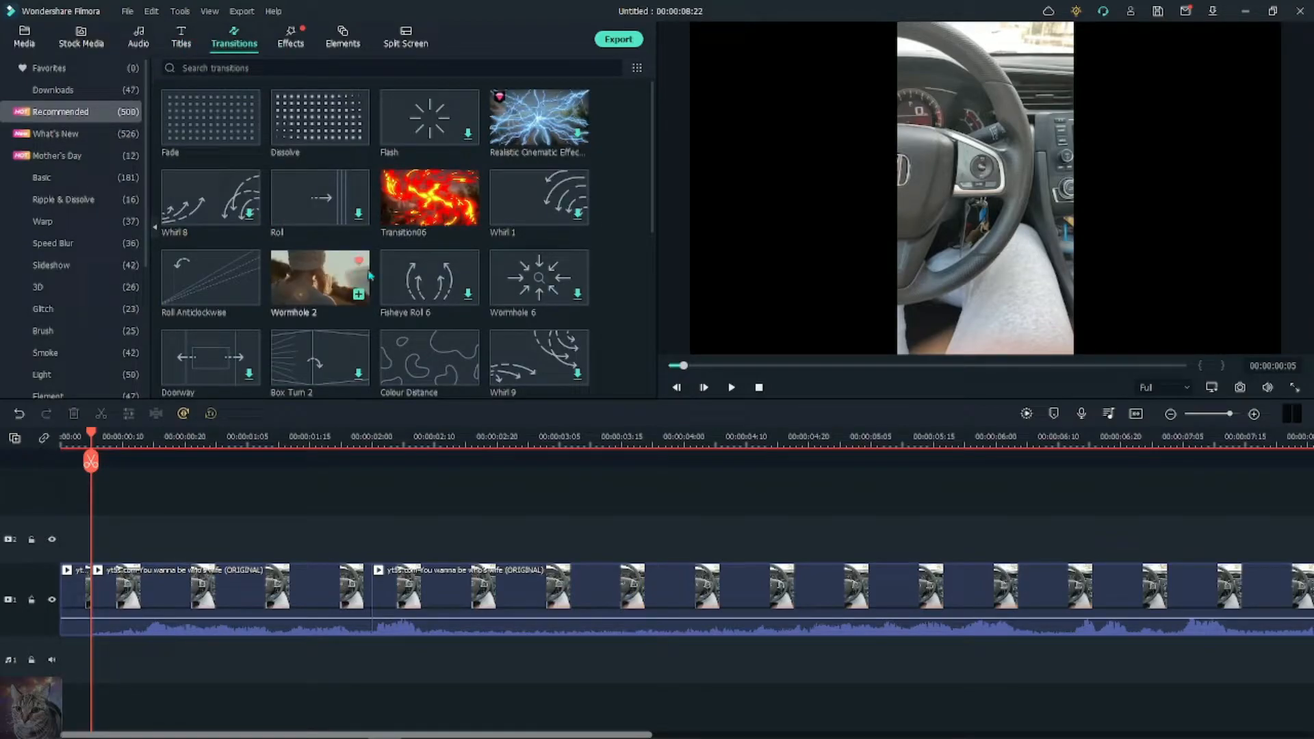
scroll(379, 270, down, 10)
scroll(379, 270, up, 10)
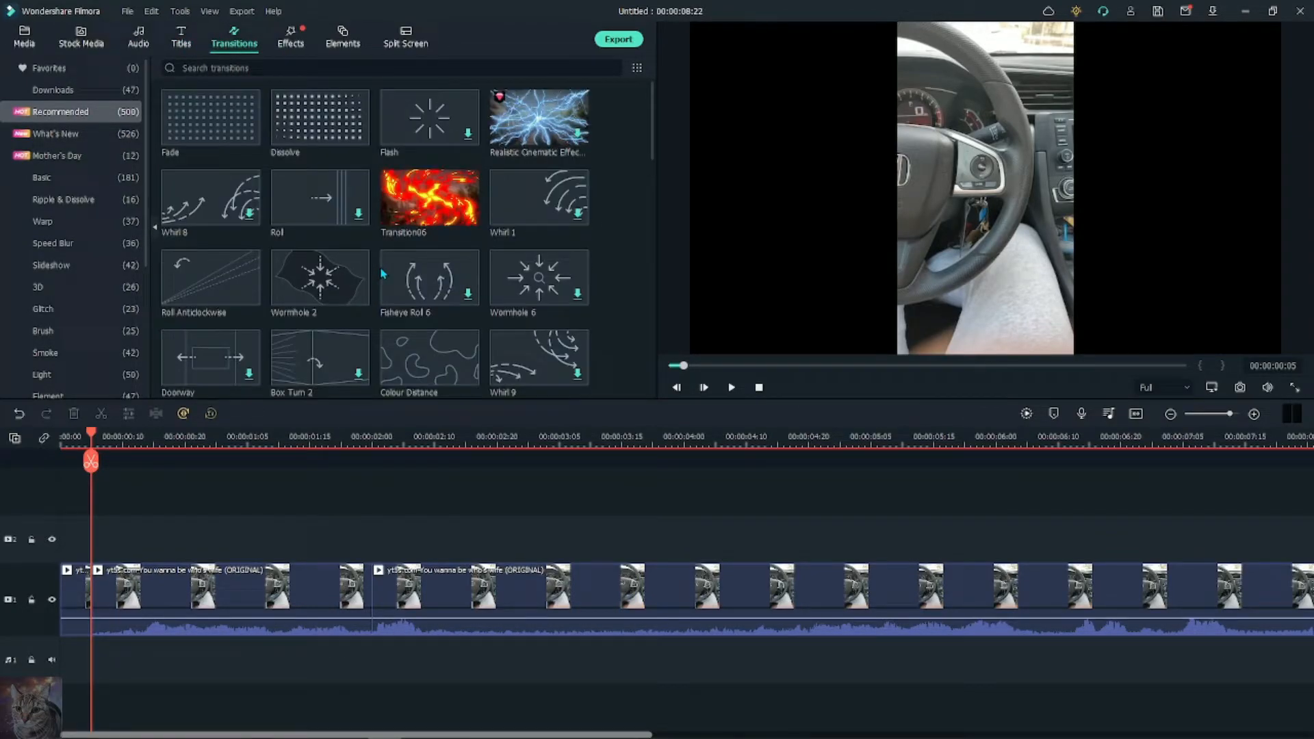
drag(94, 440, 326, 462)
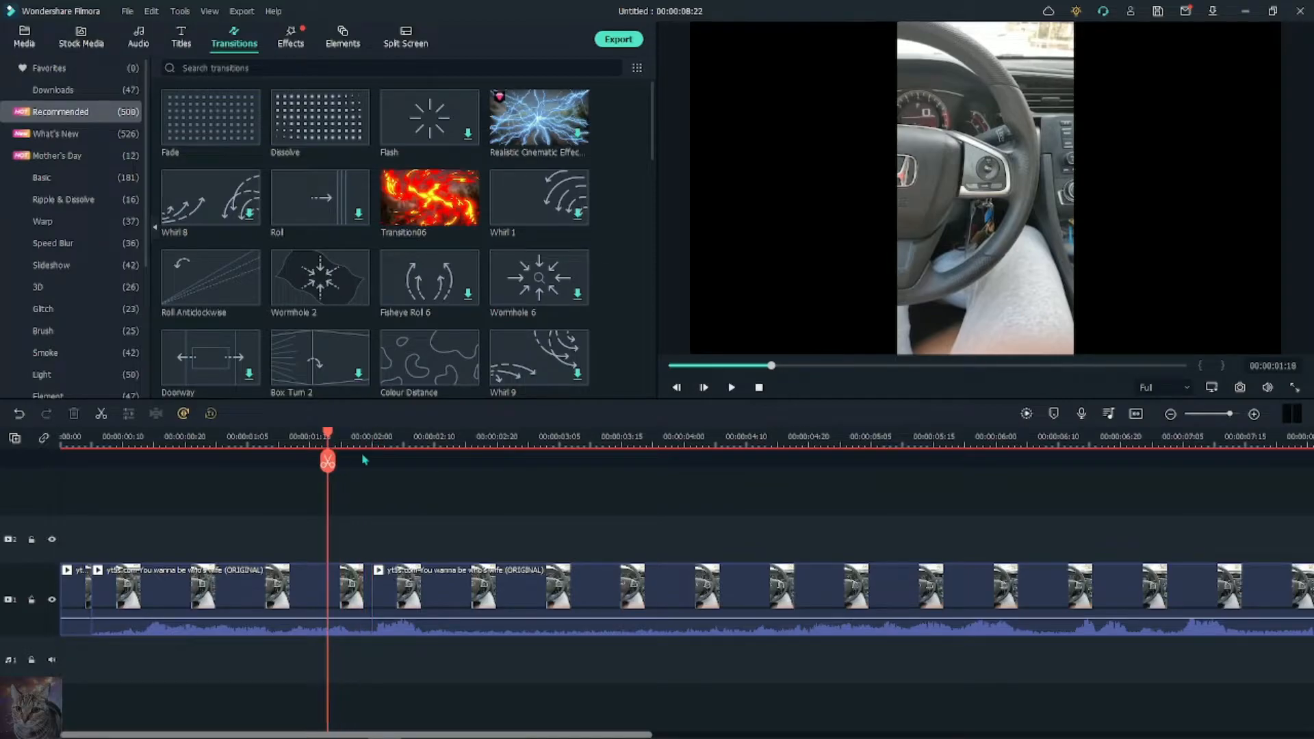
scroll(407, 516, up, 1)
click(373, 585)
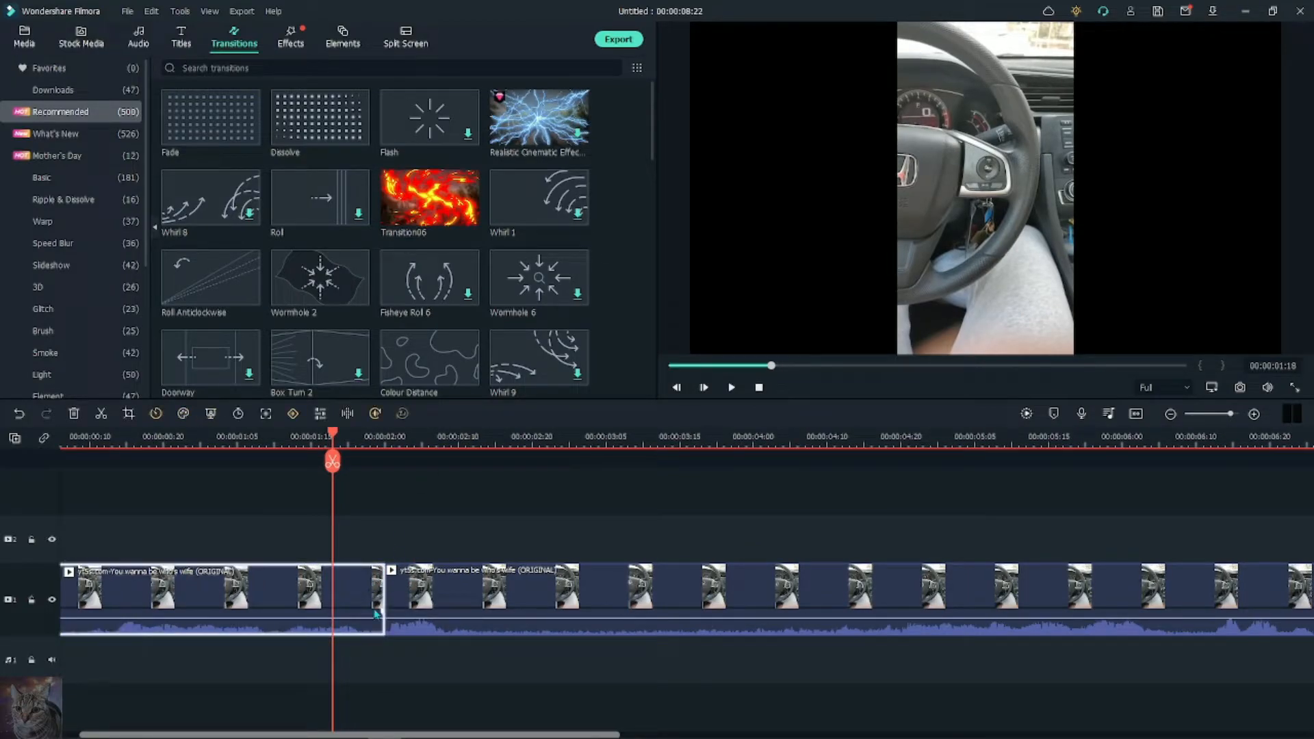
click(411, 597)
click(357, 597)
click(406, 597)
click(365, 600)
click(406, 602)
click(351, 585)
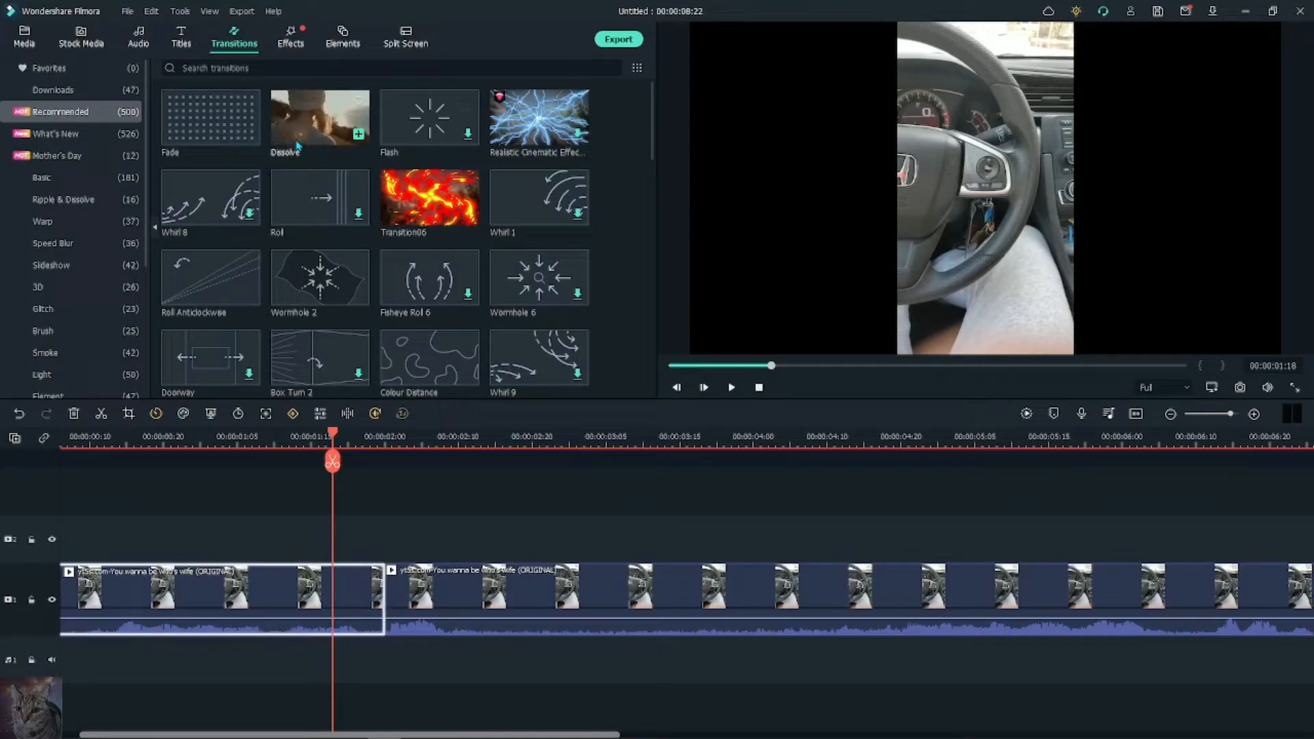
Step: Add the Fade transition at the second cut and play the timeline from the beginning to preview it
drag(298, 126, 299, 134)
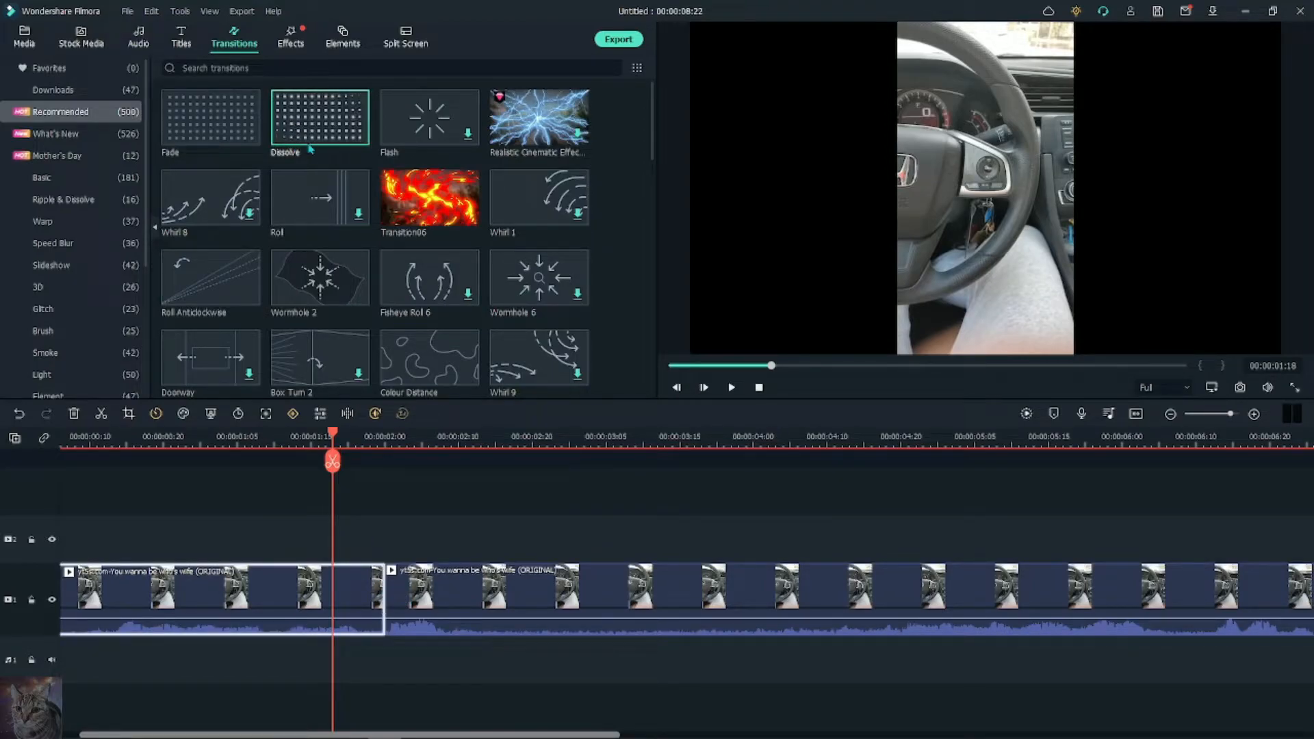
drag(209, 118, 383, 599)
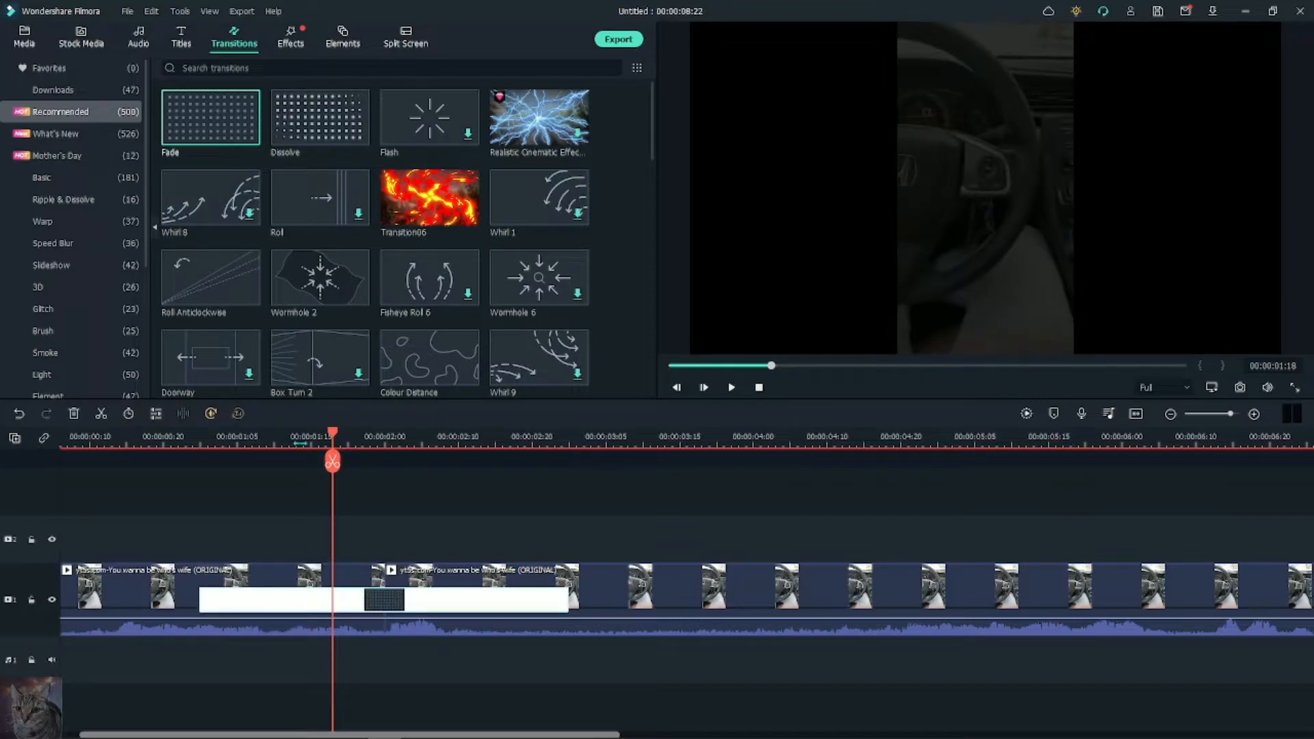
drag(745, 375, 628, 380)
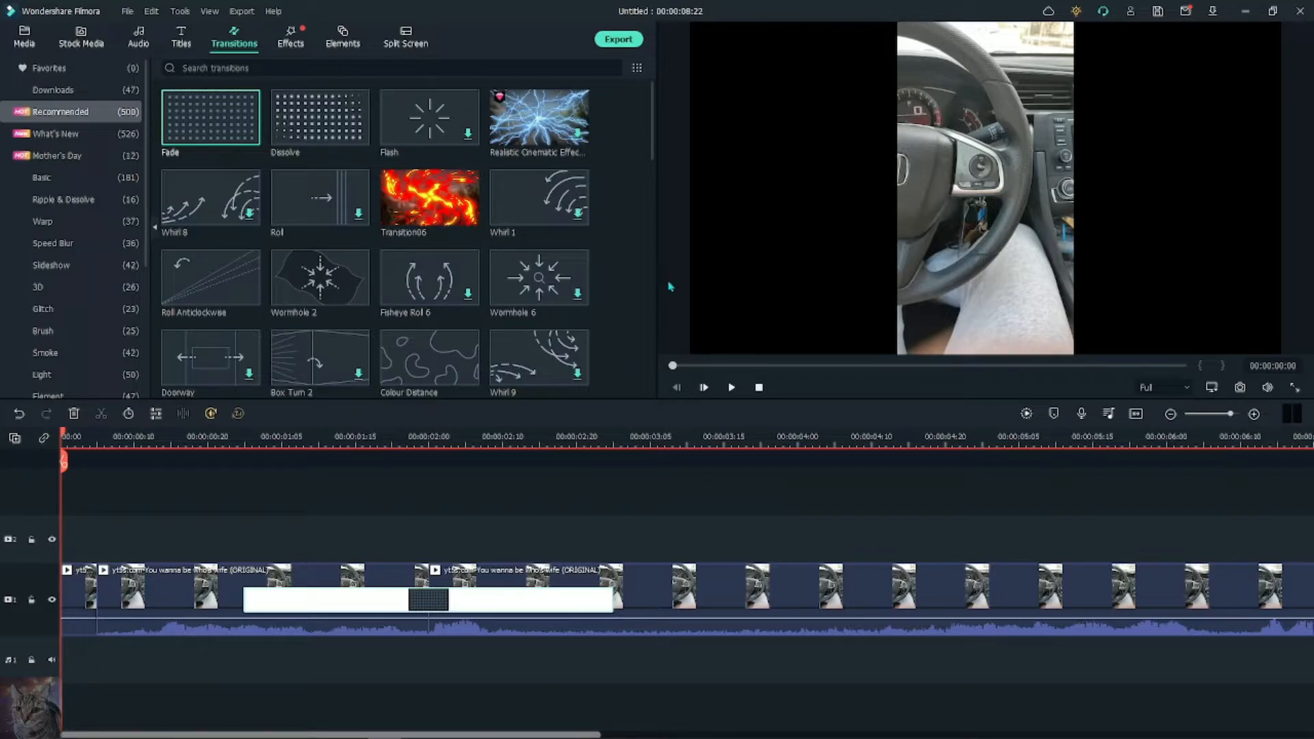
click(730, 388)
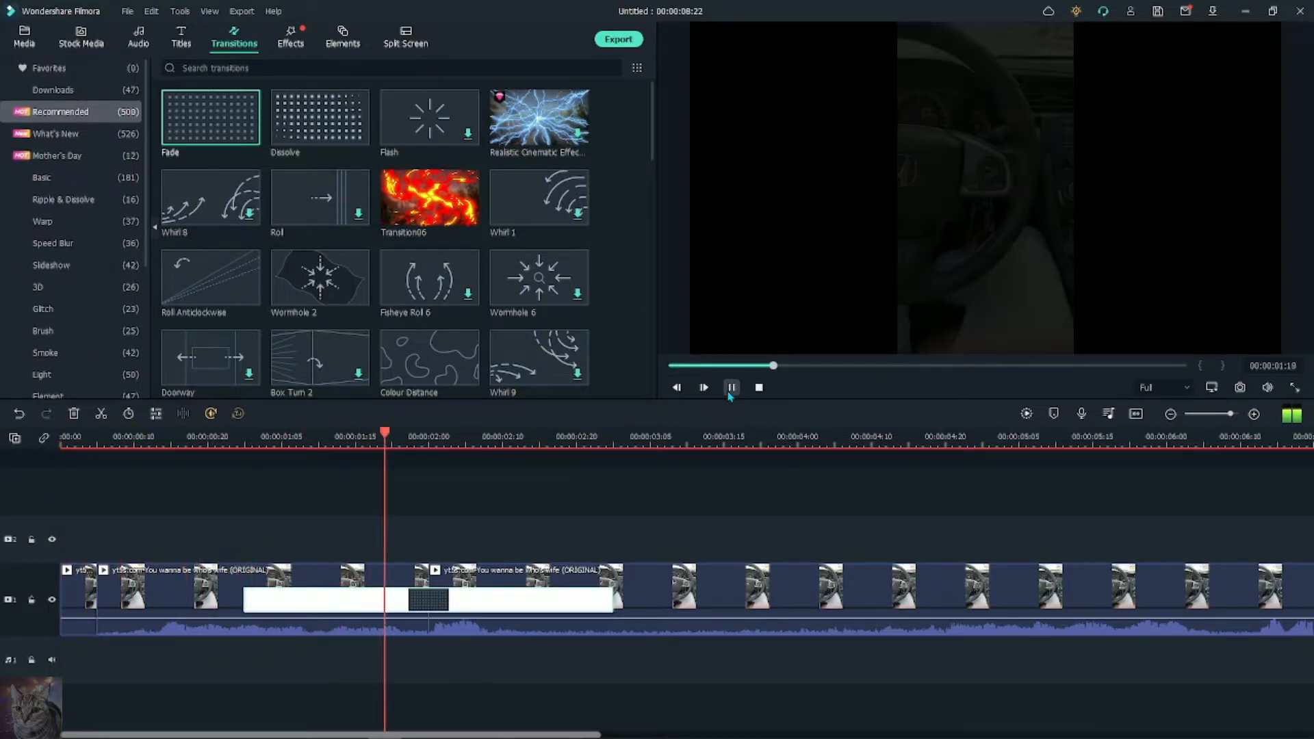
click(730, 389)
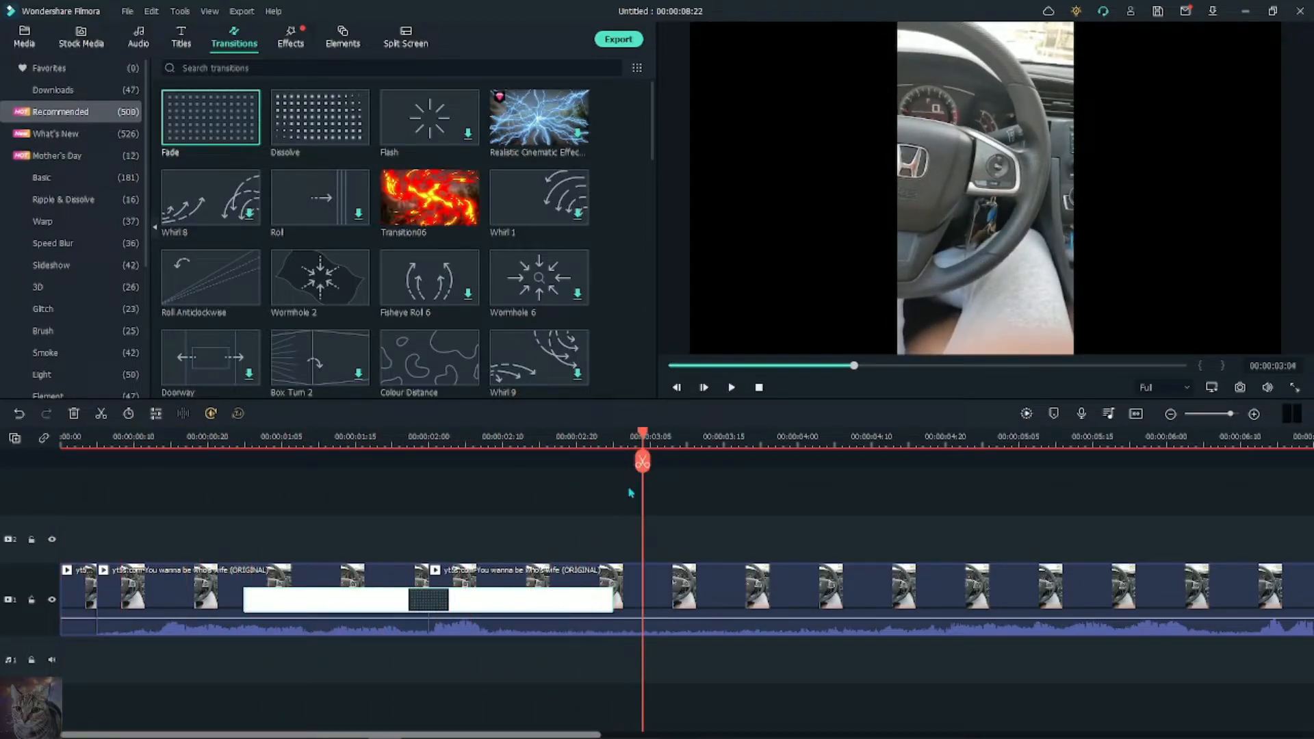
Step: Delete the video segment after the second cut and put the Spongebob clip from the project media in its place
drag(559, 600, 332, 578)
click(319, 573)
right_click(541, 597)
click(568, 448)
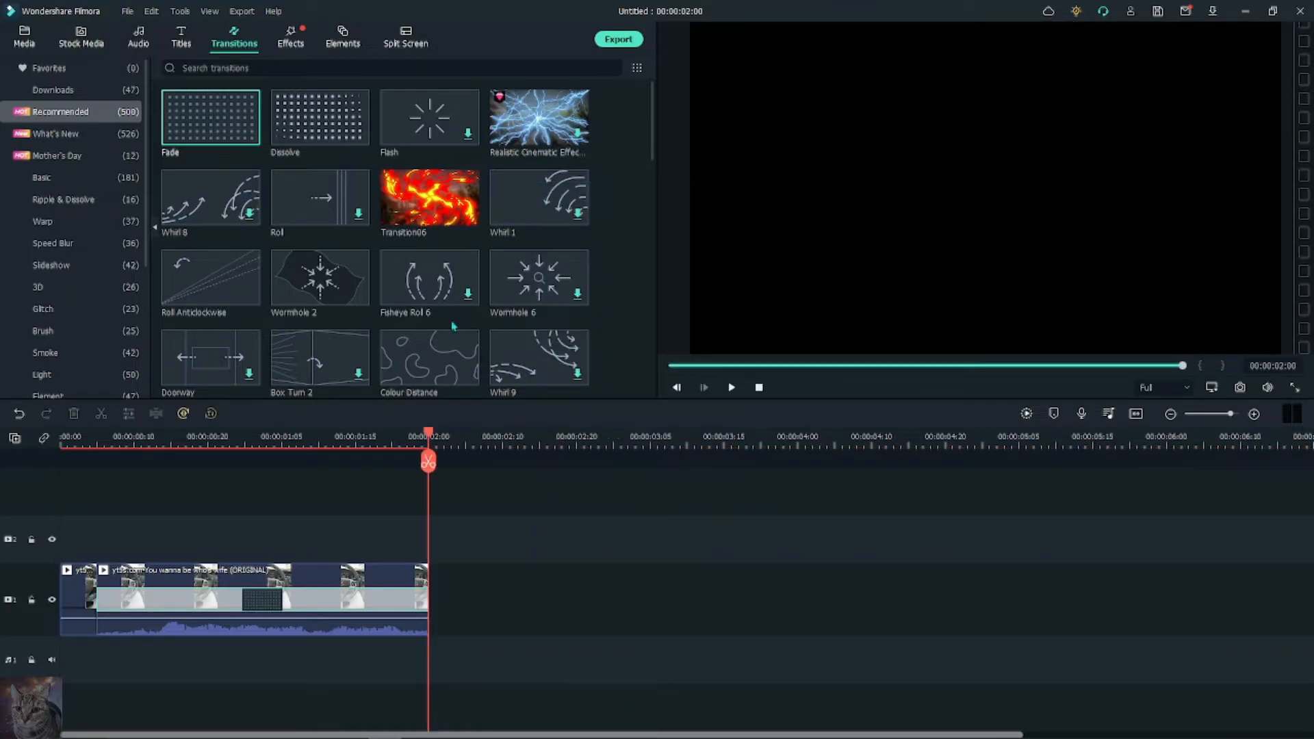
click(24, 35)
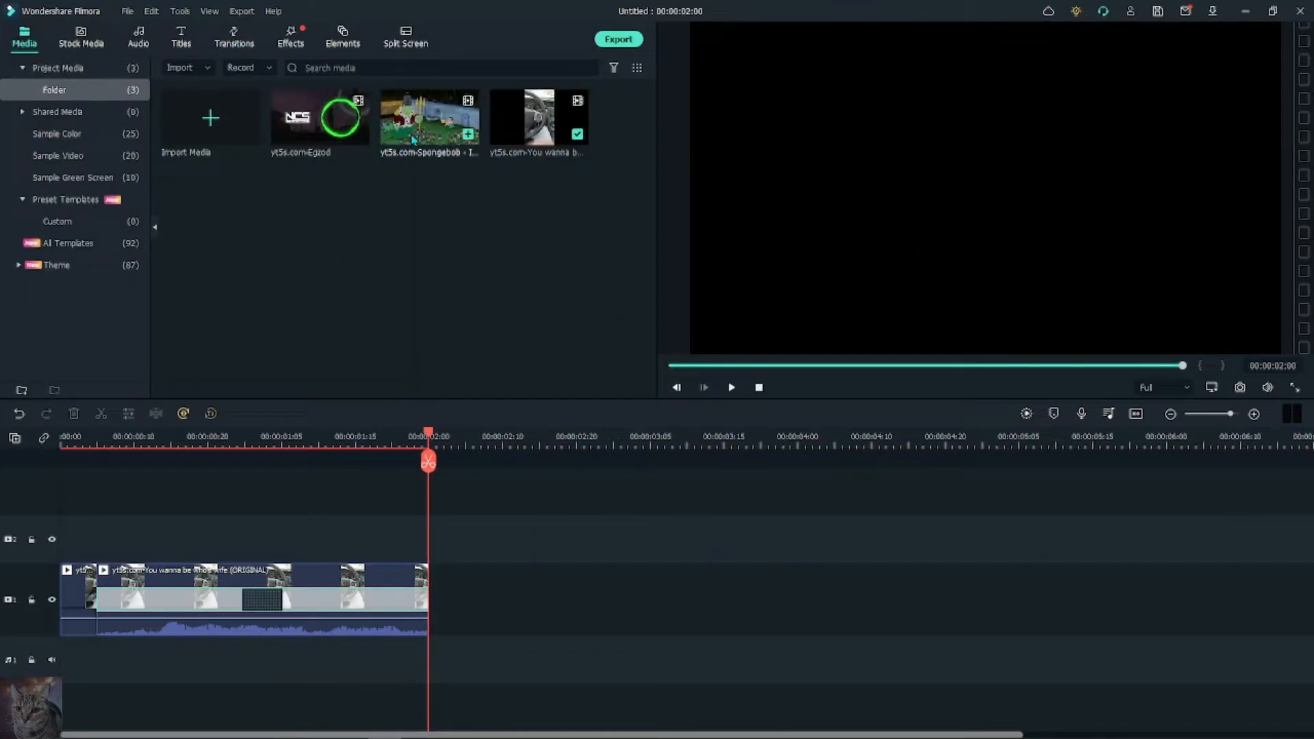
drag(422, 137, 442, 626)
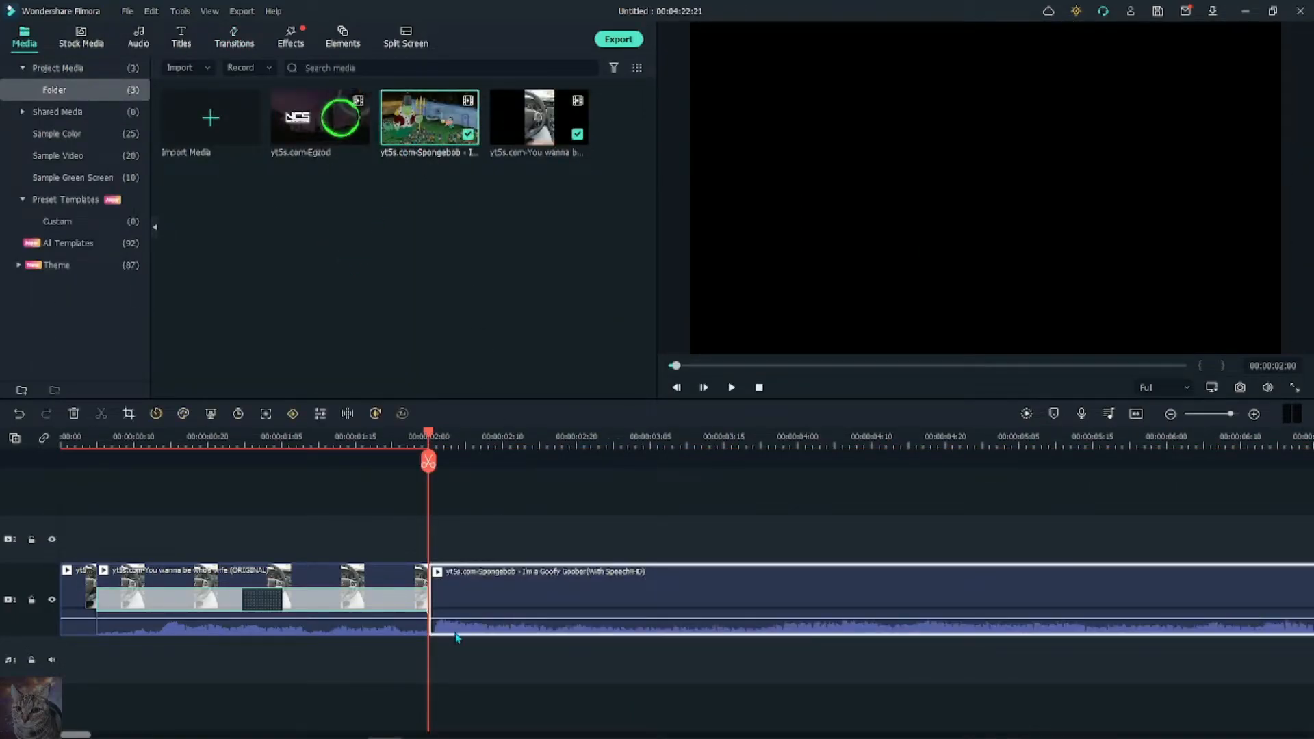
Step: Mute the Spongebob clip's audio and play the timeline to preview the Fade transition across the cut before it
right_click(521, 594)
mouse_move(719, 238)
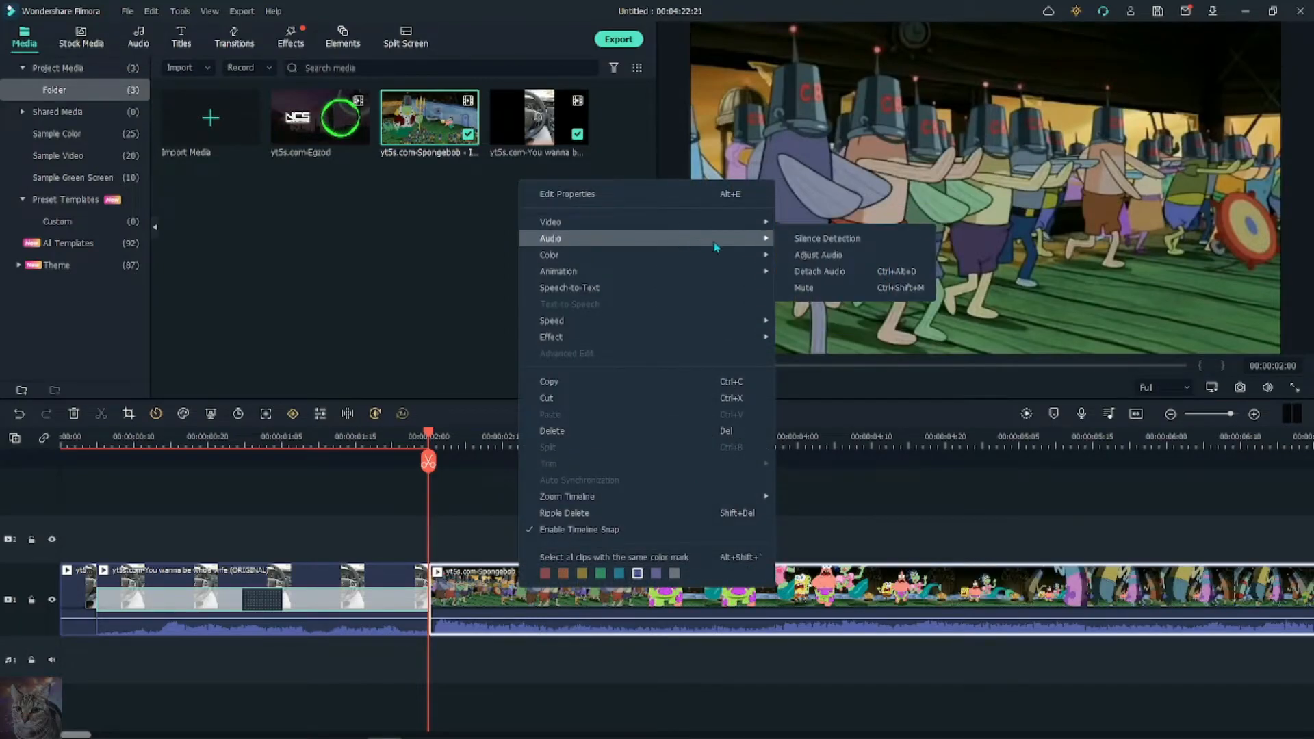
click(836, 287)
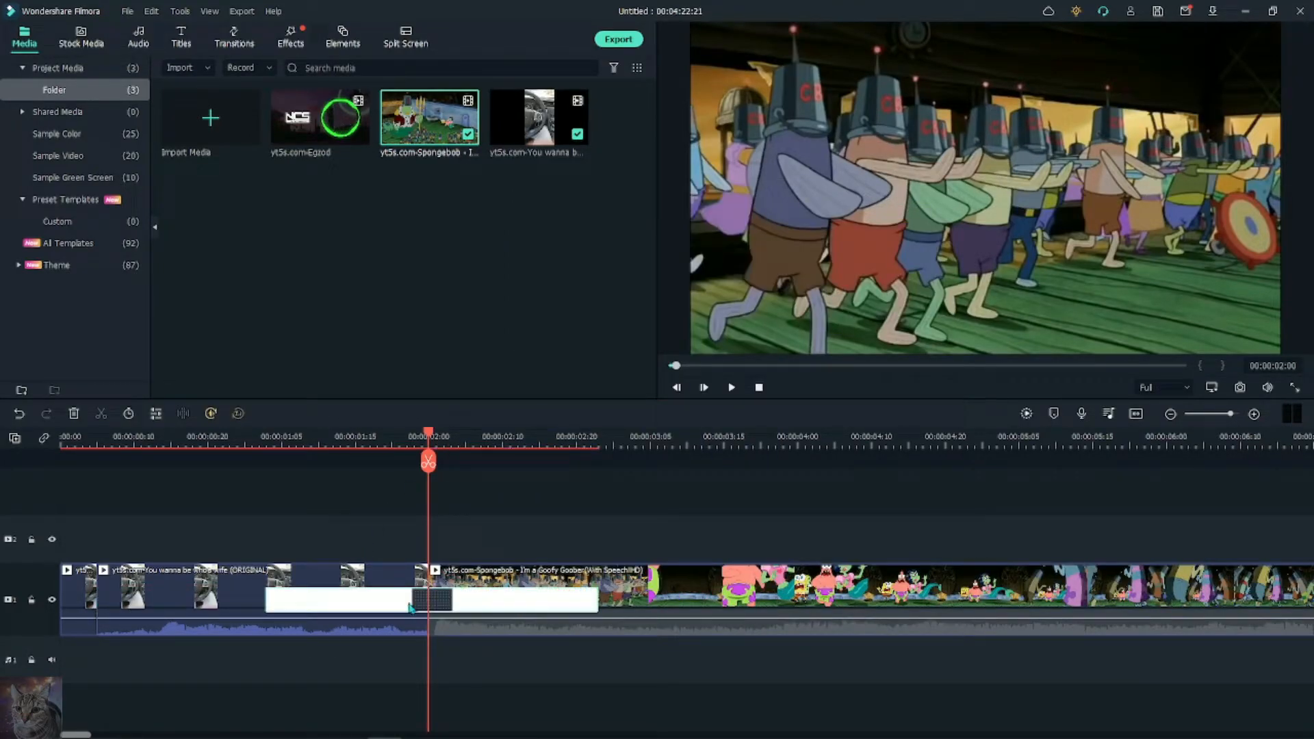
click(143, 437)
click(732, 388)
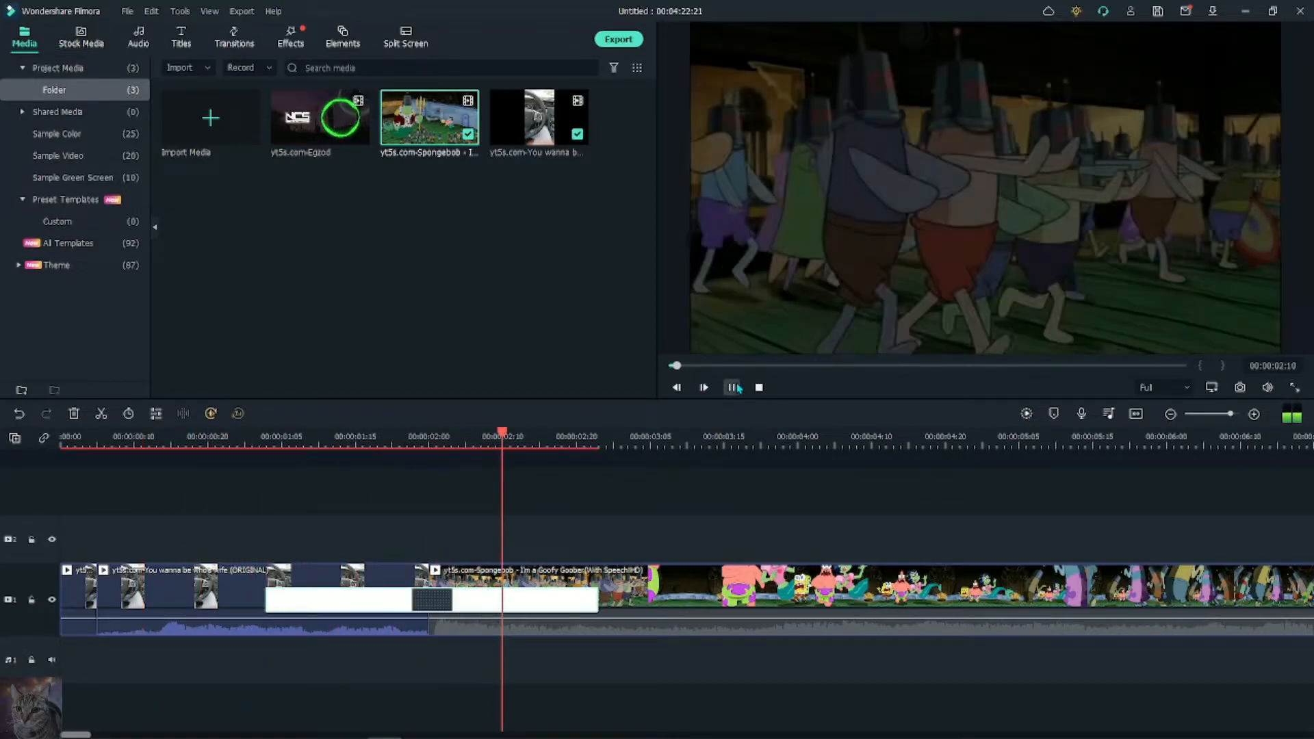
click(733, 387)
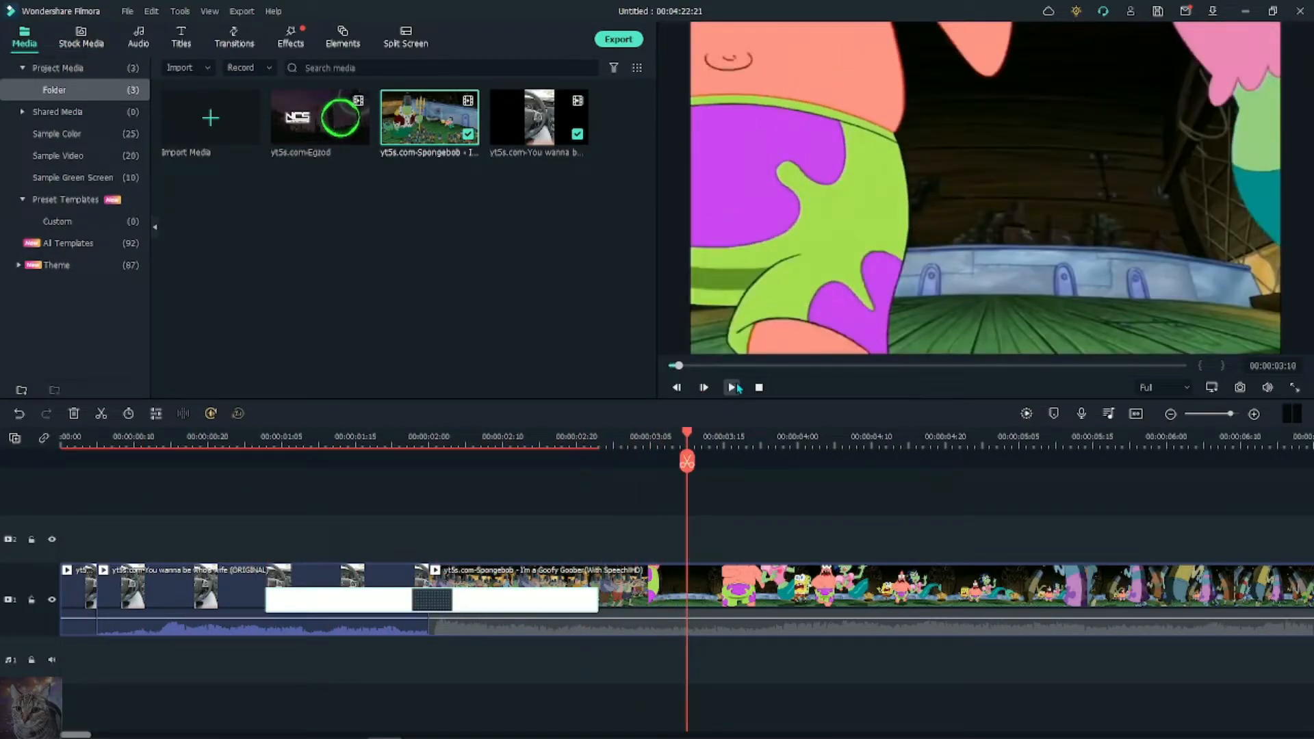
Step: Replace the Fade transition with Transition06 at the cut before the Spongebob clip and play the result
right_click(804, 587)
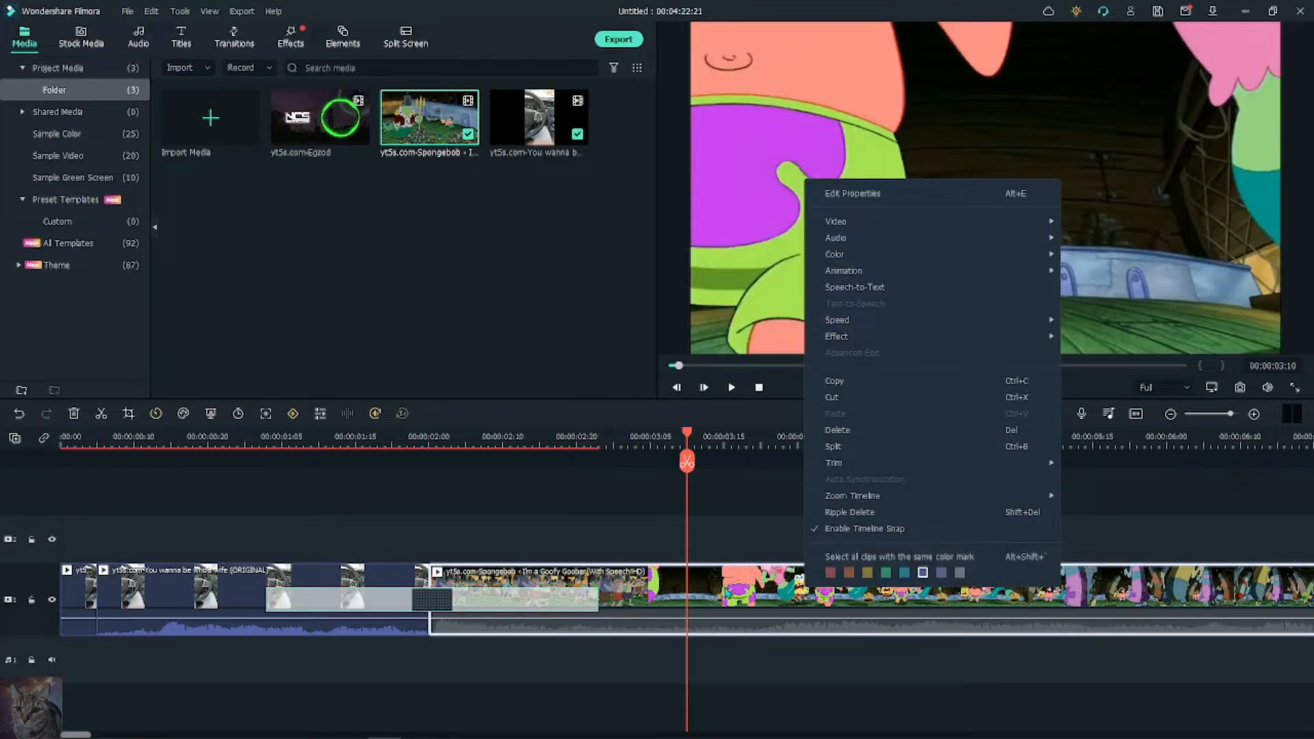
click(470, 594)
click(302, 593)
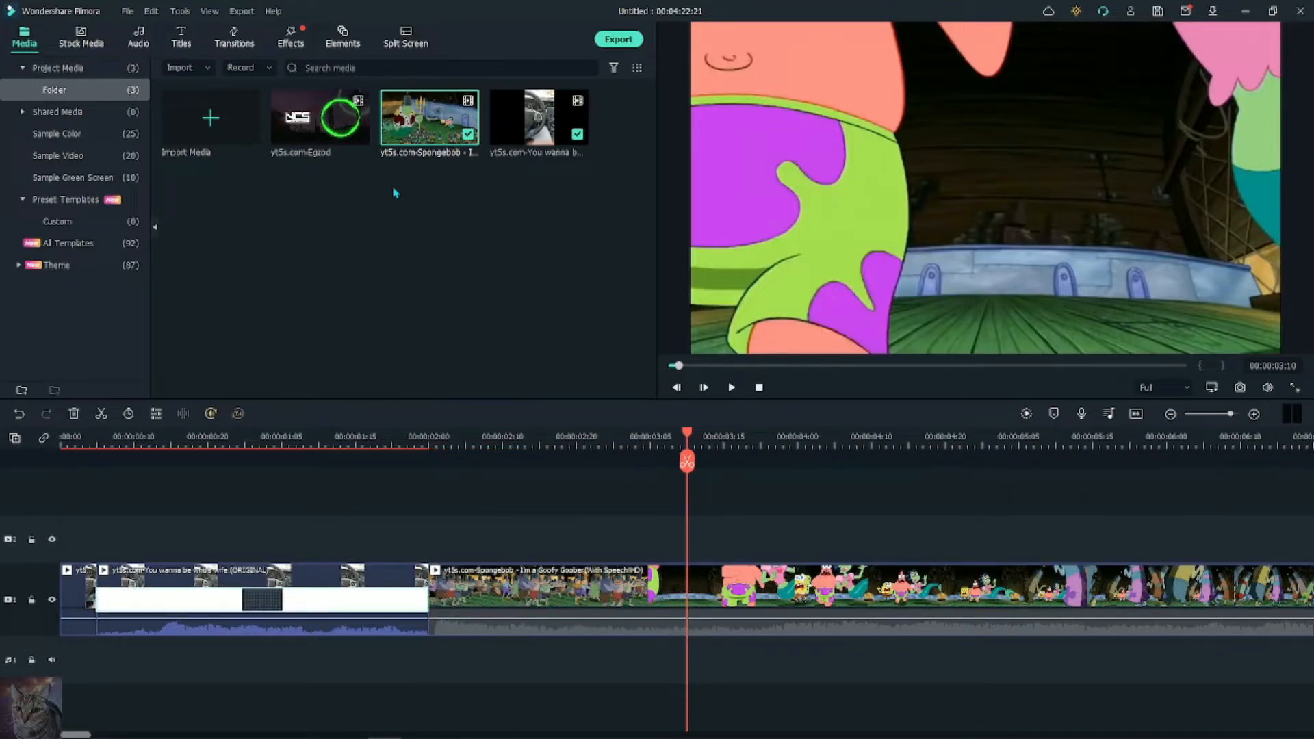
click(233, 34)
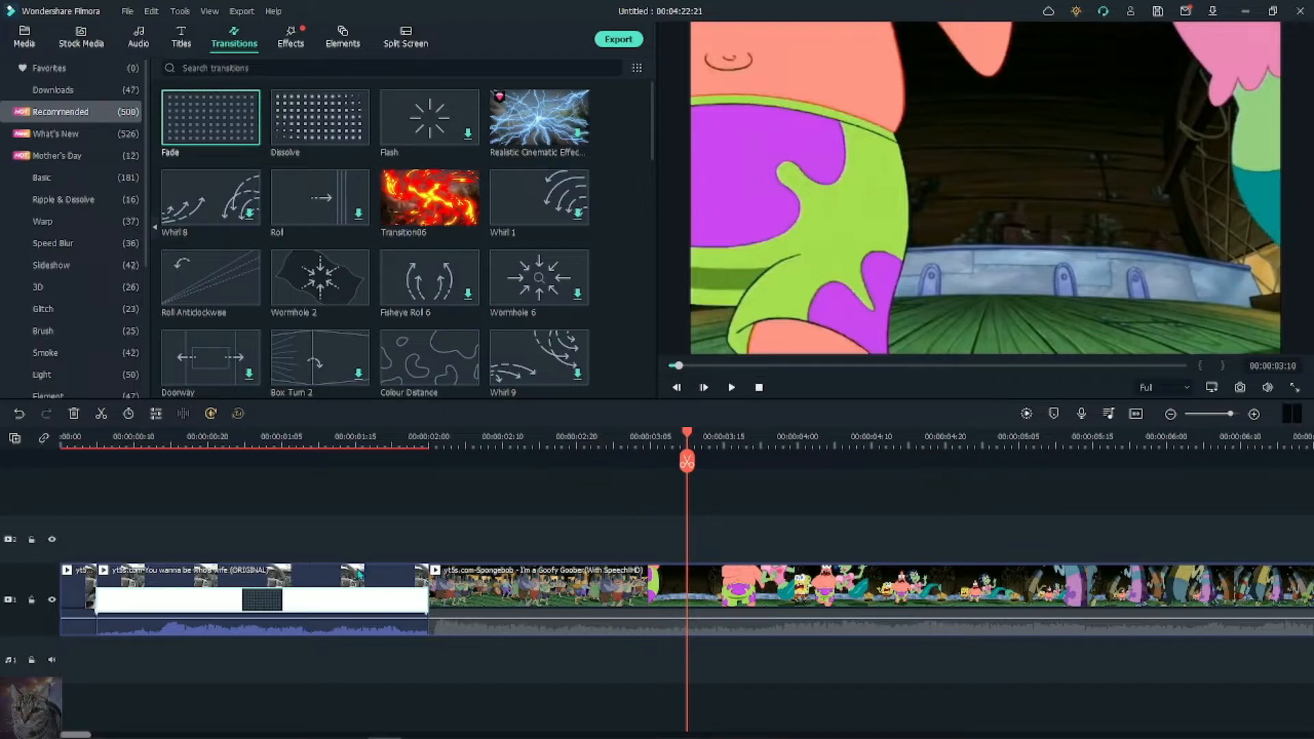
right_click(356, 597)
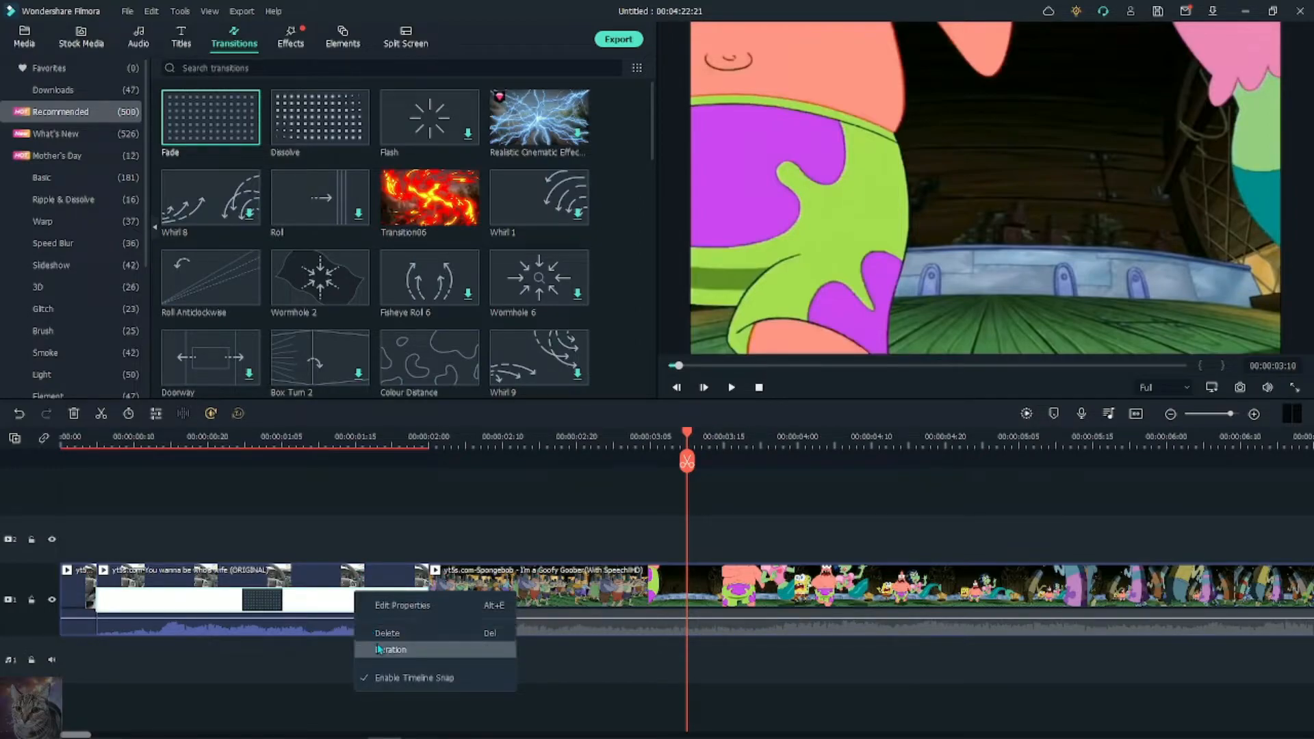
click(731, 388)
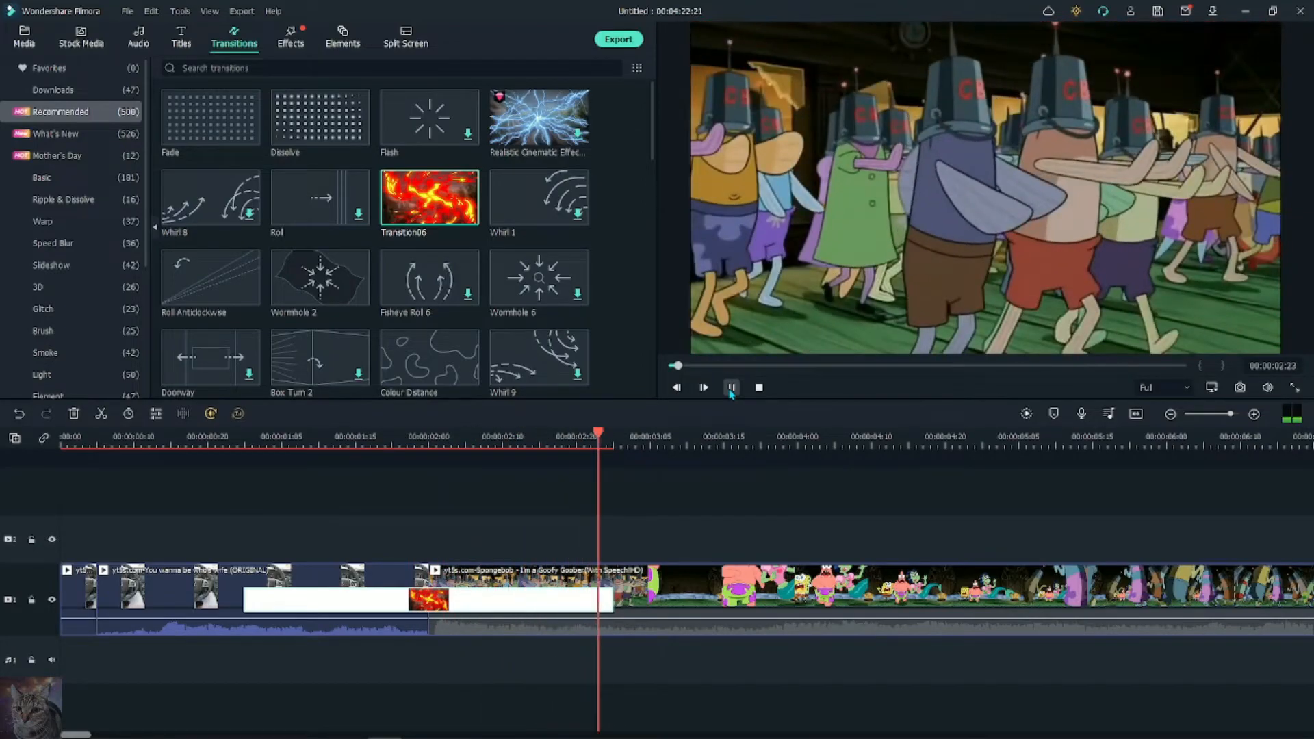
click(731, 387)
Step: Delete Transition06 from the cut before the Spongebob clip
right_click(548, 598)
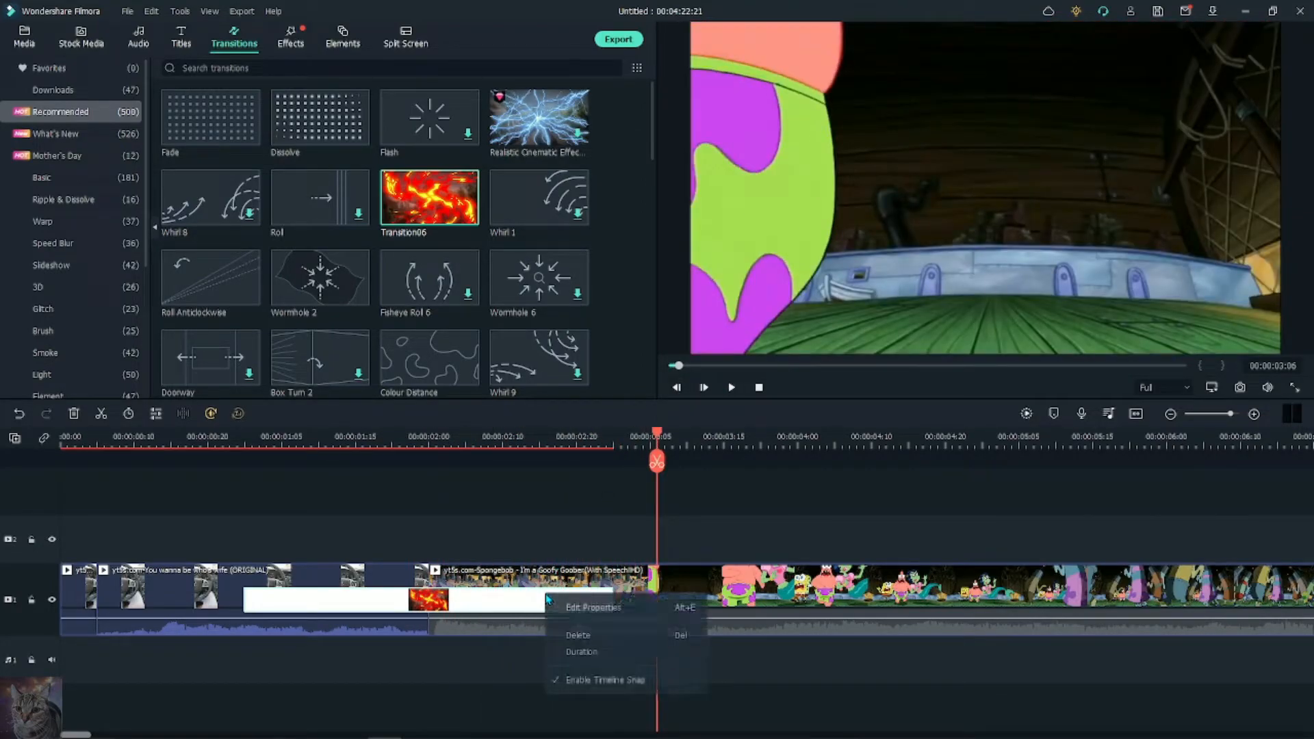
click(592, 645)
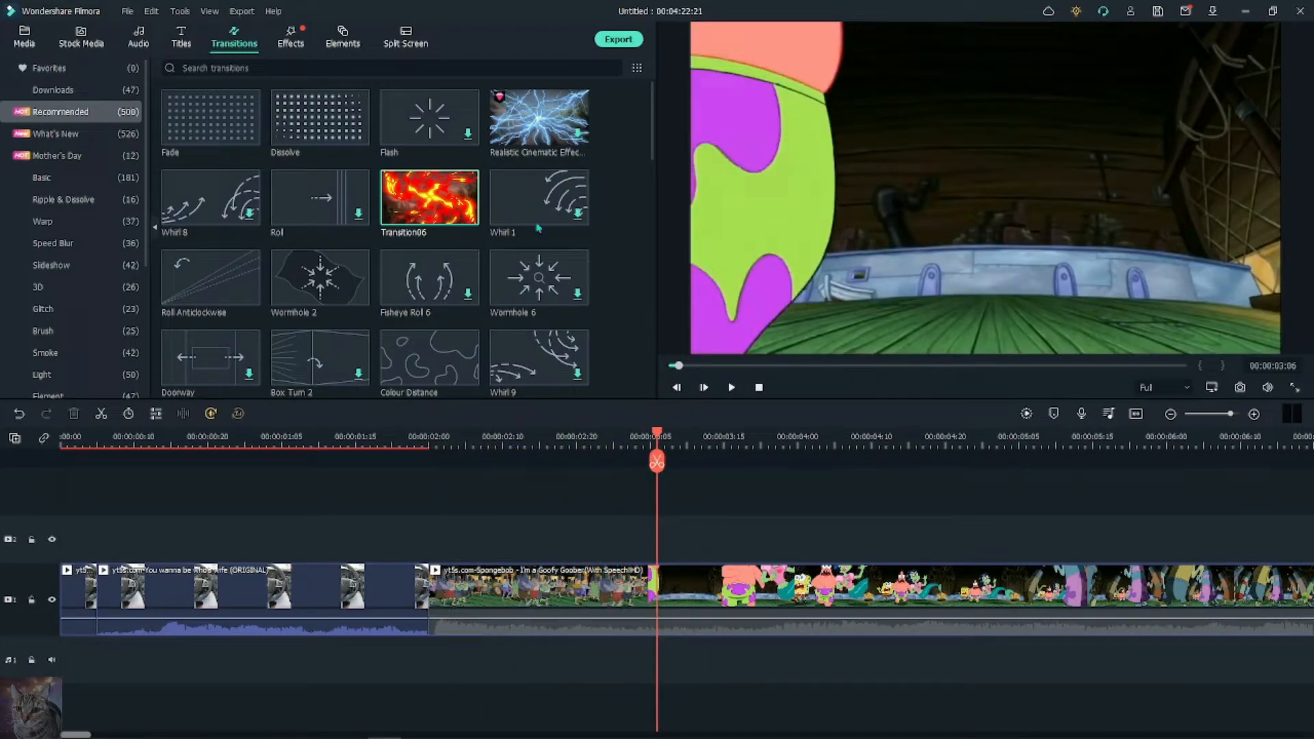
Step: Undo the Transition06 and Spongebob clip edits until the original video segment is back after the second cut
key(ctrl+z)
key(ctrl+z)
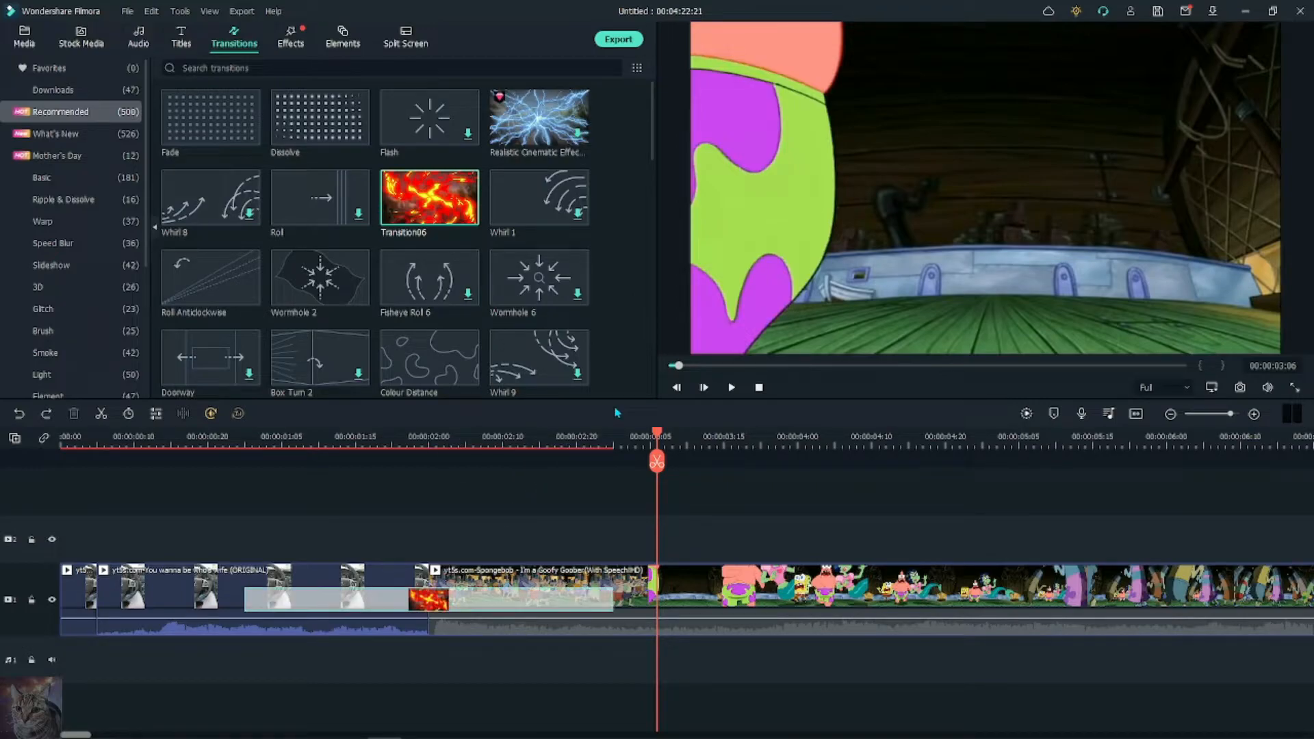
key(ctrl+z)
key(ctrl+z)
key(ctrl+z)
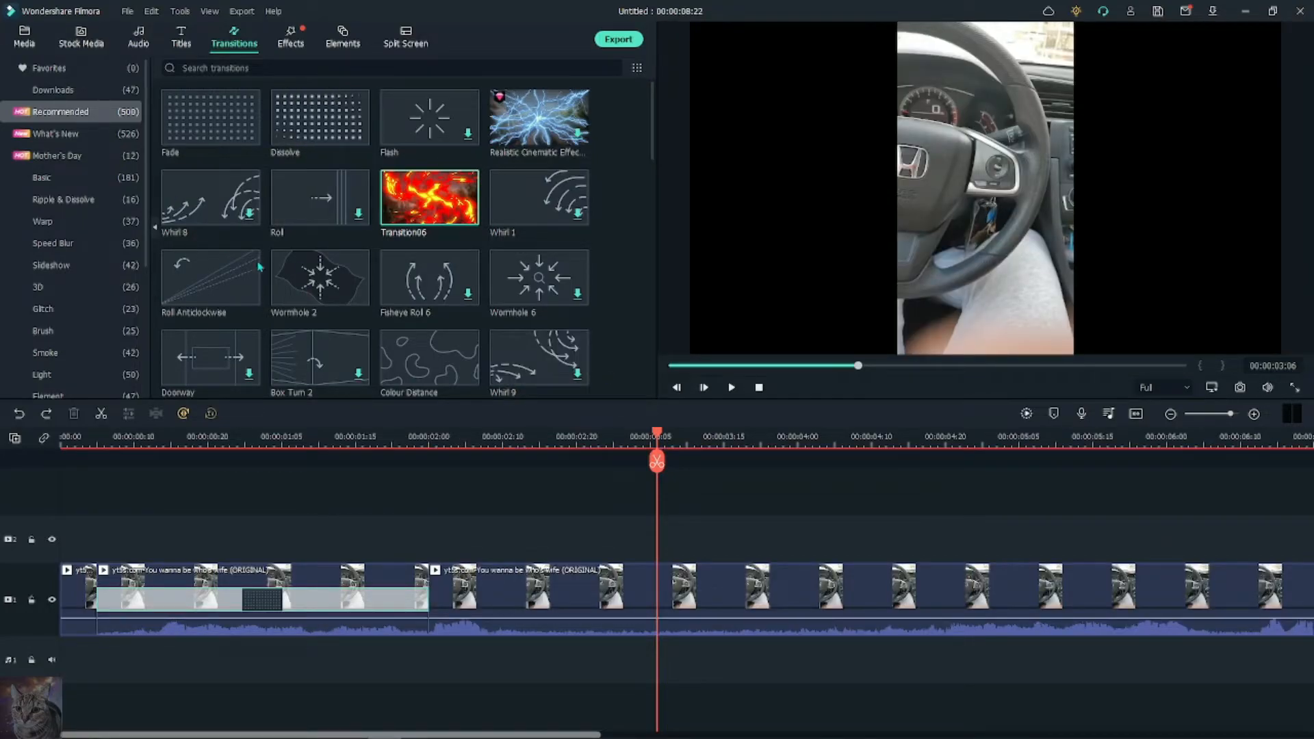
Step: Delete the Fade transition from the second video segment and place the Chromatic Aberration effect above the video, starting at about 00:00:01:04
click(291, 38)
right_click(315, 603)
click(356, 640)
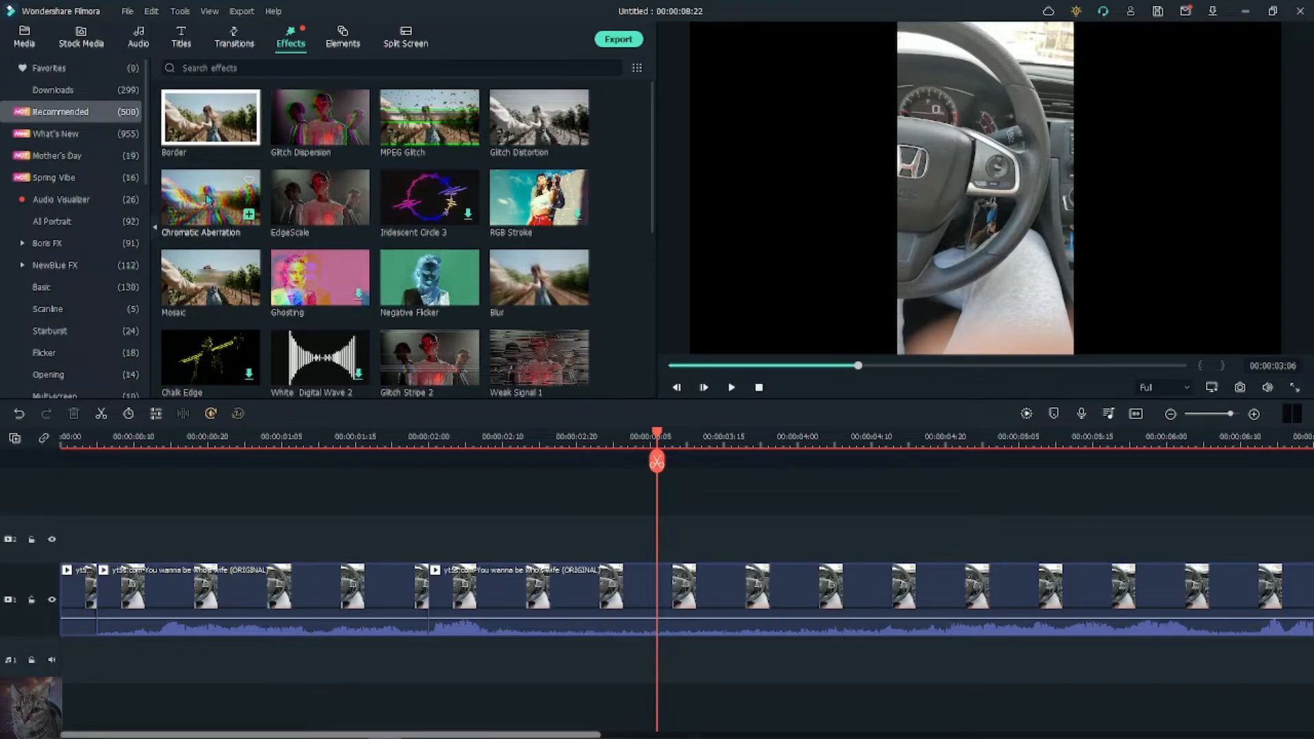
drag(203, 203, 276, 530)
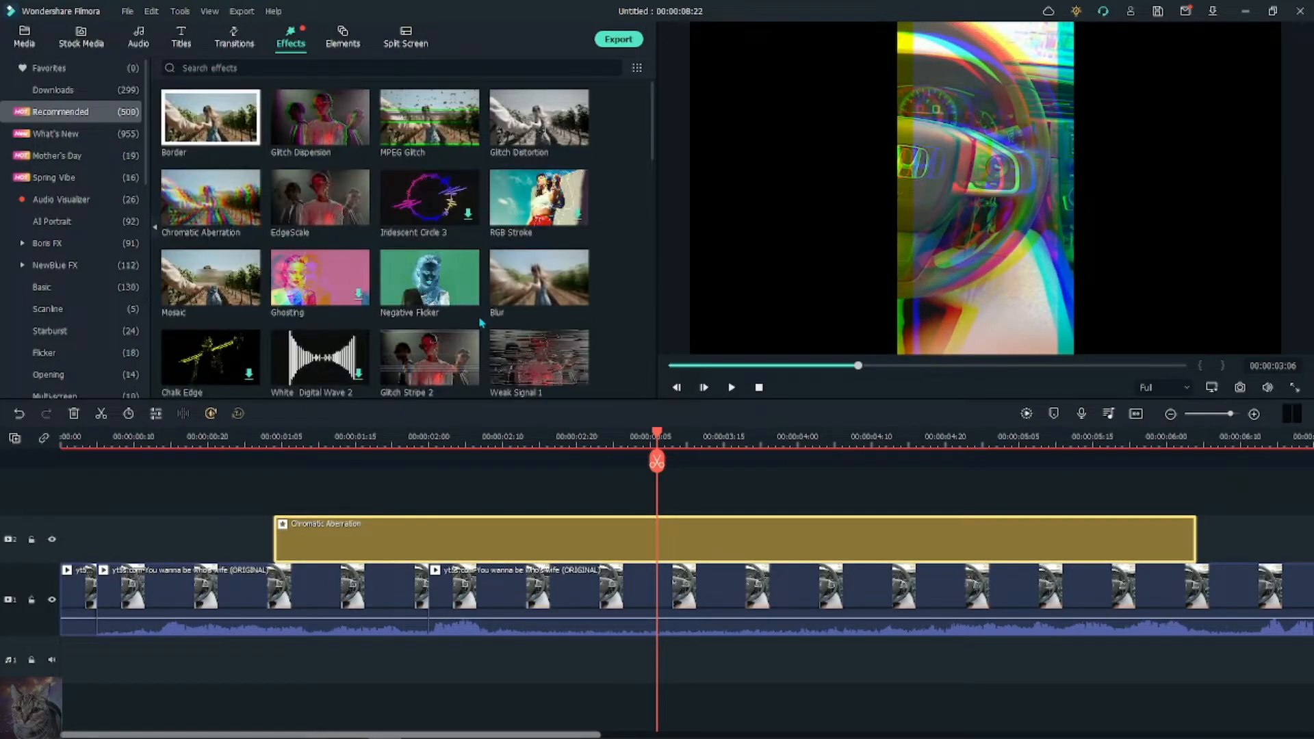
Step: Search the effects library for "dr strange" and look through the matching effects
click(243, 68)
text(de)
text( stra)
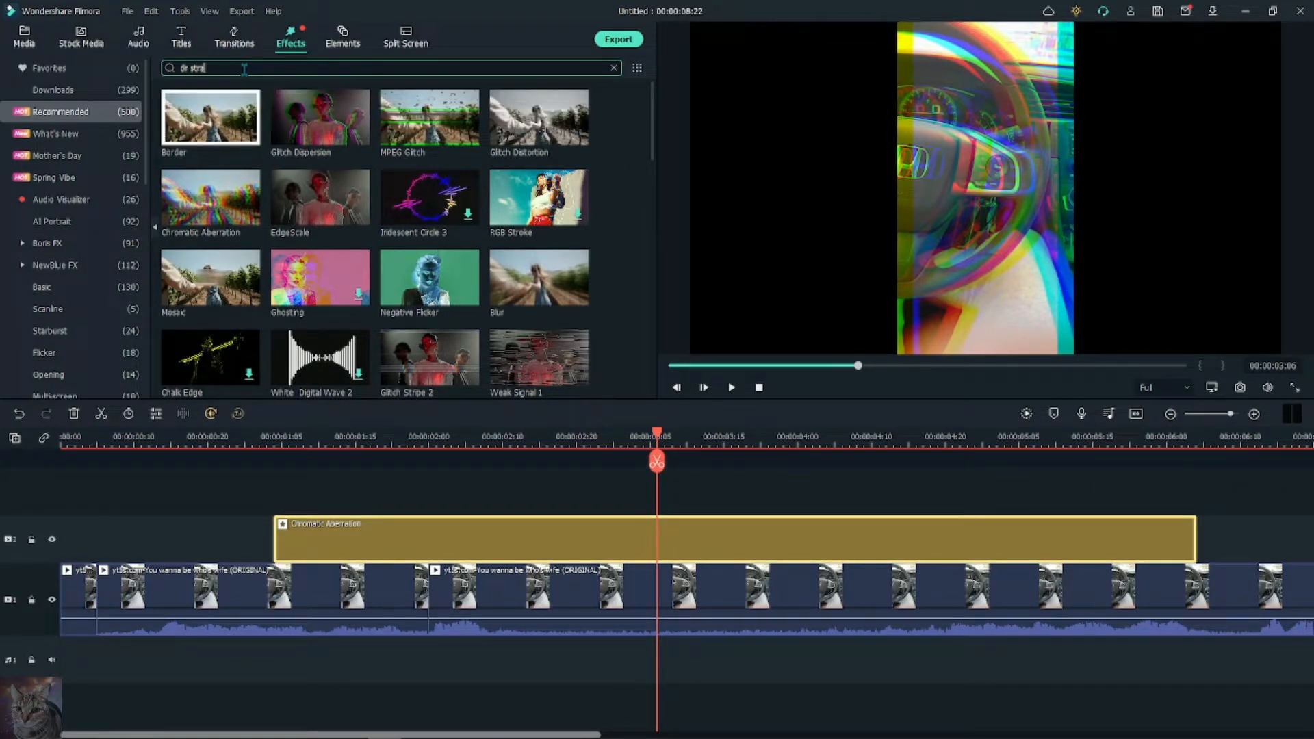
text(nge)
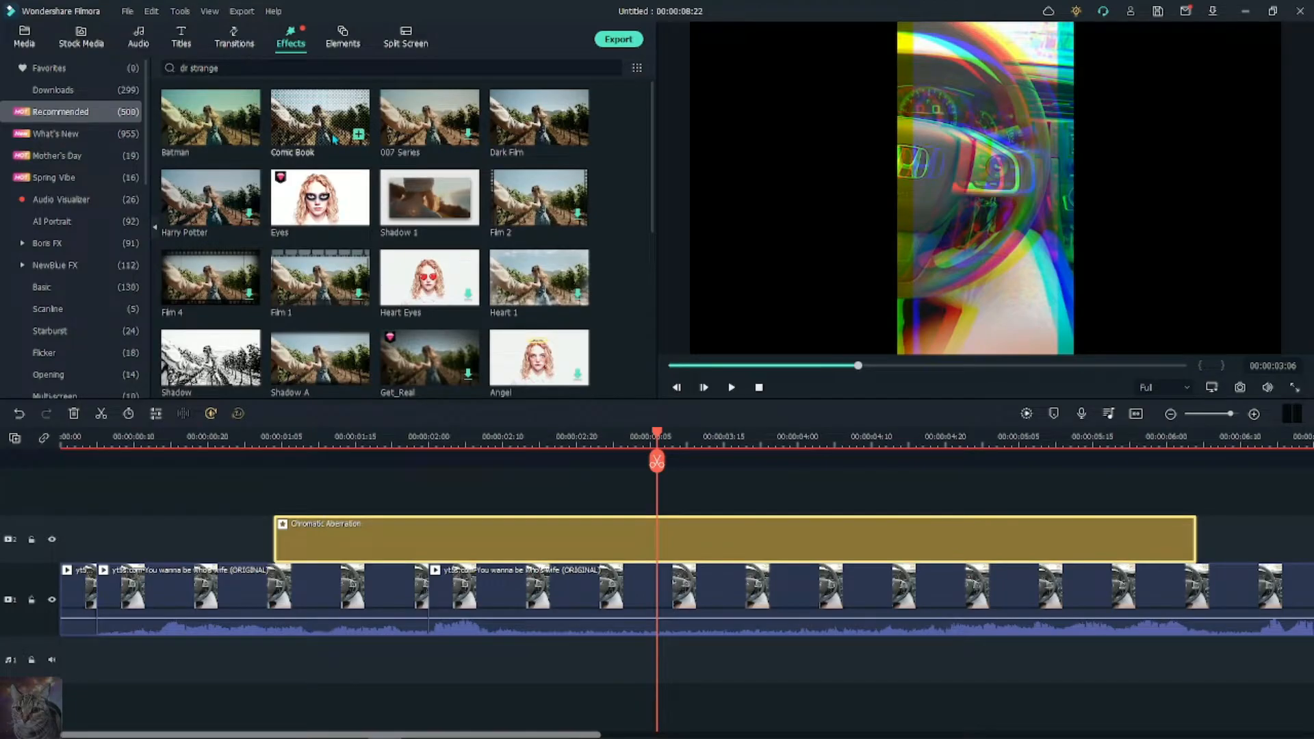
scroll(334, 138, down, 1)
Step: Play the timeline from before the Chromatic Aberration effect to preview it, then return the playhead to about 00:00:00:13
click(756, 387)
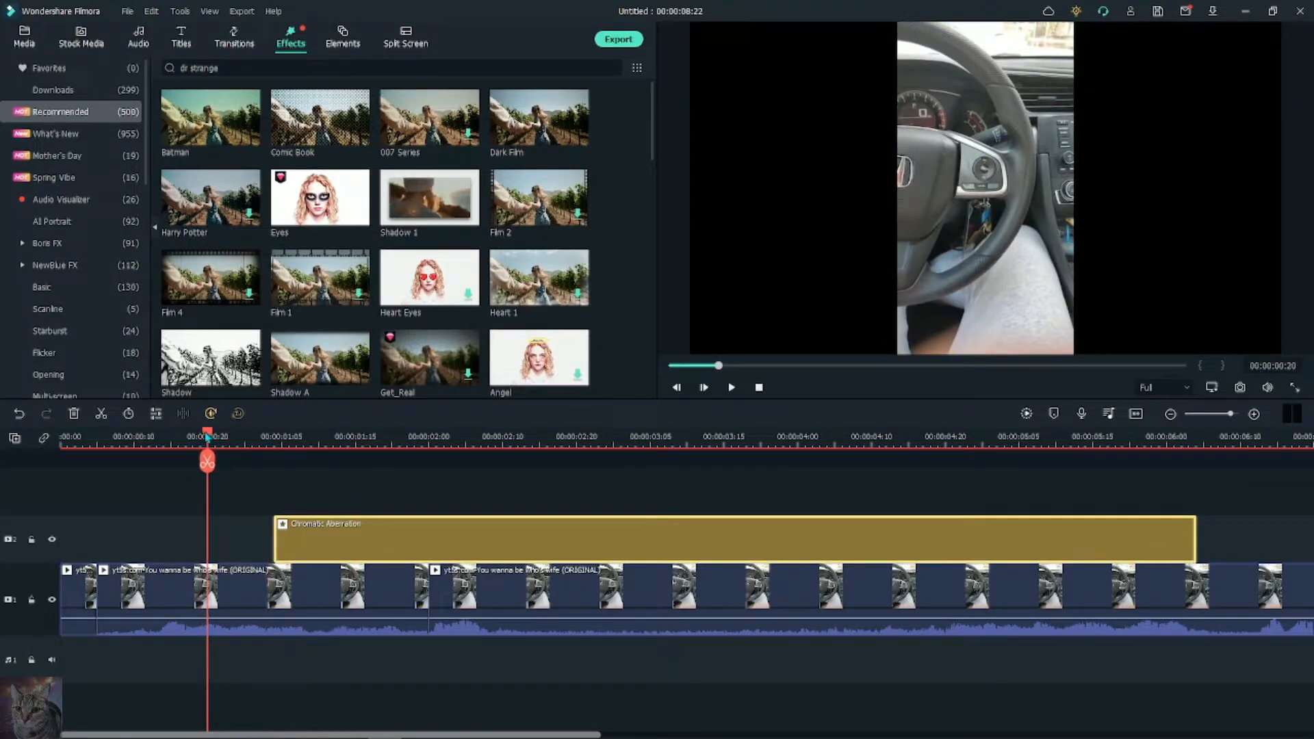
click(730, 388)
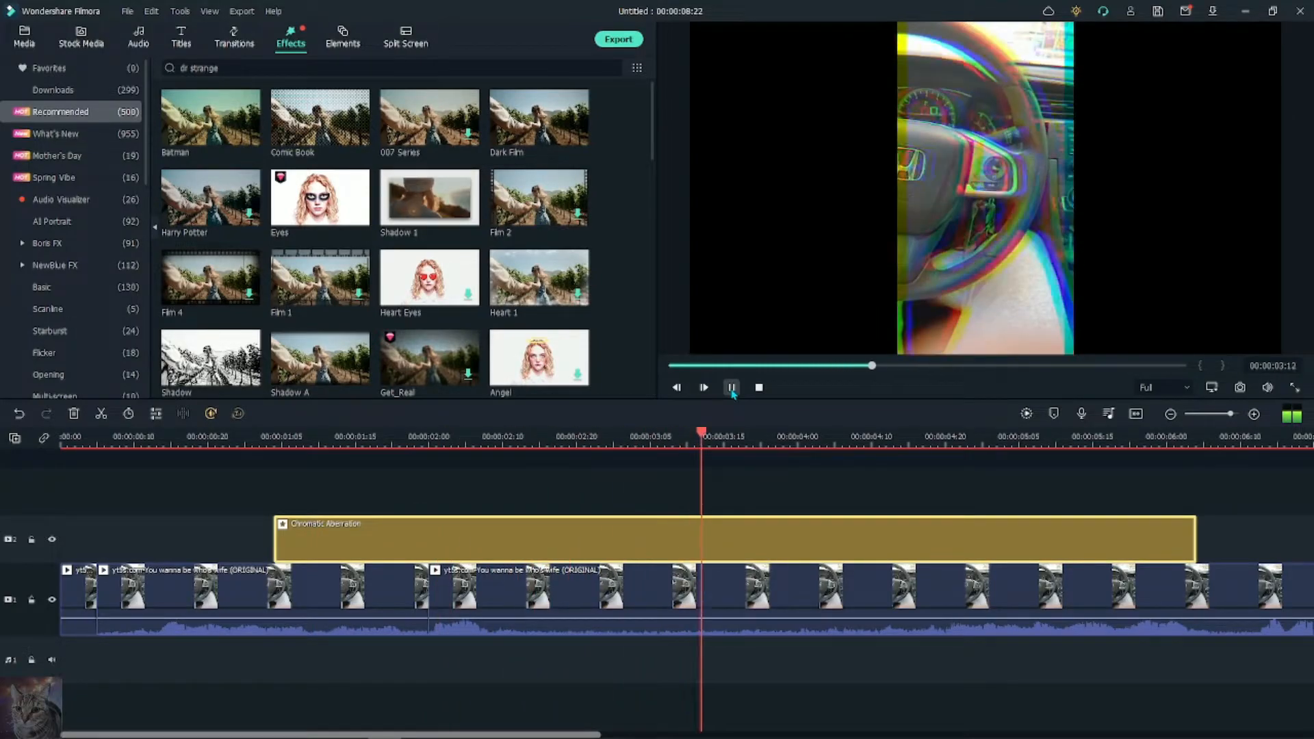
click(732, 391)
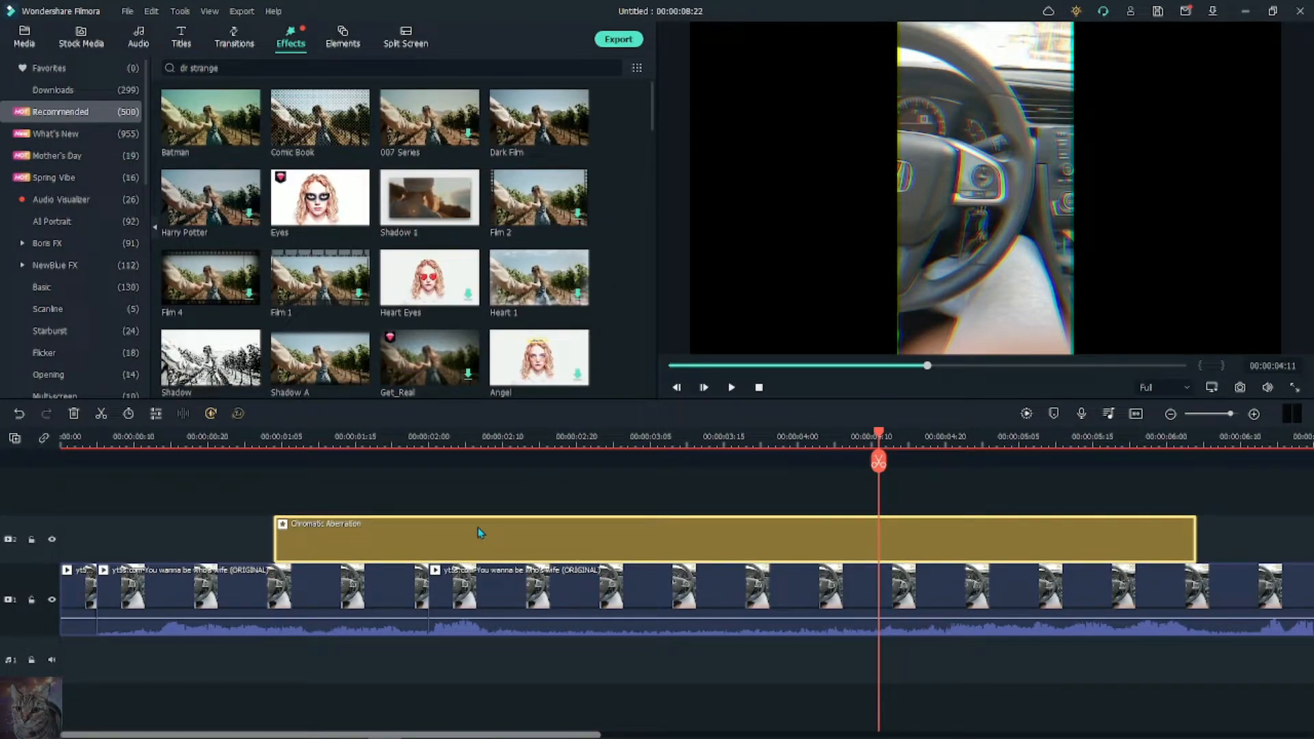
click(270, 443)
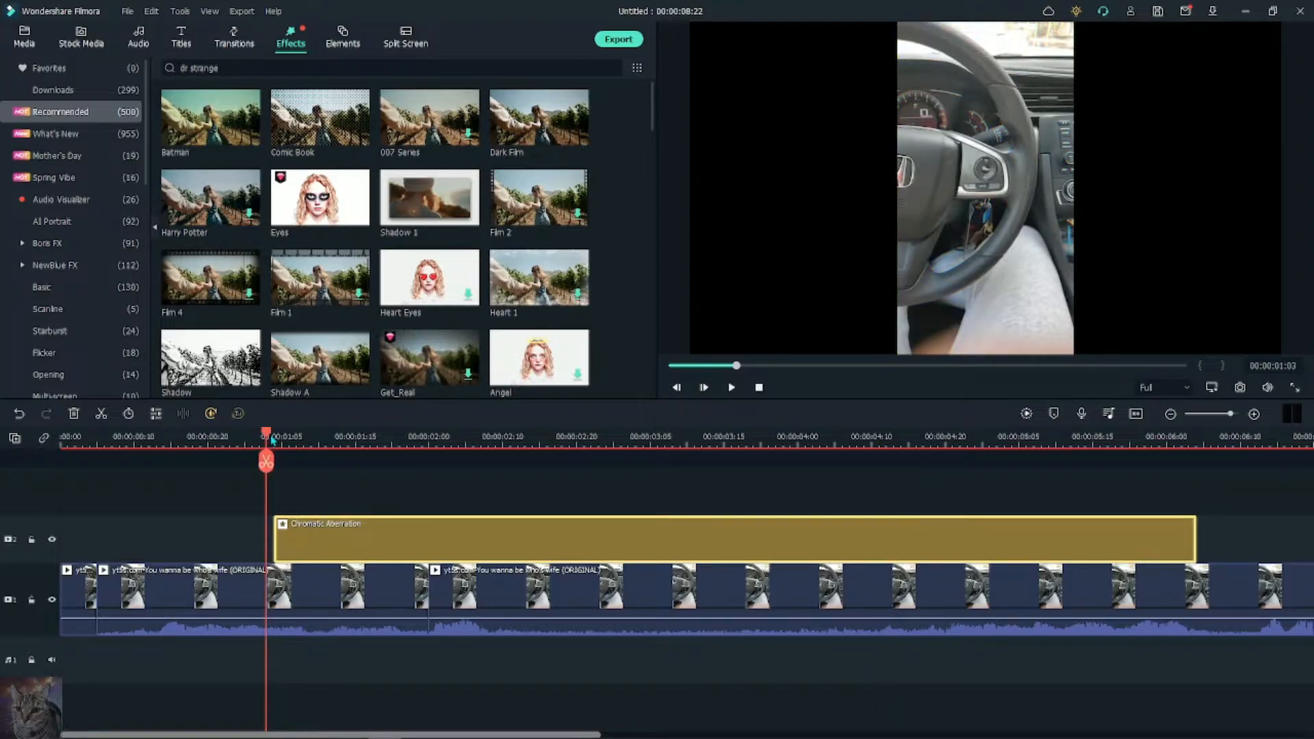
drag(268, 439, 162, 444)
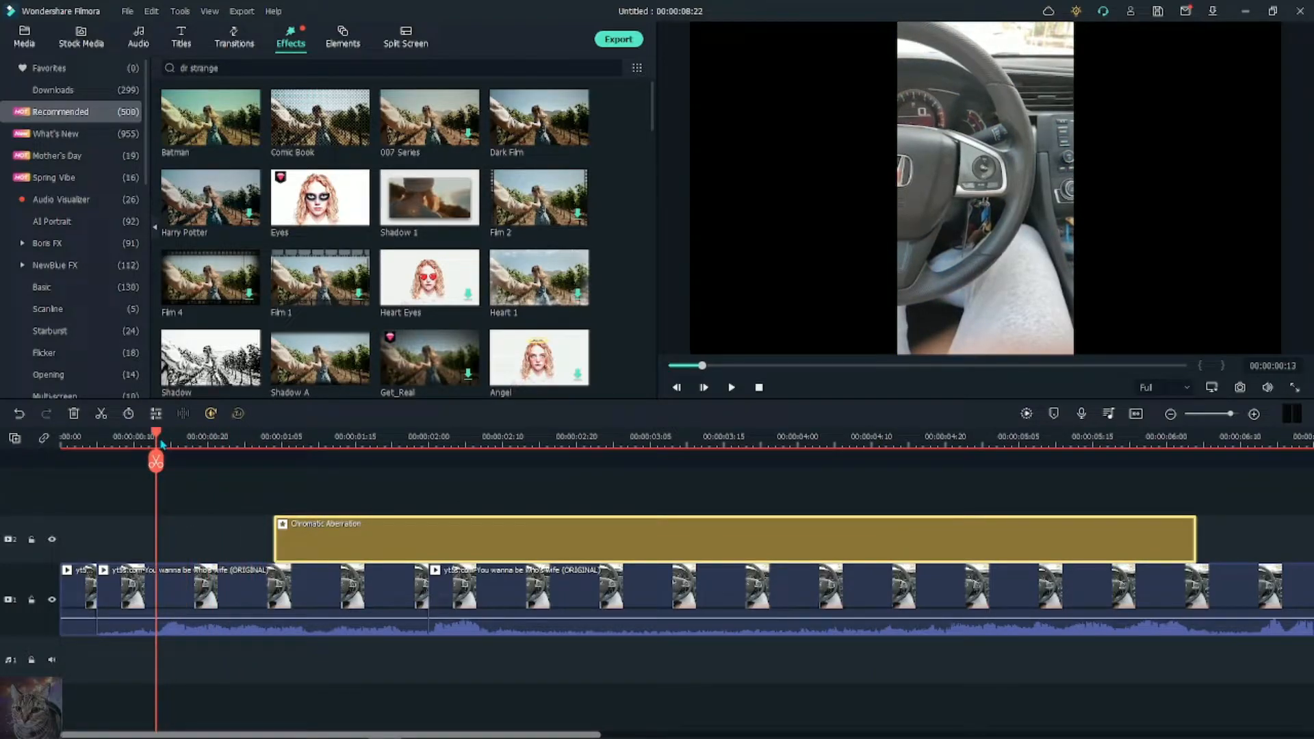
Step: Delete the Chromatic Aberration effect from the timeline and browse the "dr strange" effects for a replacement
right_click(541, 542)
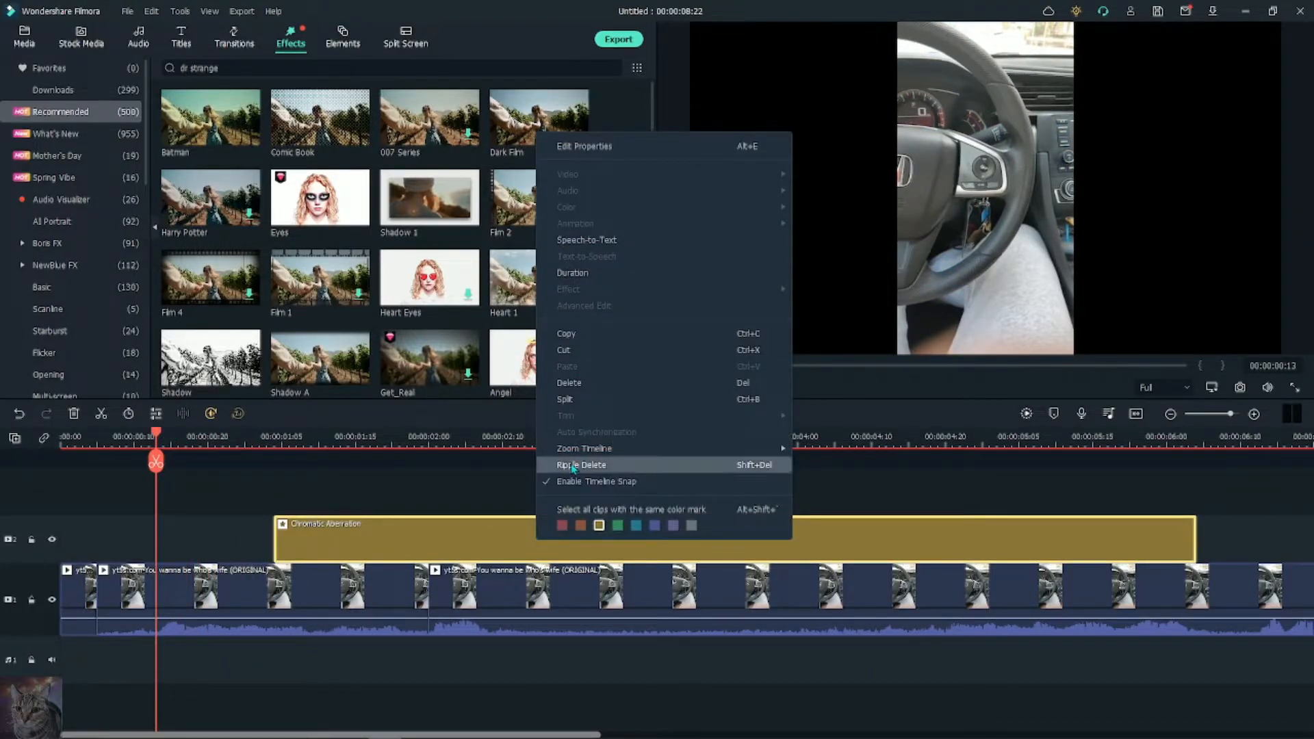
click(569, 383)
scroll(363, 223, down, 5)
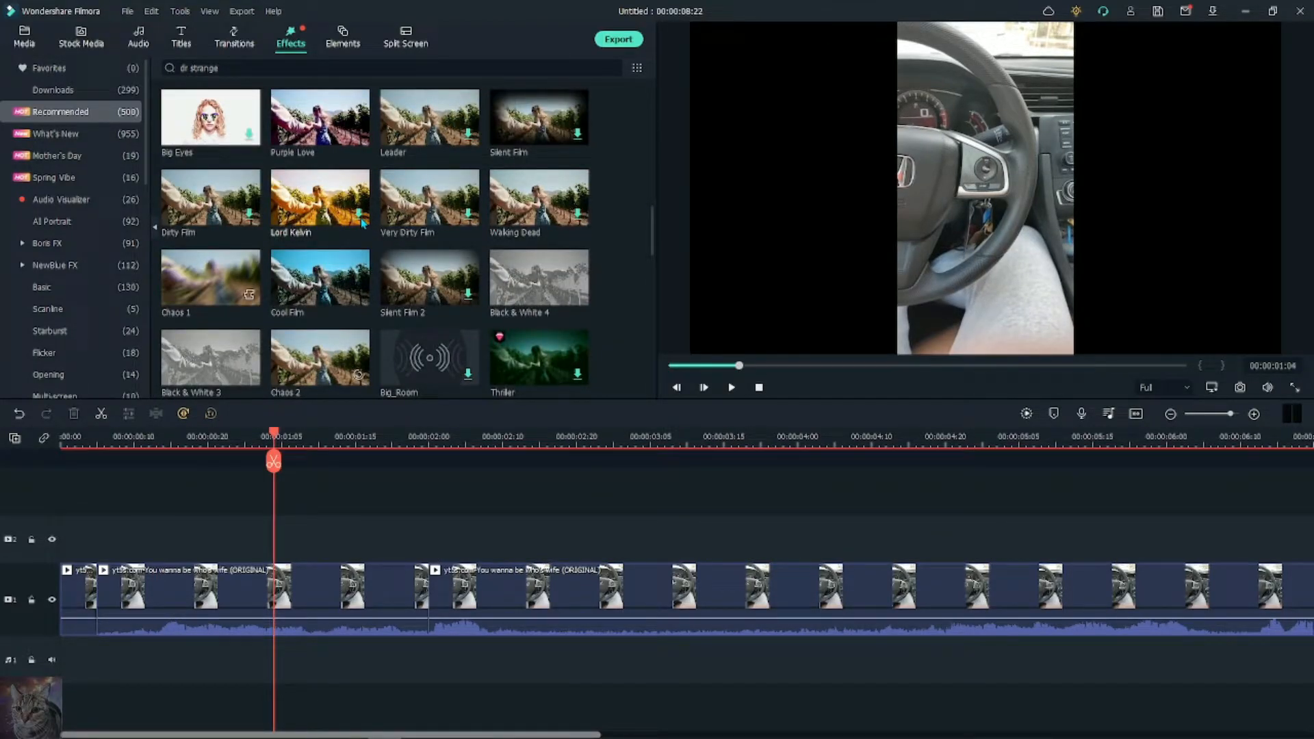
scroll(363, 222, up, 5)
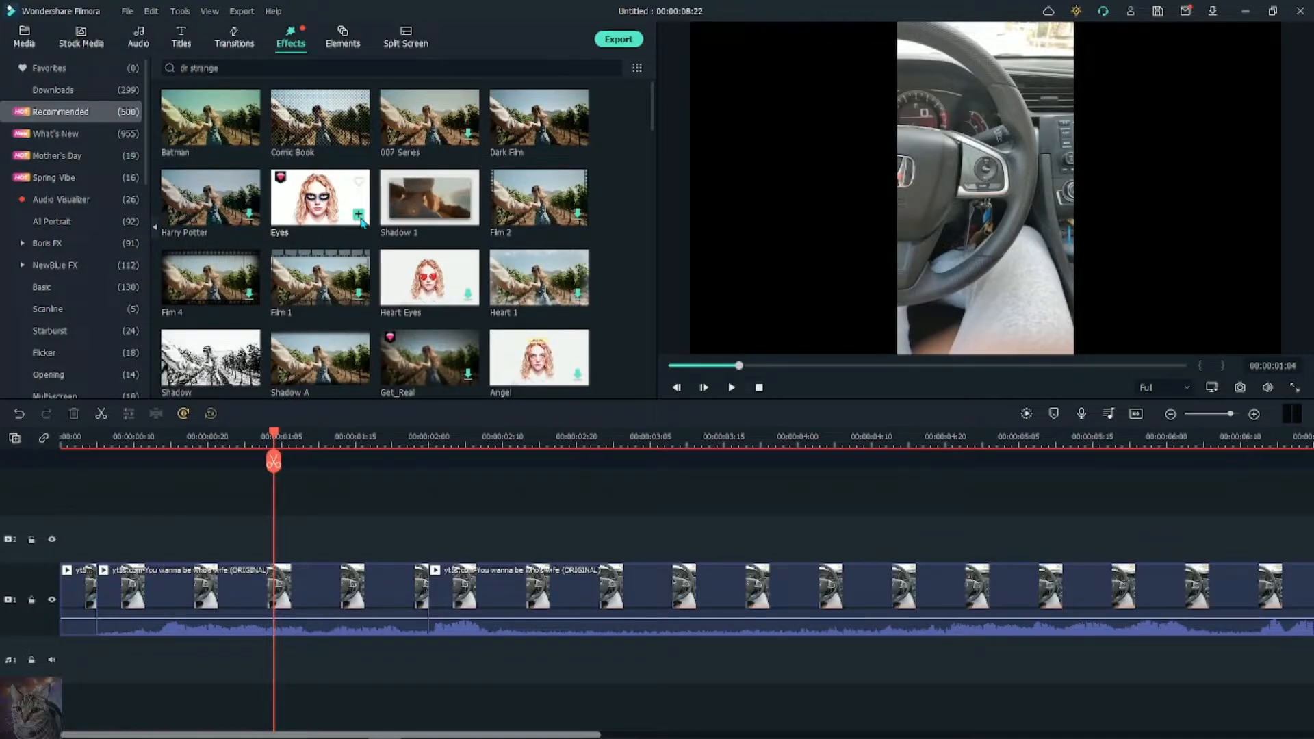
Step: Place the fiery ring element Superheroes Cinematic Pack Element 01 above the video from about 00:00:00:11 and preview it
click(343, 37)
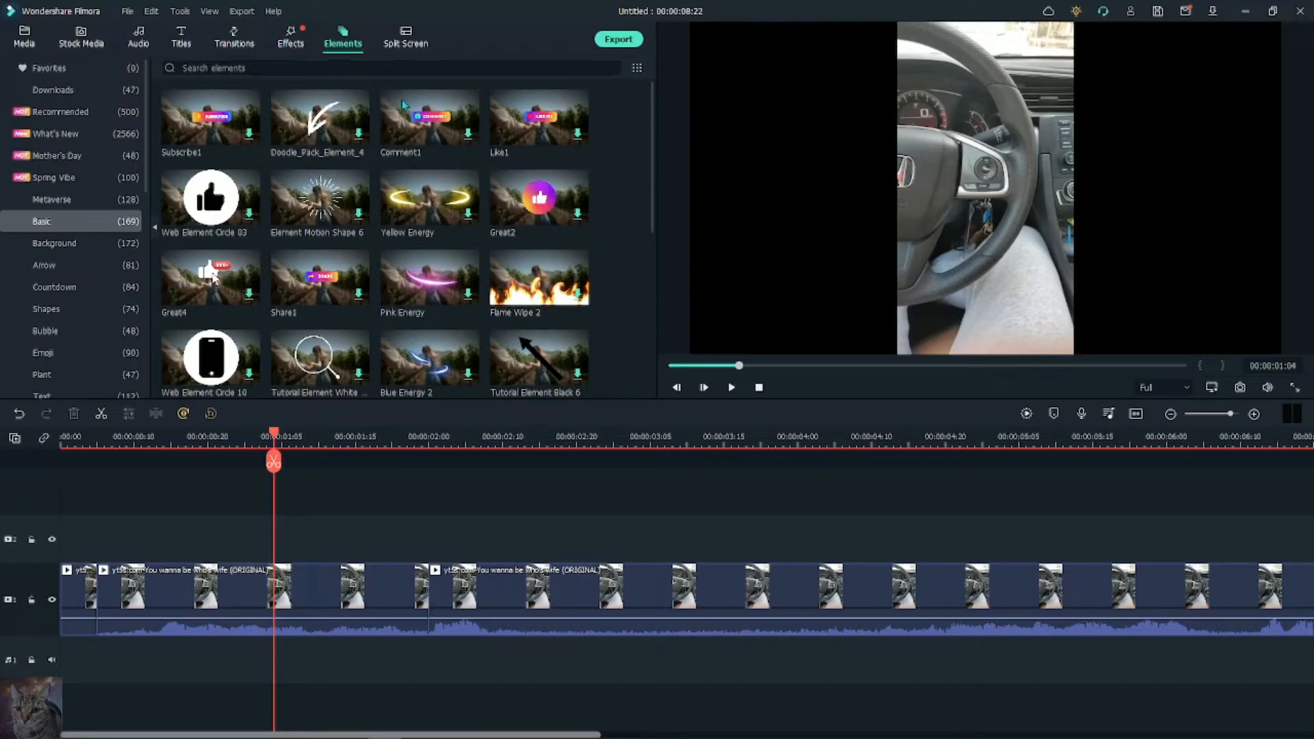
scroll(598, 229, down, 3)
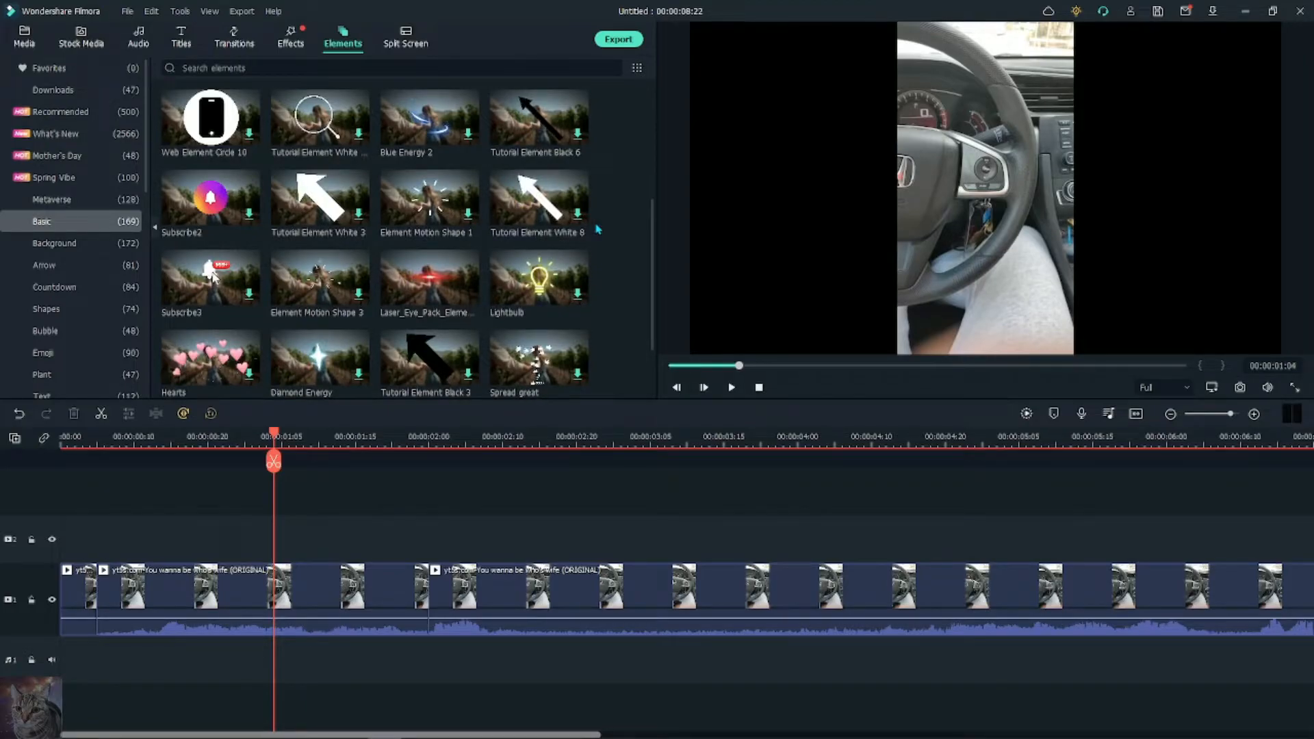
scroll(597, 229, up, 3)
click(283, 45)
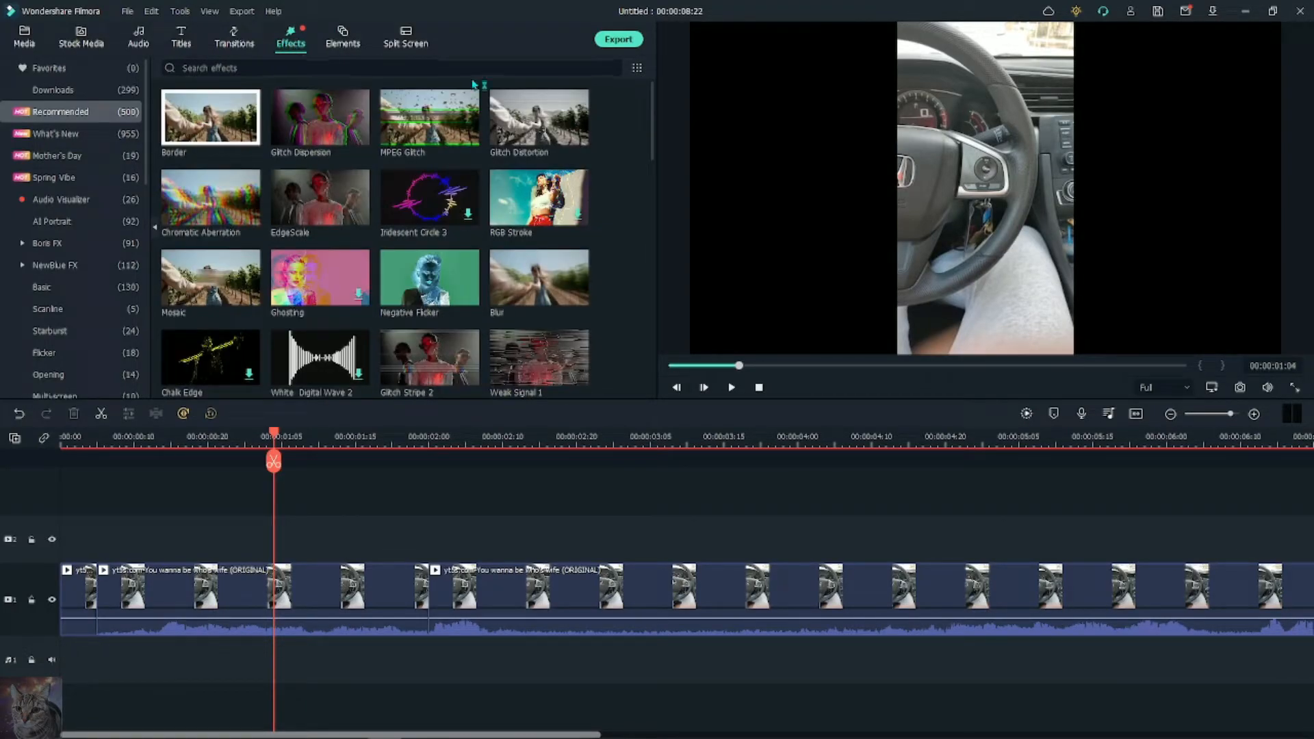
click(350, 39)
scroll(613, 202, down, 2)
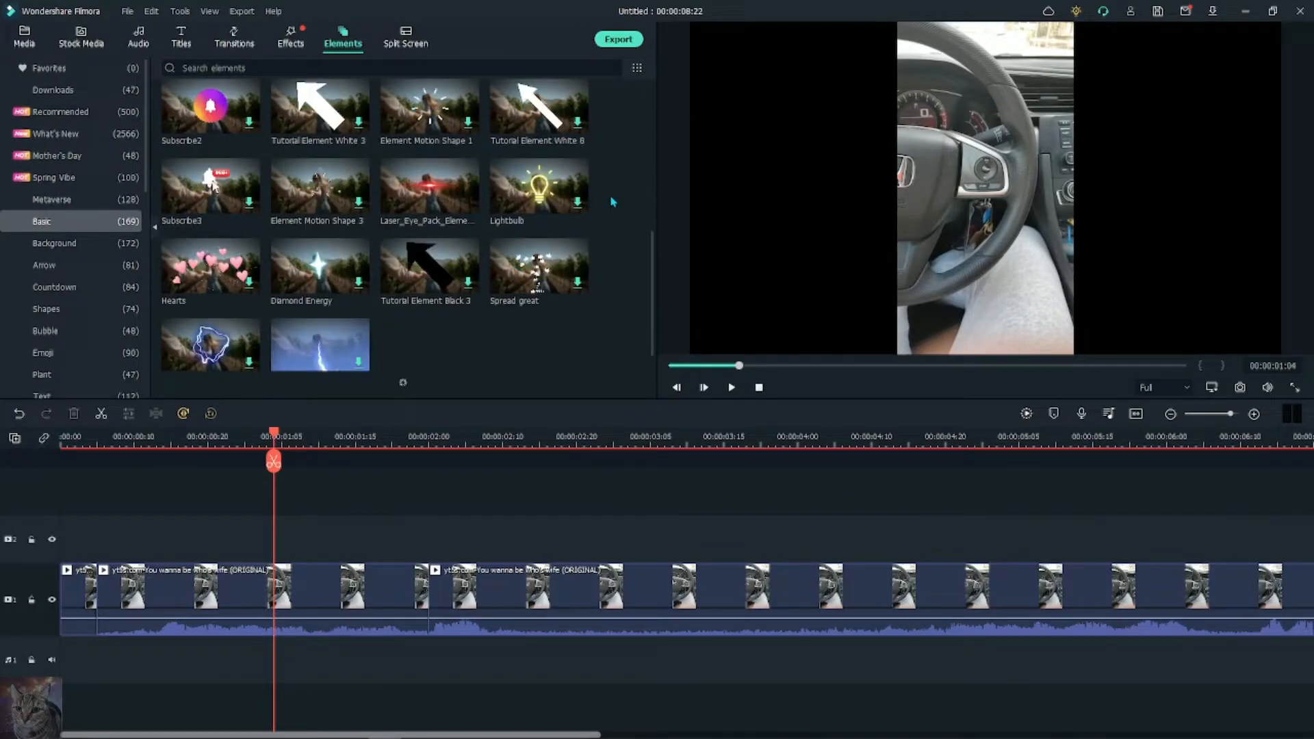
scroll(613, 202, down, 5)
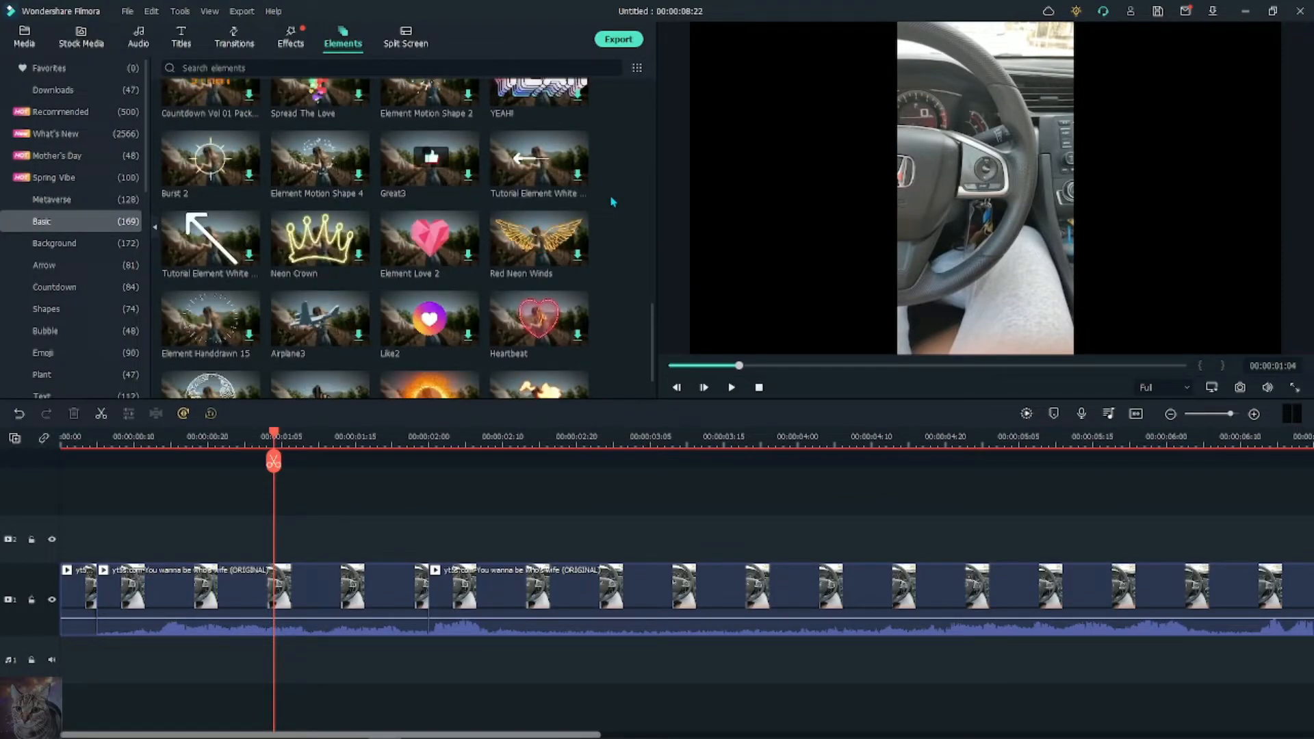
scroll(613, 202, down, 4)
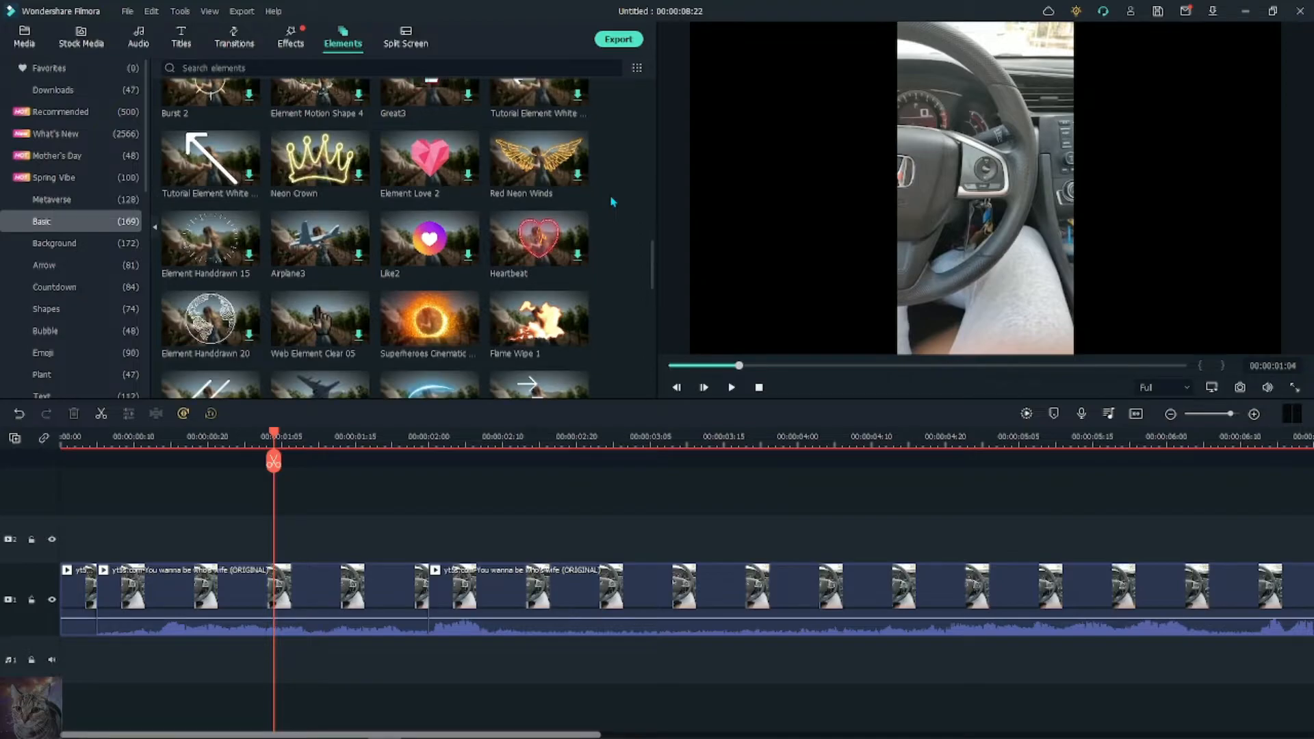
scroll(613, 202, up, 3)
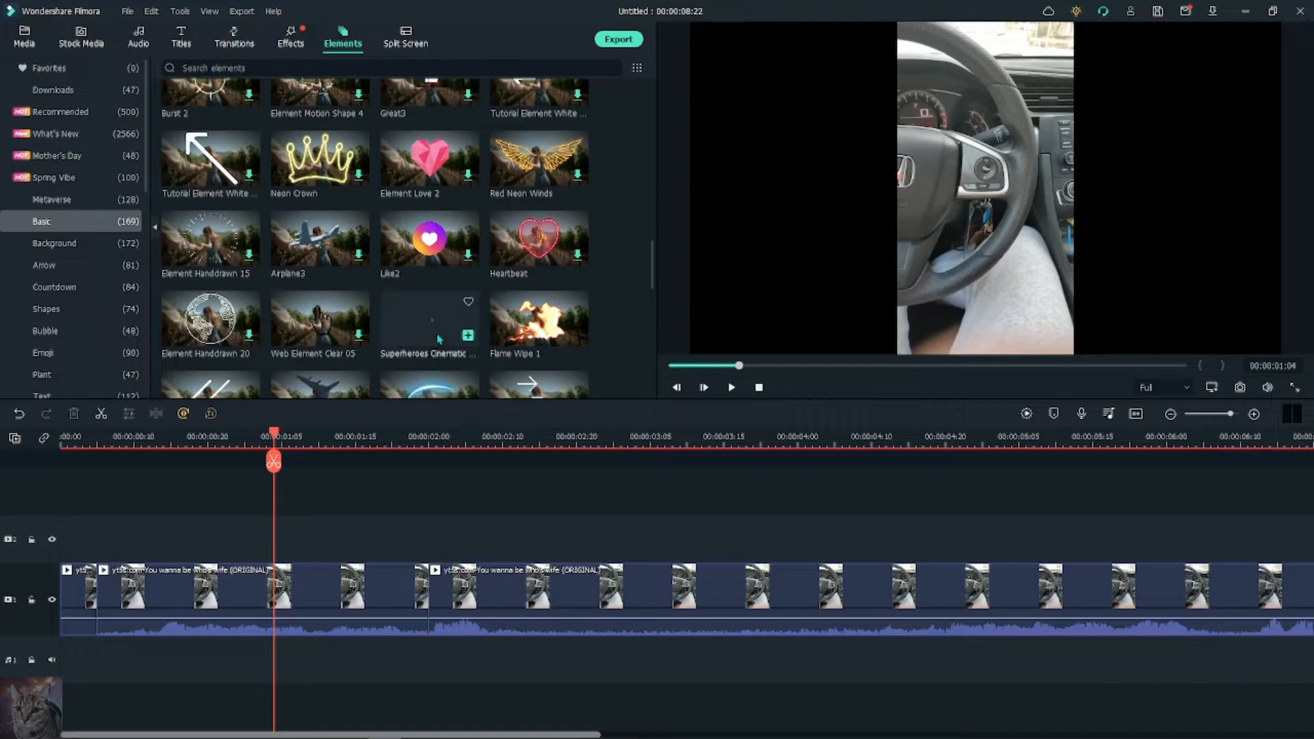
drag(429, 318, 142, 534)
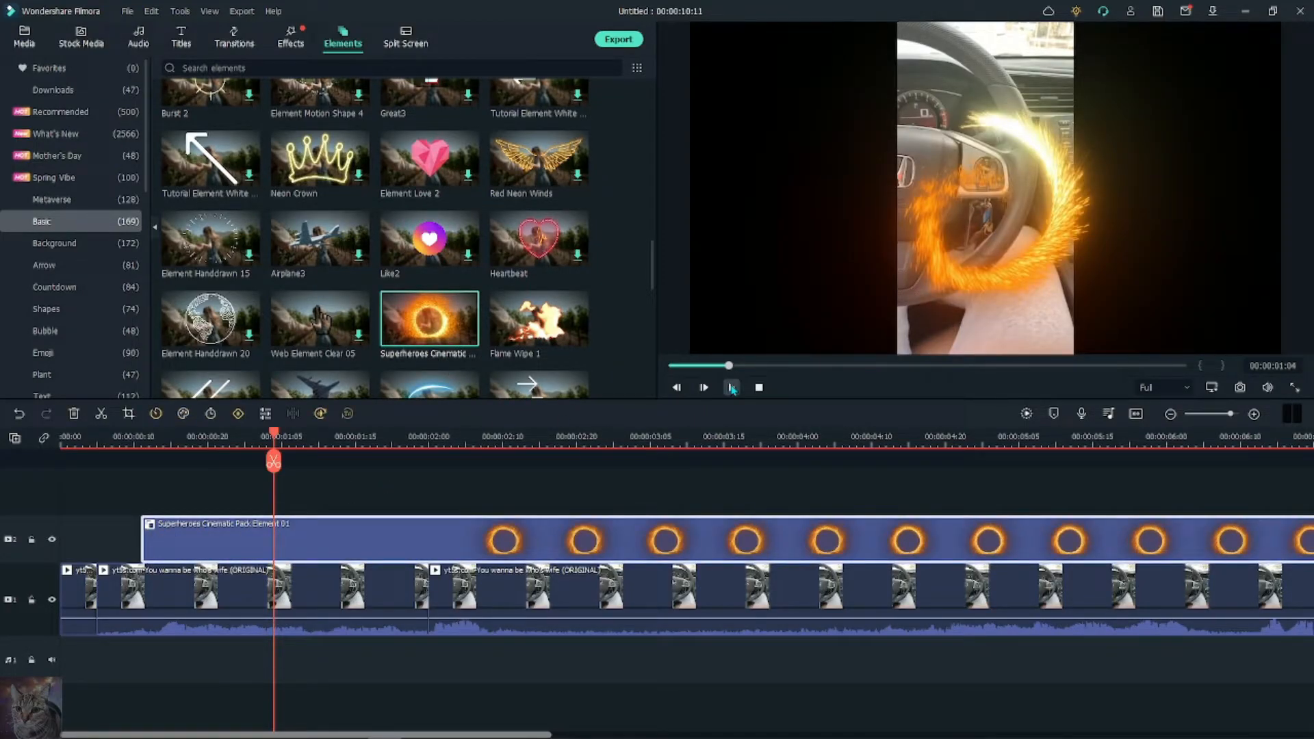
click(731, 387)
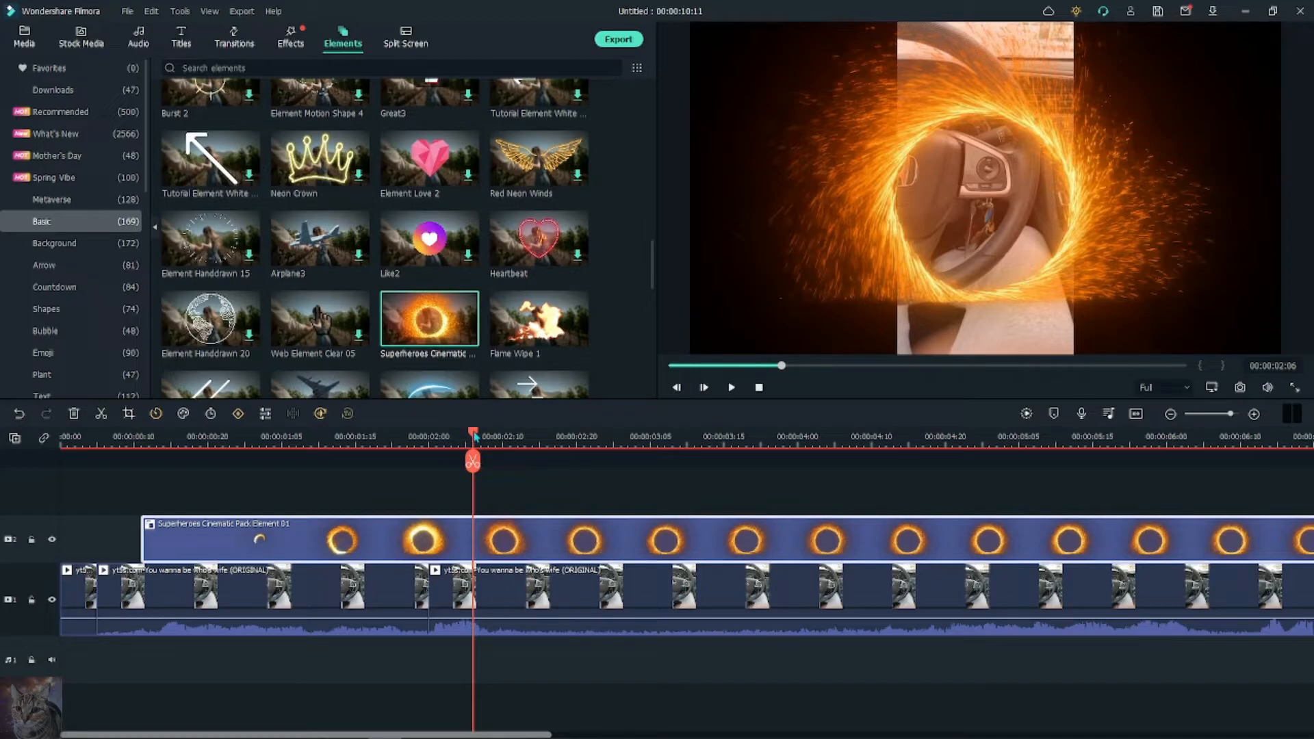
drag(472, 437, 111, 433)
Step: Add Title 29 on a new track above the fiery ring element, starting at about 00:00:01:09, and show it at 00:00:02:02
click(182, 37)
drag(320, 117, 326, 479)
click(443, 436)
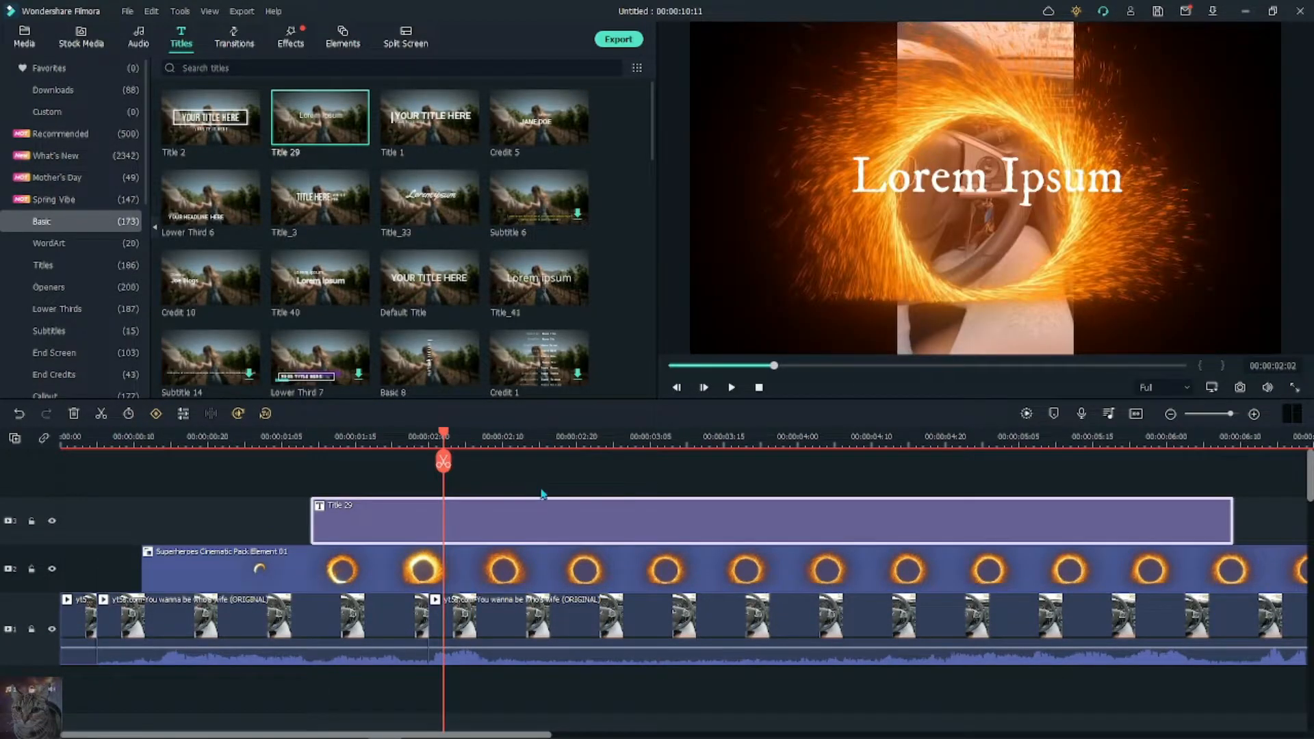
Step: Change the title's text to "Thanks for watching", set its font size to 28 and accept the changes
double_click(555, 505)
click(456, 152)
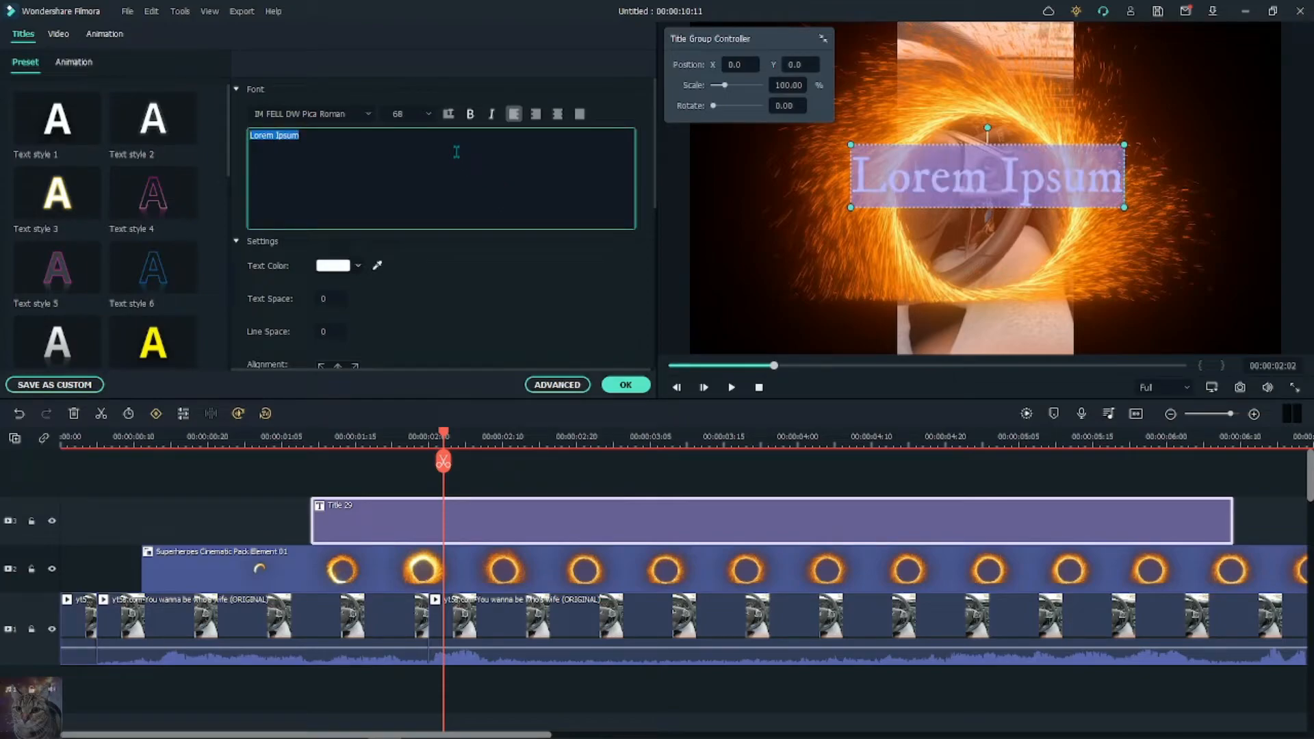
text(Thanks for watchi)
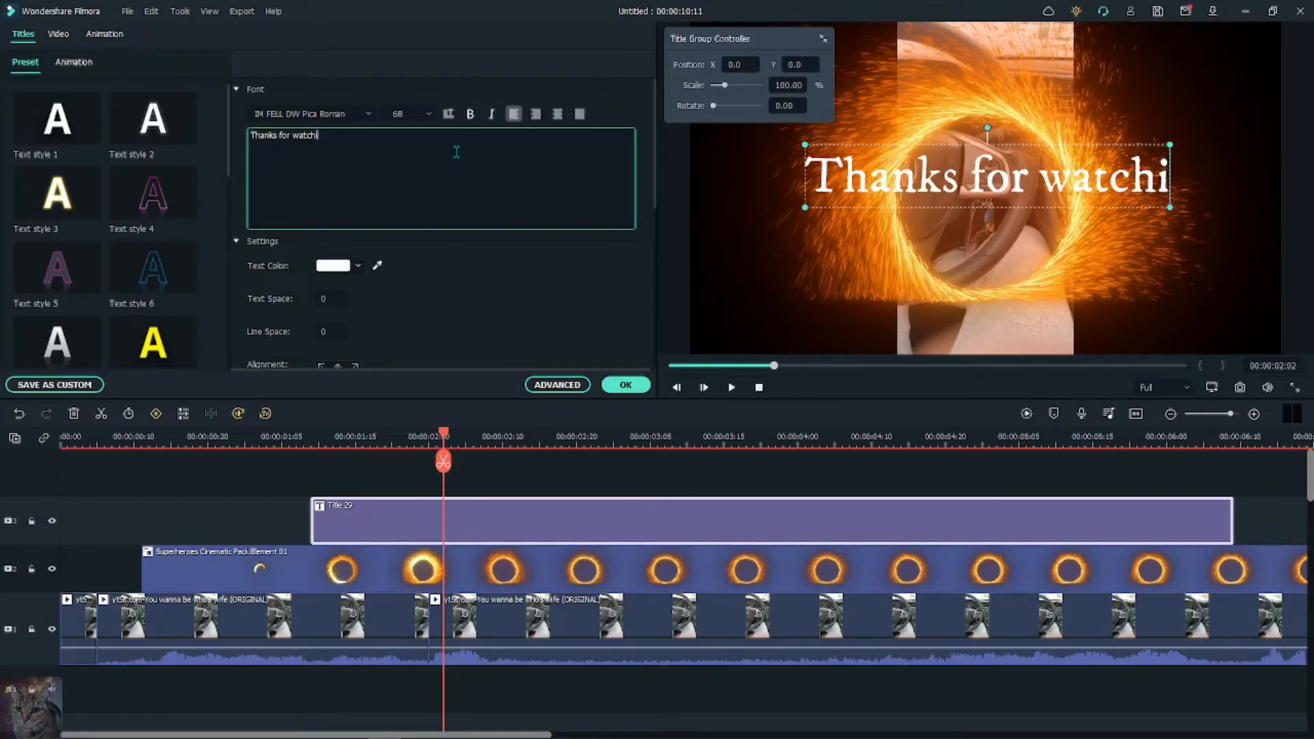
text(ng)
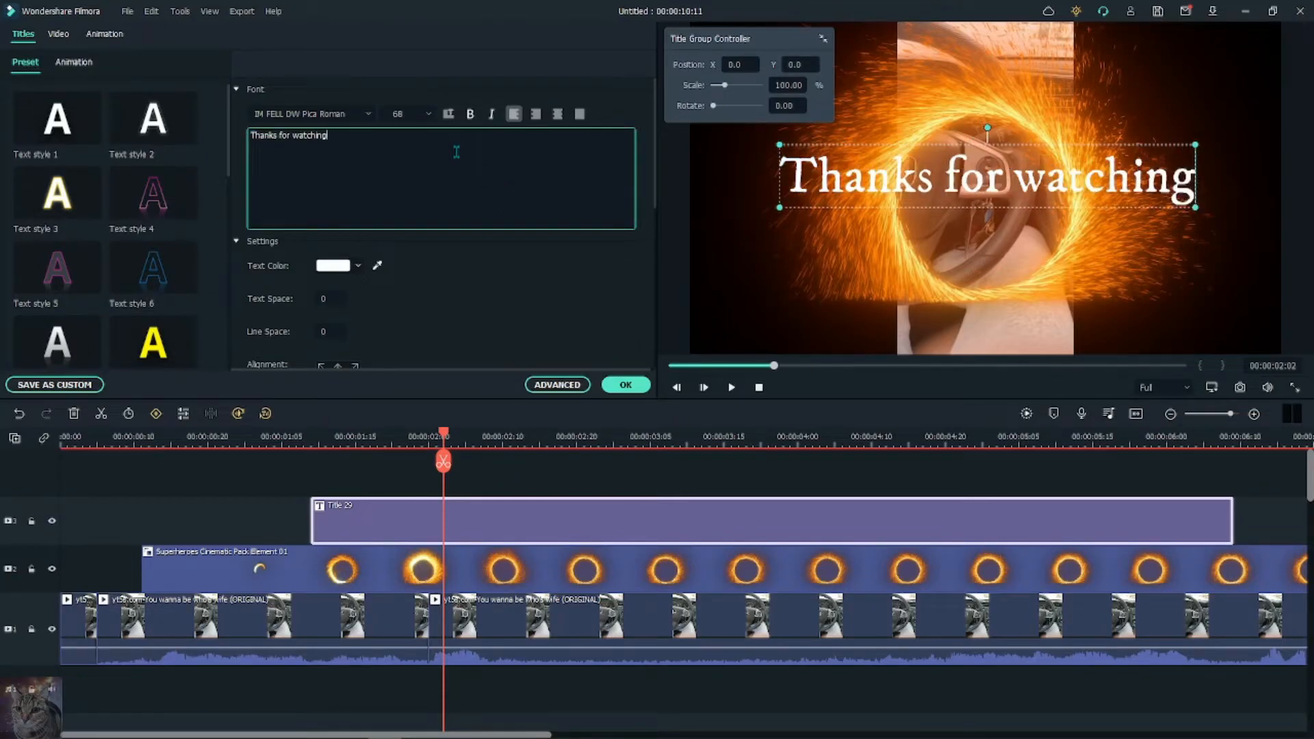
click(428, 114)
click(392, 163)
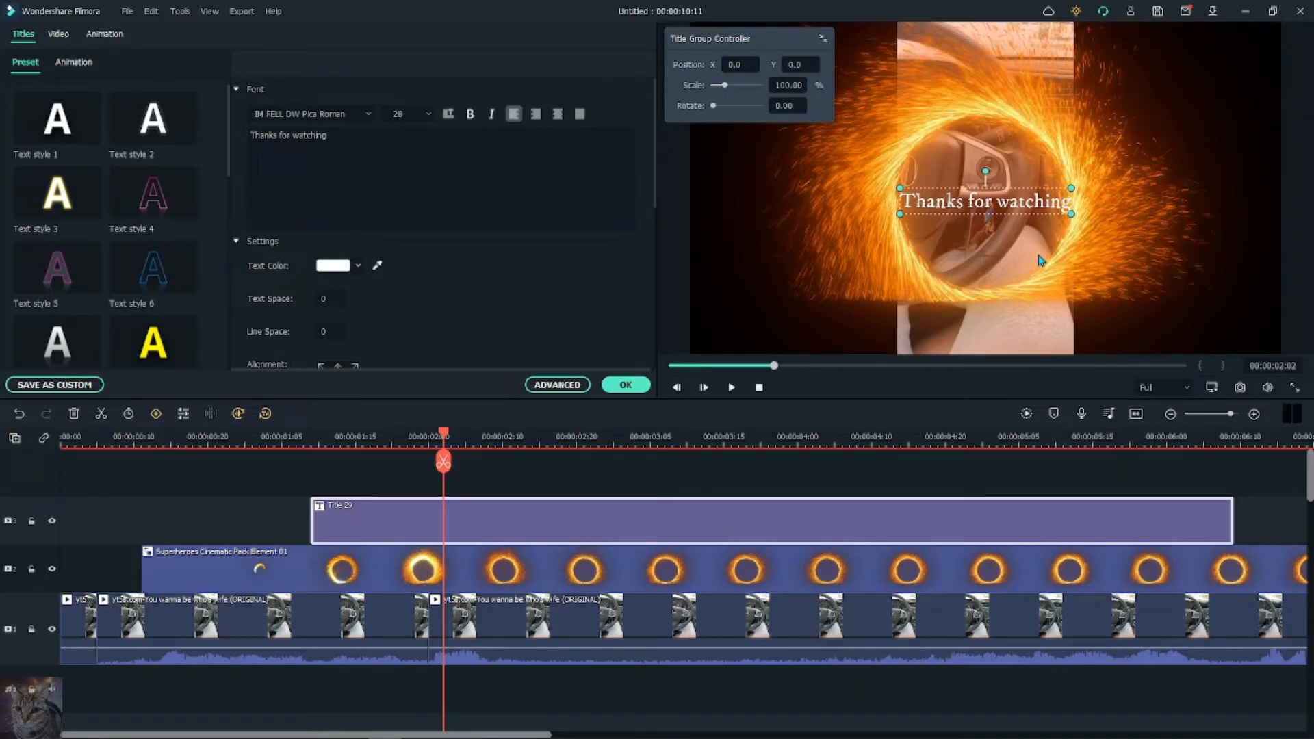
click(612, 383)
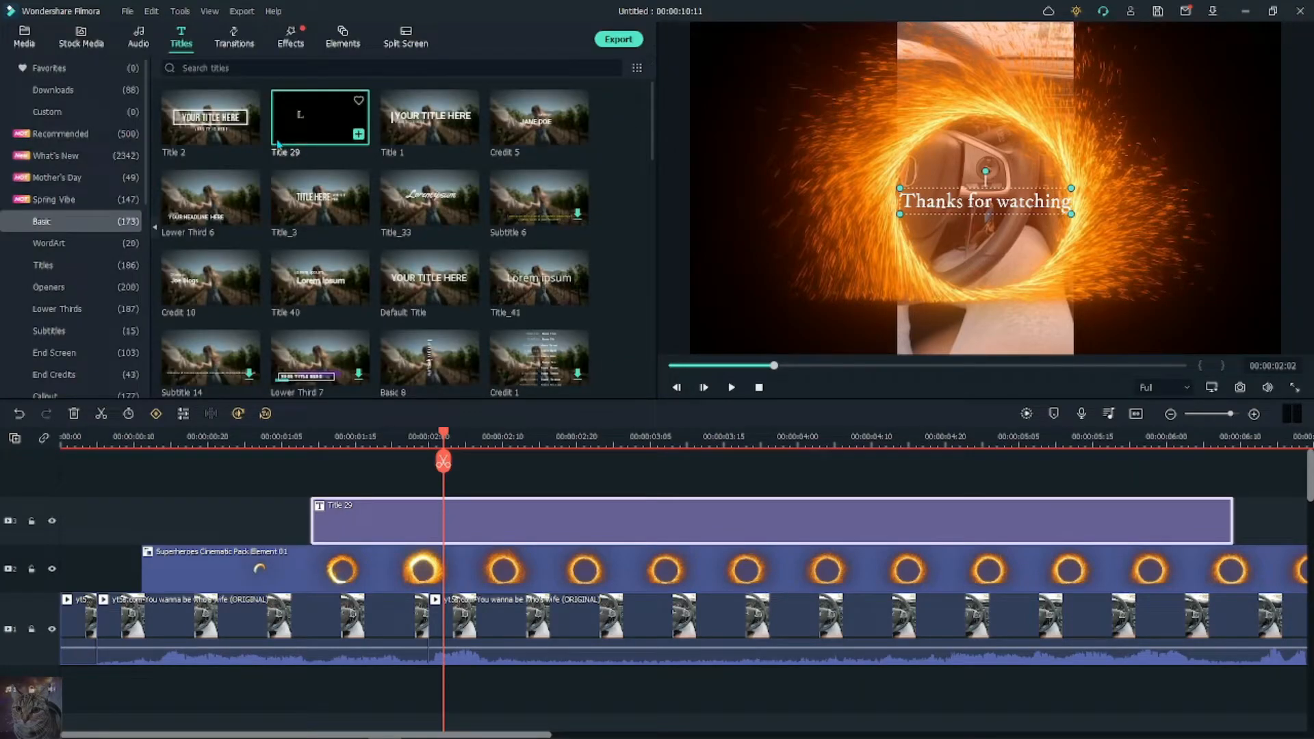
Step: Play the timeline from about 00:00:00:09 to preview the title appearing inside the fiery ring
click(157, 438)
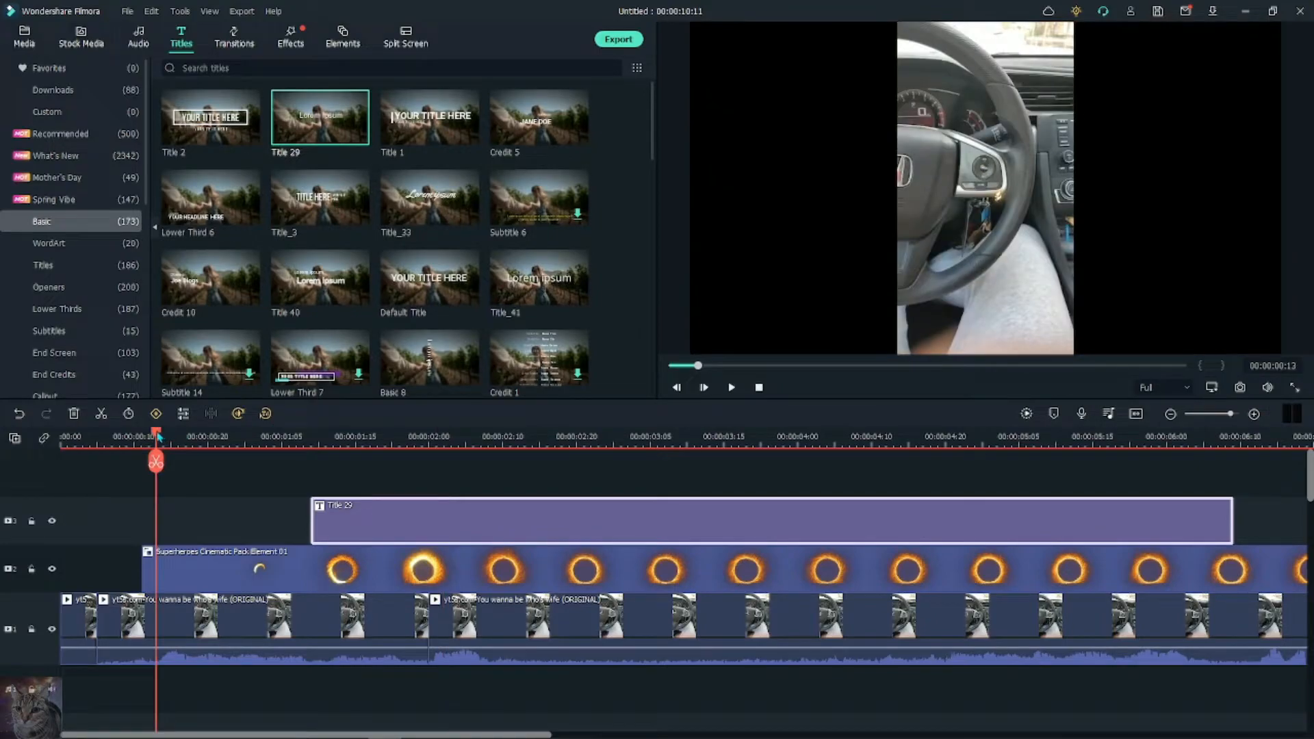
drag(157, 437, 128, 434)
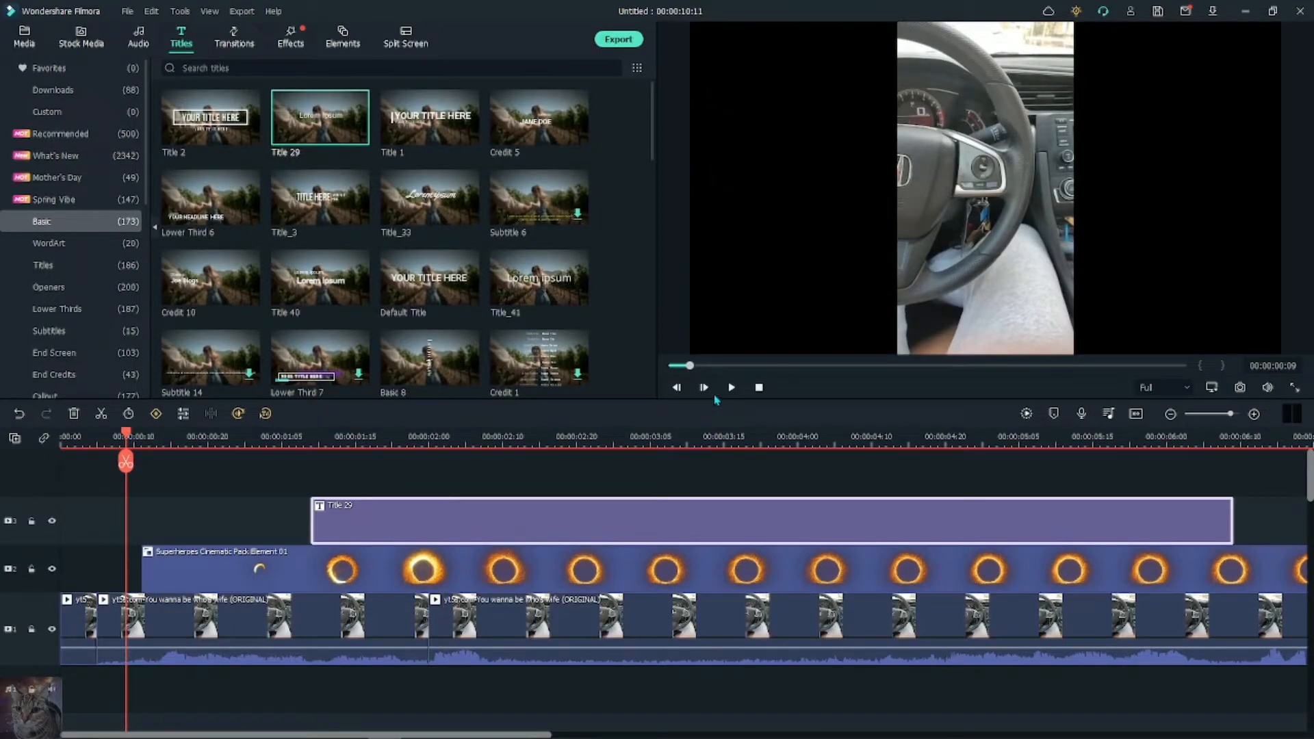
click(731, 387)
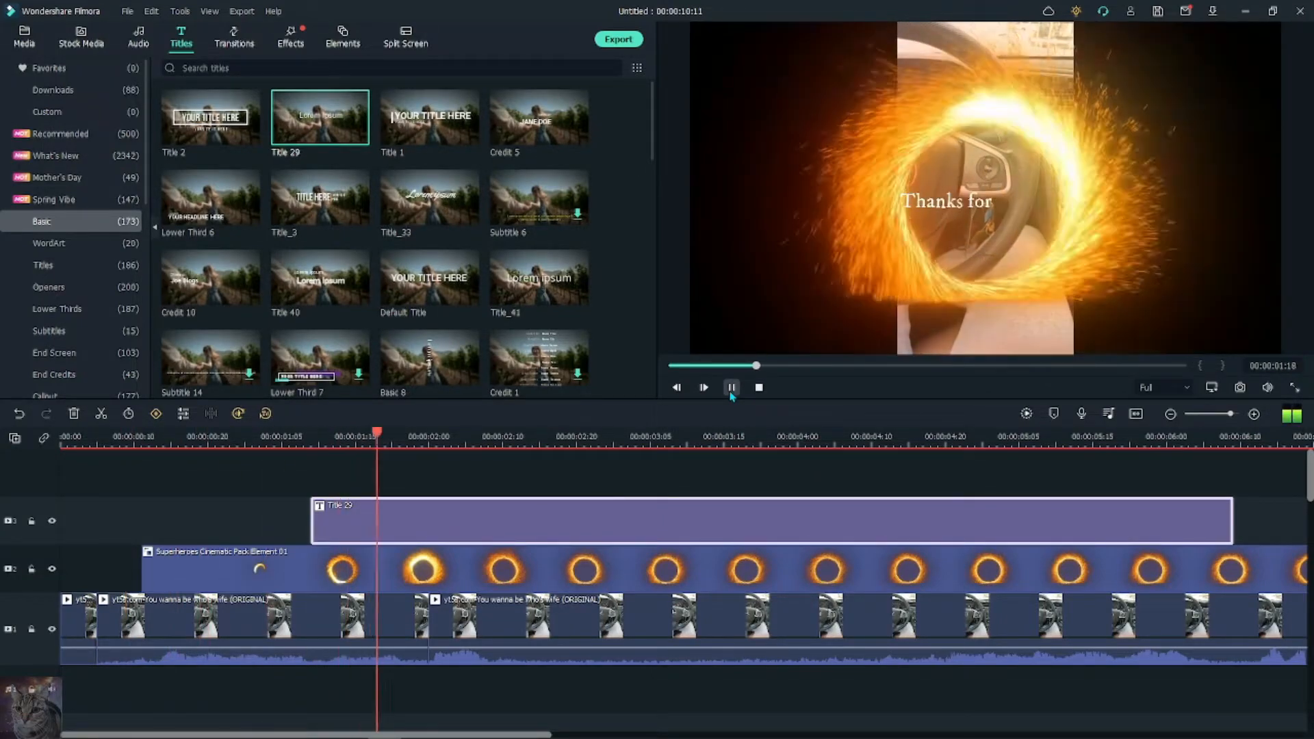
click(732, 388)
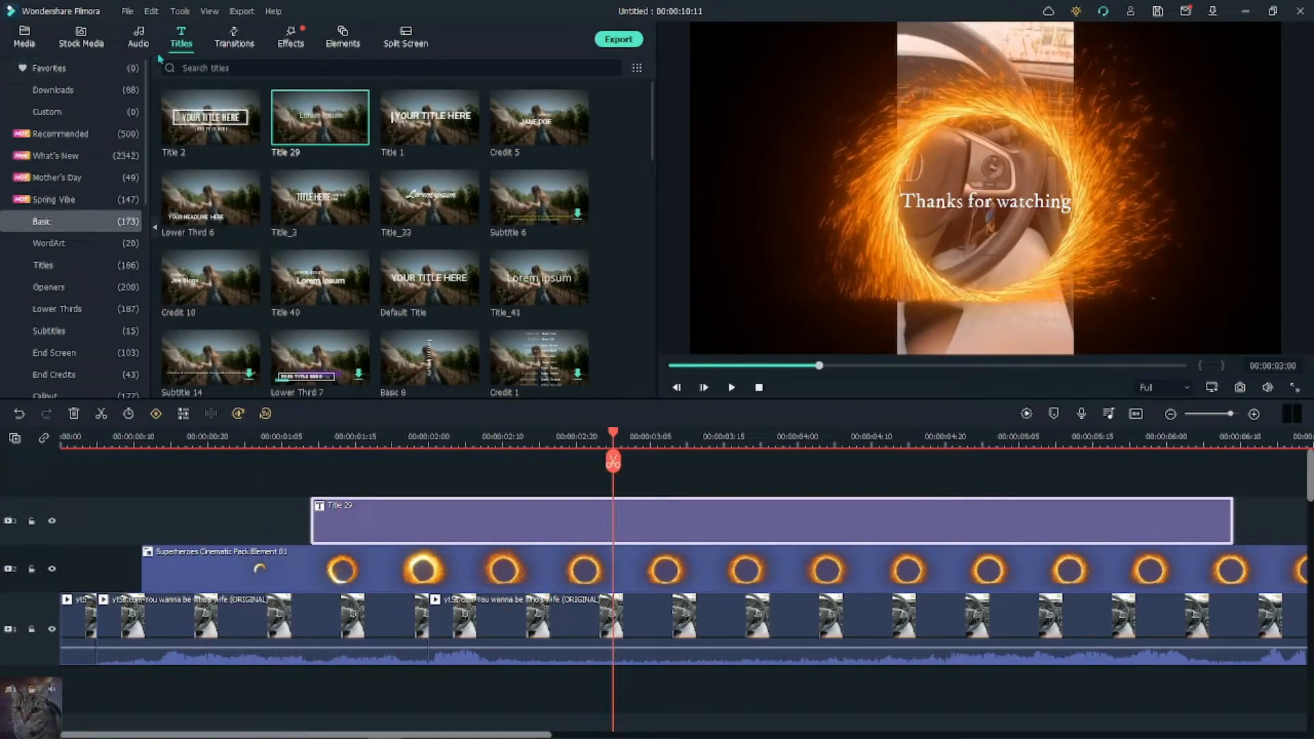
Step: Apply the Fade transition to the start of the "Thanks for watching" title and play the result
click(234, 37)
drag(248, 127, 676, 407)
click(730, 388)
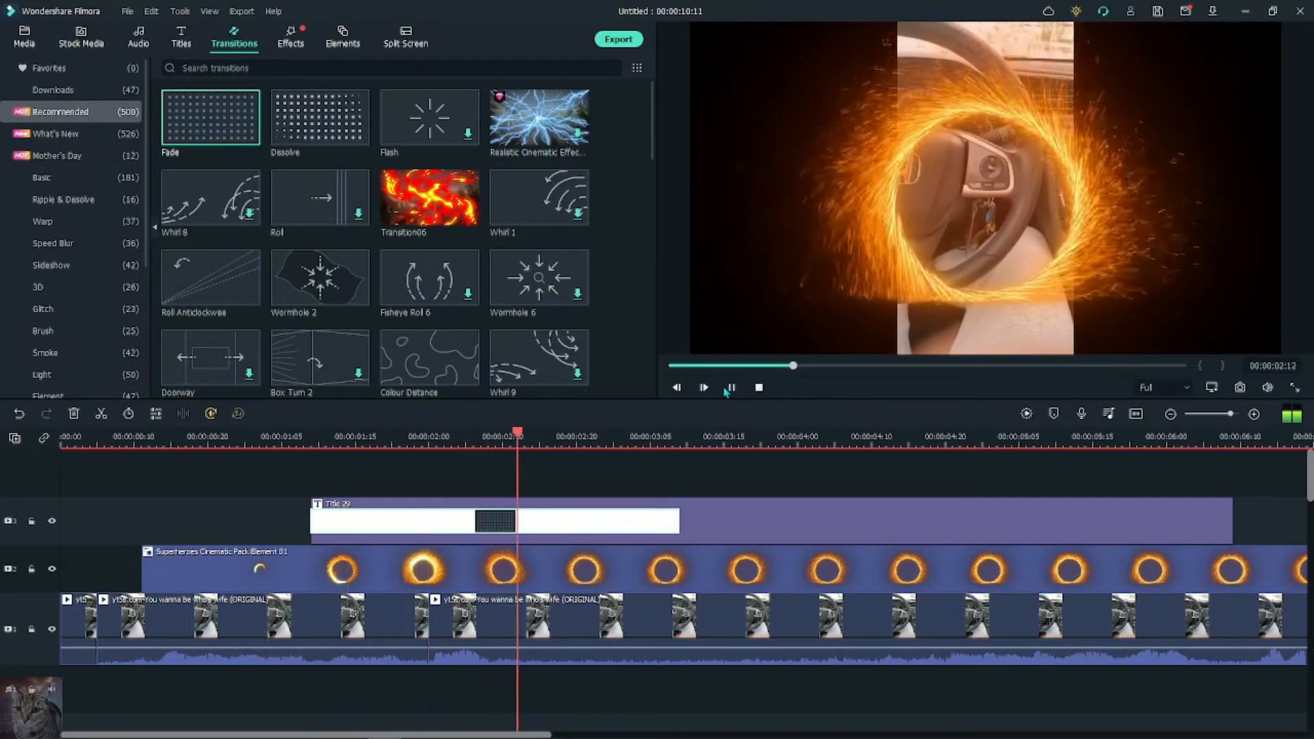
click(730, 388)
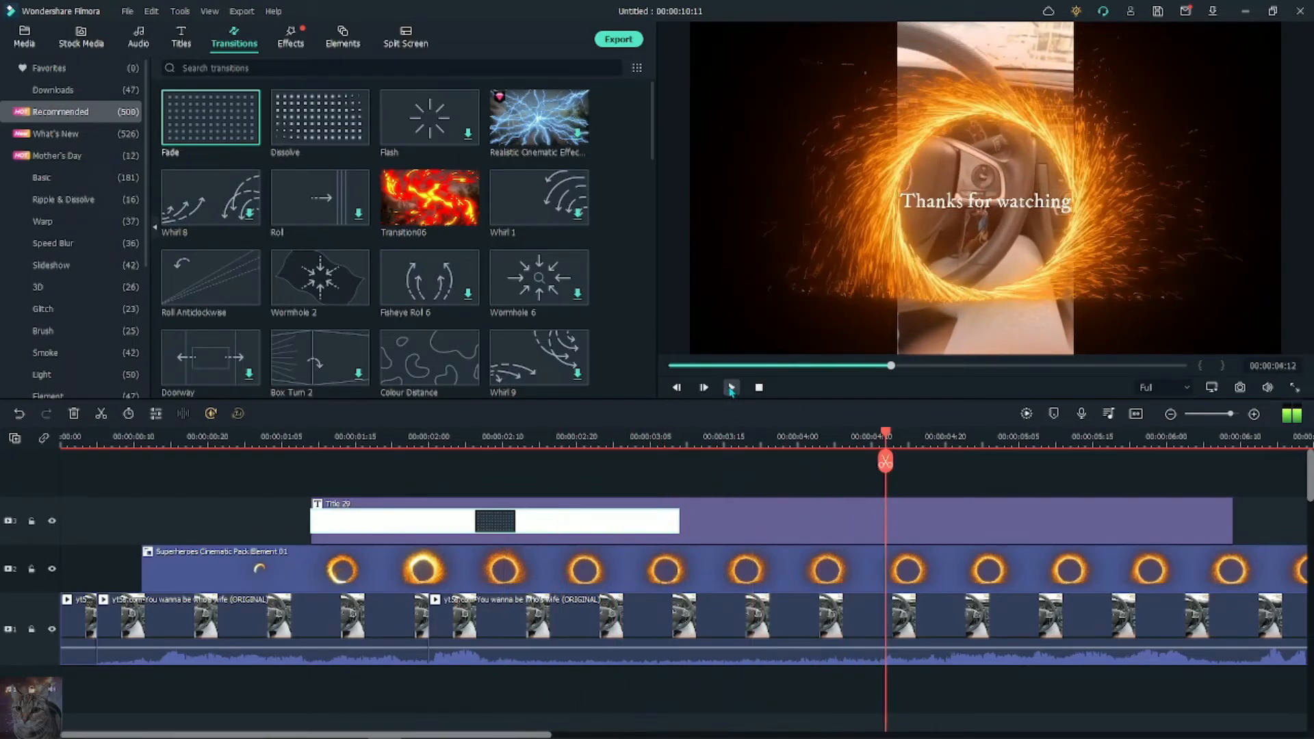
Step: Browse the Basic elements collection, comparing it with the effects, and move the playhead to 00:00:03:15
click(344, 39)
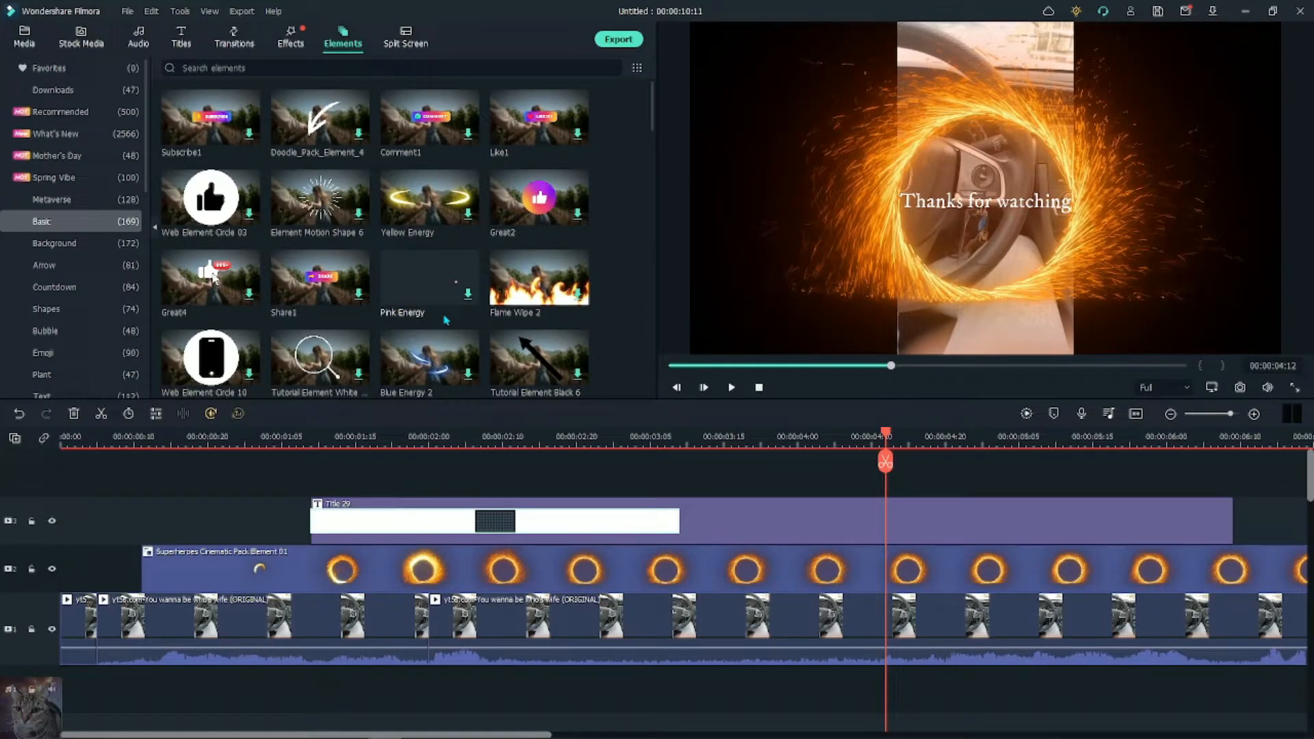
scroll(446, 319, down, 15)
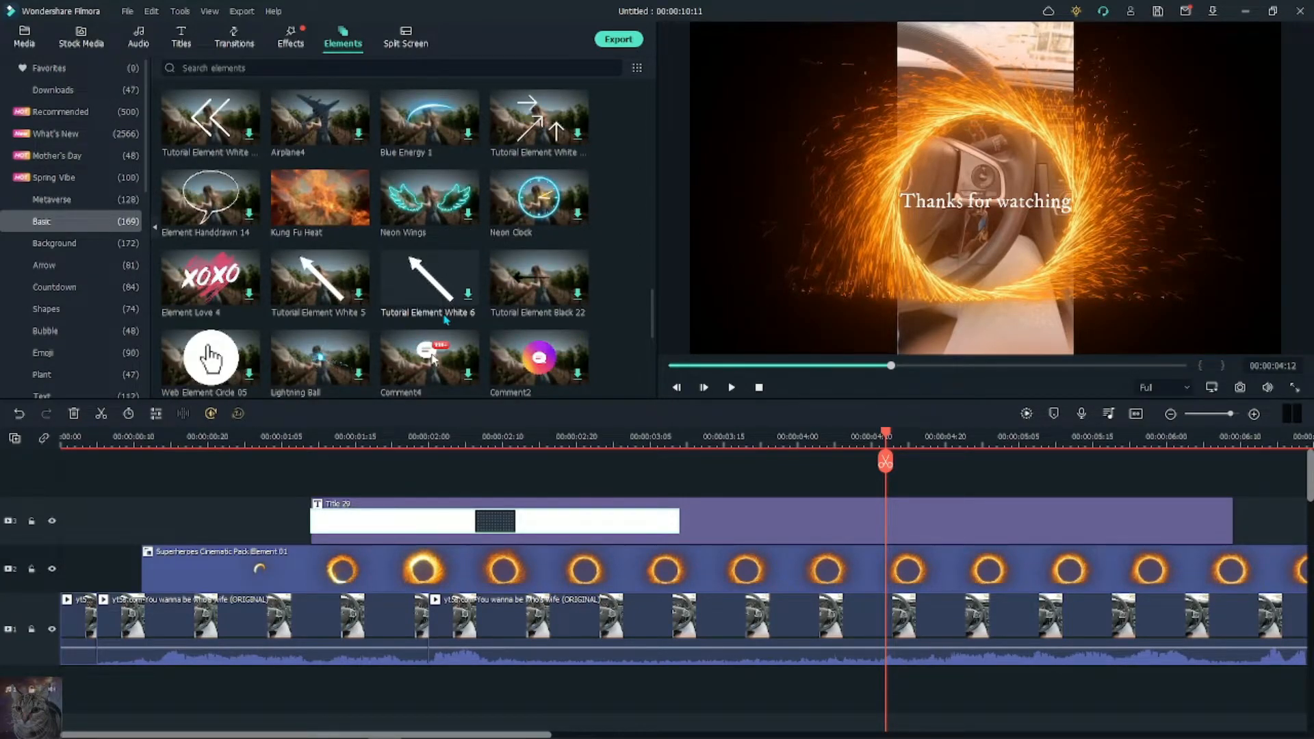
scroll(445, 320, down, 5)
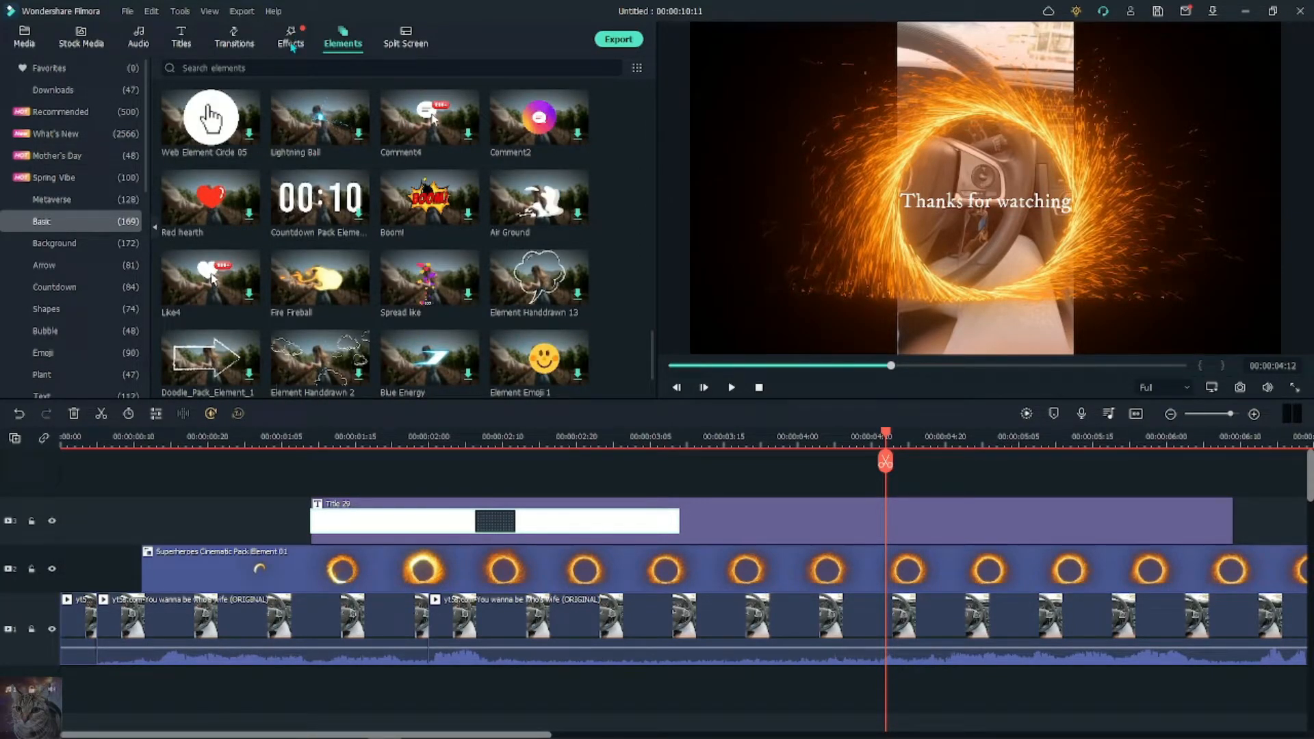
click(293, 45)
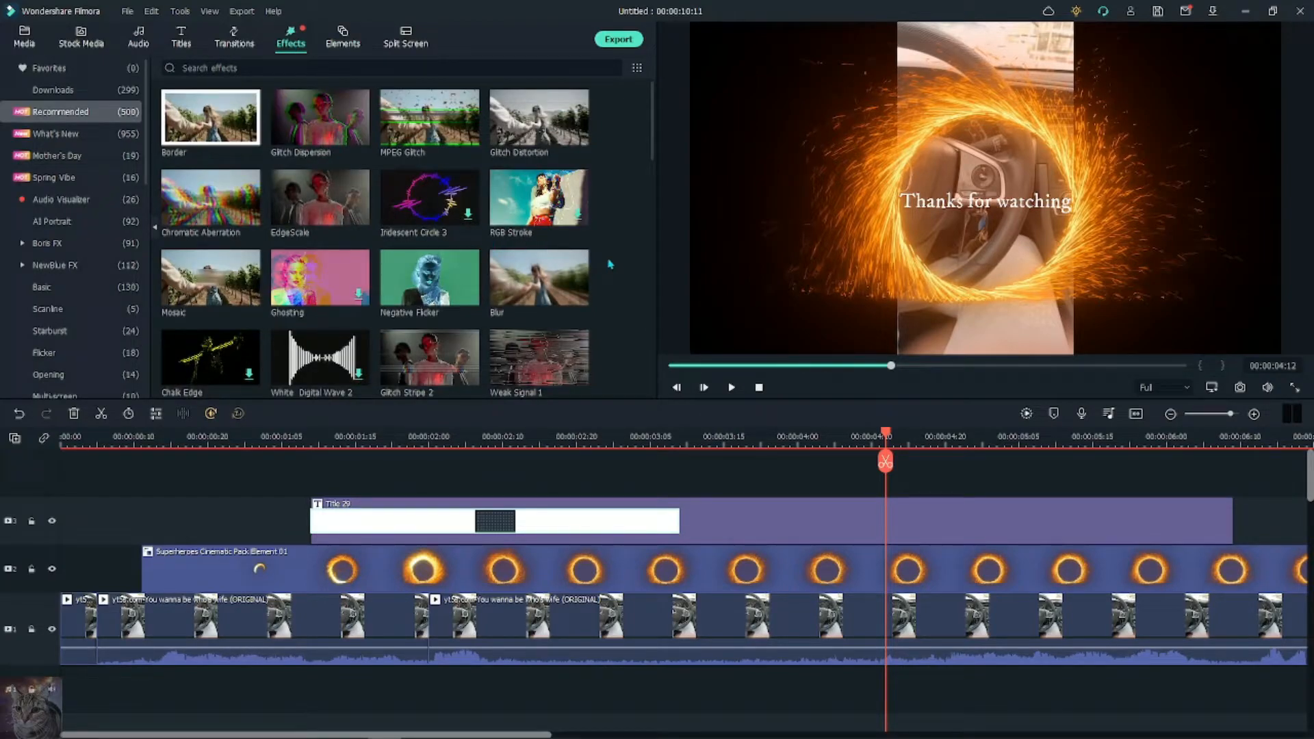
click(343, 38)
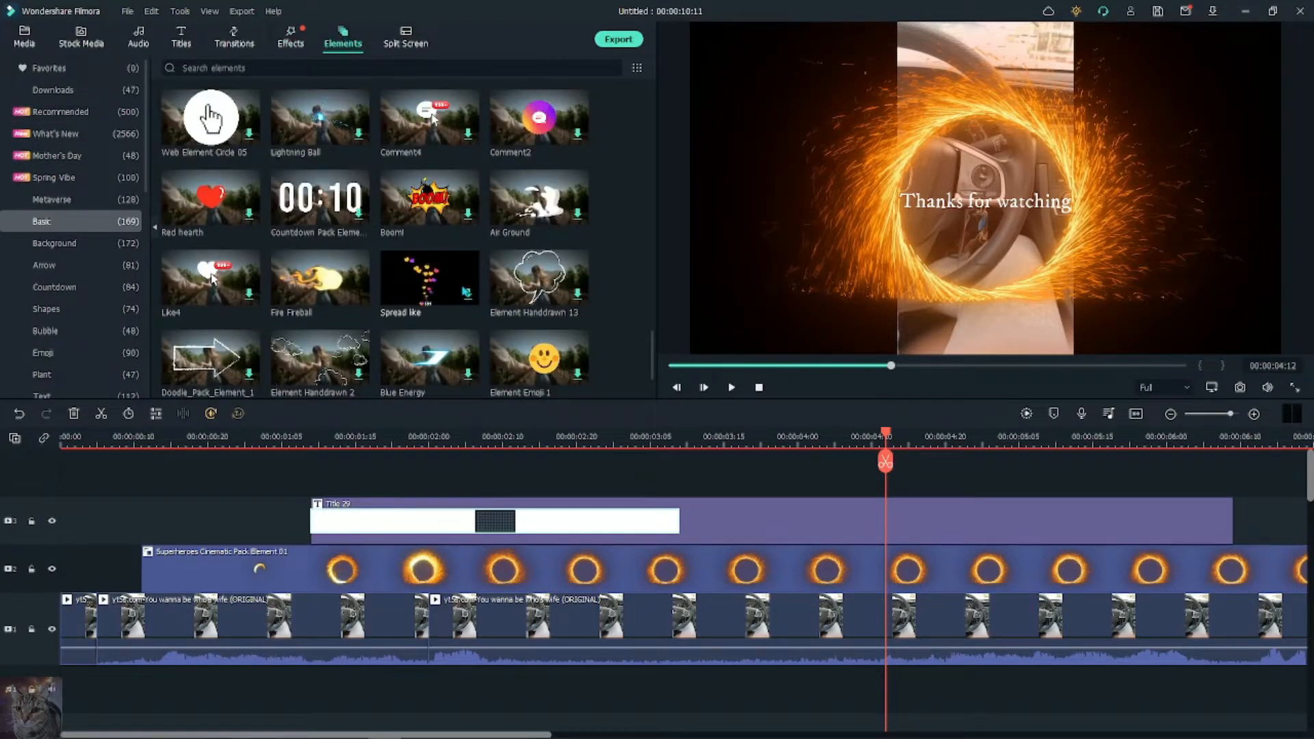
scroll(467, 294, down, 3)
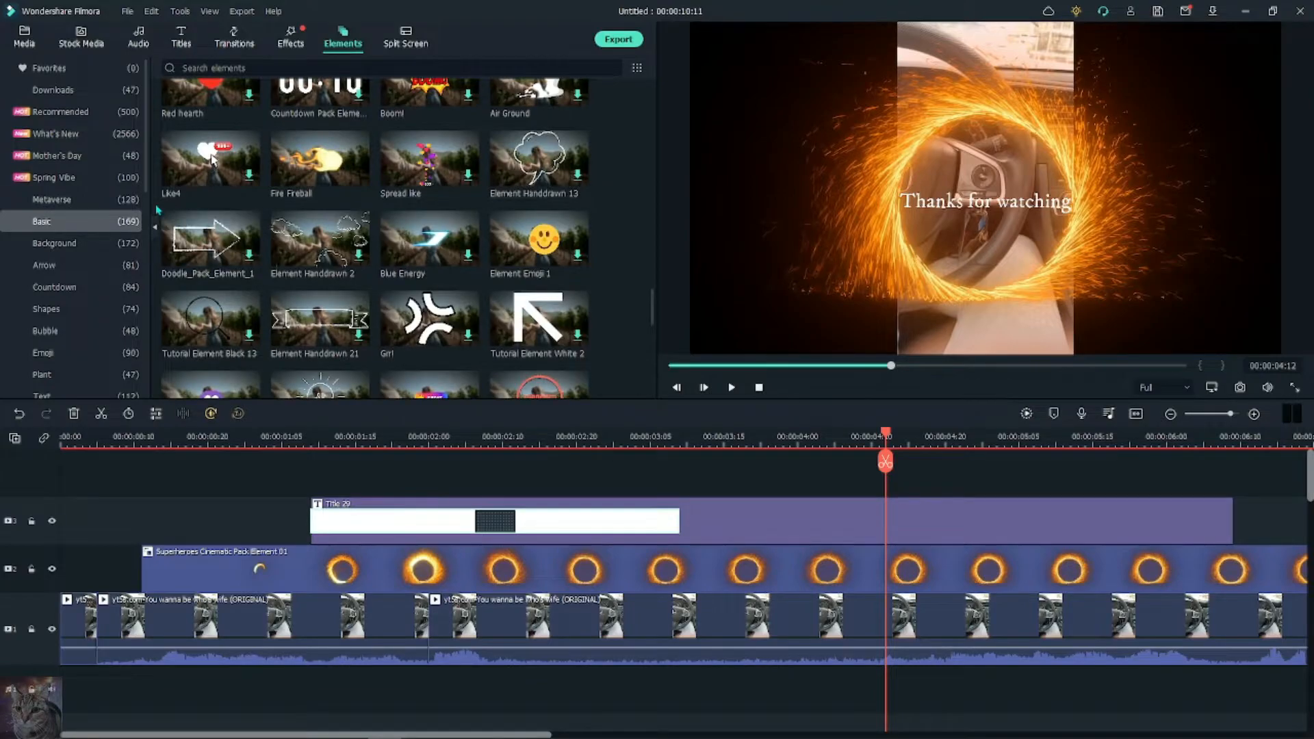
scroll(410, 239, down, 5)
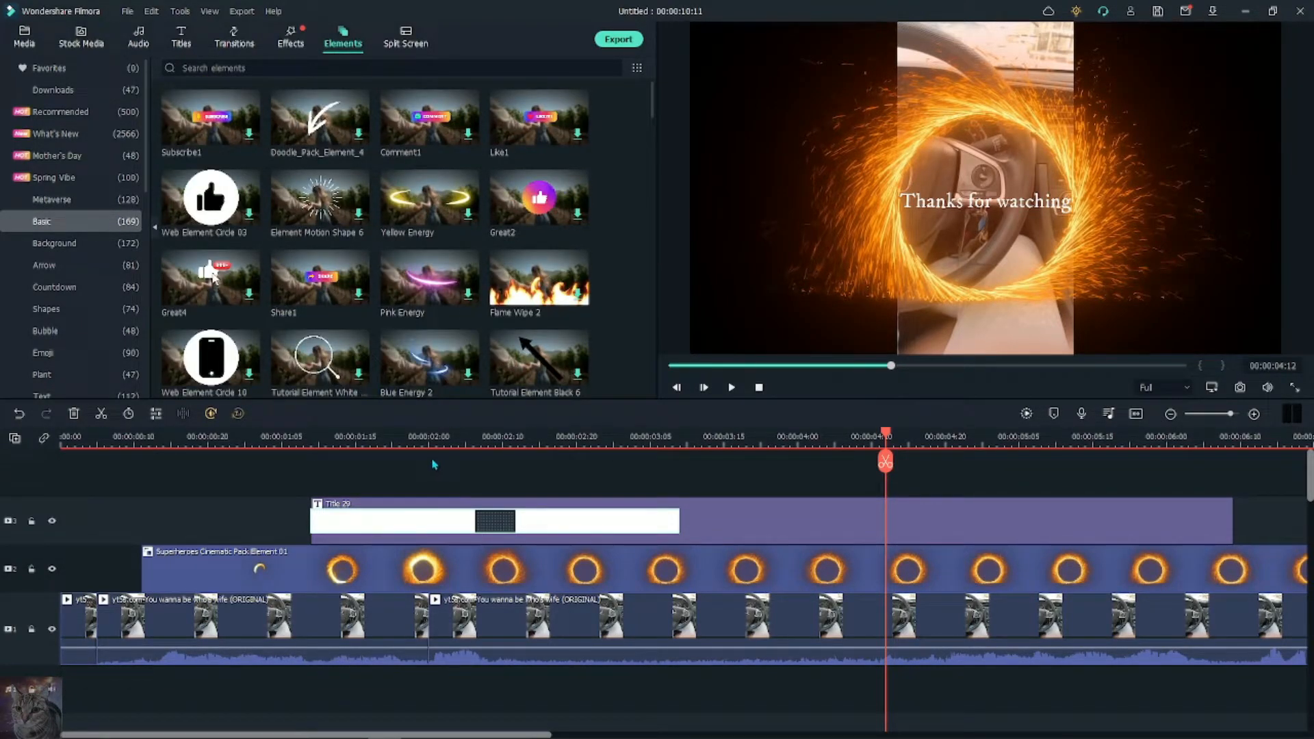
scroll(373, 298, down, 10)
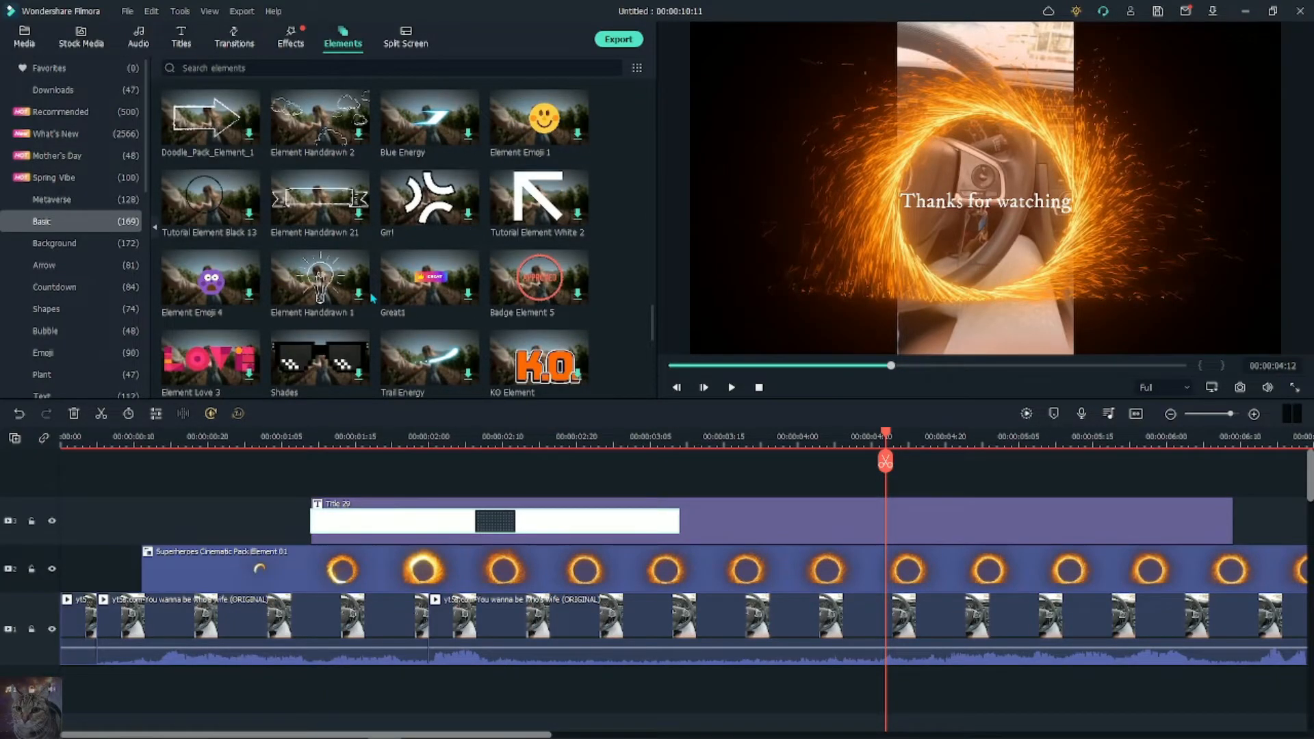
scroll(373, 298, up, 5)
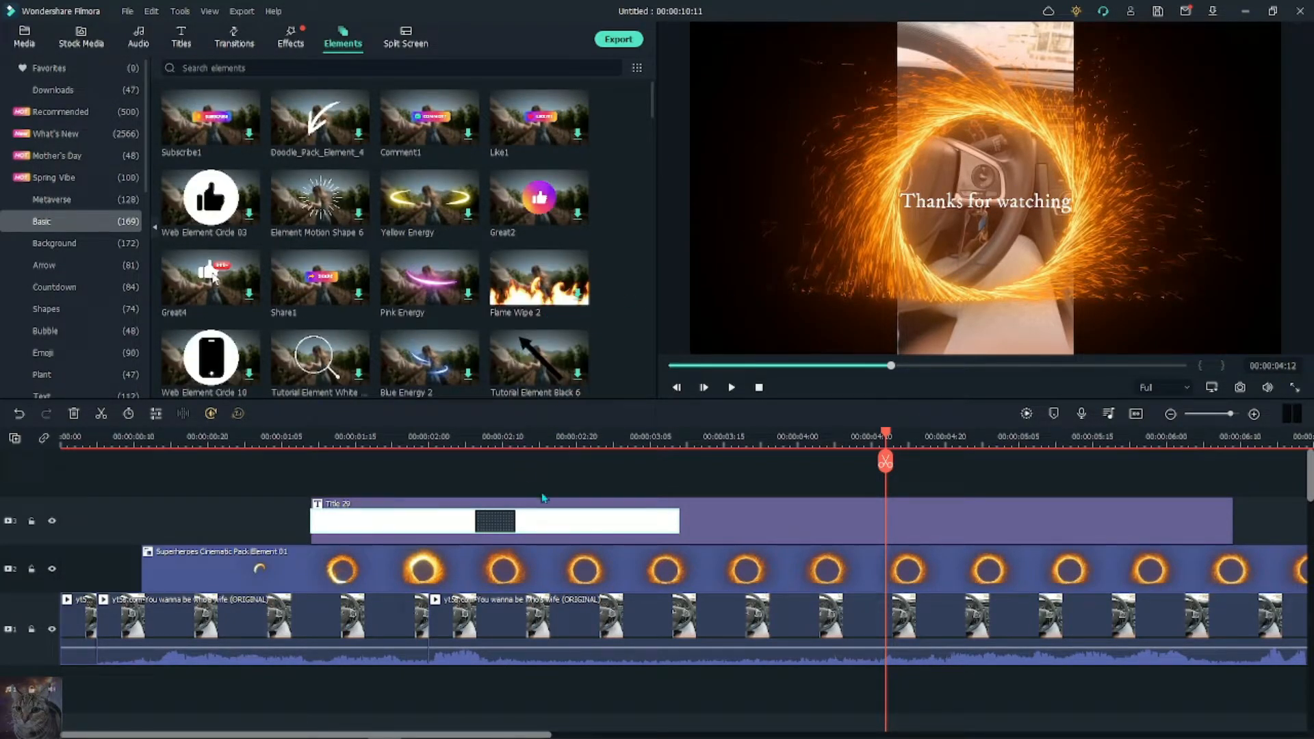
drag(885, 438, 723, 445)
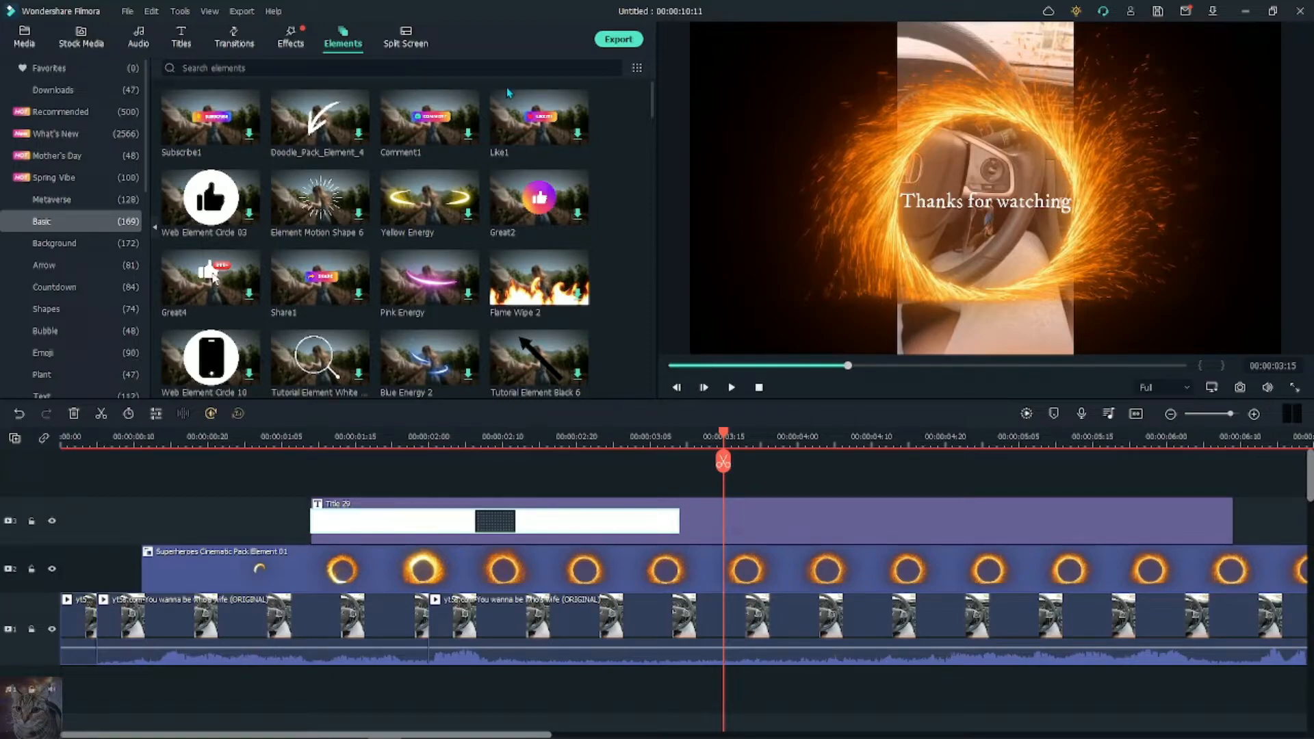
mouse_move(514, 104)
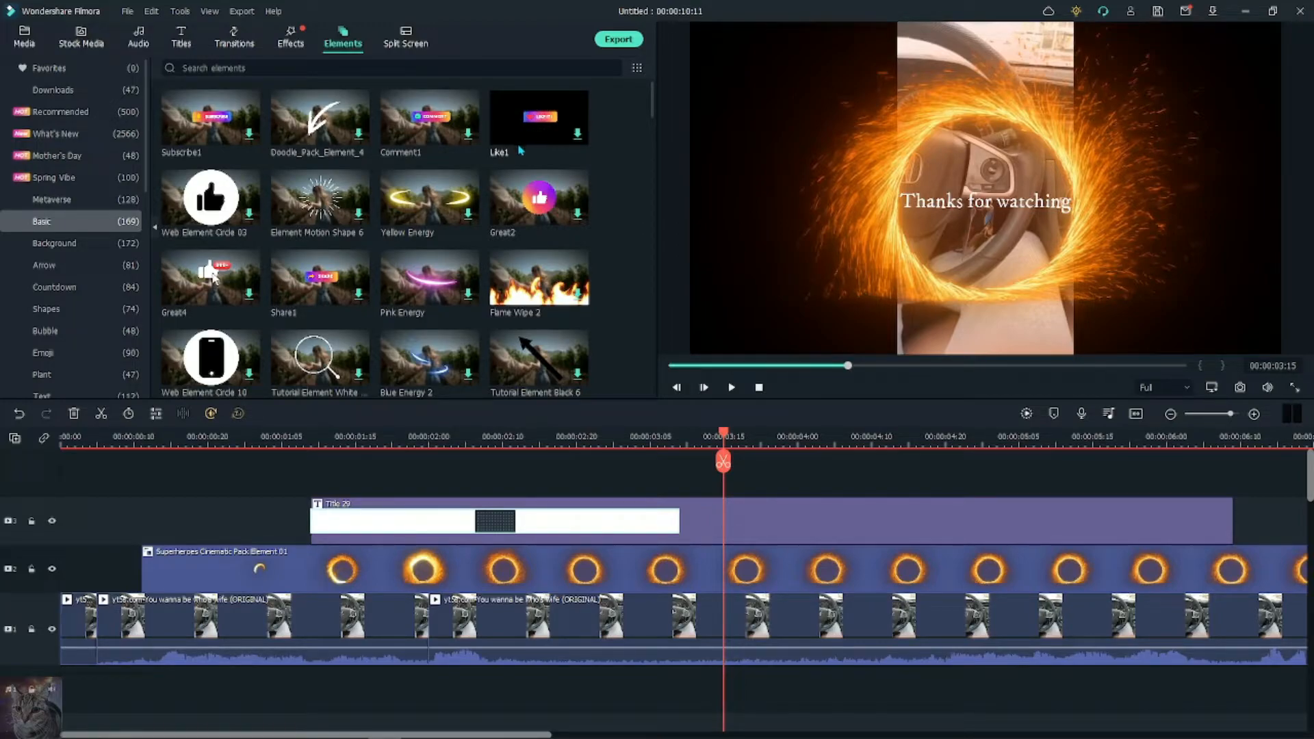
Step: Open the split screen layouts and delete the "Thanks for watching" title and the fiery ring element from the timeline
click(405, 37)
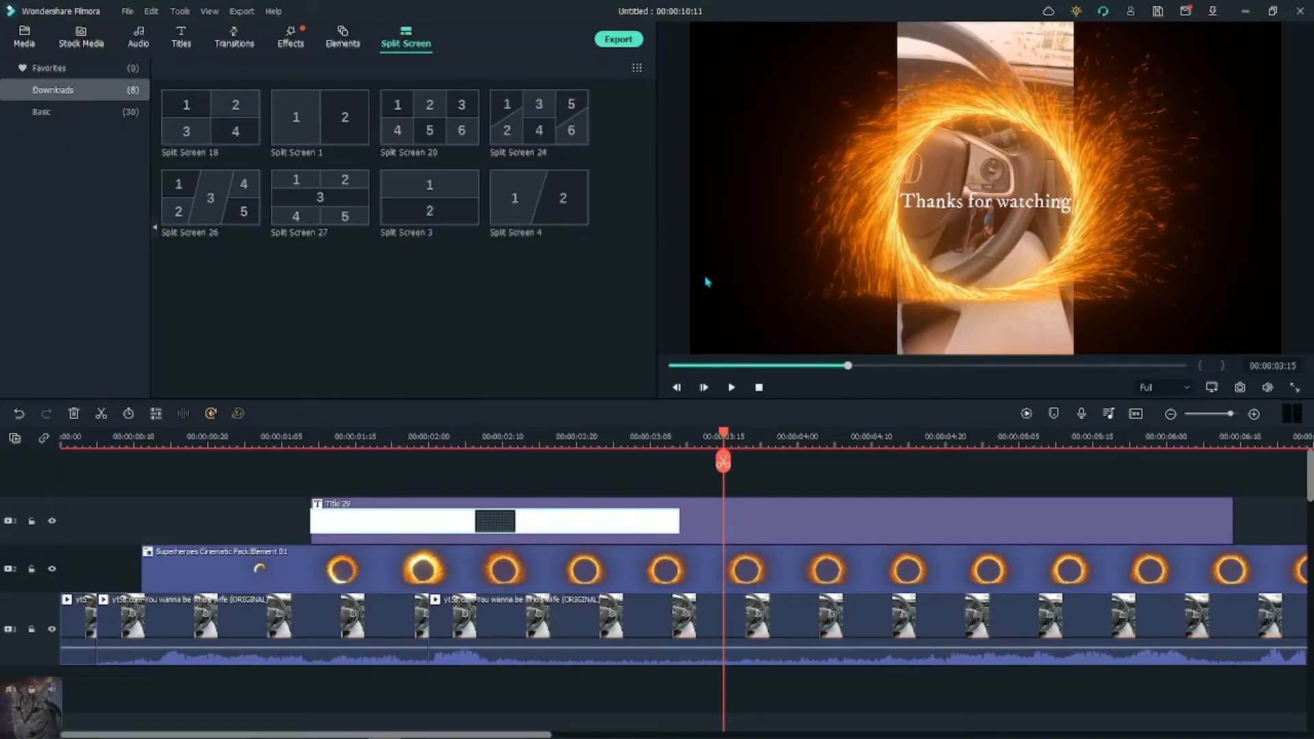
drag(830, 460, 845, 580)
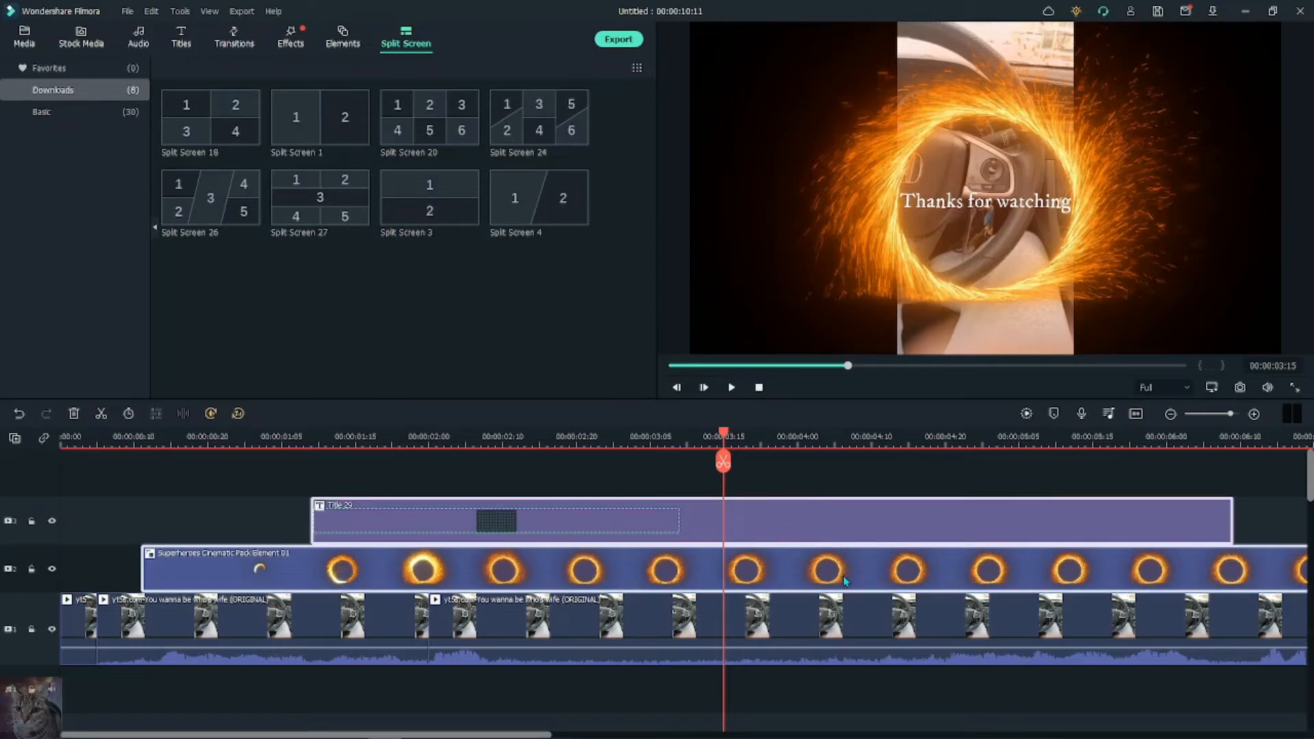
right_click(844, 580)
click(883, 431)
Step: Add Split Screen 1 above the video at 00:00:00:00, filling area 1 with the Egzod clip and area 2 with the Spongebob clip
drag(319, 118, 54, 589)
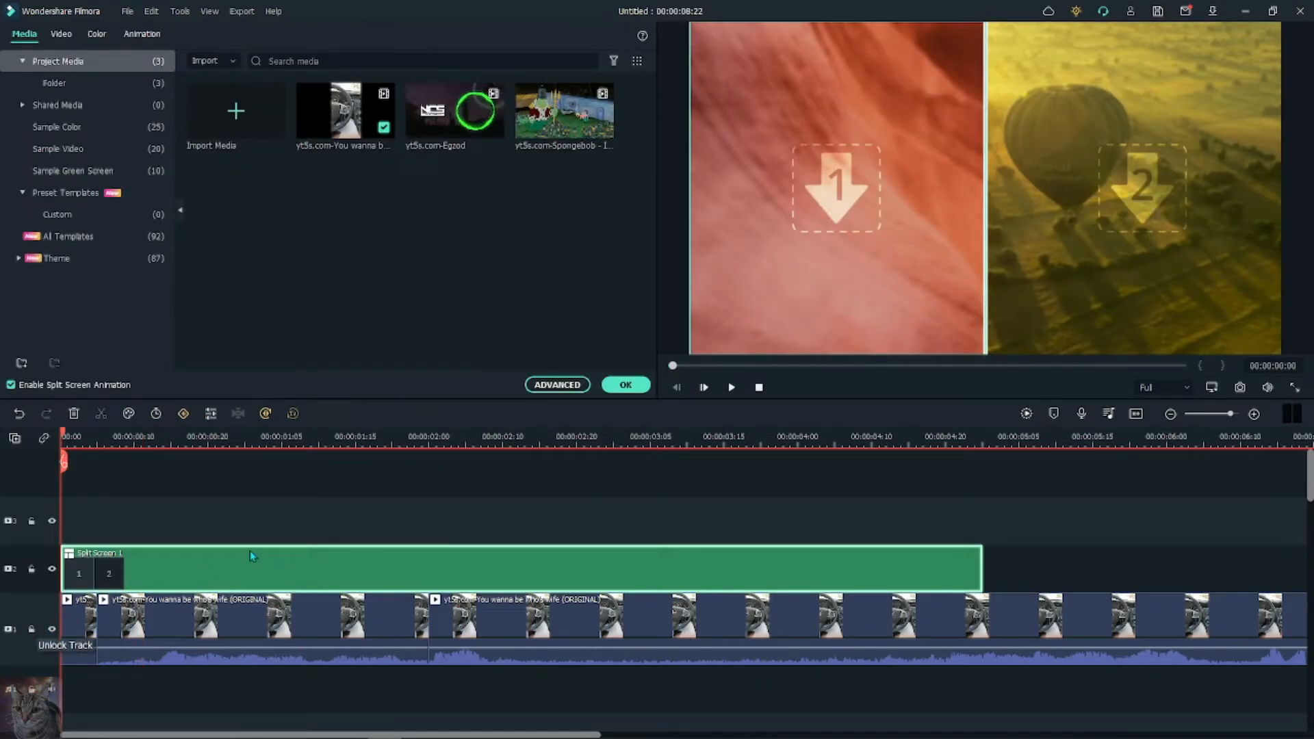
drag(533, 432, 146, 437)
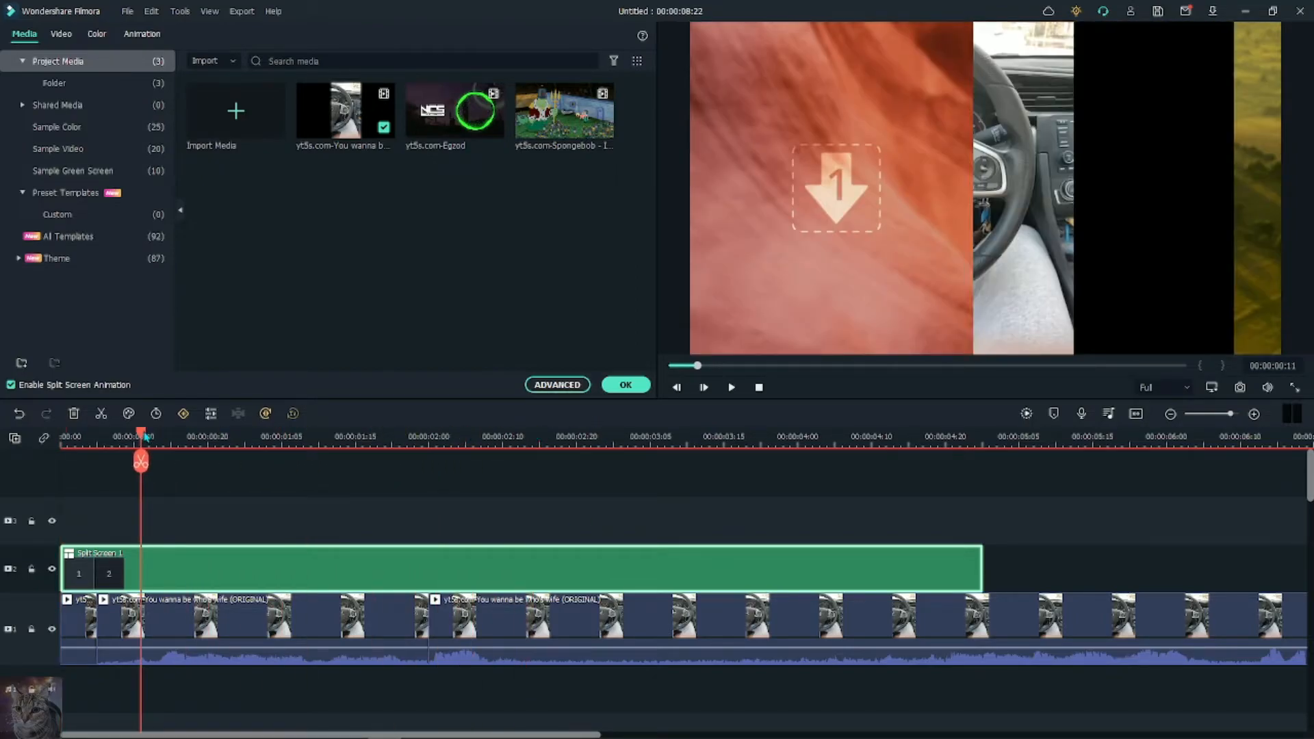
drag(1016, 180, 1085, 171)
drag(454, 109, 774, 191)
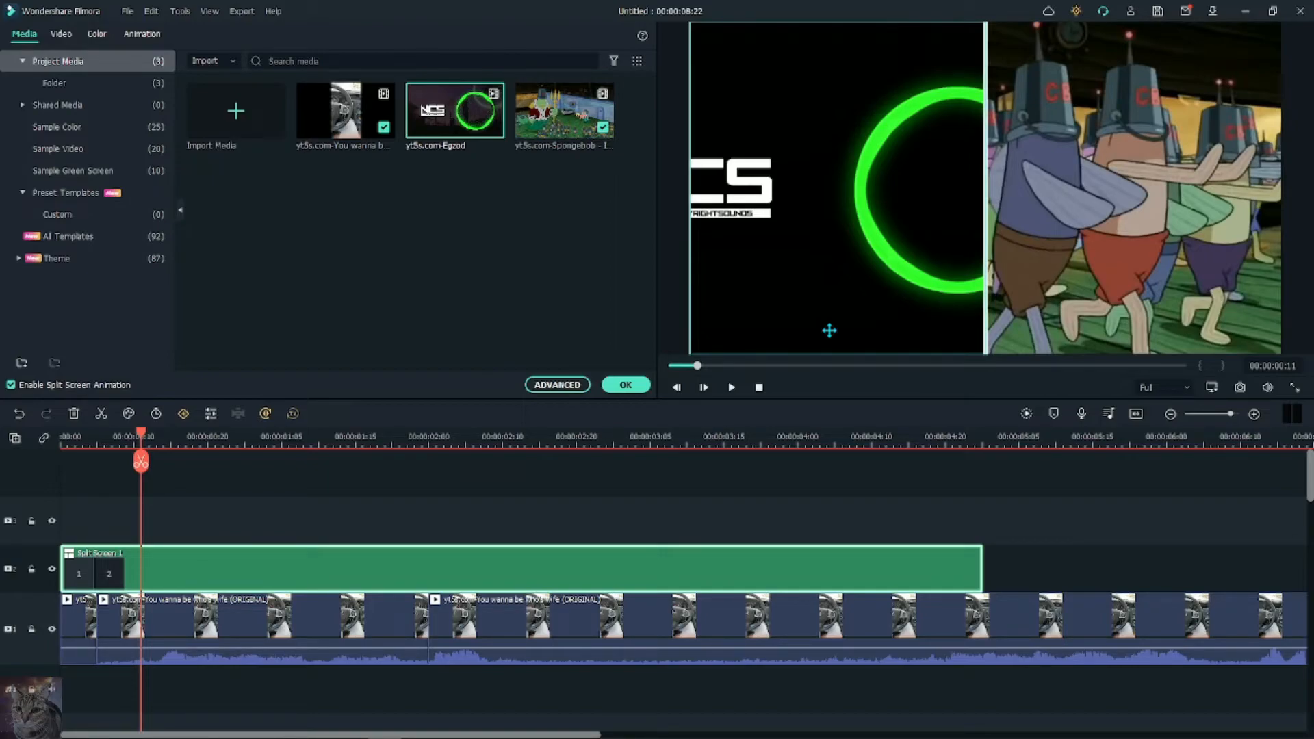
Step: Mute the Spongebob clip in the second area of the split screen
click(1125, 230)
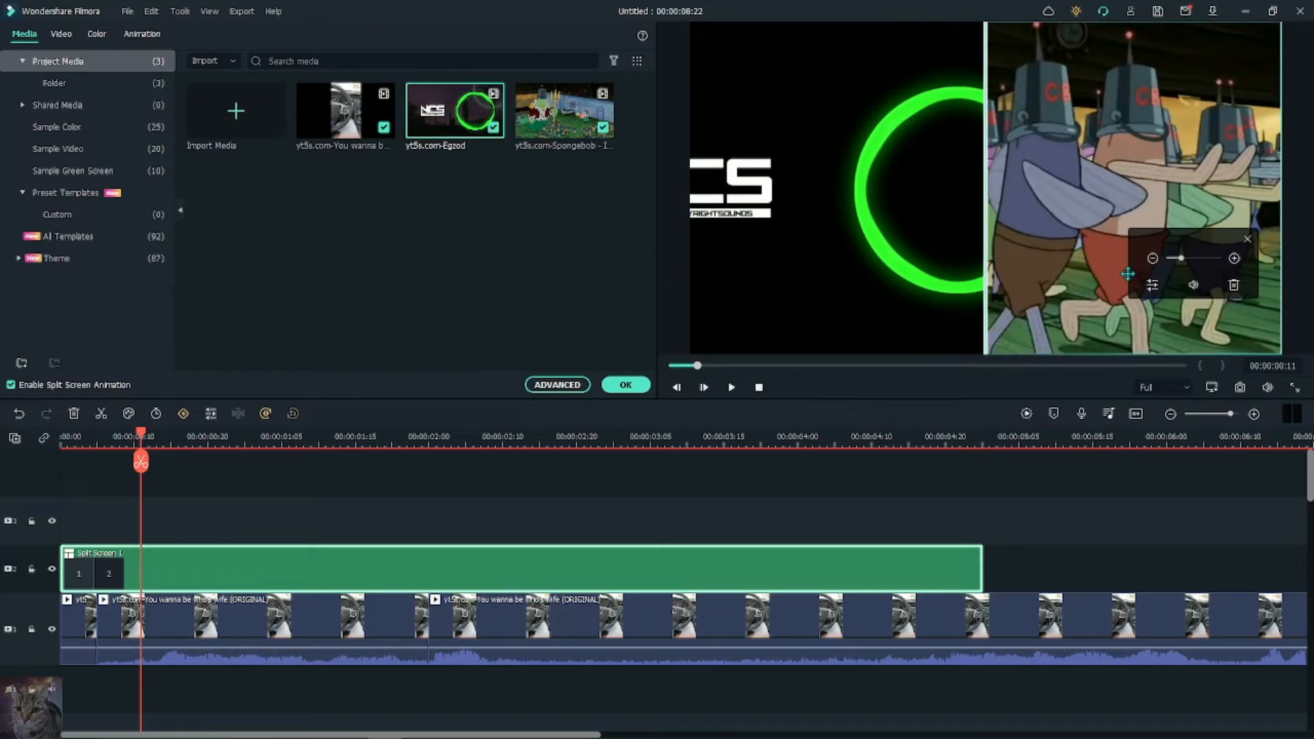
click(1192, 284)
click(1189, 290)
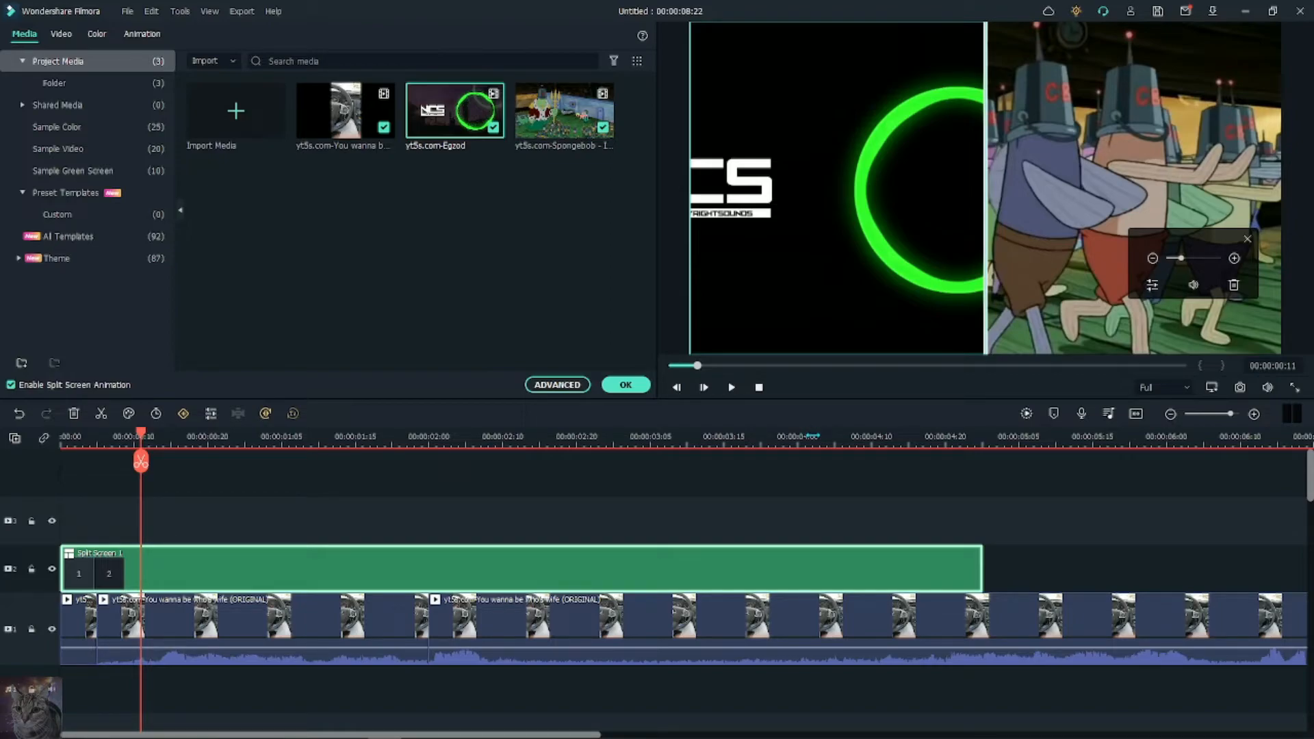
click(1086, 182)
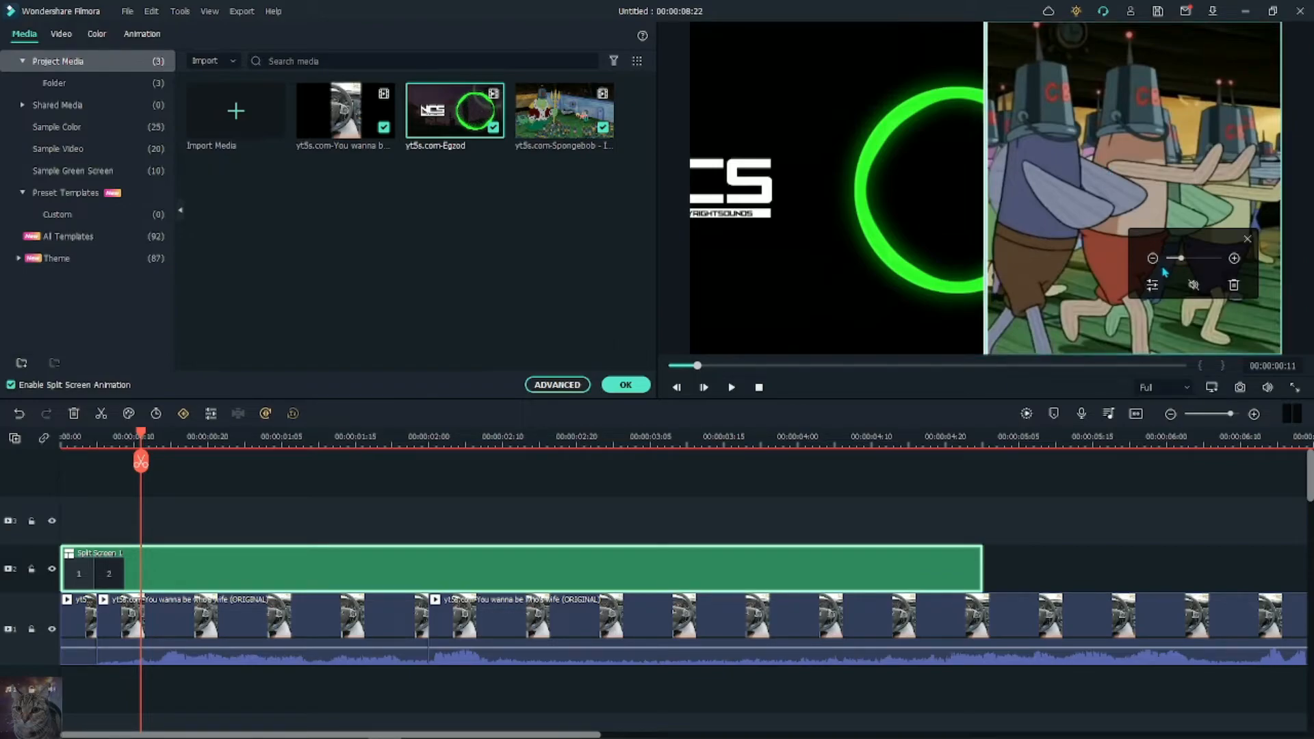
Step: Shrink the Egzod clip in the first split screen area slightly, and enlarge it back to fill the area
click(879, 159)
click(882, 156)
click(1152, 258)
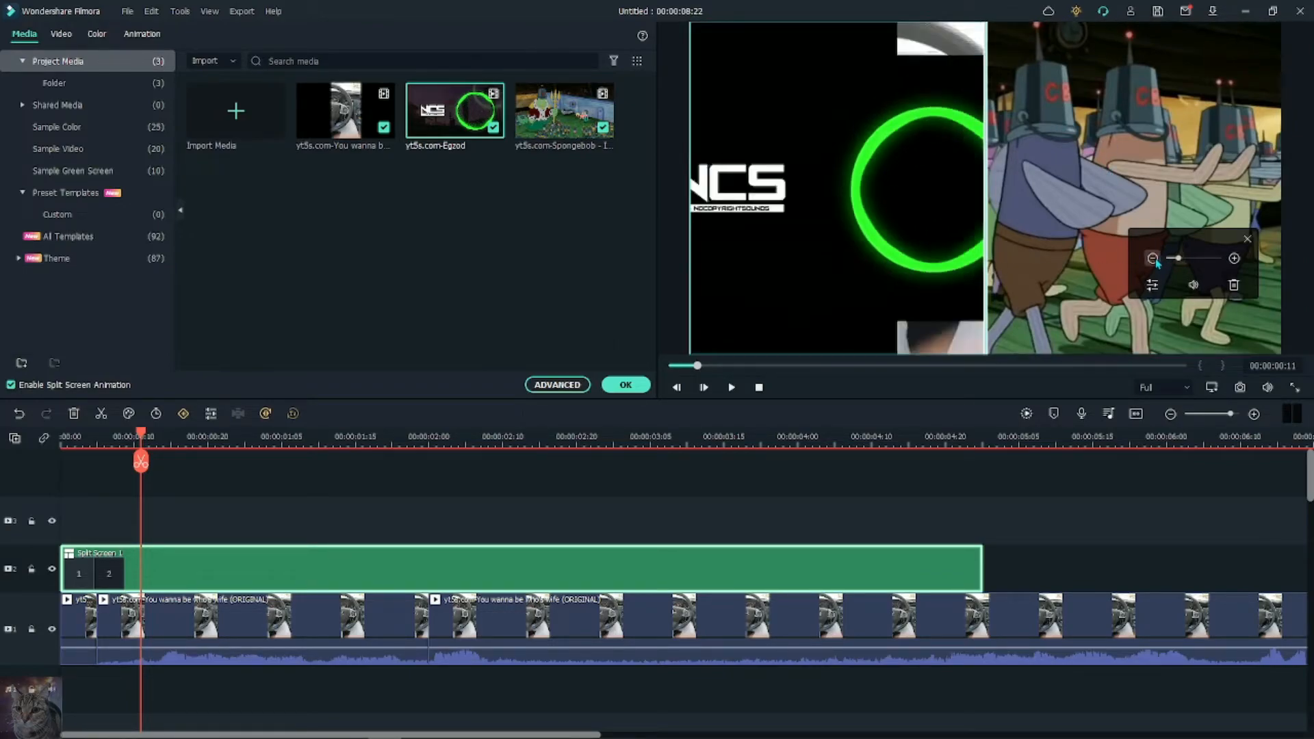
click(1233, 260)
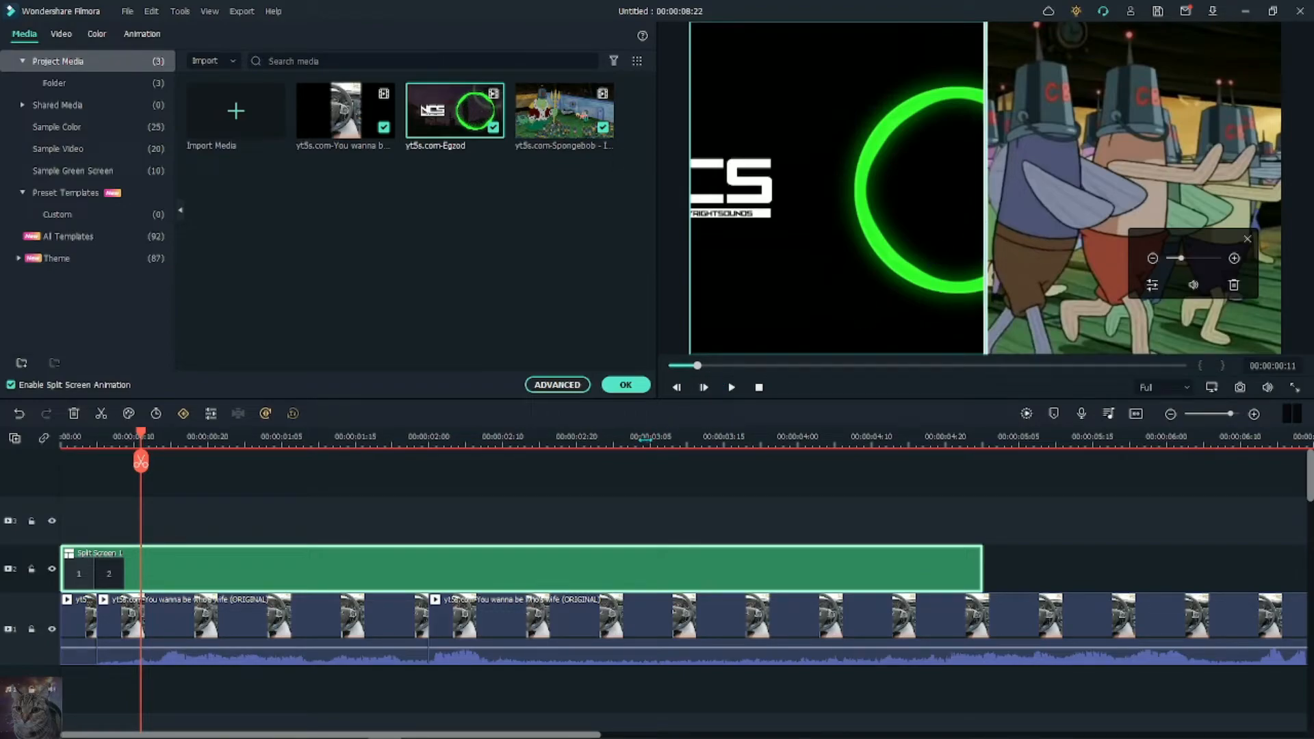
Step: Cut the split screen clip at 00:00:03:04 and accept the split screen settings
click(644, 440)
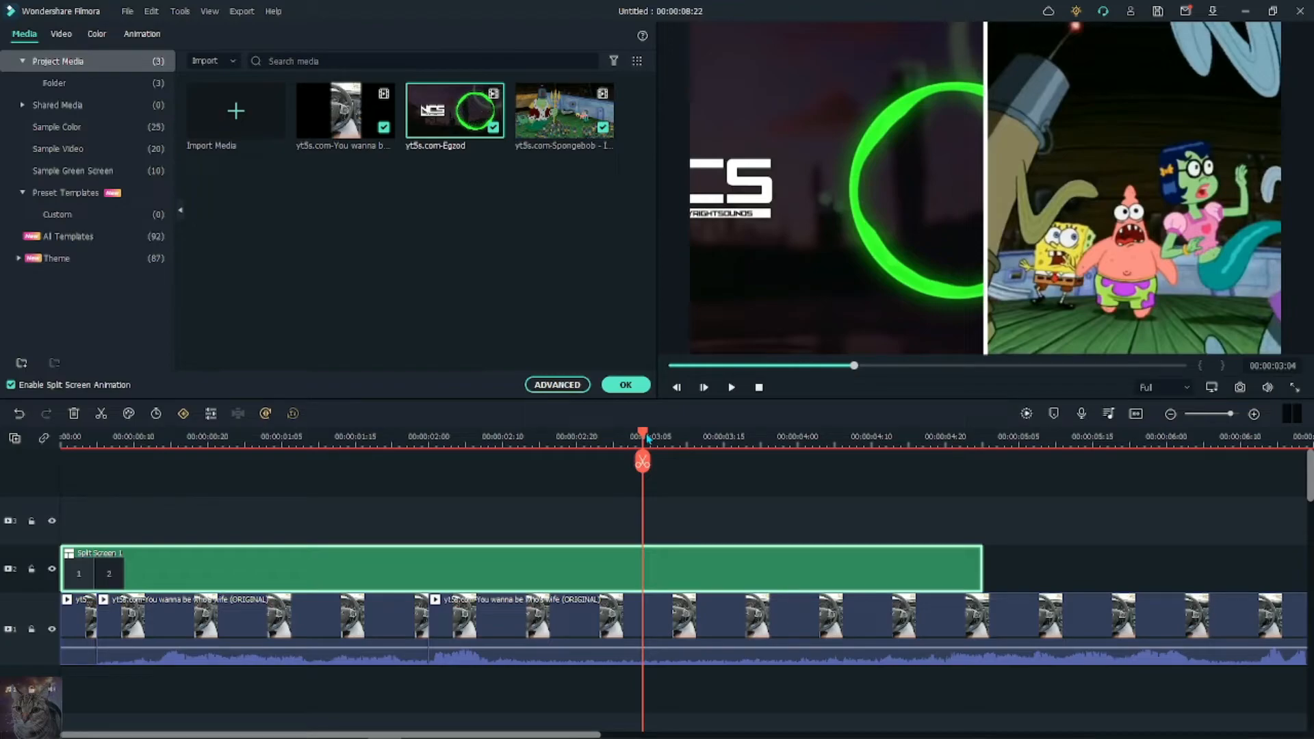
click(642, 462)
click(625, 385)
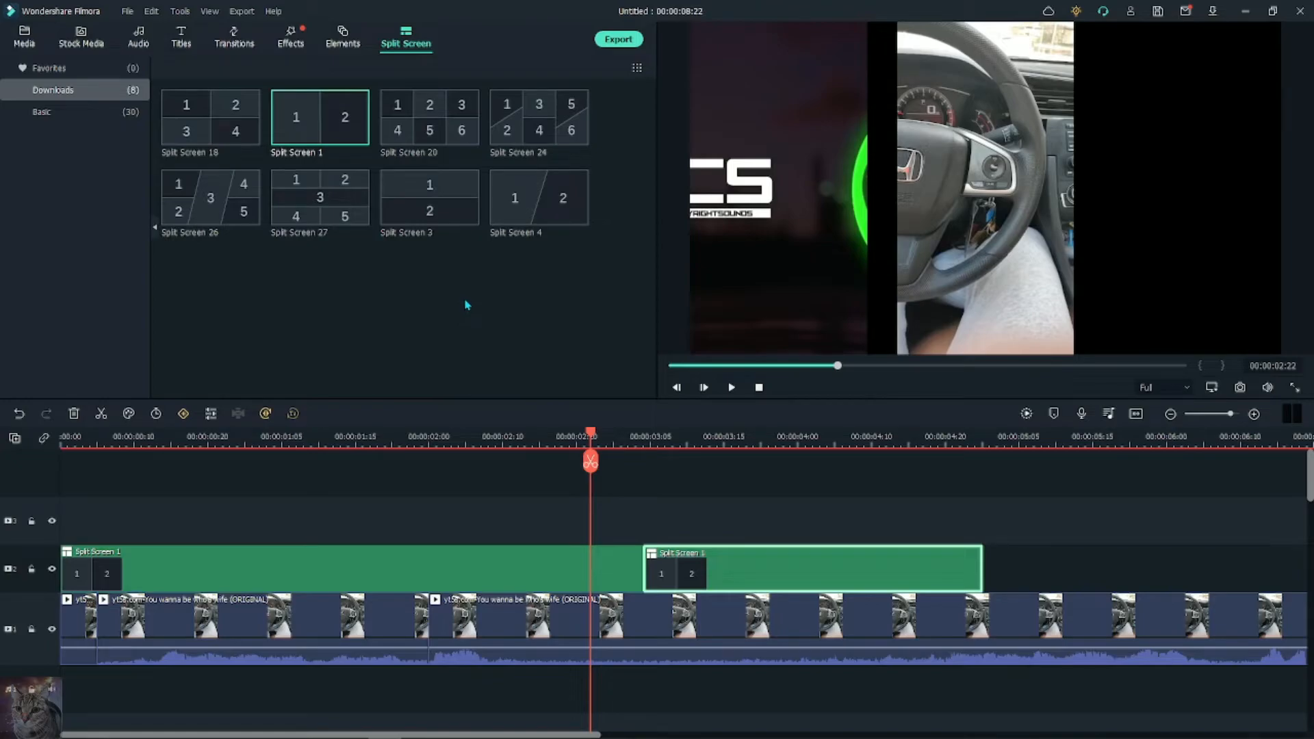
mouse_move(331, 233)
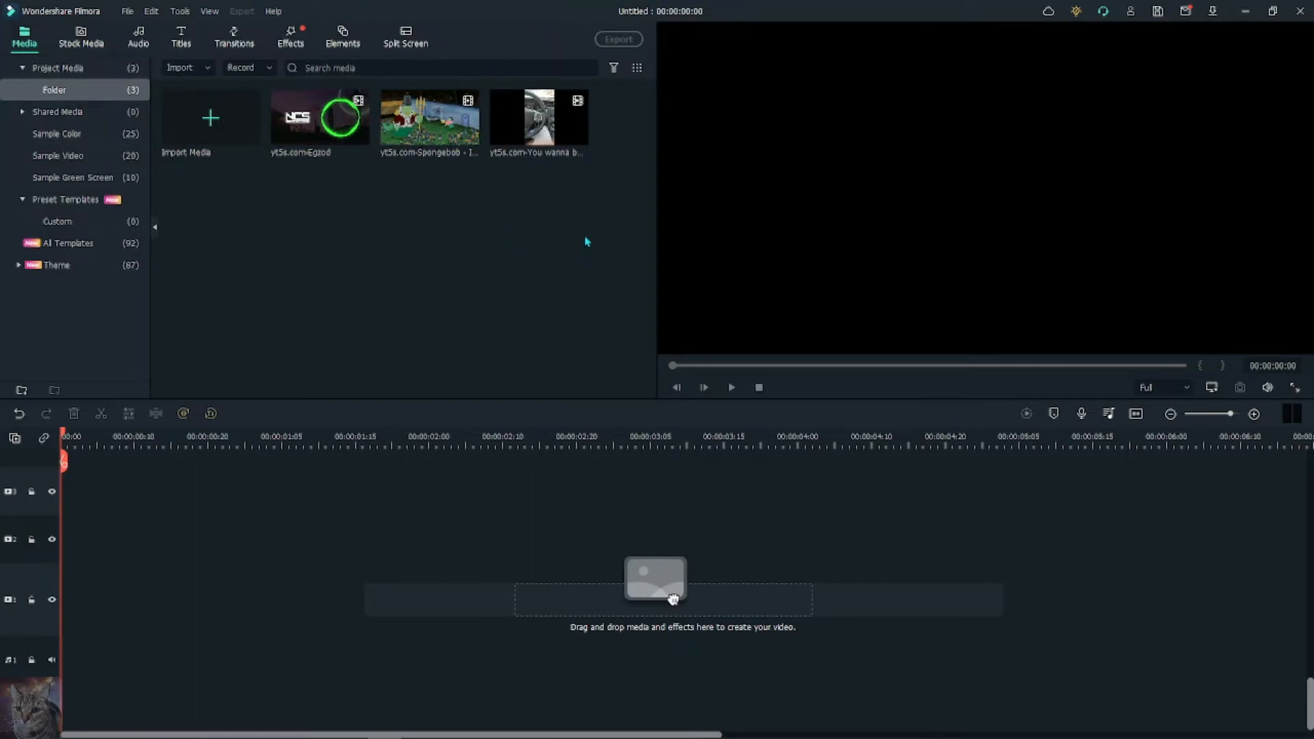
Step: Shorten the Spongebob clip to a brief part starting at about 00:01:38:15 and place the "You wanna be" car clip directly after it
click(578, 134)
key(space)
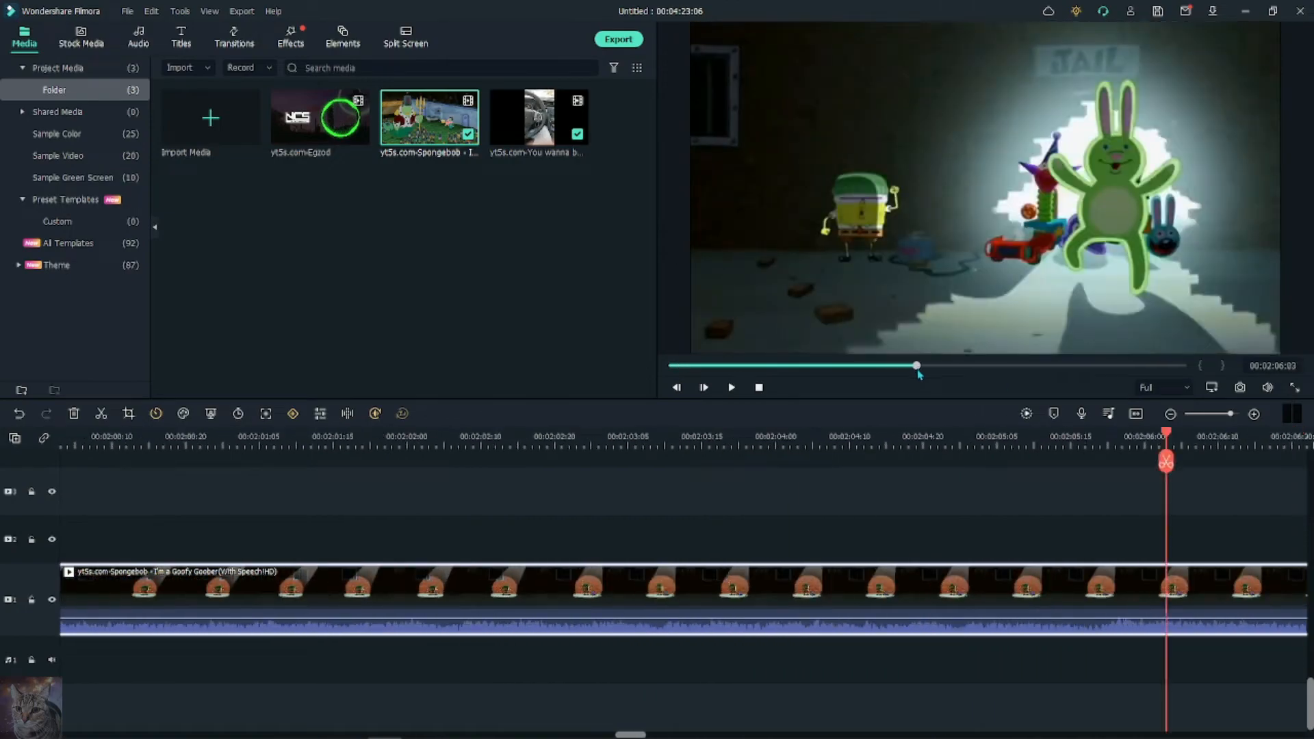
drag(918, 374, 870, 388)
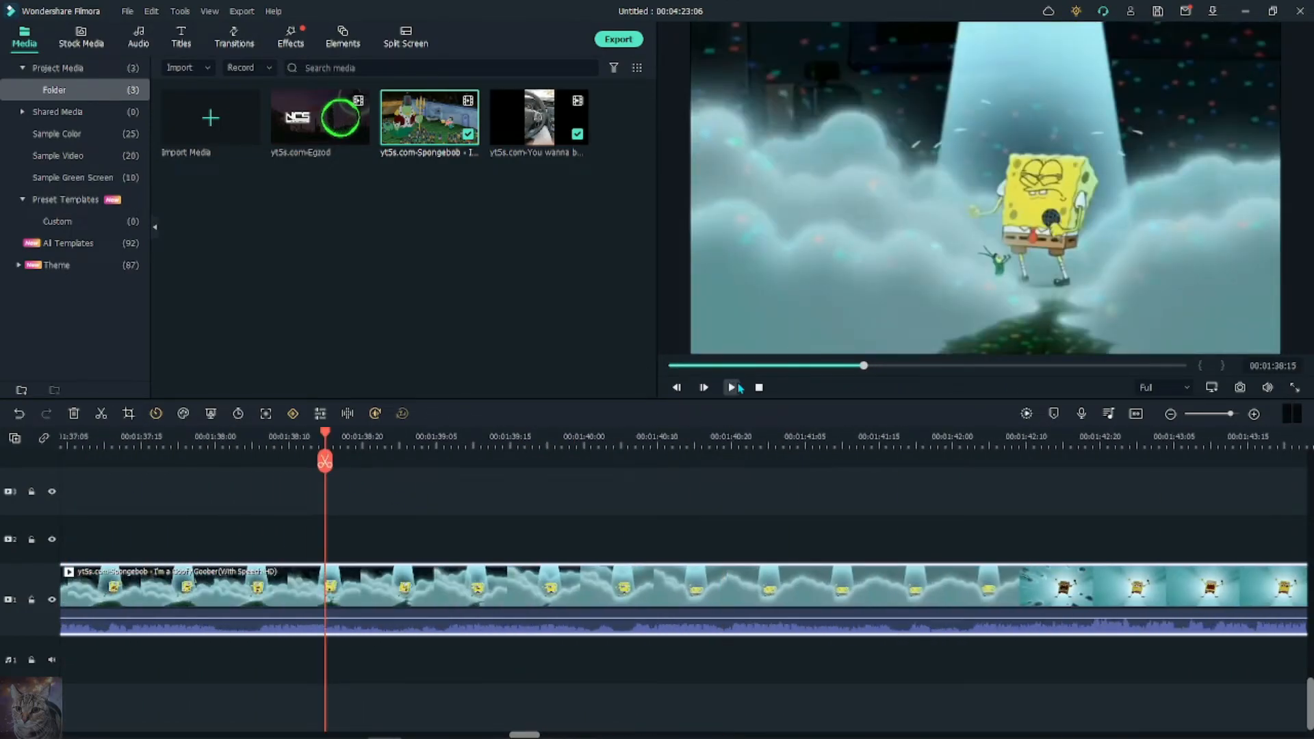
click(731, 388)
right_click(206, 578)
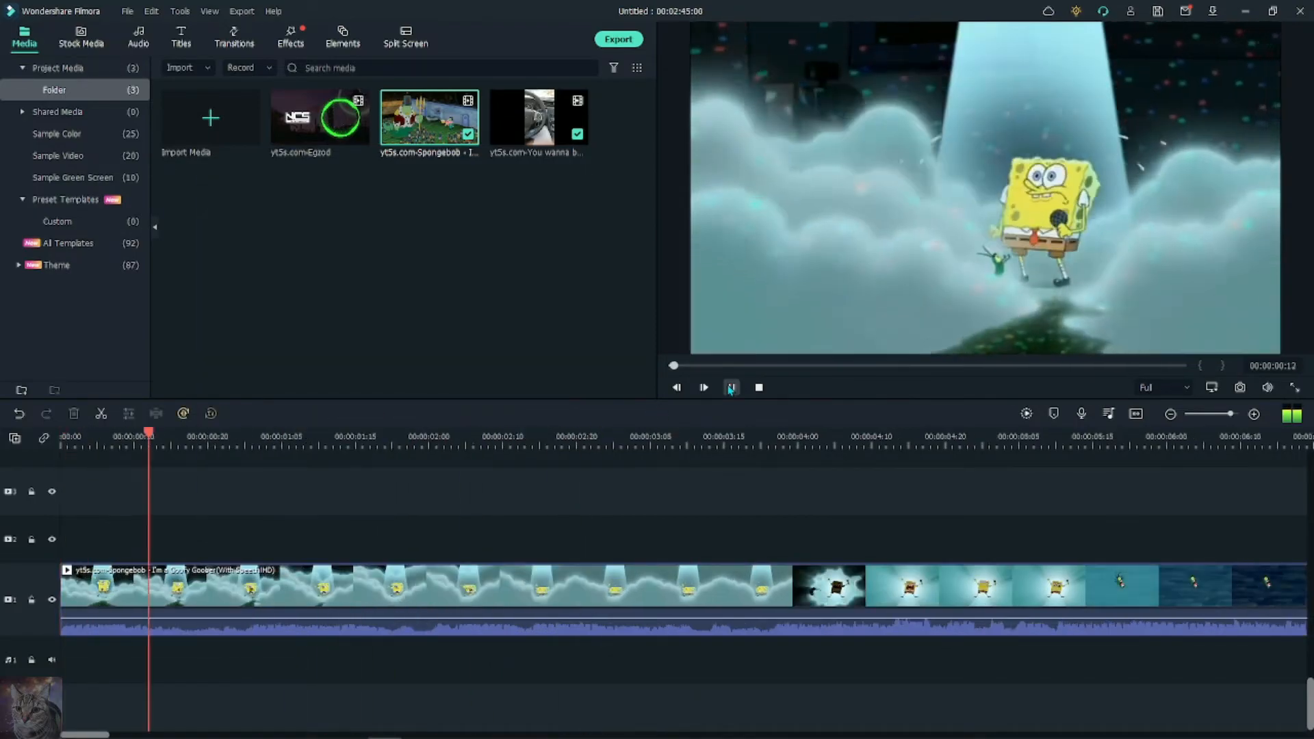
drag(604, 441, 774, 446)
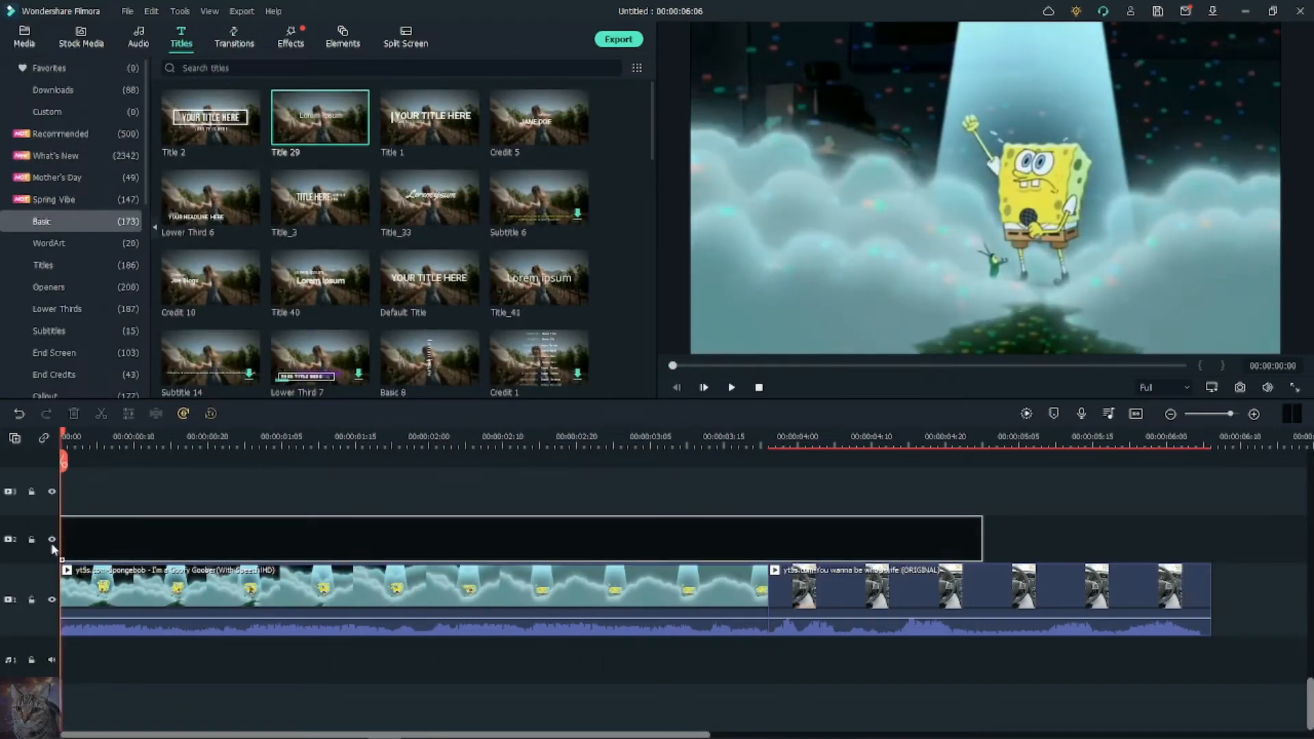
Step: Swap the trial Title 29 for the Basic 1 title above the Spongebob clip, trimmed to end with that clip
drag(982, 541, 771, 542)
right_click(320, 541)
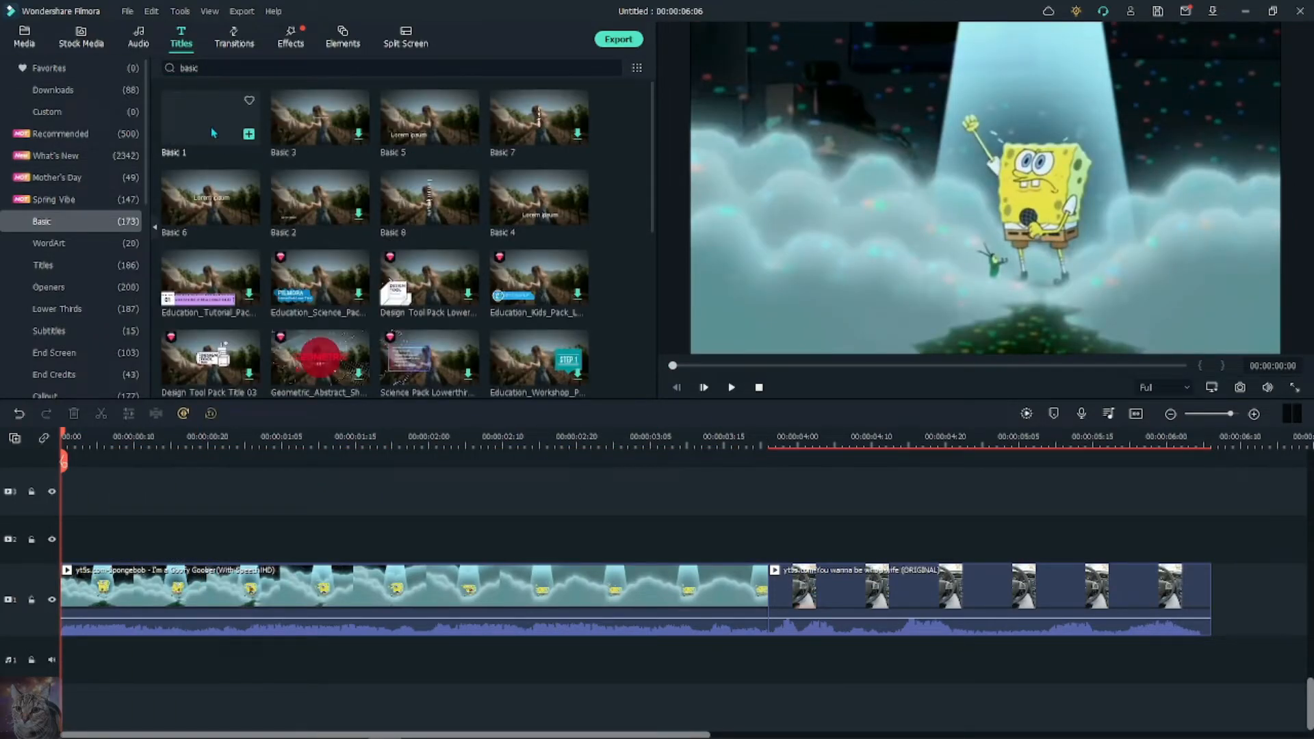
drag(214, 133, 69, 540)
drag(982, 541, 768, 544)
Step: Set the Basic 1 title's font size to 90 and change its text to "I'm"
double_click(410, 541)
click(428, 114)
click(404, 178)
click(428, 113)
click(404, 226)
click(437, 178)
key(ctrl+a)
key(BackSpace)
text(I'm)
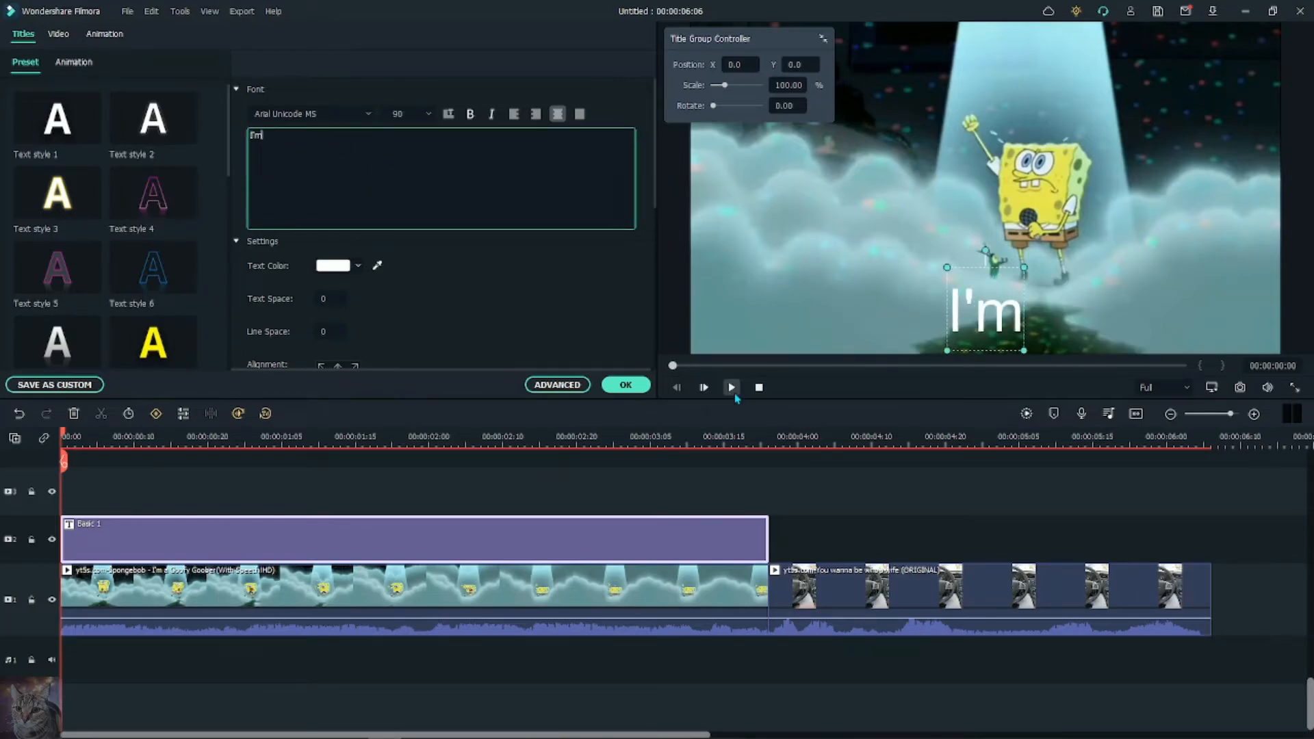
Step: Split the "I'm" title into six pieces during playback, including cuts at 00:00:01:22 and 00:00:03:12
click(731, 387)
key(ctrl+b)
key(ctrl+b)
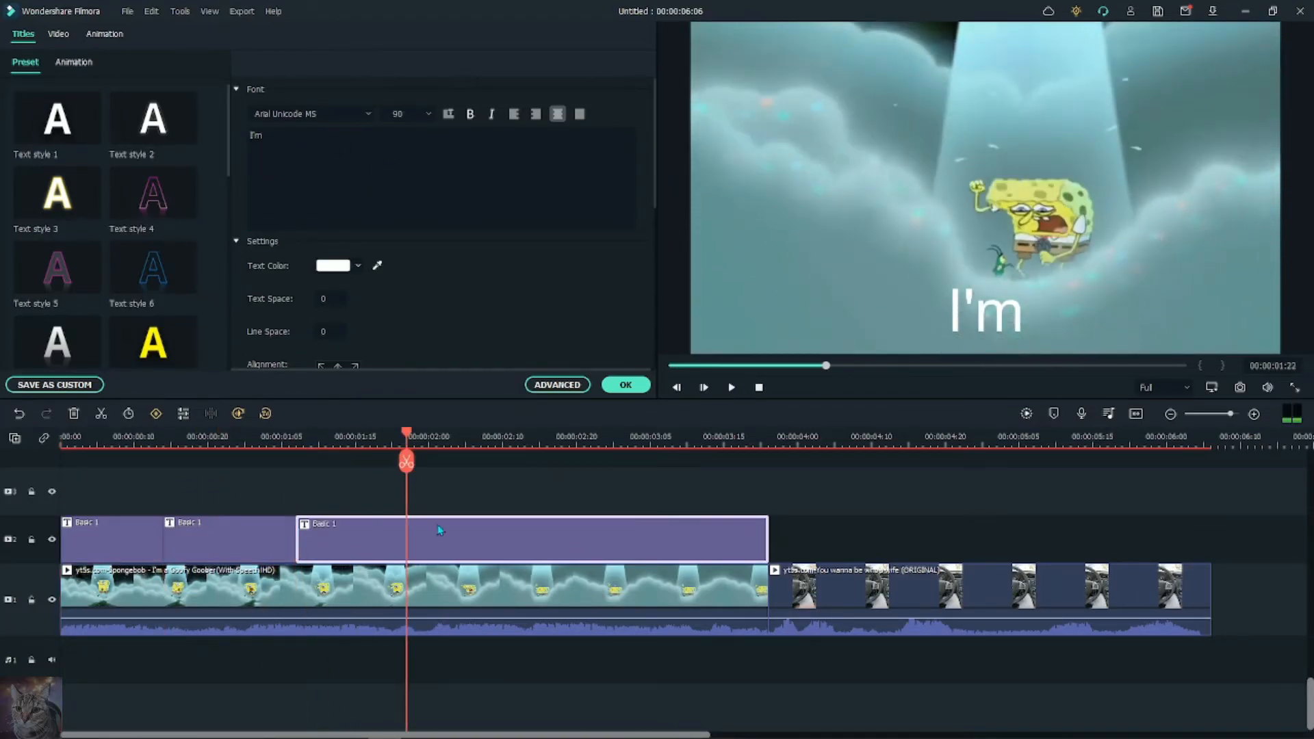
key(ctrl+b)
key(ctrl+b)
key(ctrl+b)
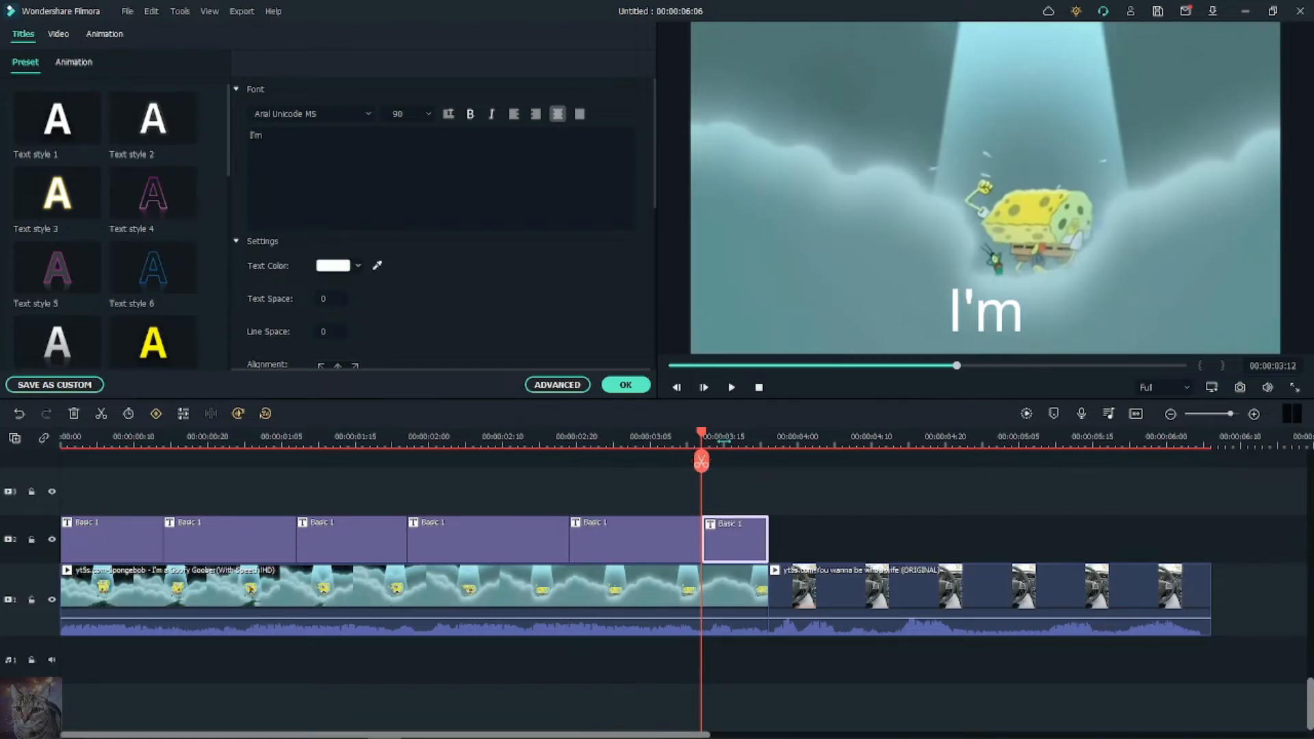
Step: Move the second, fourth and sixth pieces of the "I'm" title onto separate higher tracks and return the playhead to the start
drag(616, 541, 704, 492)
drag(262, 566, 756, 479)
key(Home)
key(space)
drag(516, 615, 737, 479)
drag(718, 615, 630, 664)
drag(732, 663, 665, 479)
key(Home)
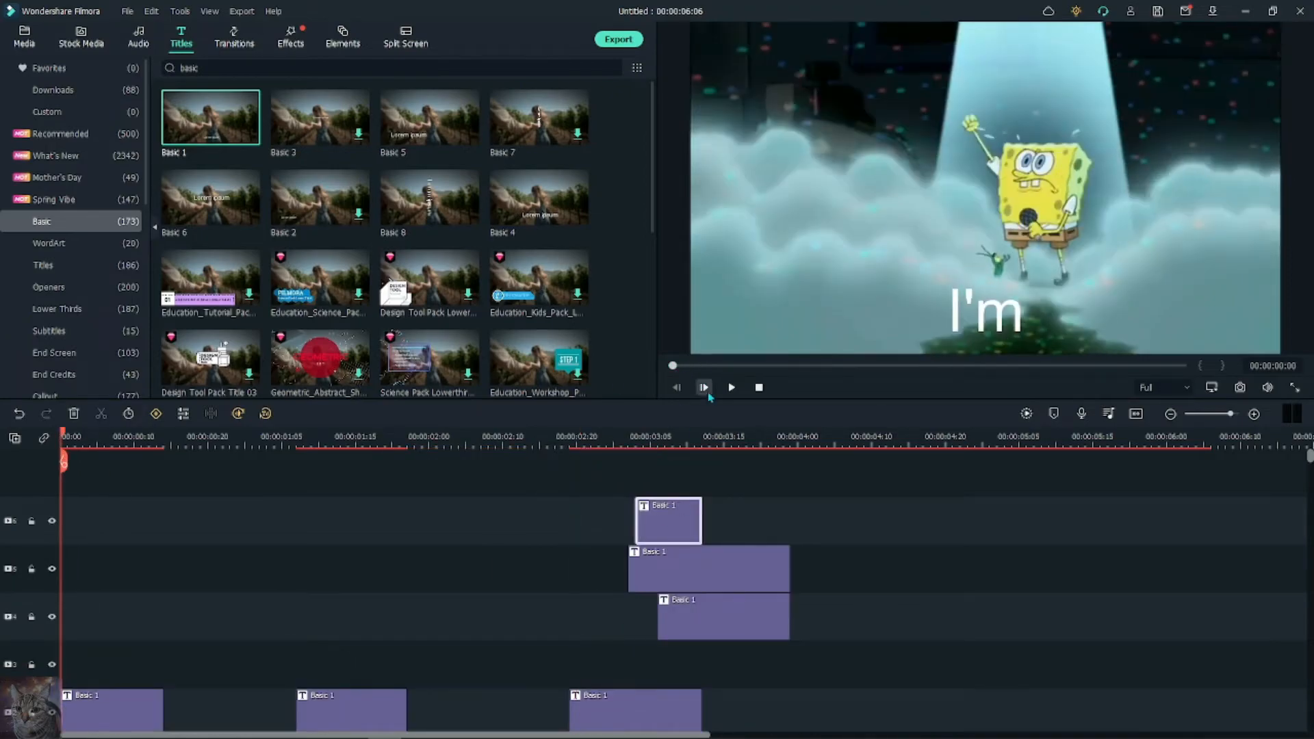
key(space)
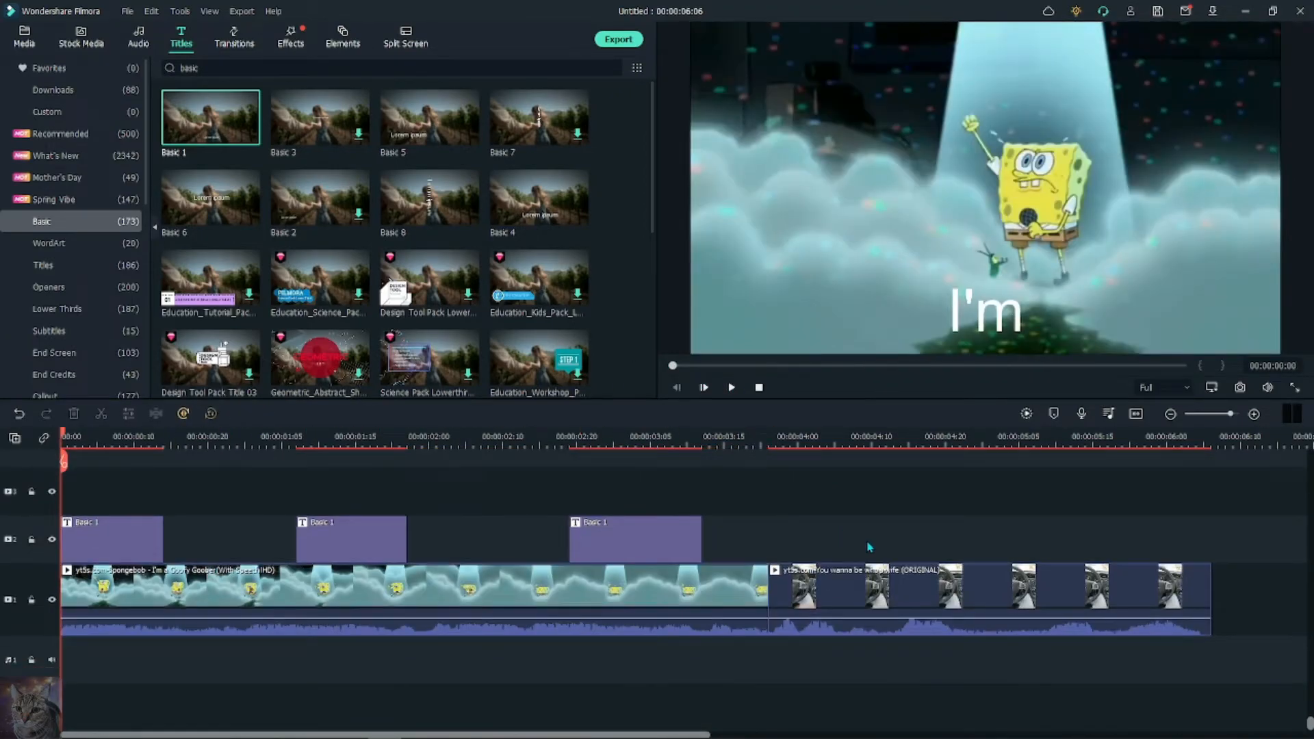
Step: Apply the Fade transition at the cut between the Spongebob clip and the car clip
click(234, 37)
drag(210, 116, 768, 599)
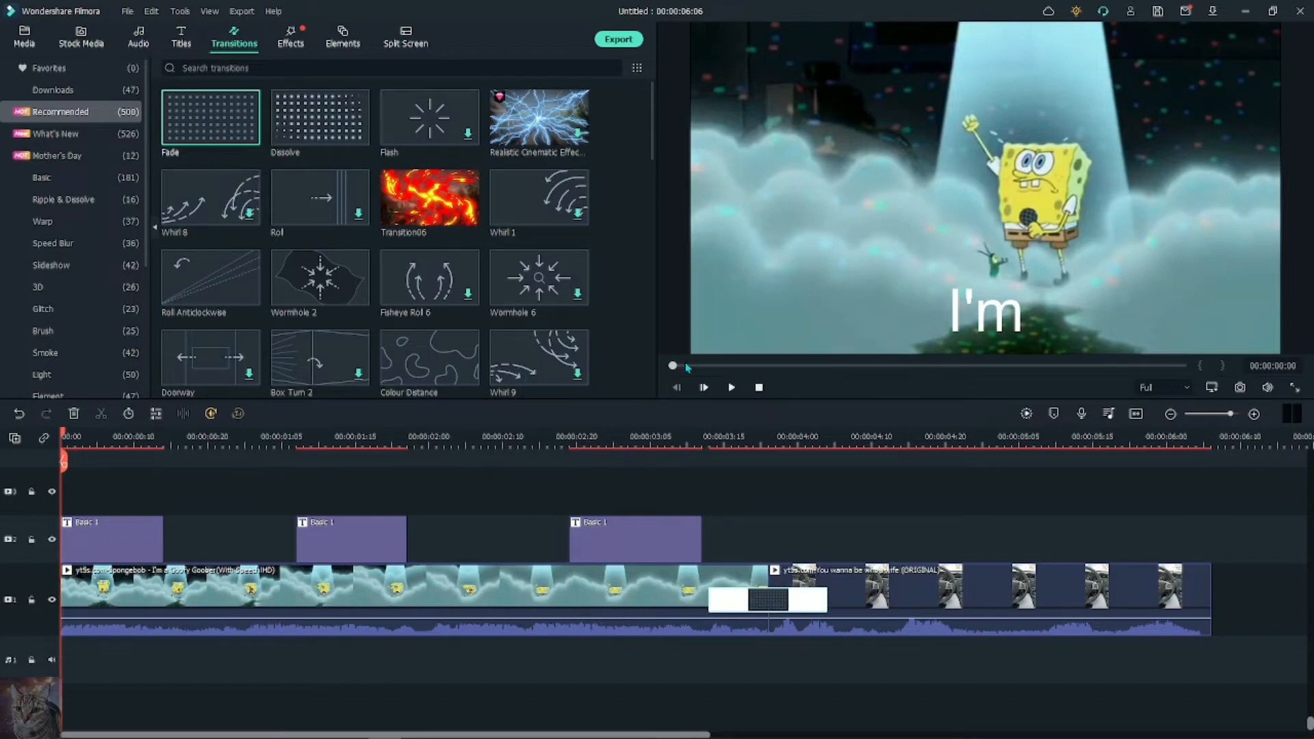
Step: Place the Chromatic Aberration effect above the titles and trim it to the length of the Spongebob clip
click(291, 38)
drag(210, 197, 780, 540)
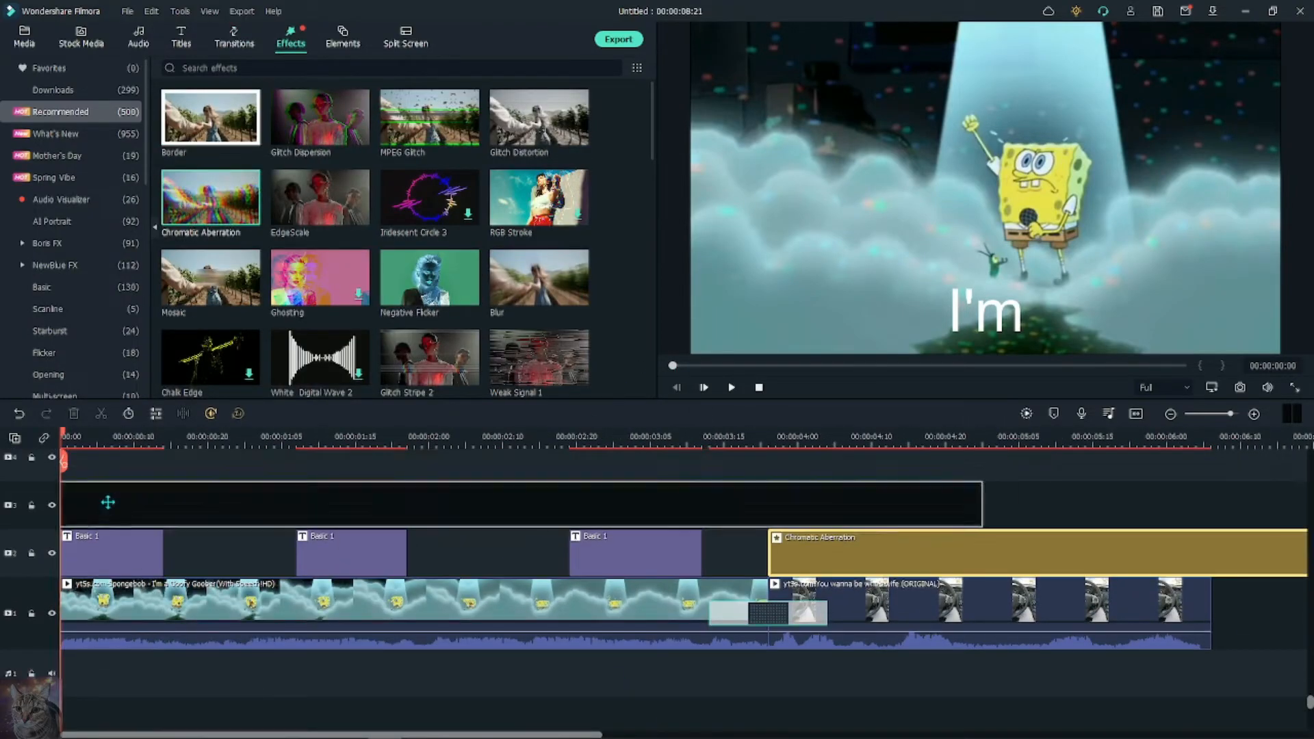
drag(117, 502, 120, 503)
drag(981, 506, 768, 506)
Step: Import the portrait picture and place it on the track directly above the car clip
click(24, 38)
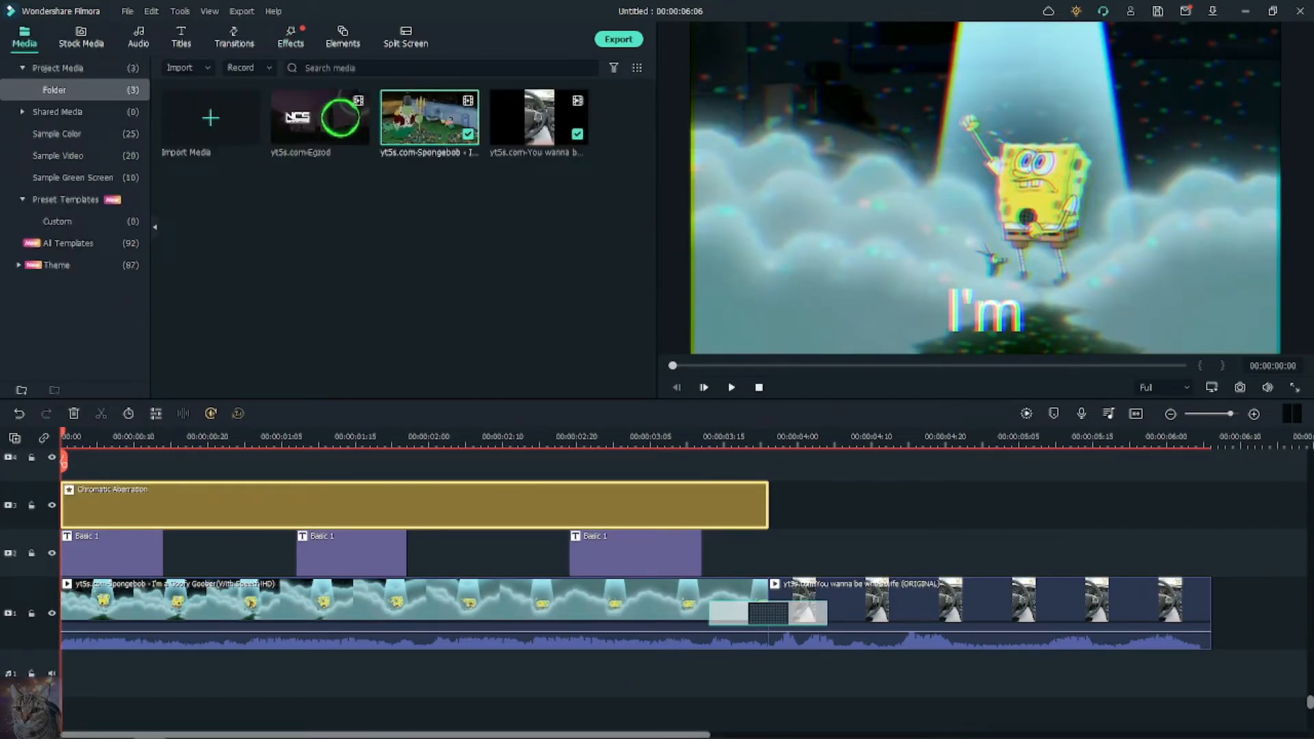
drag(1313, 483, 780, 551)
click(849, 550)
drag(815, 356, 712, 322)
drag(758, 272, 1035, 272)
key(Home)
Step: Search the audio library for "beep"
click(138, 37)
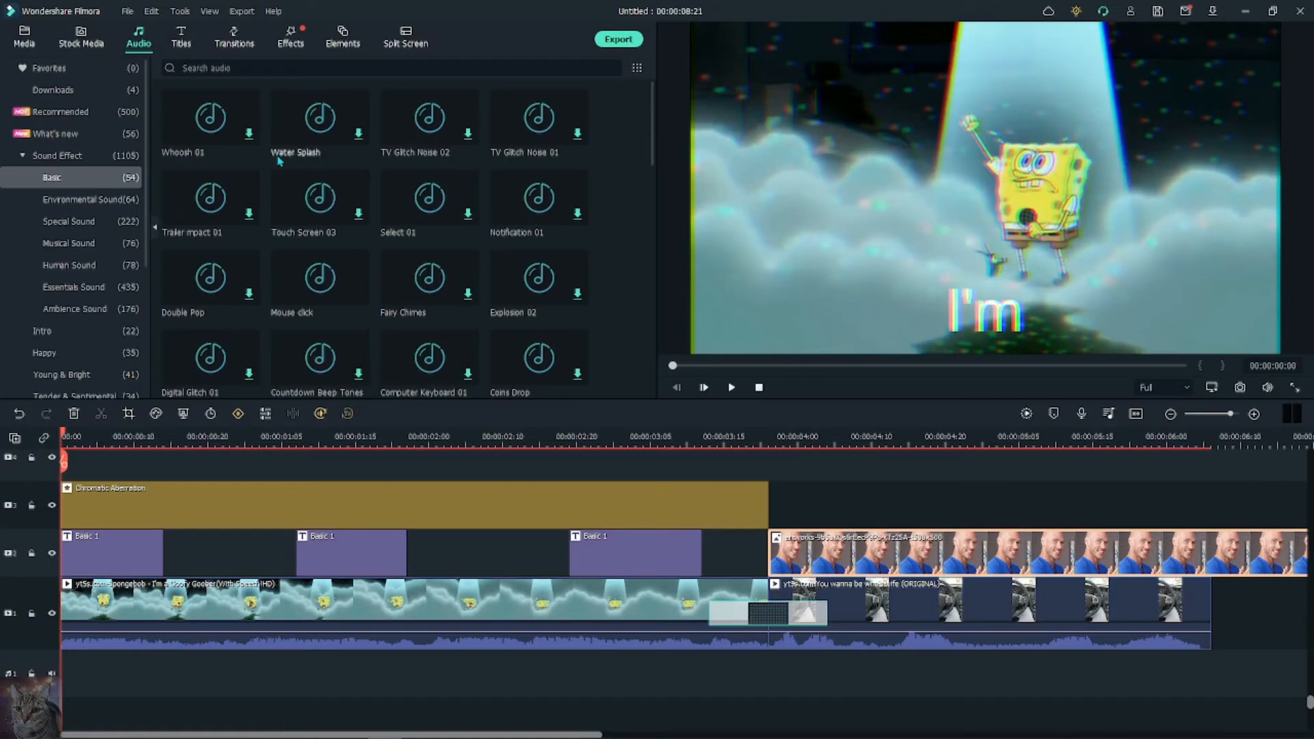
click(206, 68)
text(be)
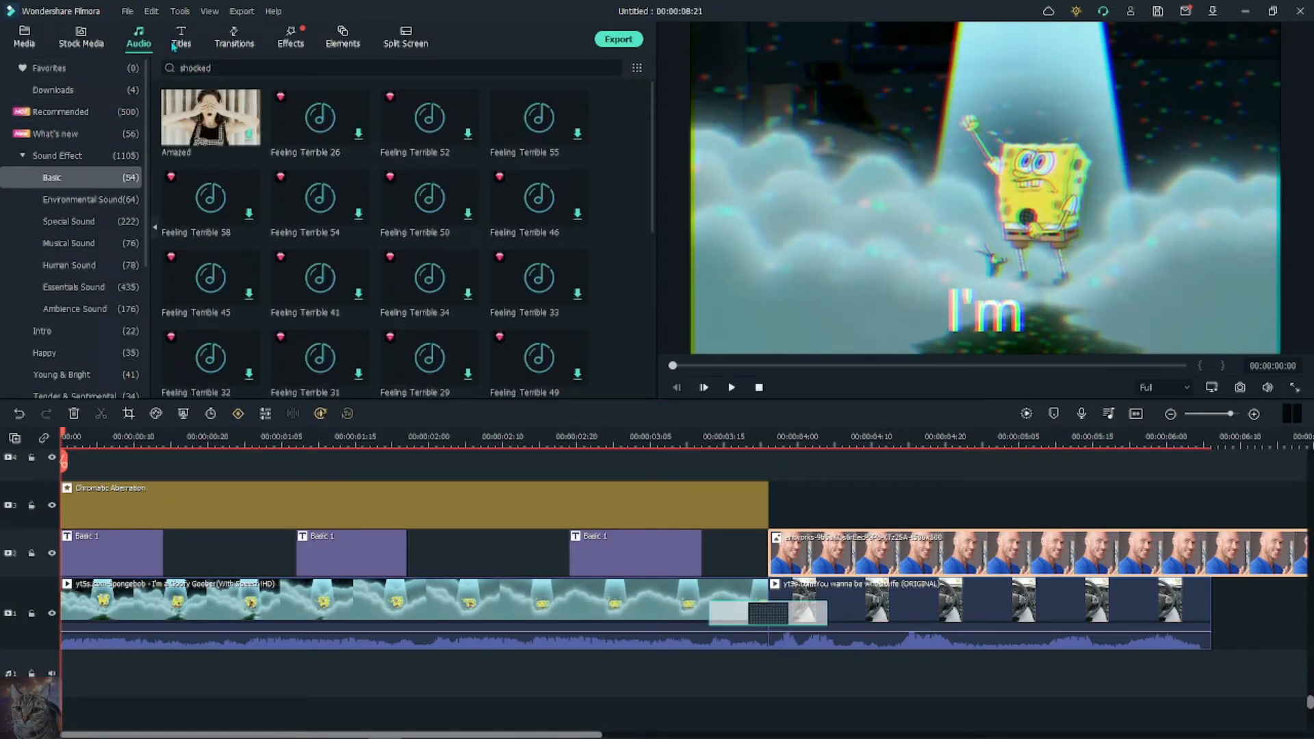
text(ep)
Step: Cut the portrait picture at the end of the car clip and delete the excess
scroll(622, 555, right, 5)
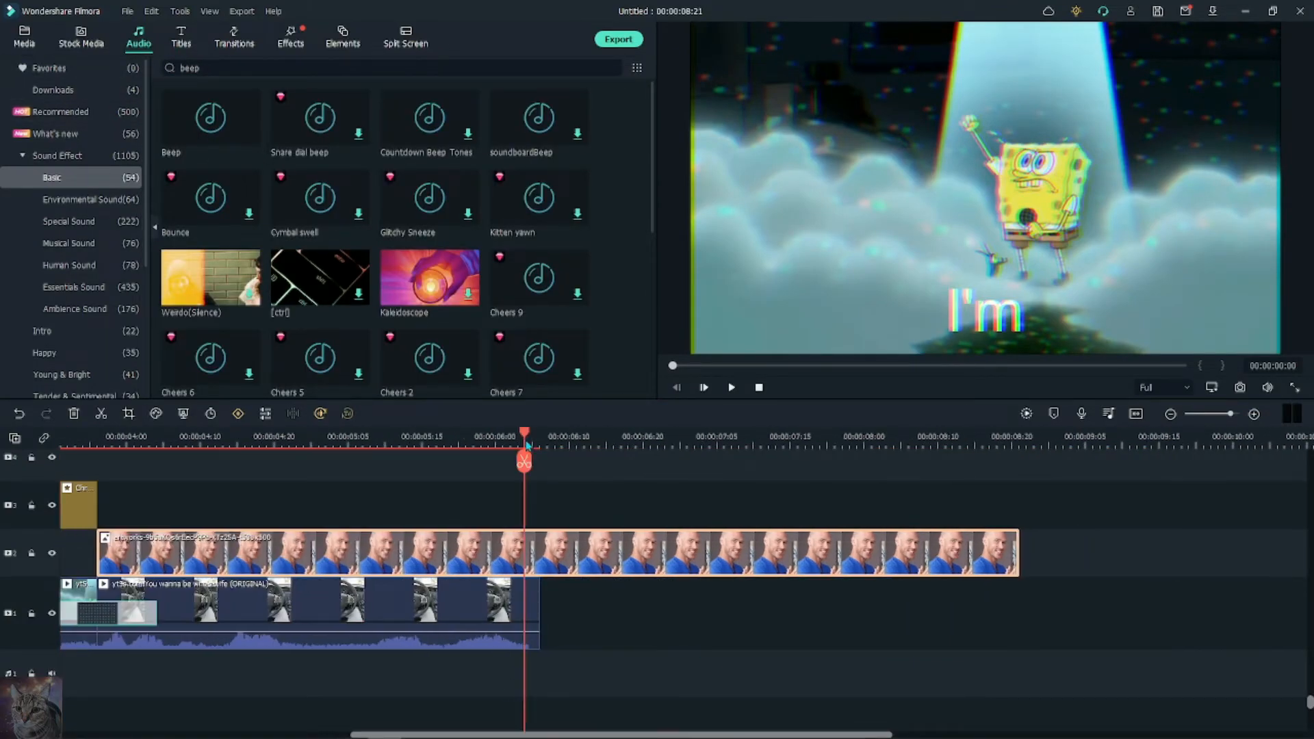
click(539, 441)
key(ctrl+b)
key(Delete)
Step: Add the Flame Wipe 2 element above the portrait picture, starting where the car clip begins
click(24, 38)
drag(548, 735, 257, 736)
click(343, 37)
drag(539, 277, 770, 510)
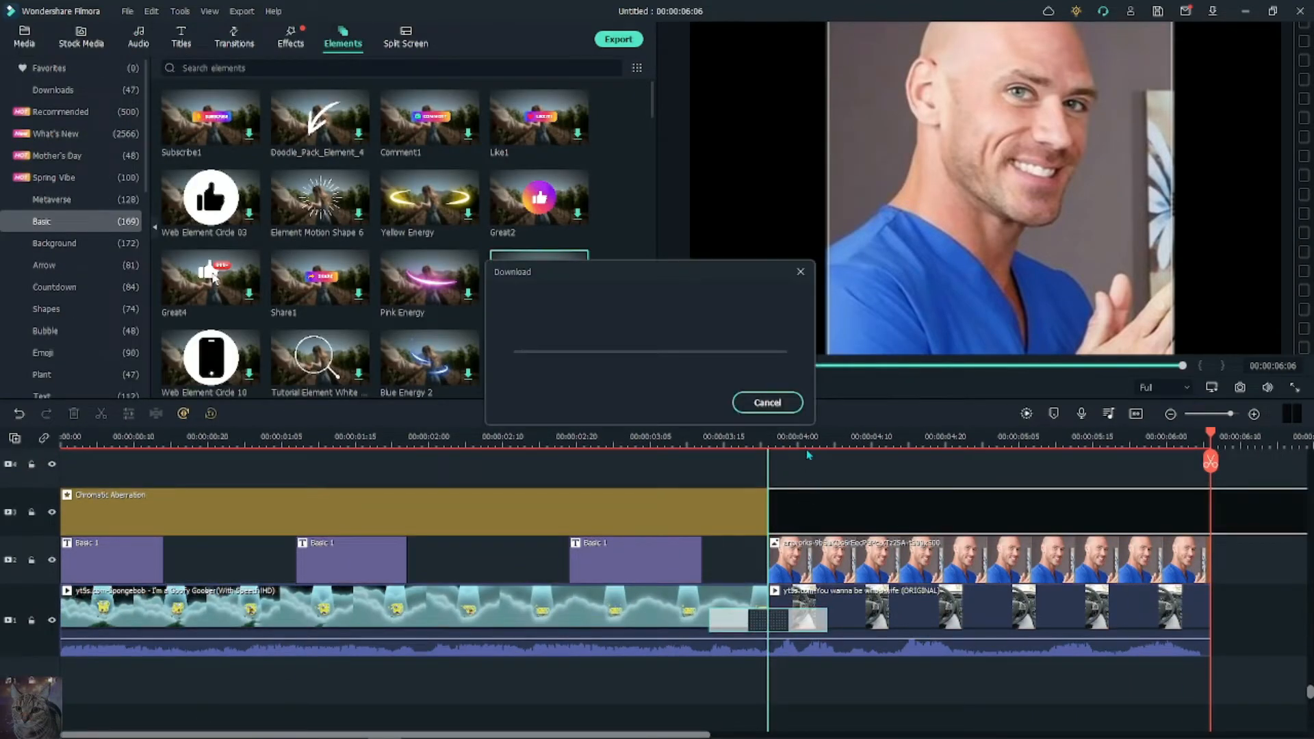
click(731, 387)
Step: Try the Fade transition on the Flame Wipe 2 element and play back the result
click(291, 38)
click(602, 438)
click(234, 37)
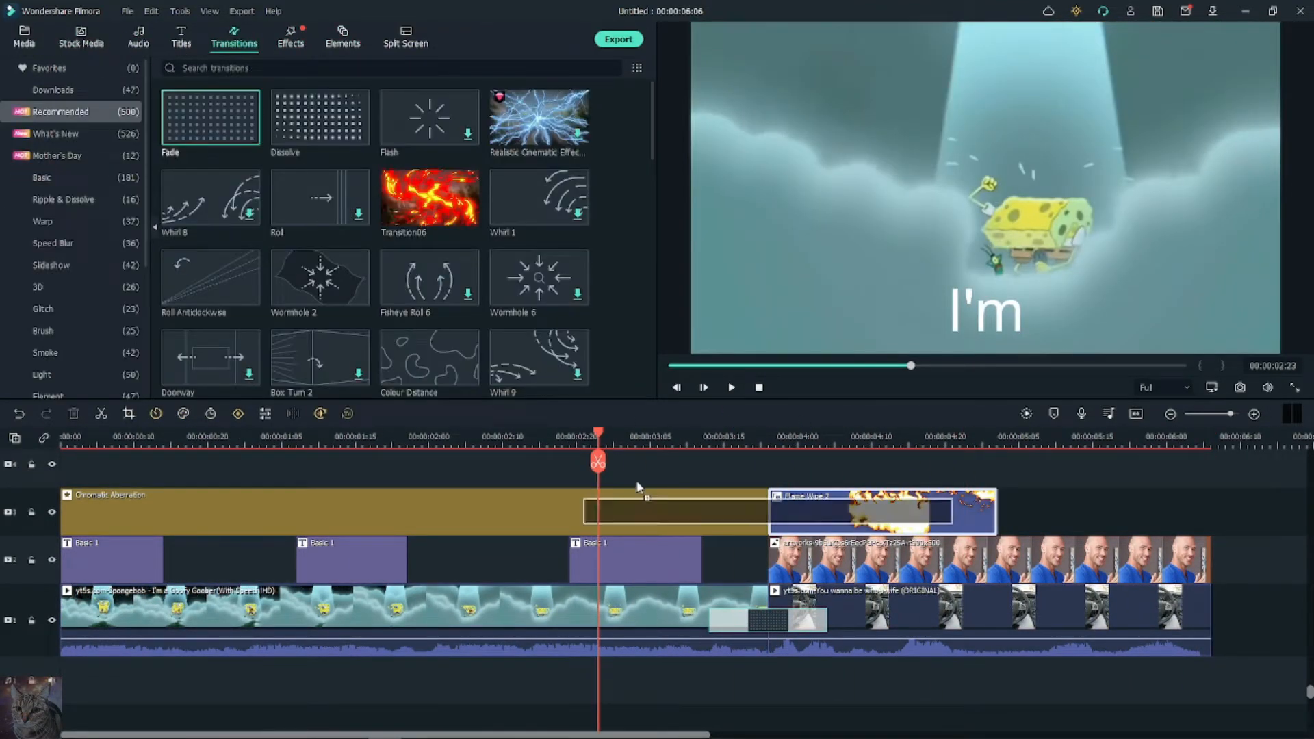
key(ctrl+z)
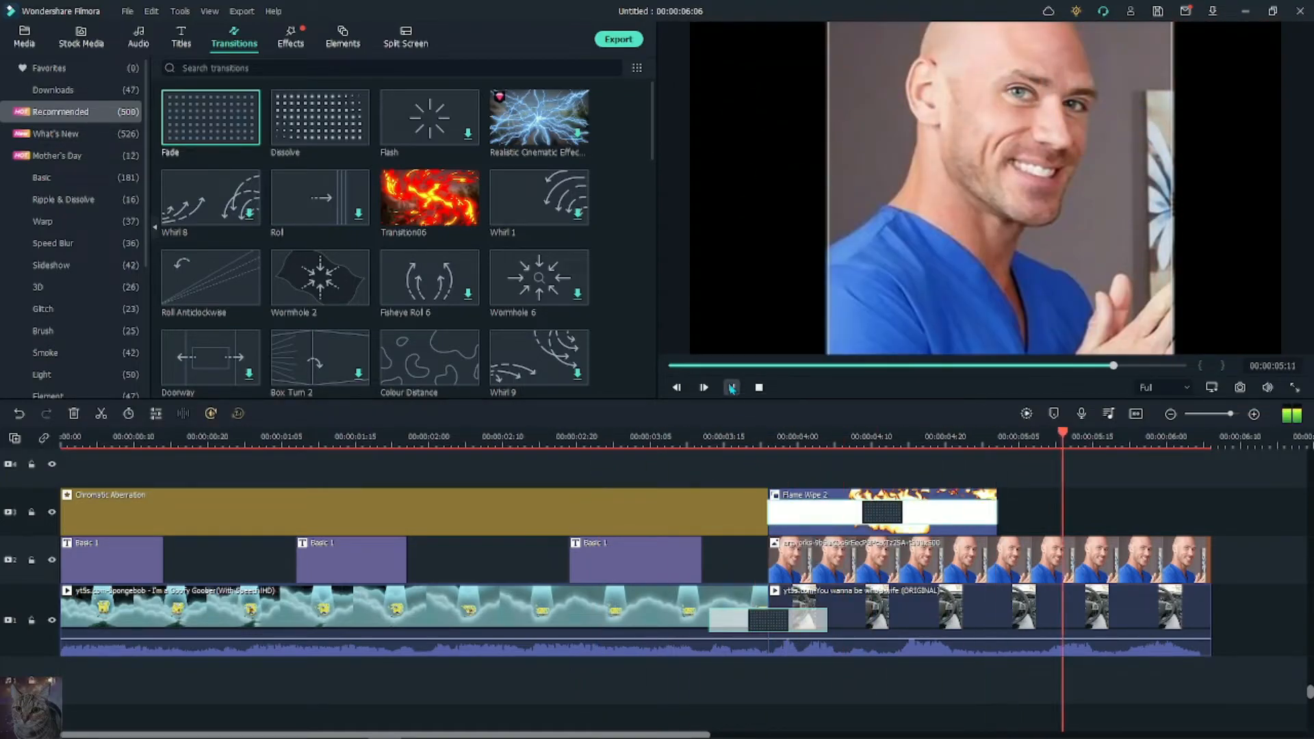
key(space)
Step: Delete the Flame Wipe 2 element and the portrait picture from the timeline
right_click(838, 514)
click(869, 347)
click(291, 38)
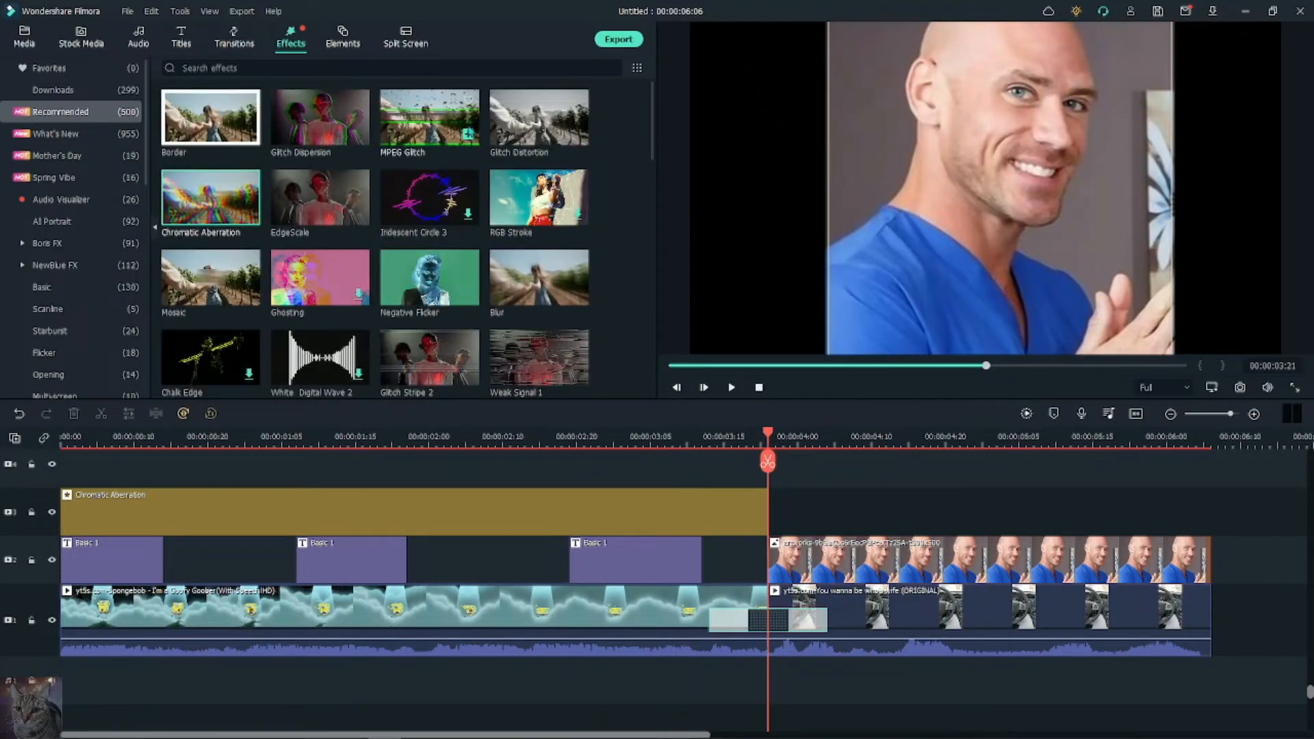
key(Delete)
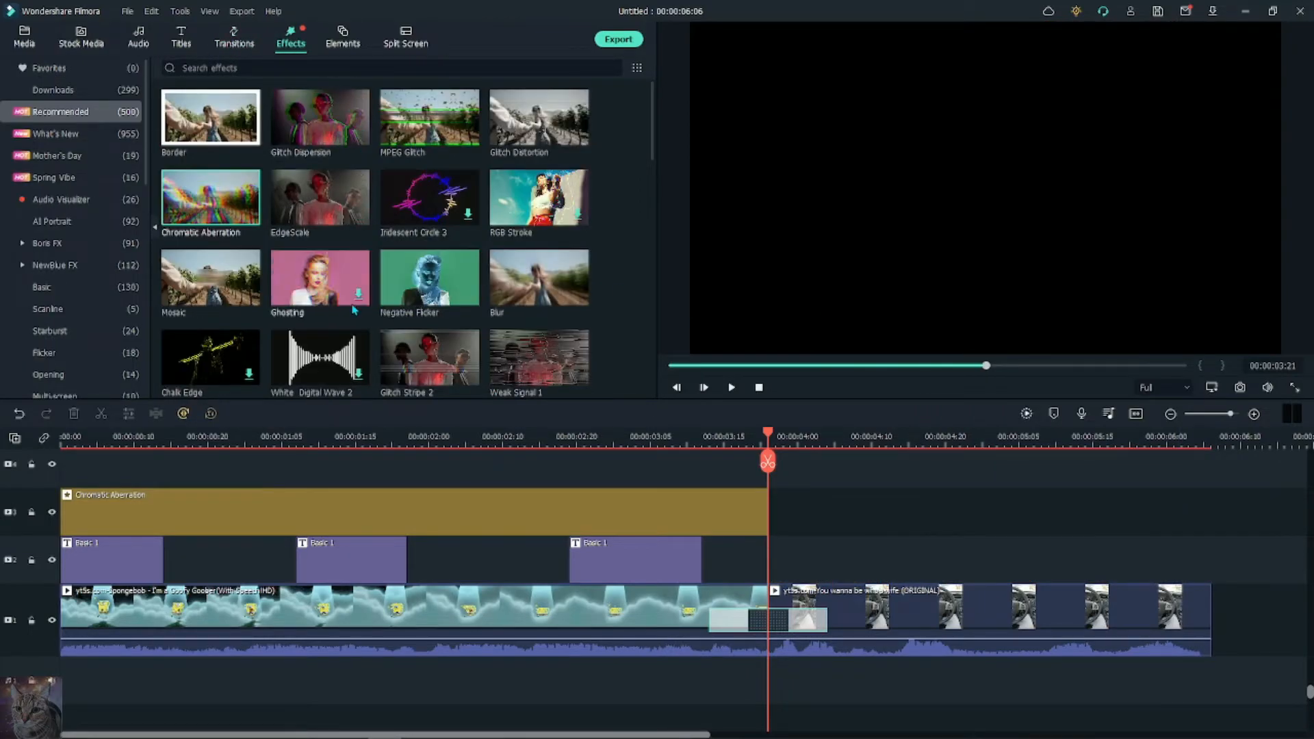
Step: Search the effects for "negative" and apply Negative Dark above the car clip, trimmed to the clip's end
click(240, 68)
text(negative)
key(Return)
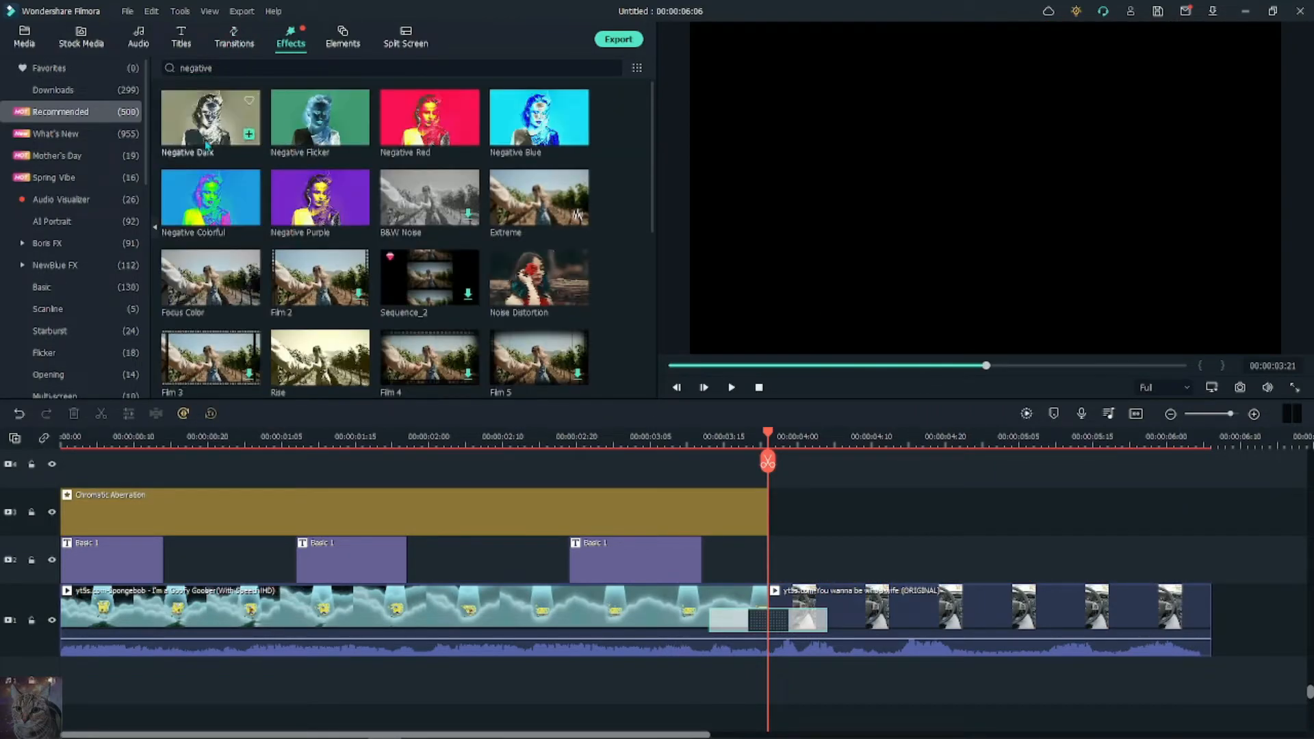
drag(602, 243, 780, 560)
drag(1202, 560, 1210, 560)
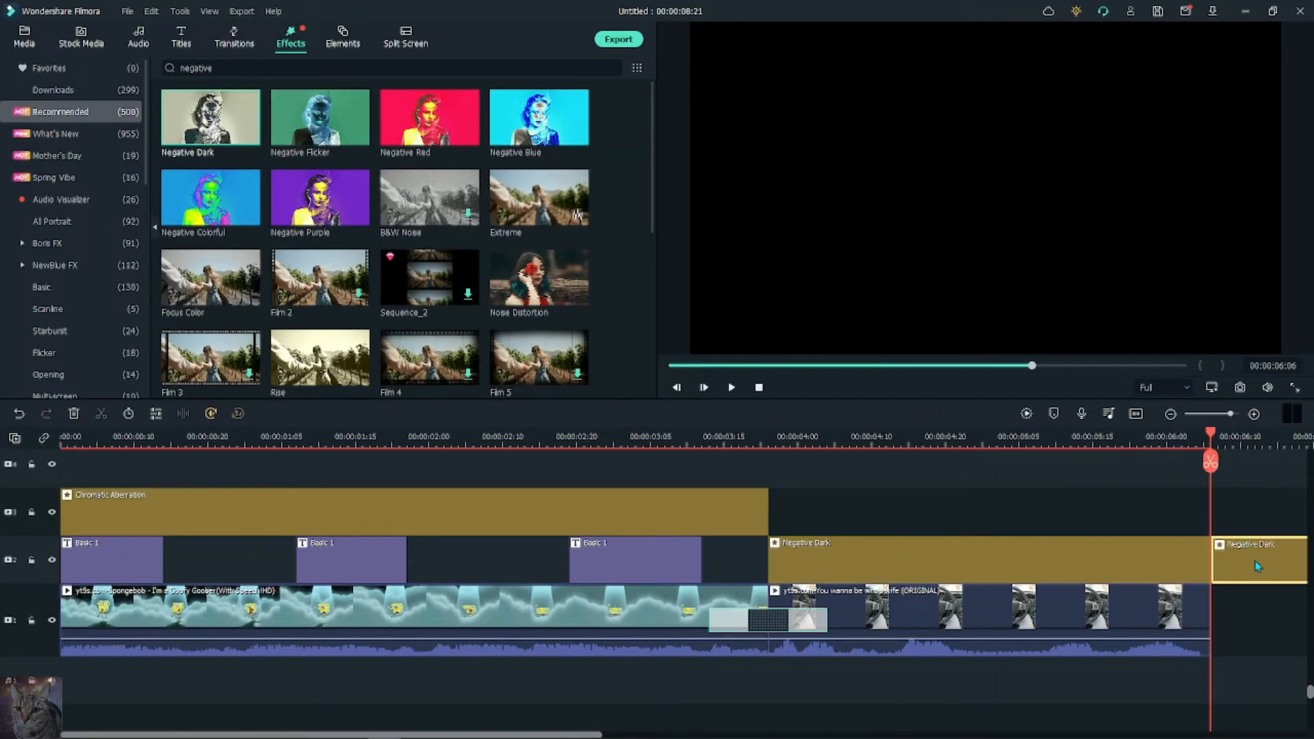
Step: Add the Gradient Wave effect above the Negative Dark effect, starting where the car clip begins
scroll(411, 274, down, 5)
drag(430, 266, 787, 510)
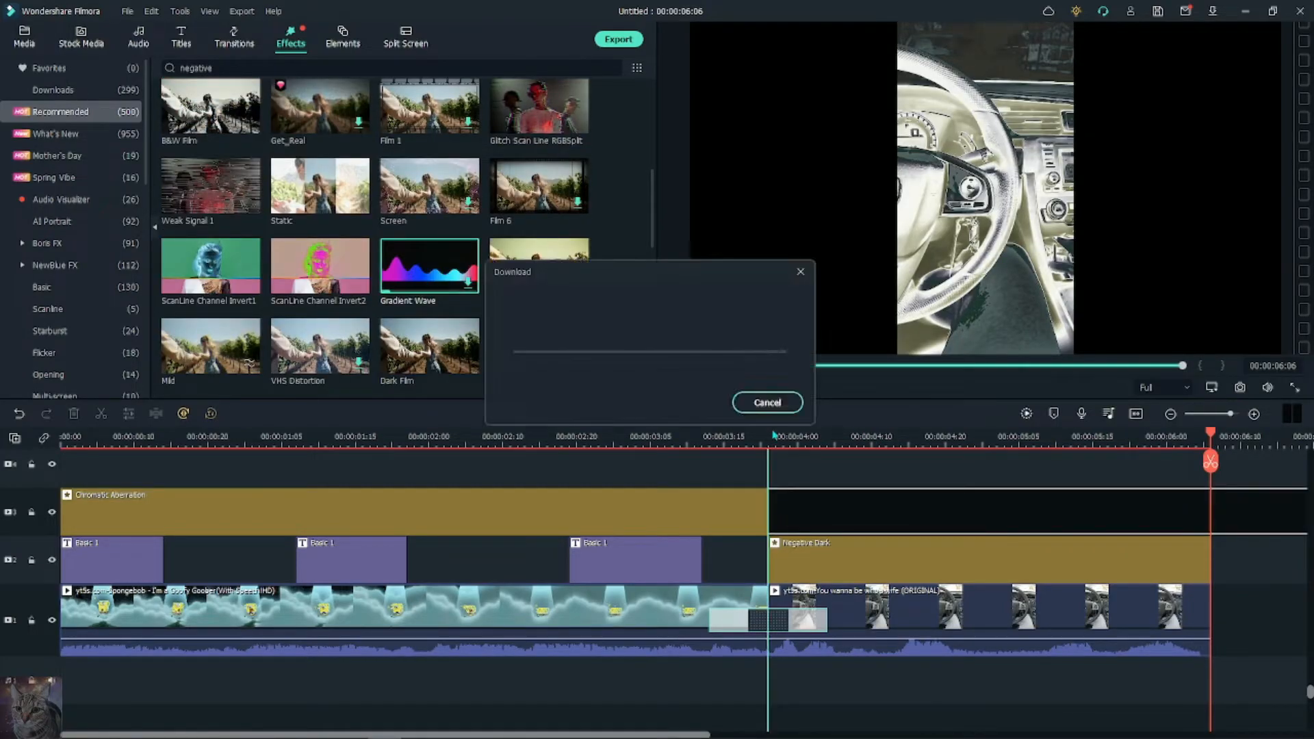
click(728, 387)
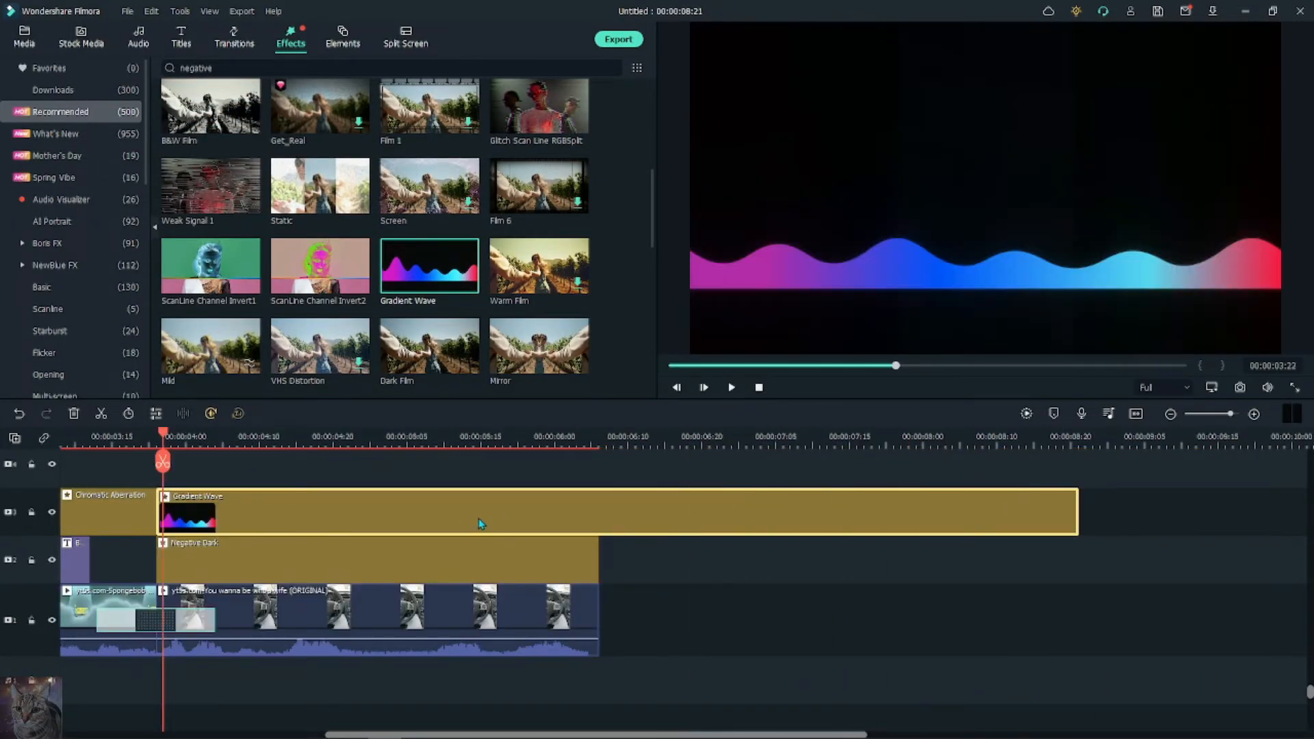
Step: Cut the Gradient Wave effect at the end of the car clip and delete the excess
double_click(458, 515)
scroll(459, 516, left, 3)
click(818, 438)
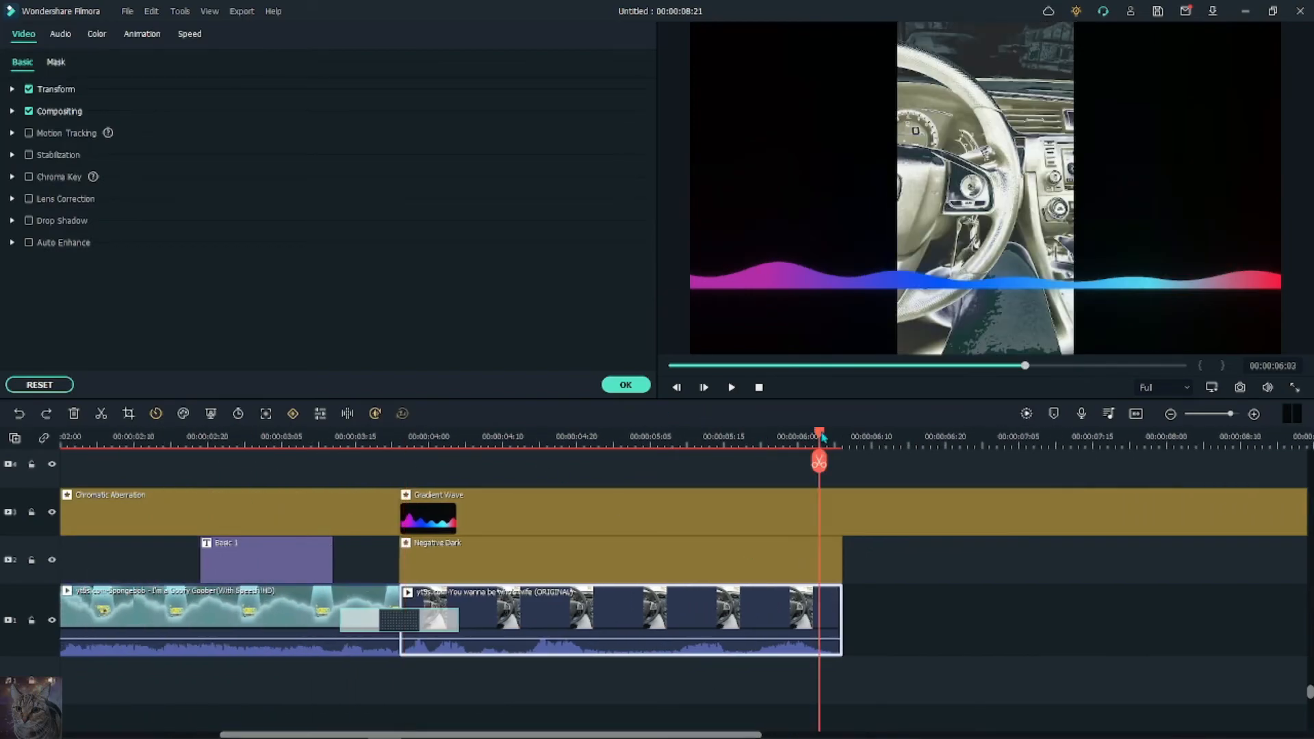
click(841, 462)
click(882, 508)
key(Delete)
Step: Apply the Fade transition to the ends of the Gradient Wave effect, the Negative Dark effect and the car clip
click(234, 37)
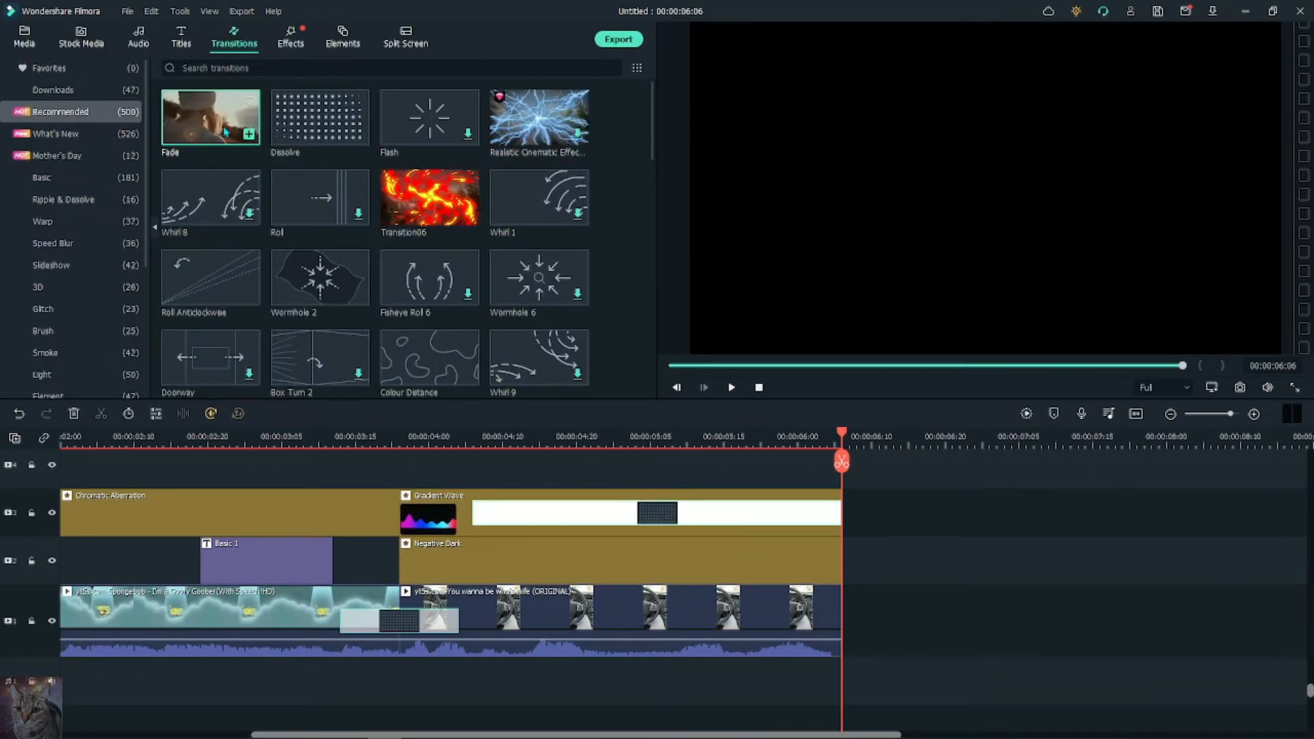
key(Home)
click(291, 37)
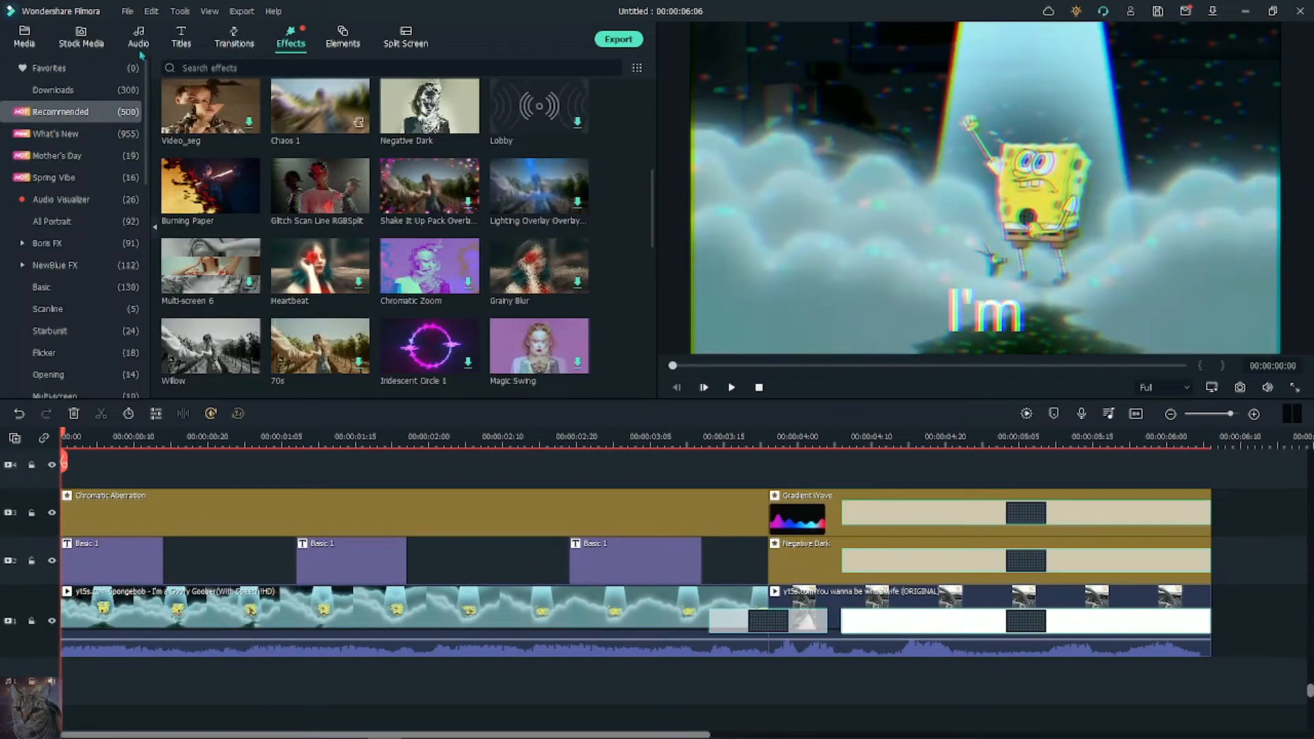
click(343, 38)
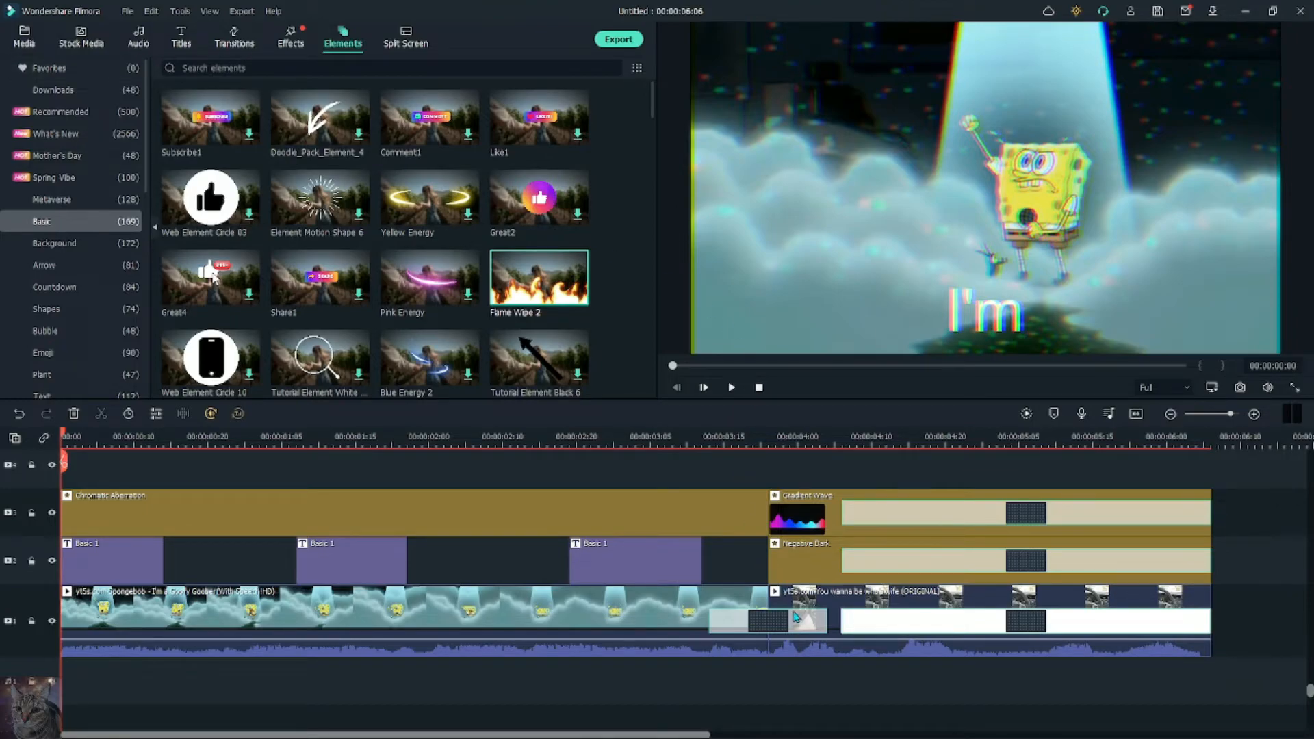
Step: Detach the audio from both the Spongebob clip and the car clip
right_click(397, 592)
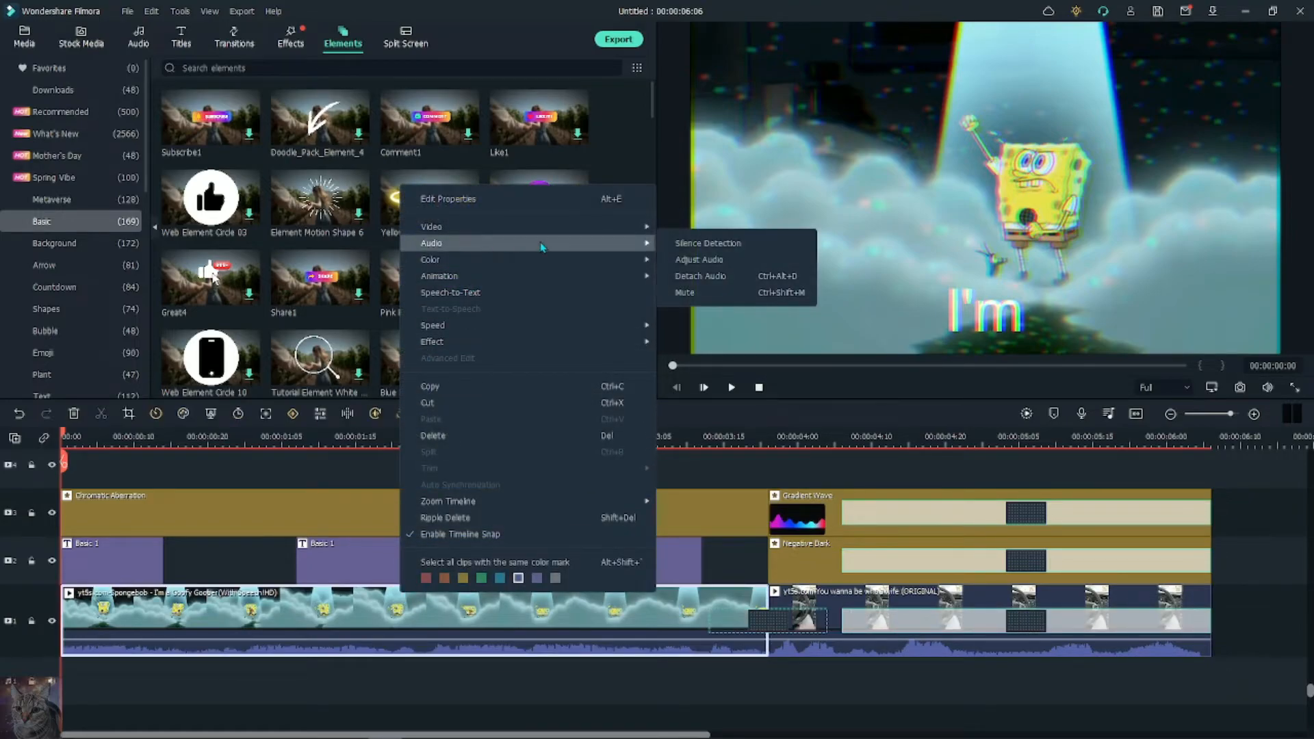
click(700, 276)
right_click(874, 601)
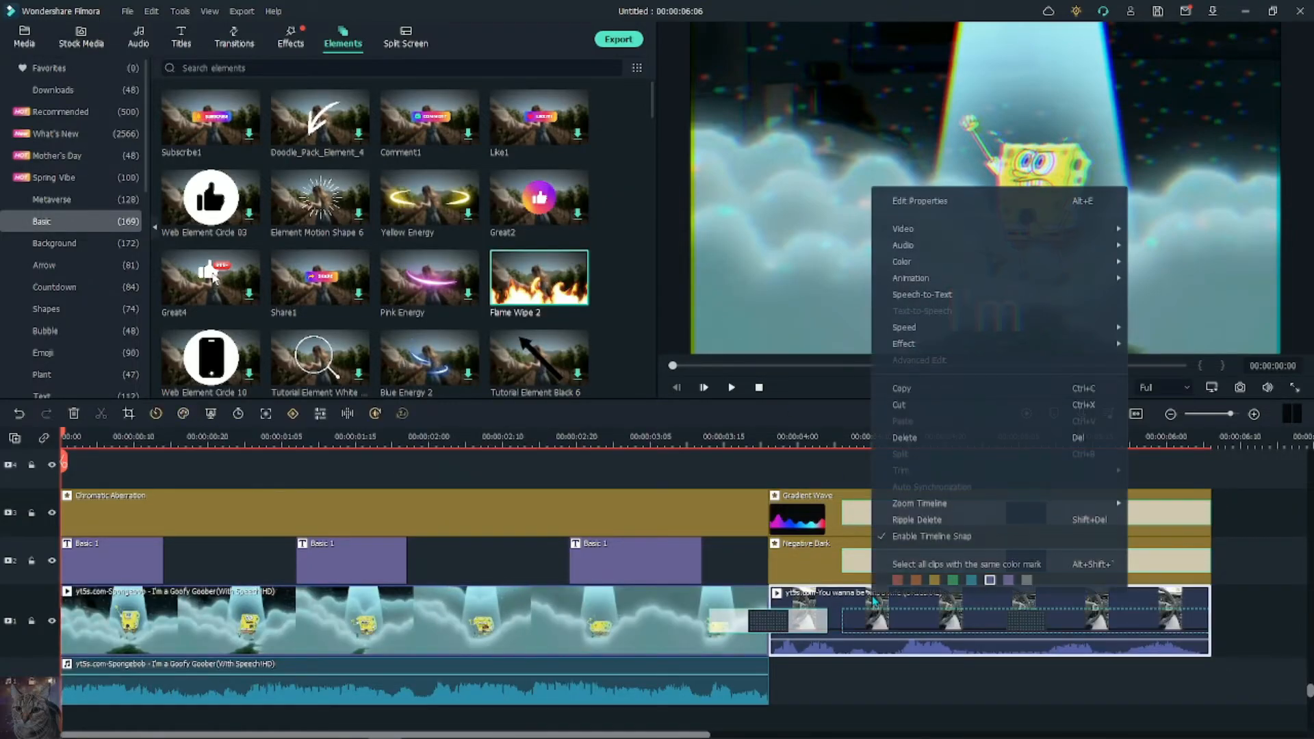
mouse_move(1088, 251)
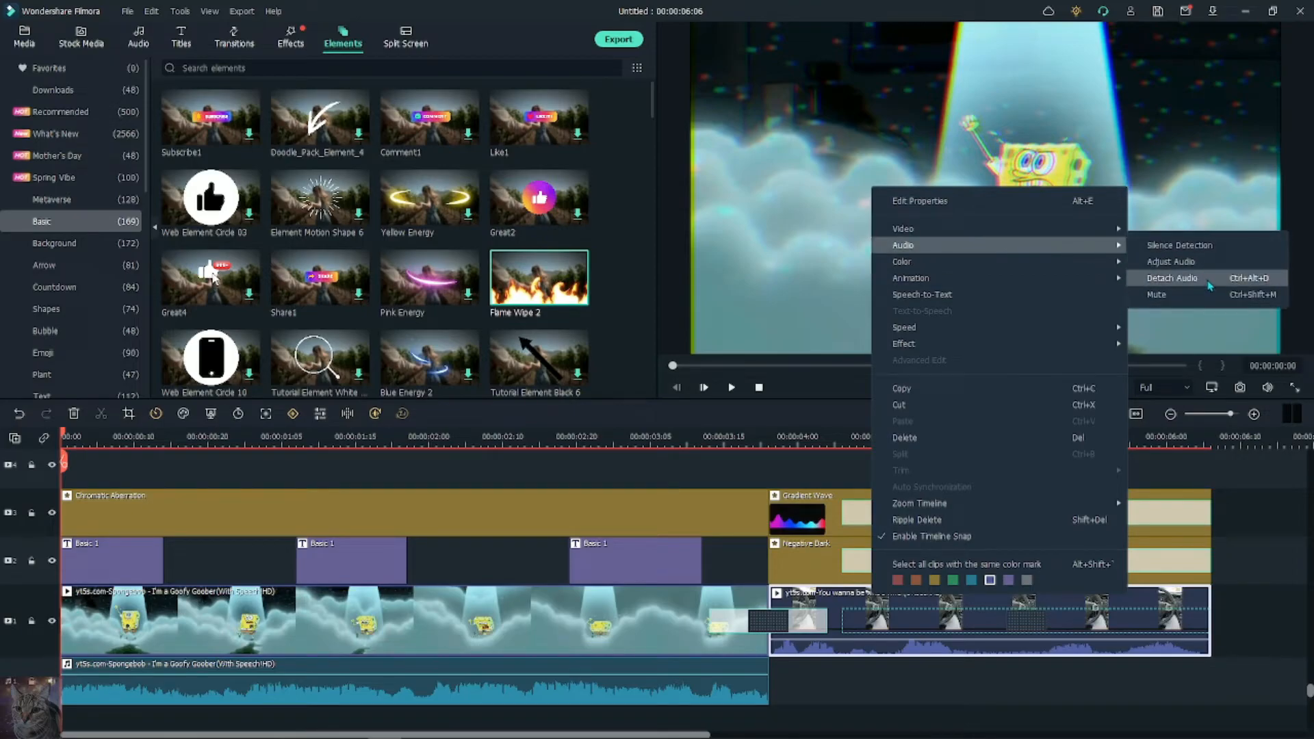
click(1171, 278)
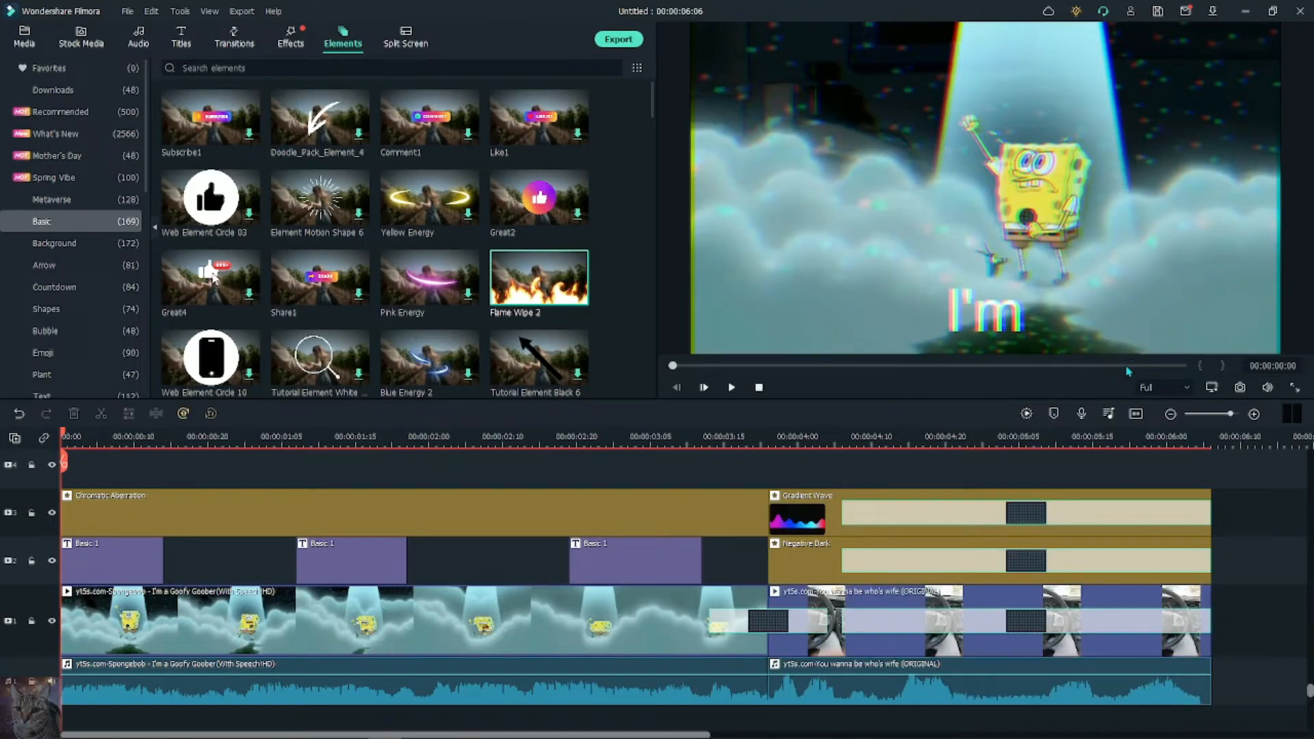
Step: Play the video through and remove the end Fade transitions from the car clip and the two effects above it
click(730, 388)
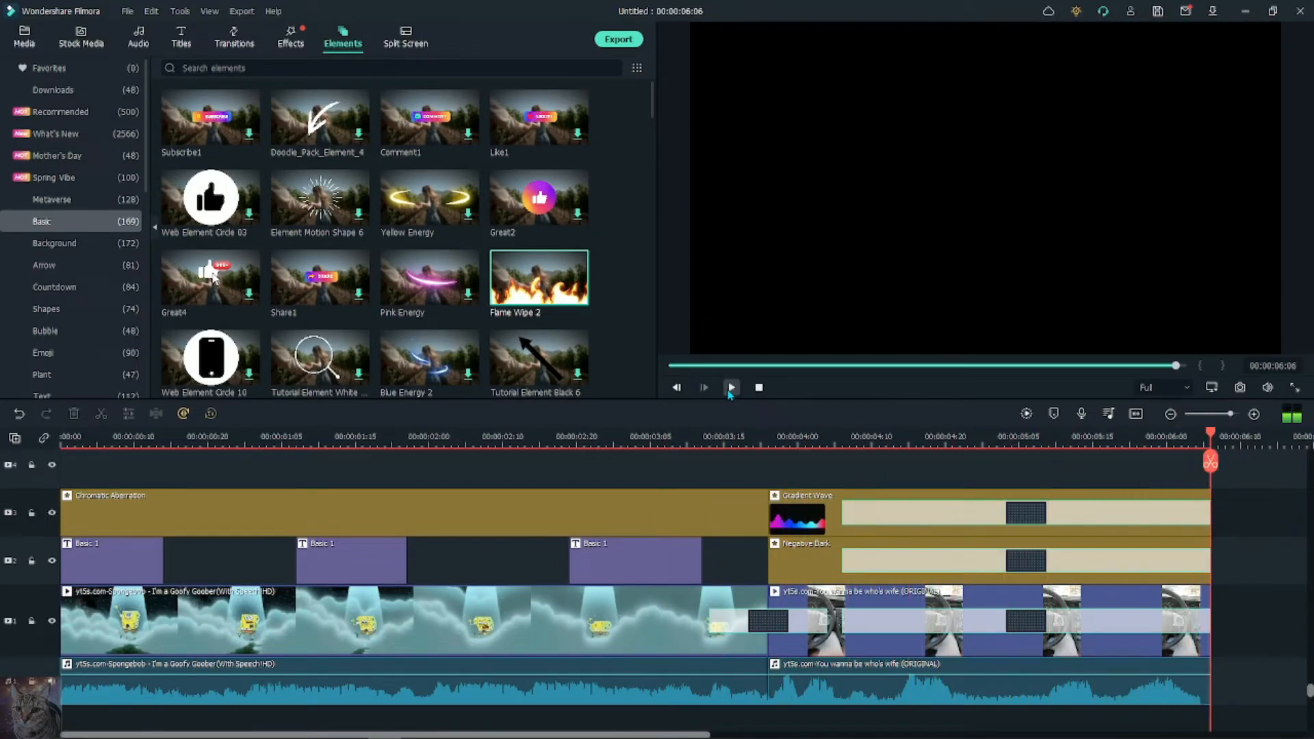
click(927, 627)
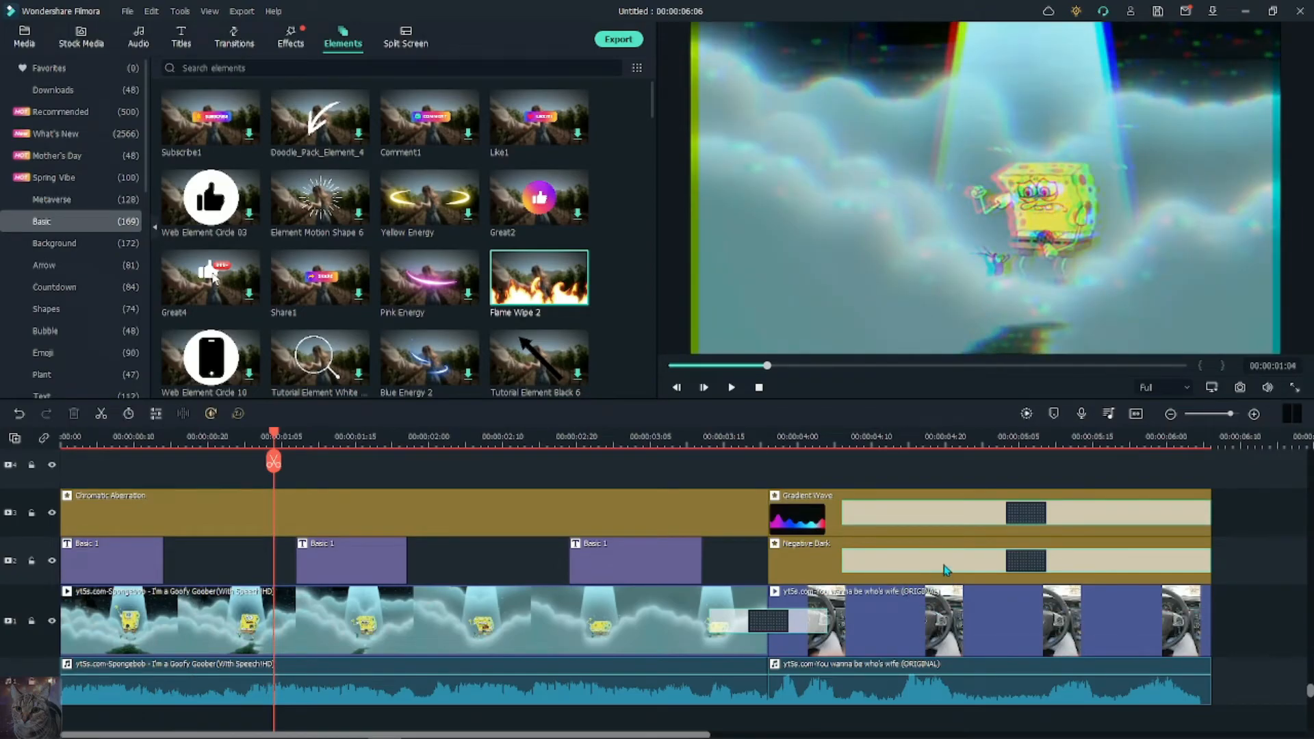
click(962, 513)
click(837, 427)
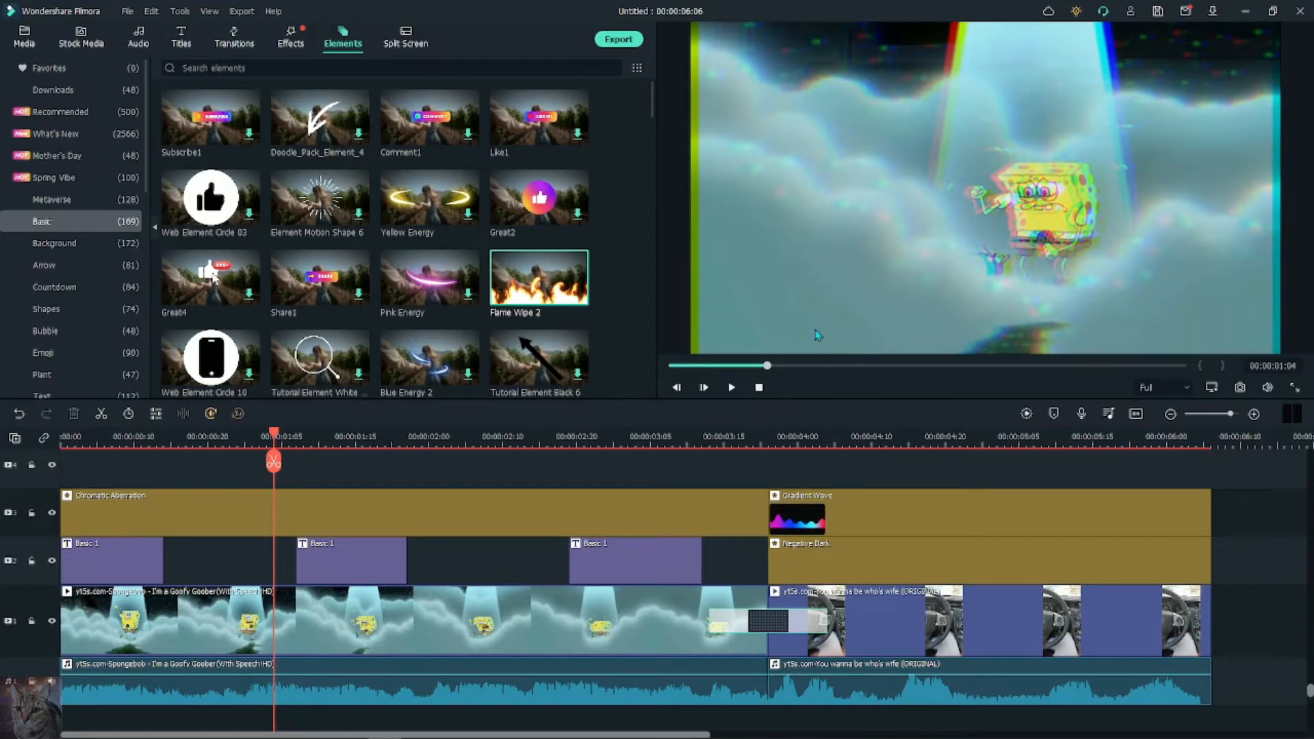
Step: Import the poppy tb image, place it on the track above the Chromatic Aberration effect and preview it at 00:00:02:04
scroll(446, 325, down, 5)
click(24, 38)
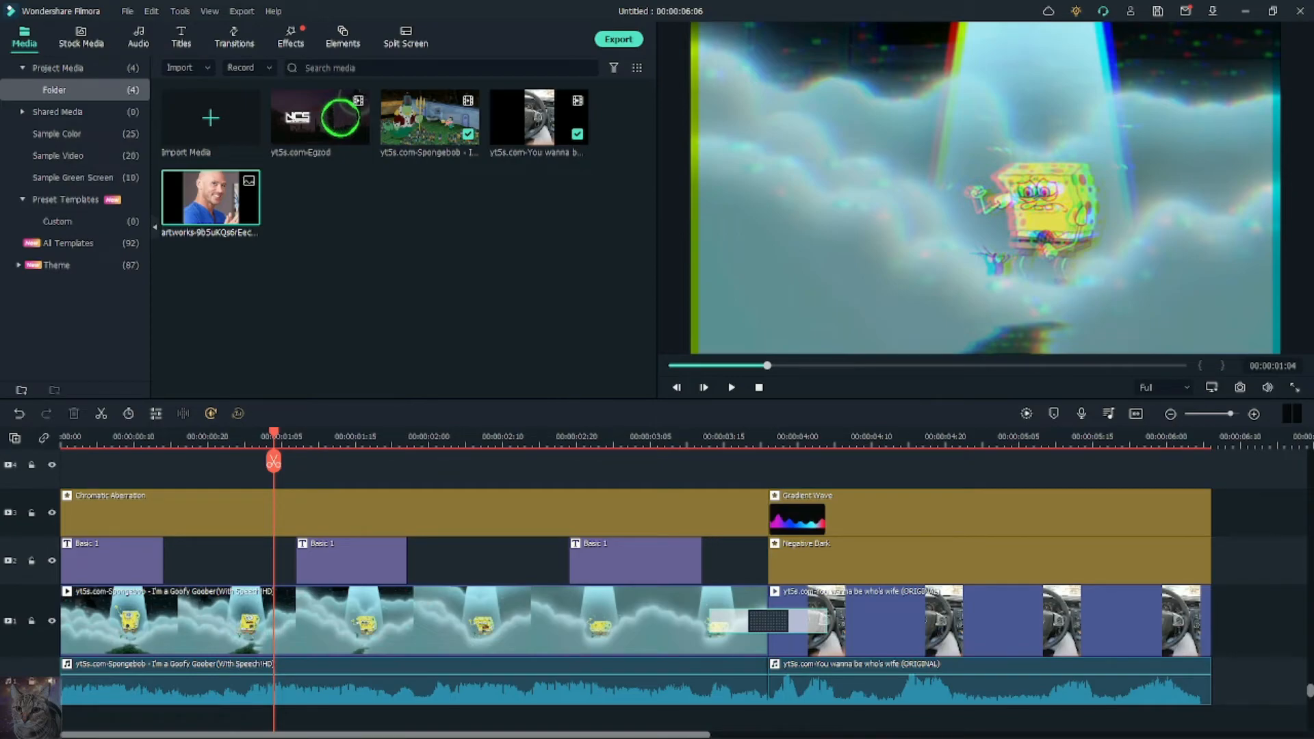
key(alt+Tab)
drag(343, 299, 374, 260)
drag(356, 214, 342, 470)
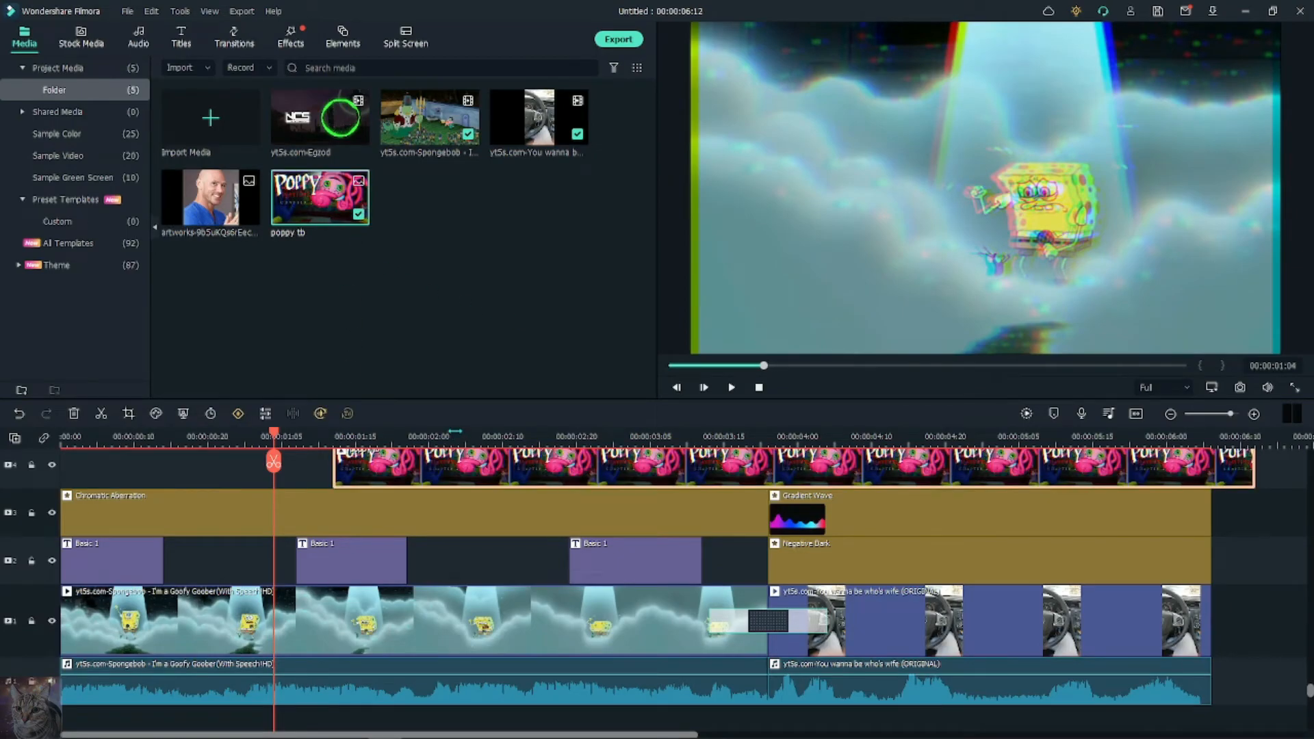
click(457, 438)
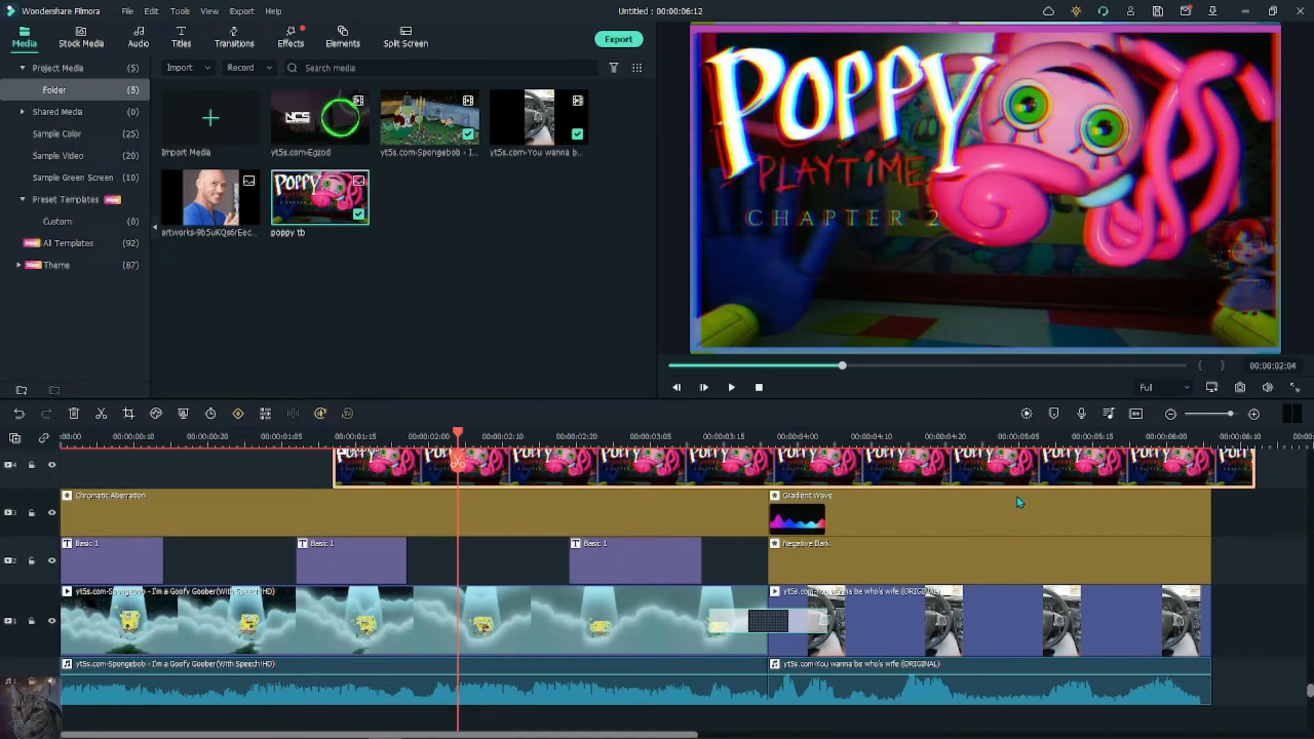
Step: Add a second Chromatic Aberration effect on the track above the poppy tb image, aligned with its start
scroll(1013, 529, up, 3)
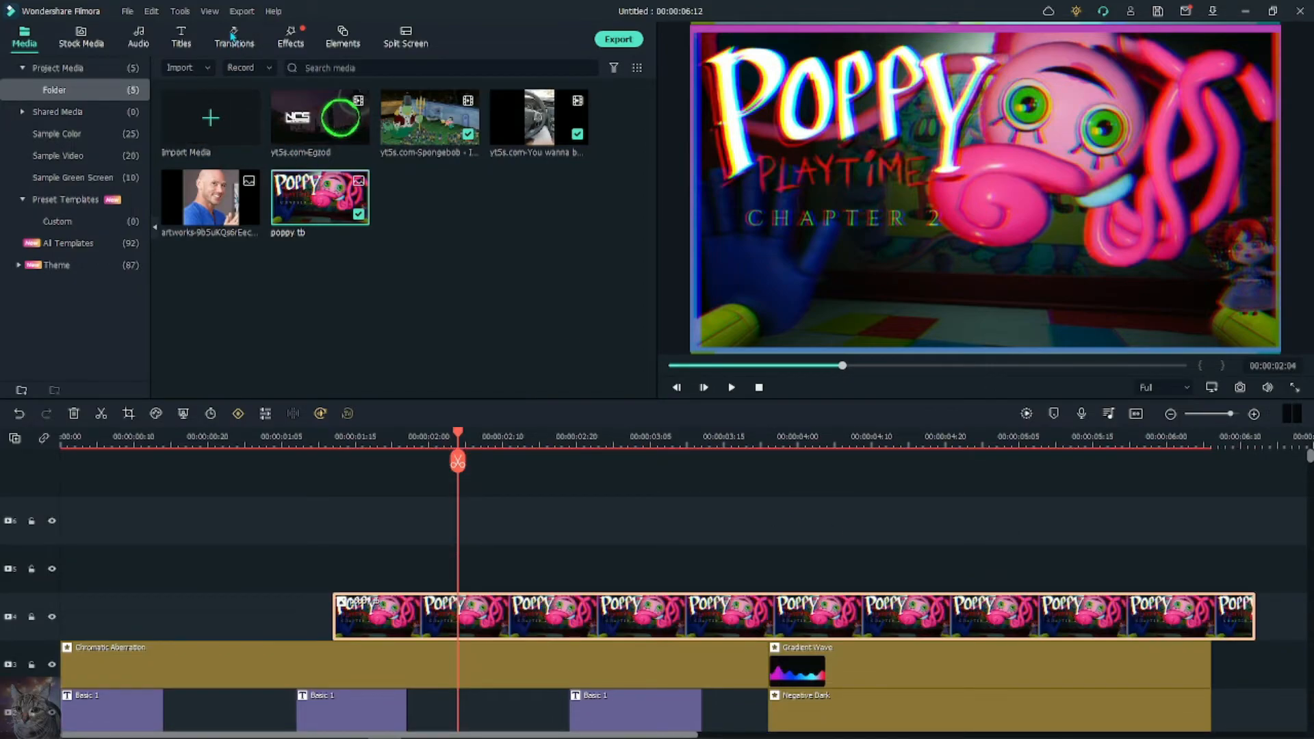
click(283, 41)
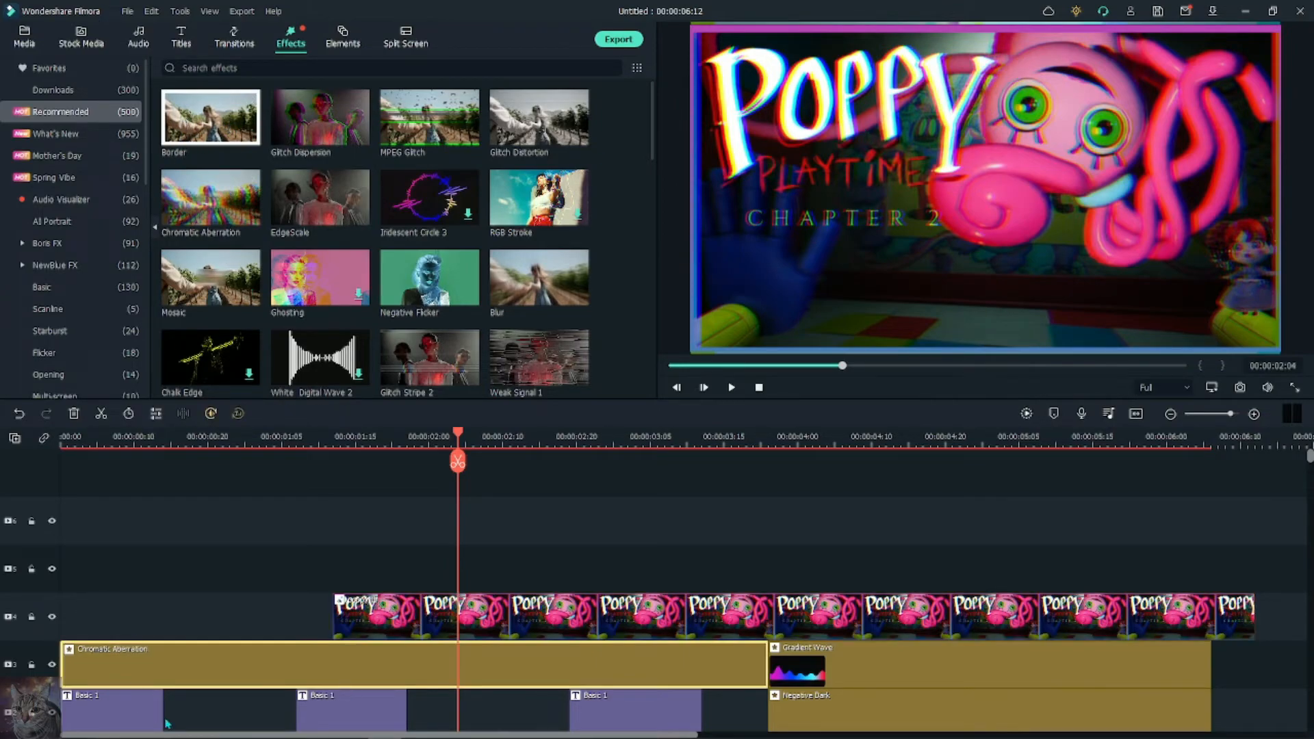
drag(230, 192, 331, 580)
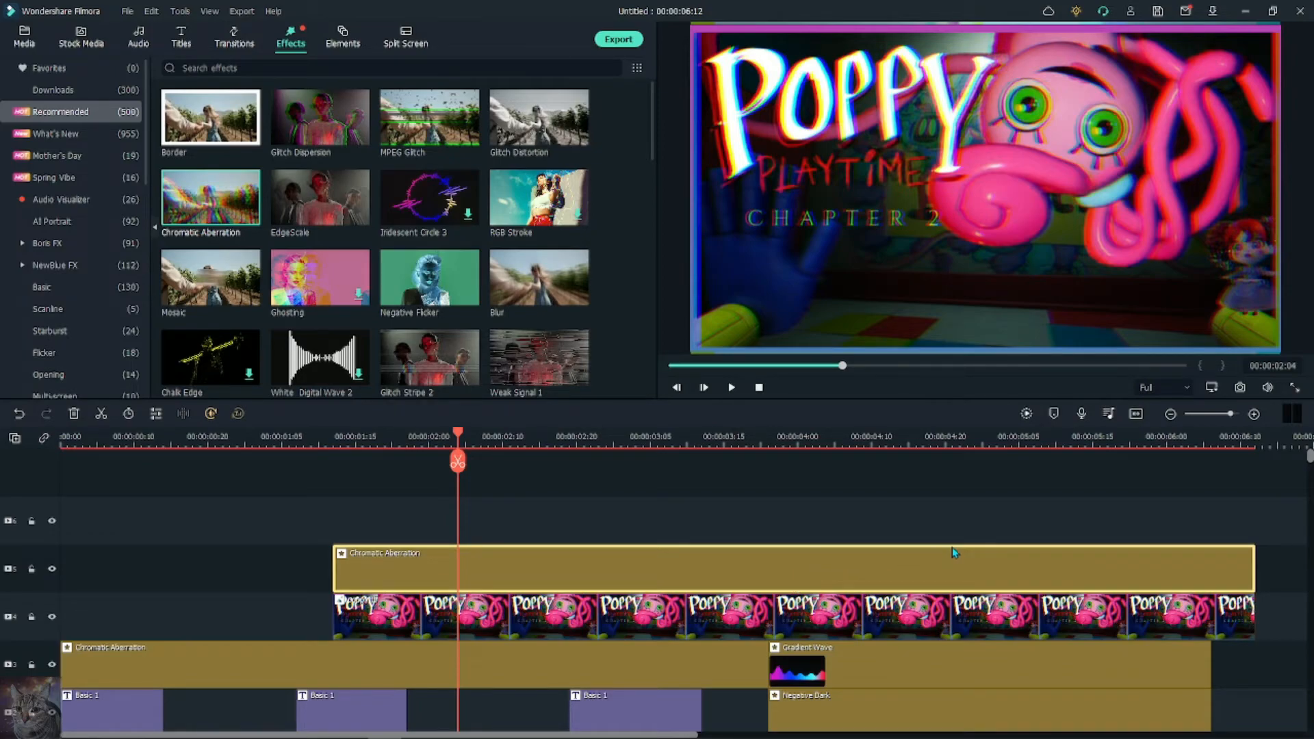
click(967, 526)
scroll(1039, 521, down, 3)
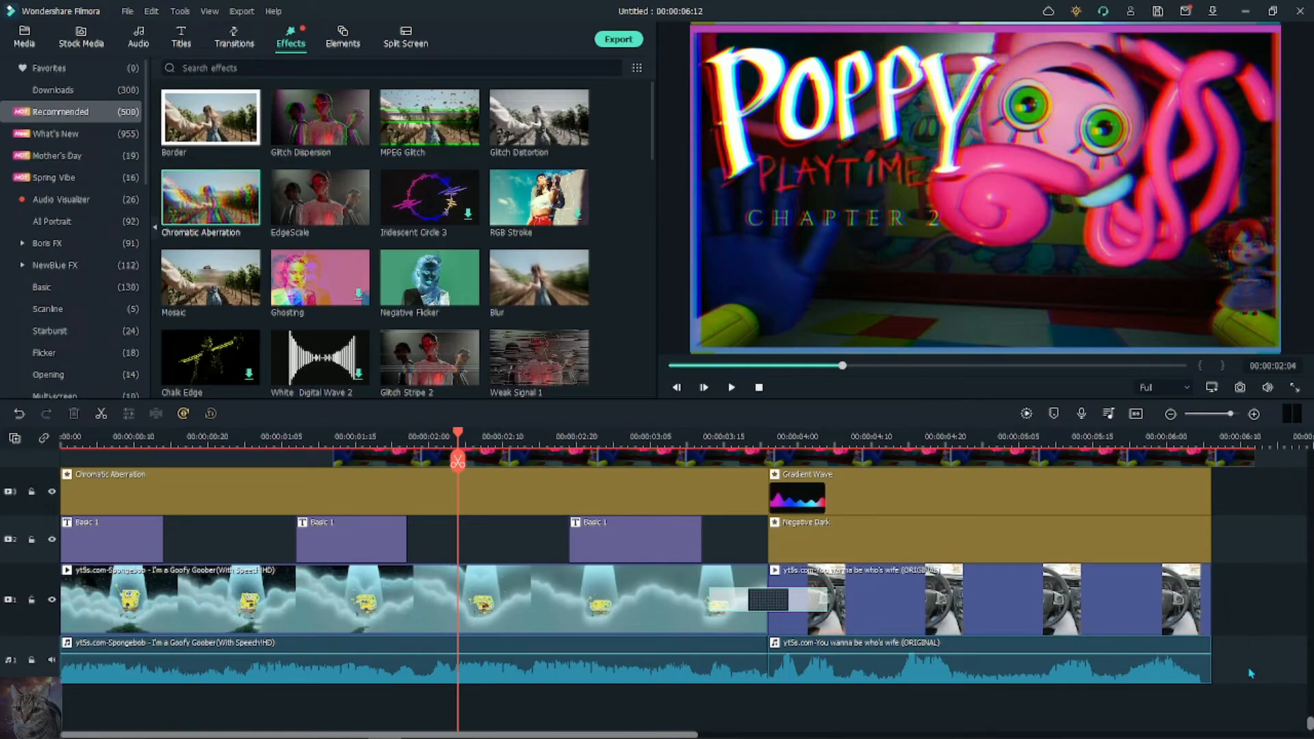
scroll(1252, 681, up, 3)
scroll(1254, 678, down, 3)
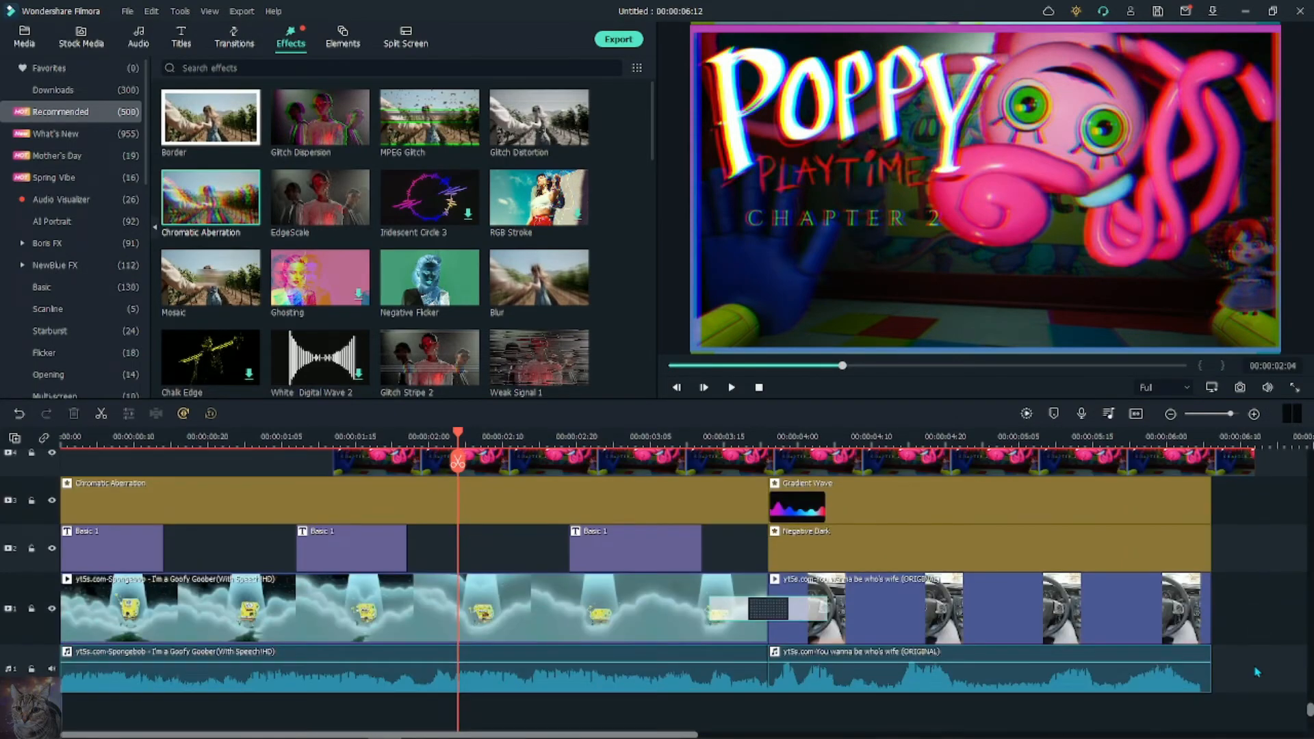
scroll(1257, 670, up, 3)
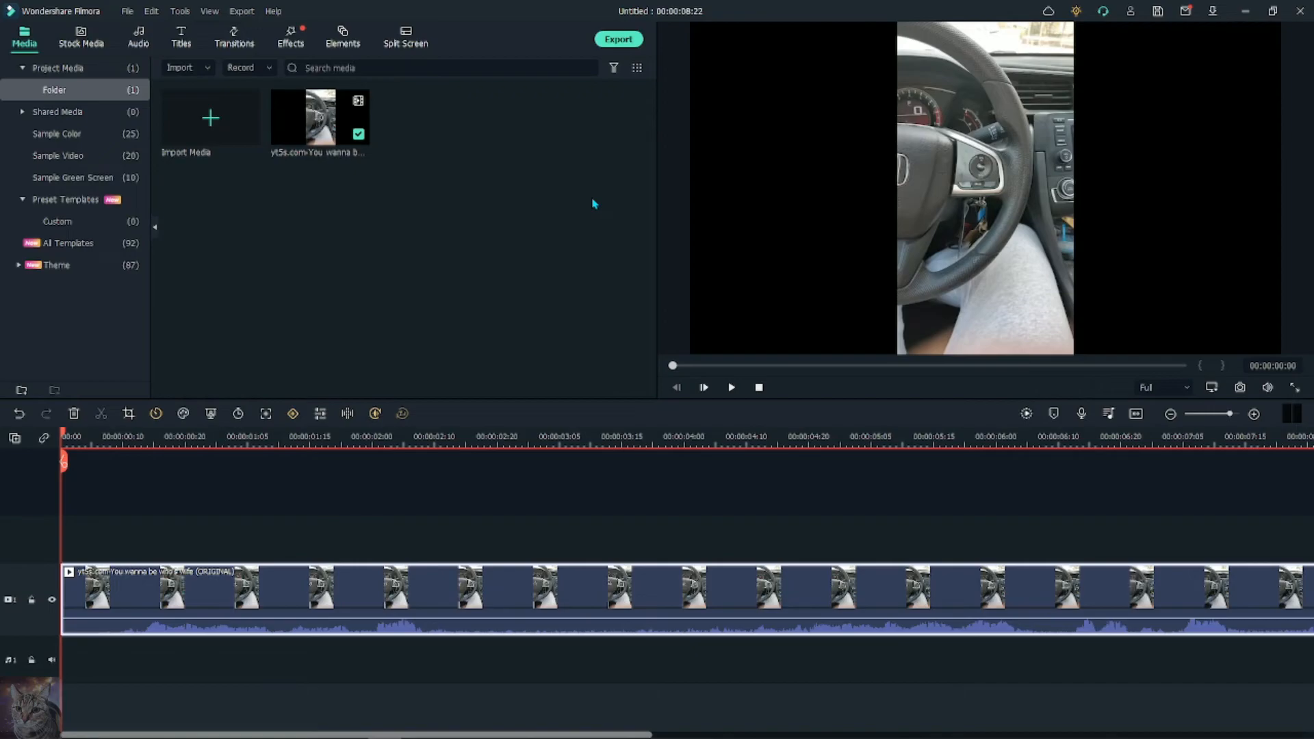
Step: Start a local MP4 export of the project and name the output file test
click(606, 44)
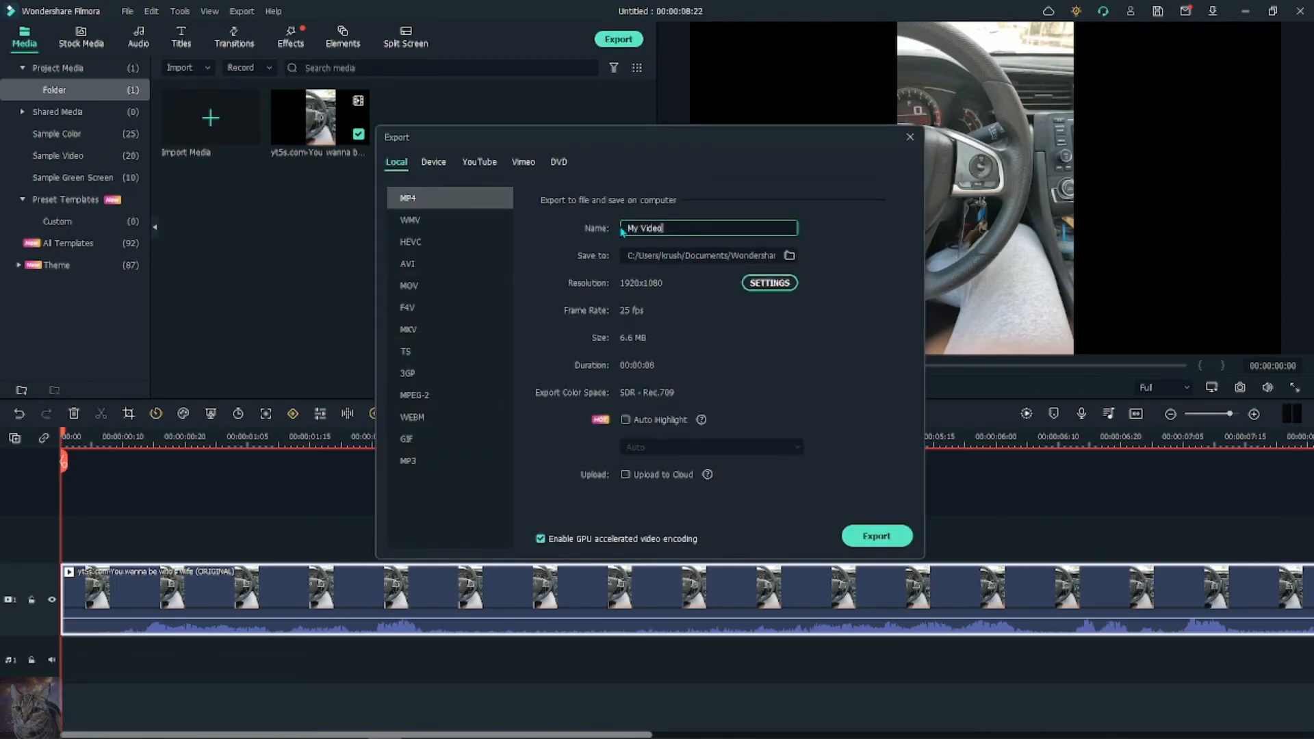
drag(684, 230, 552, 228)
text(test)
click(824, 343)
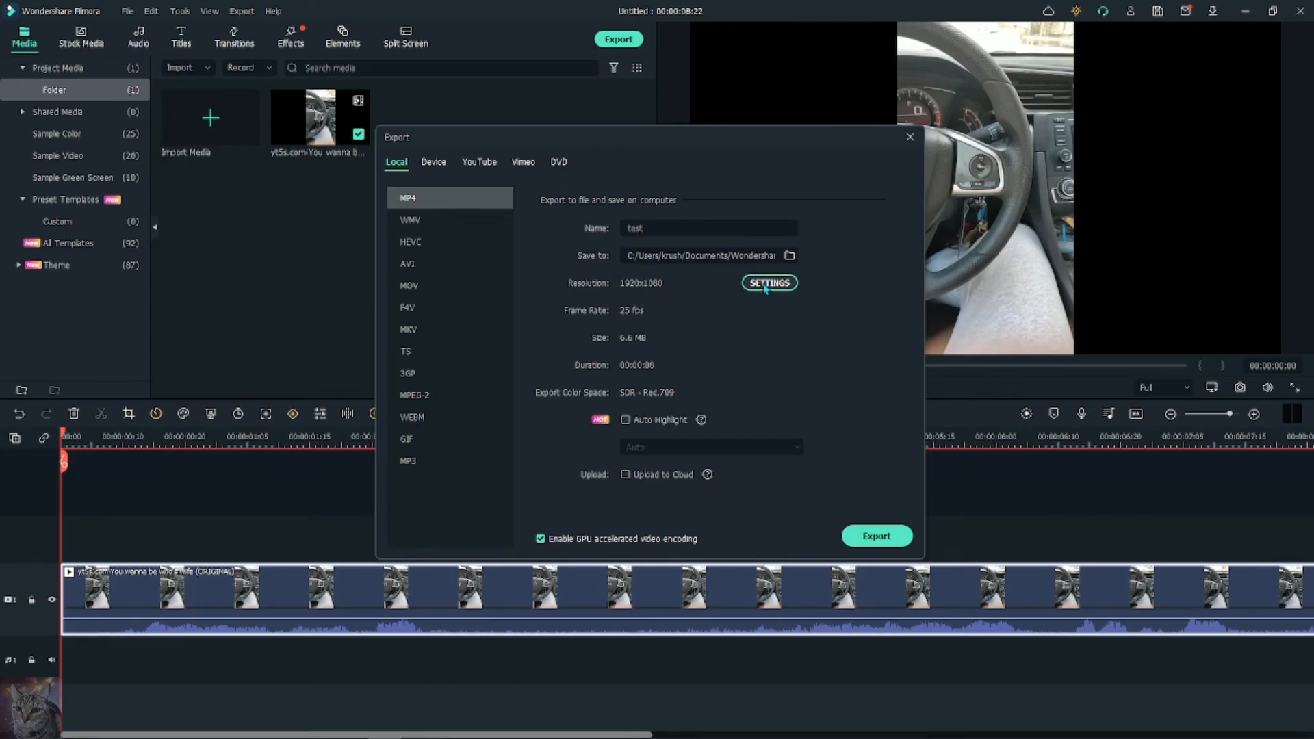
Step: Try export settings of 1920x1080 resolution and 60 fps with the Best, Better and Good quality options, leaving the settings without applying them
click(756, 290)
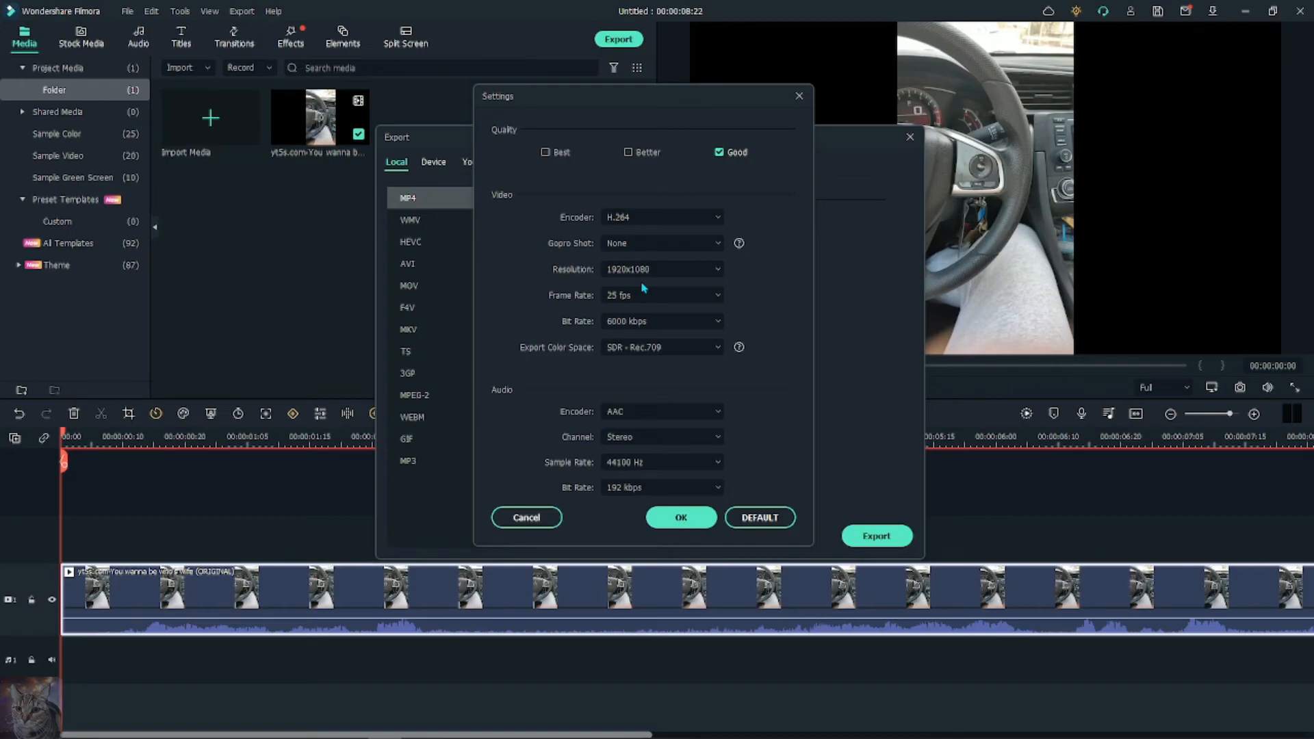
click(657, 273)
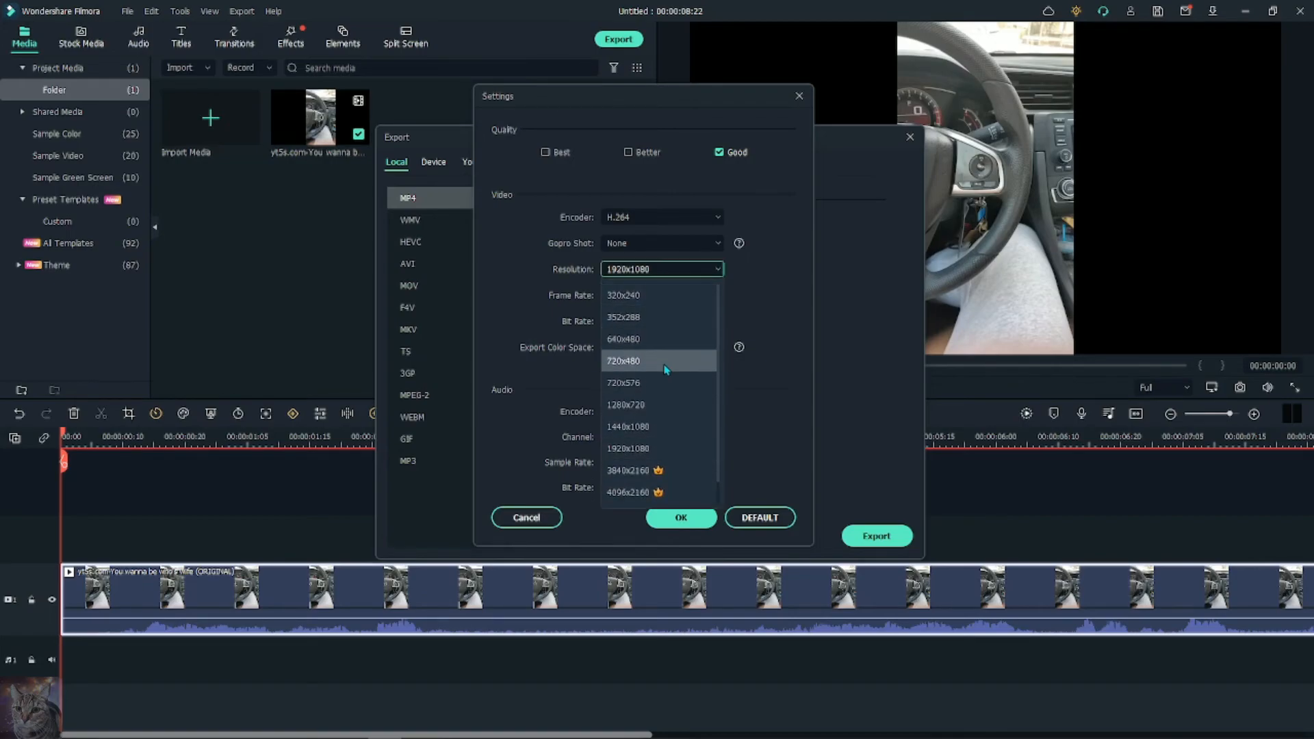
click(685, 446)
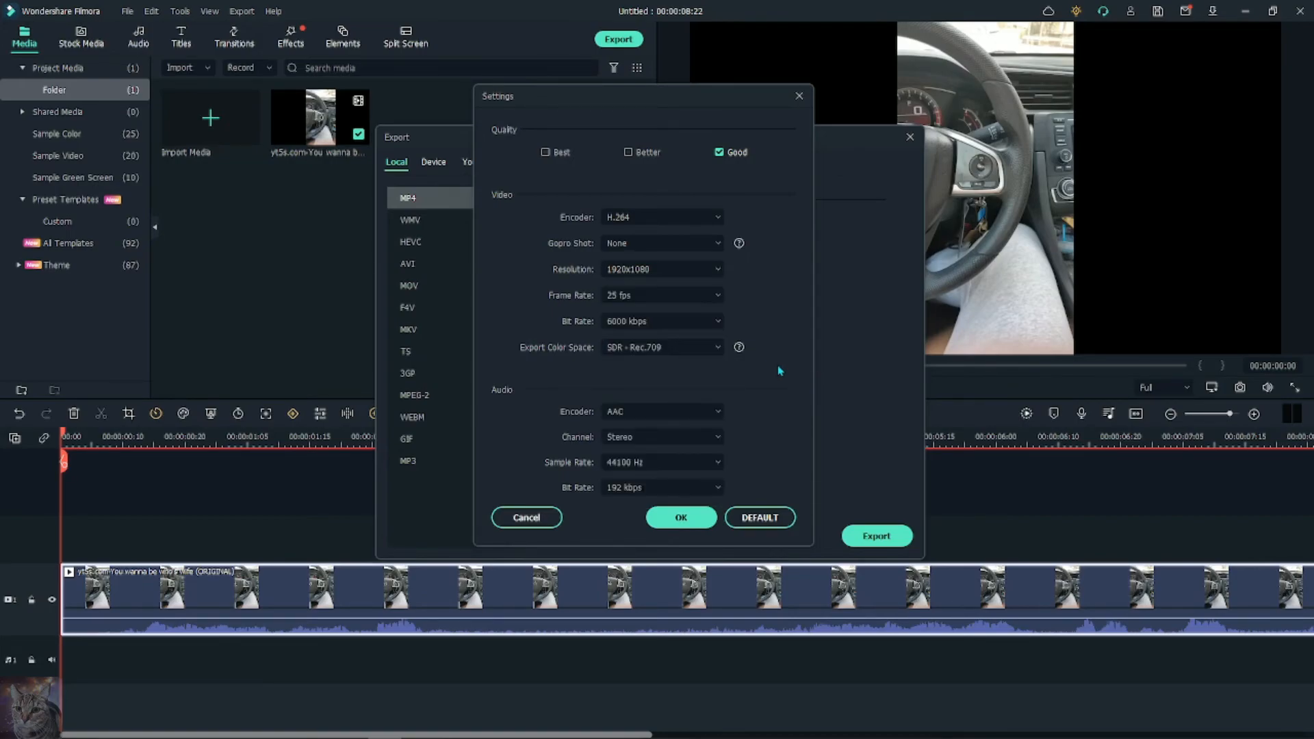
click(710, 297)
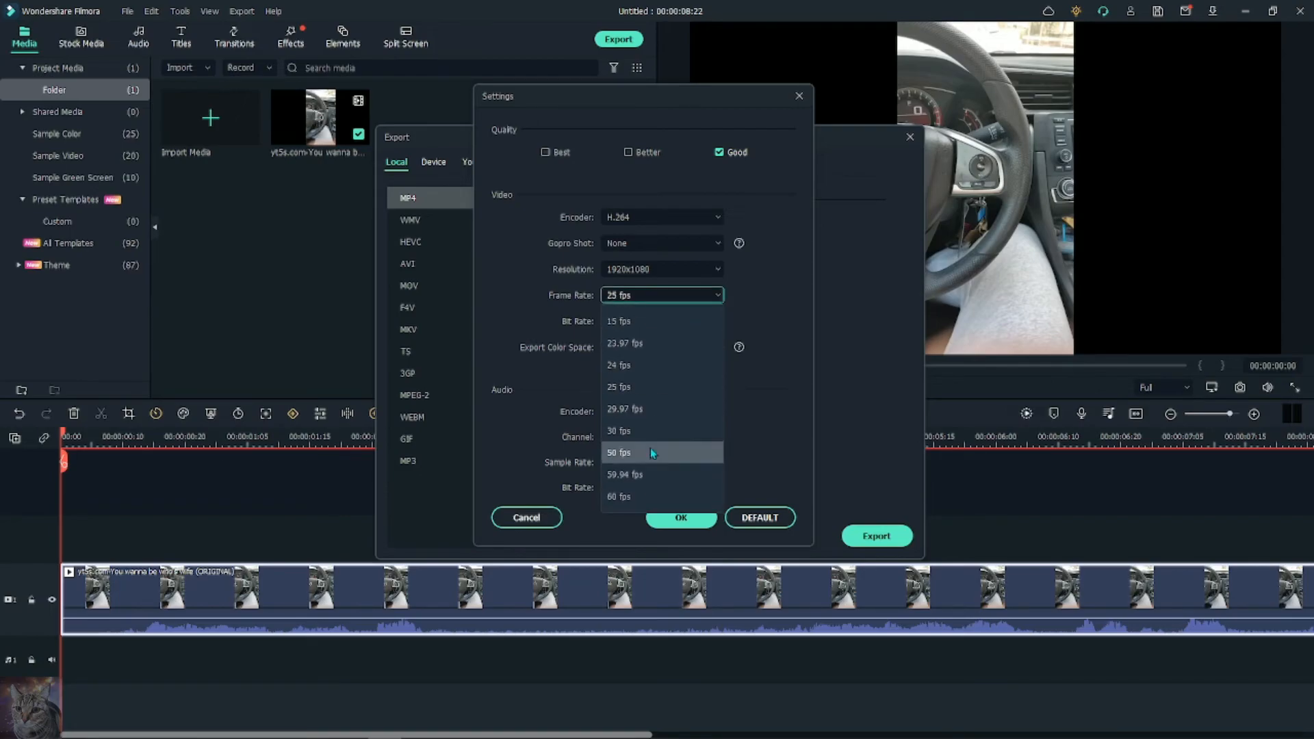
click(650, 496)
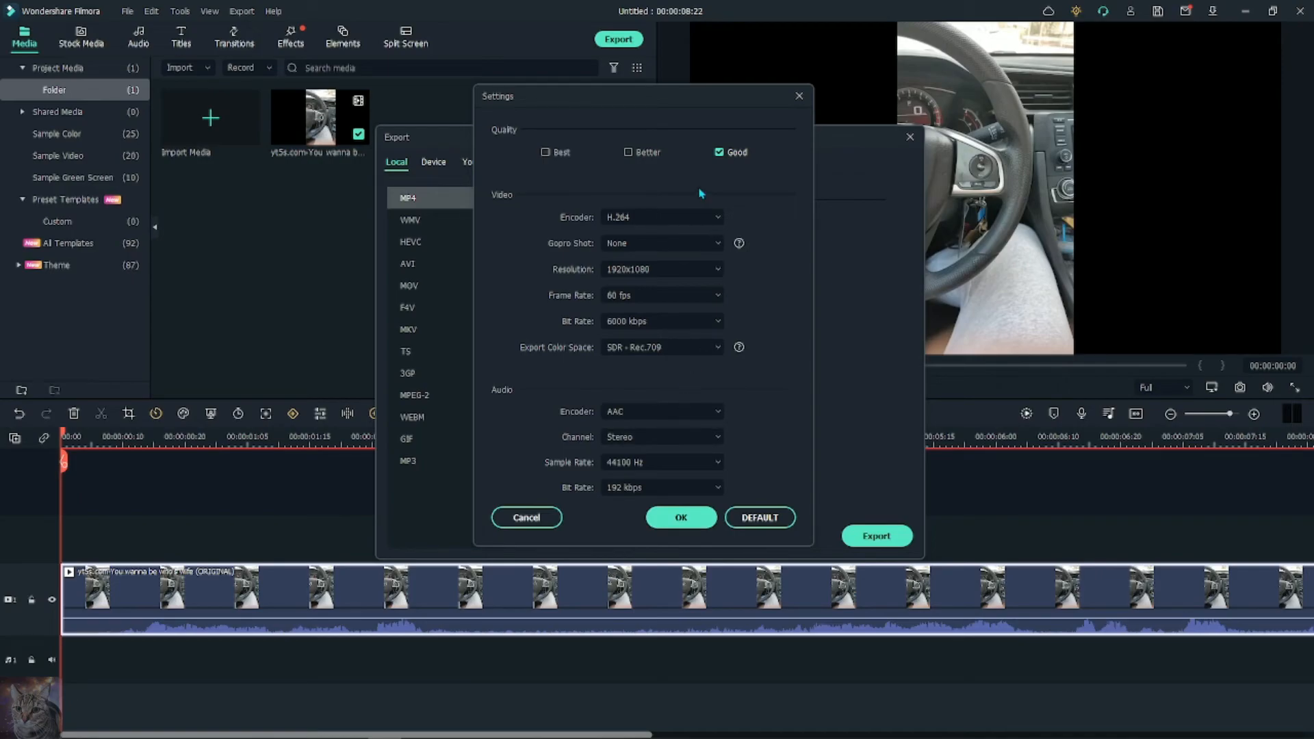
click(546, 153)
click(635, 155)
click(735, 154)
click(798, 96)
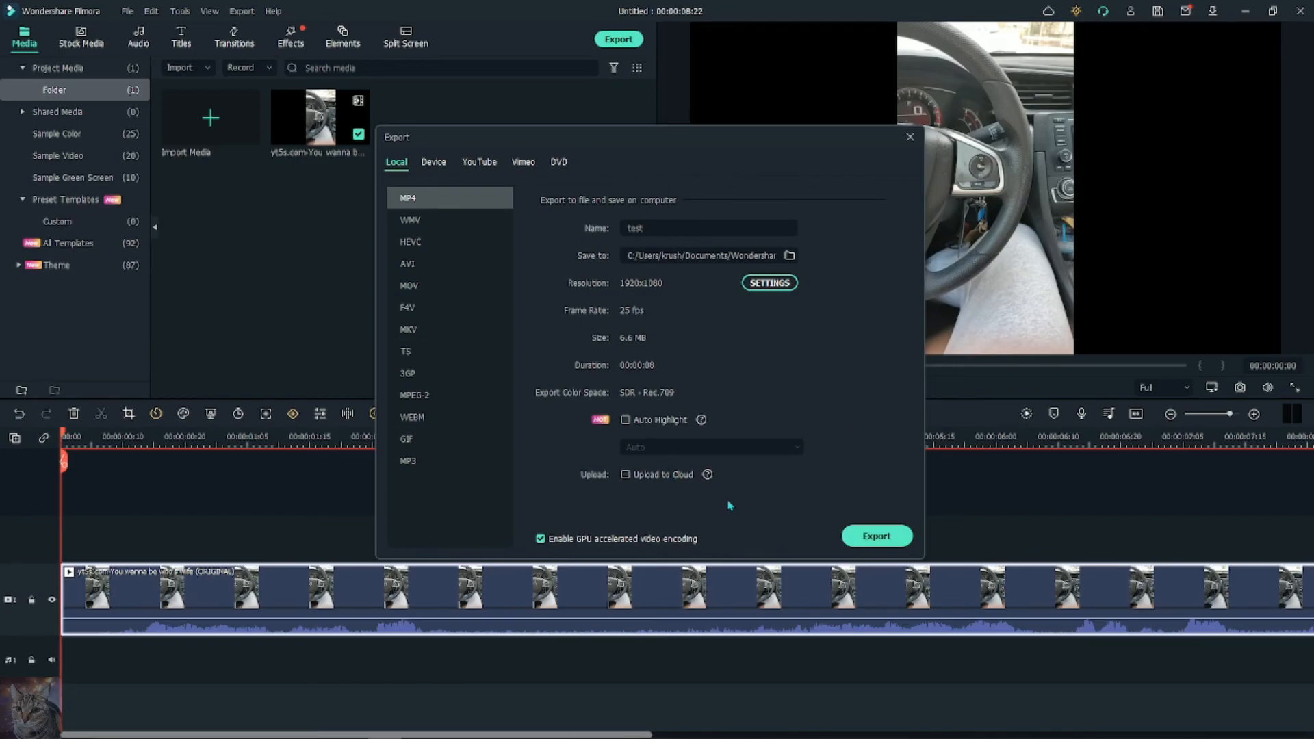
Step: Export the video to the computer as test.mp4
click(890, 539)
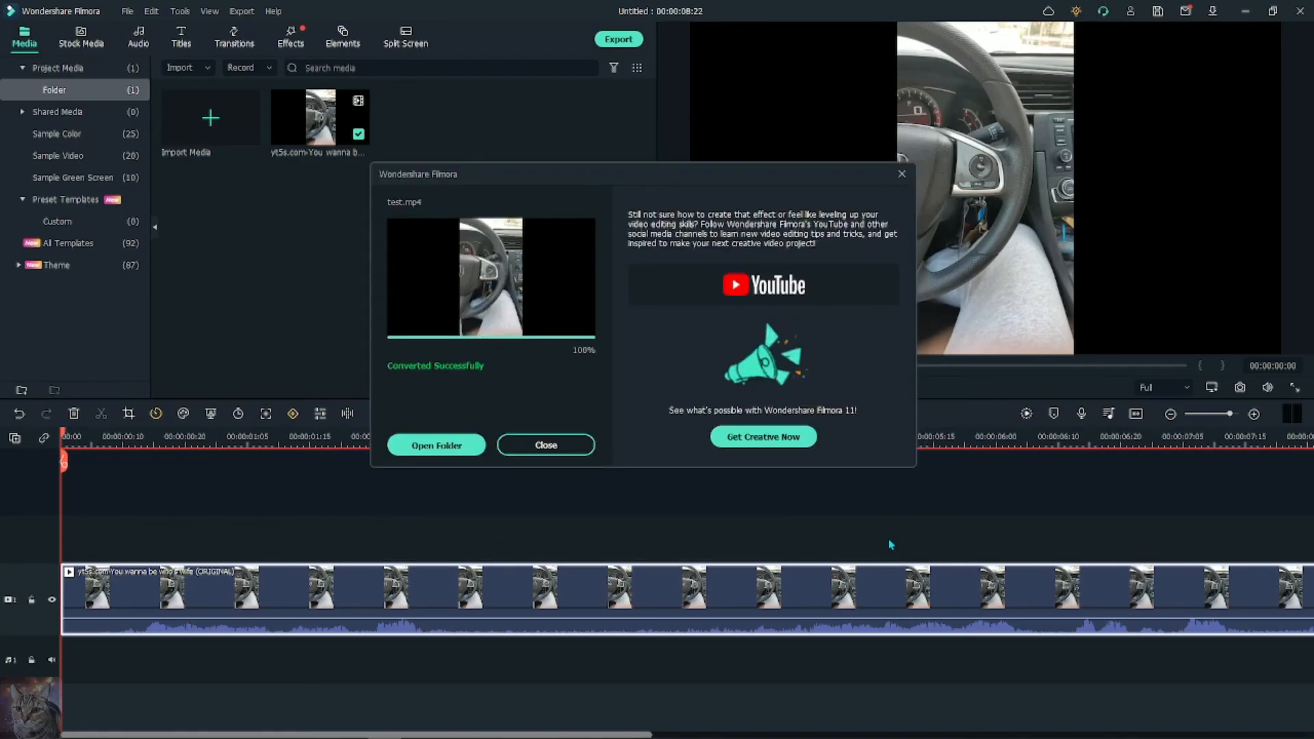